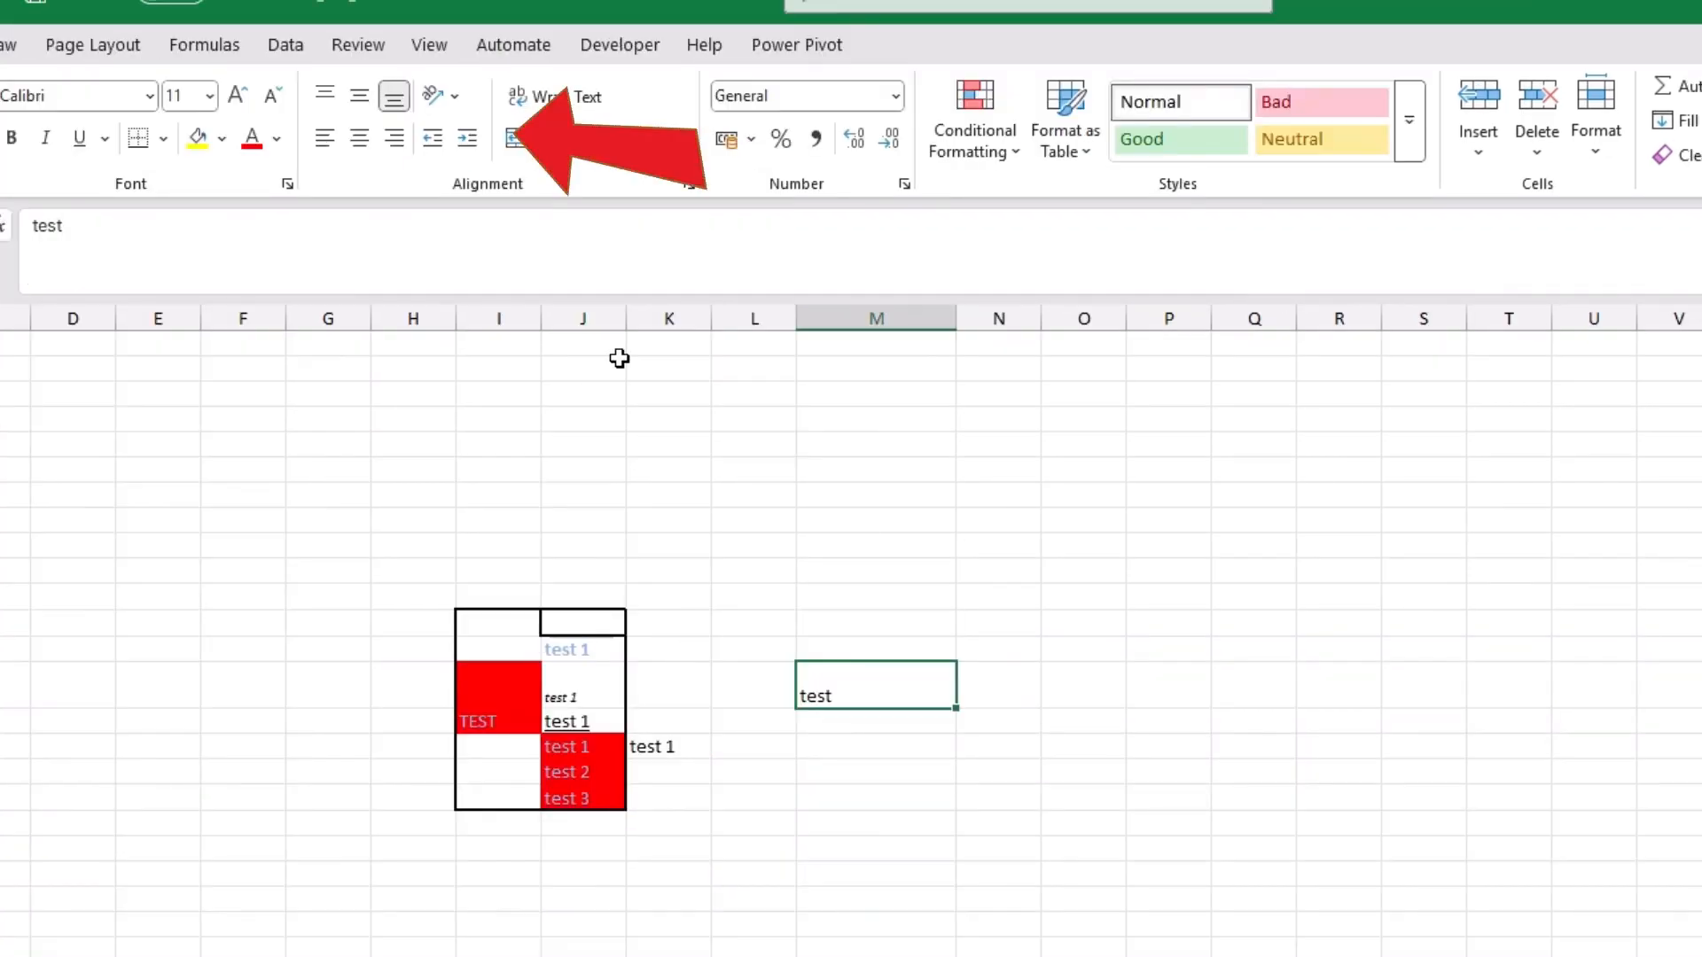
Step: Merge and center the selected text cells in column M, accepting that only the upper-left value is kept
{"action": "left_click", "coordinate": [592, 132]}
{"action": "left_click", "coordinate": [663, 135]}
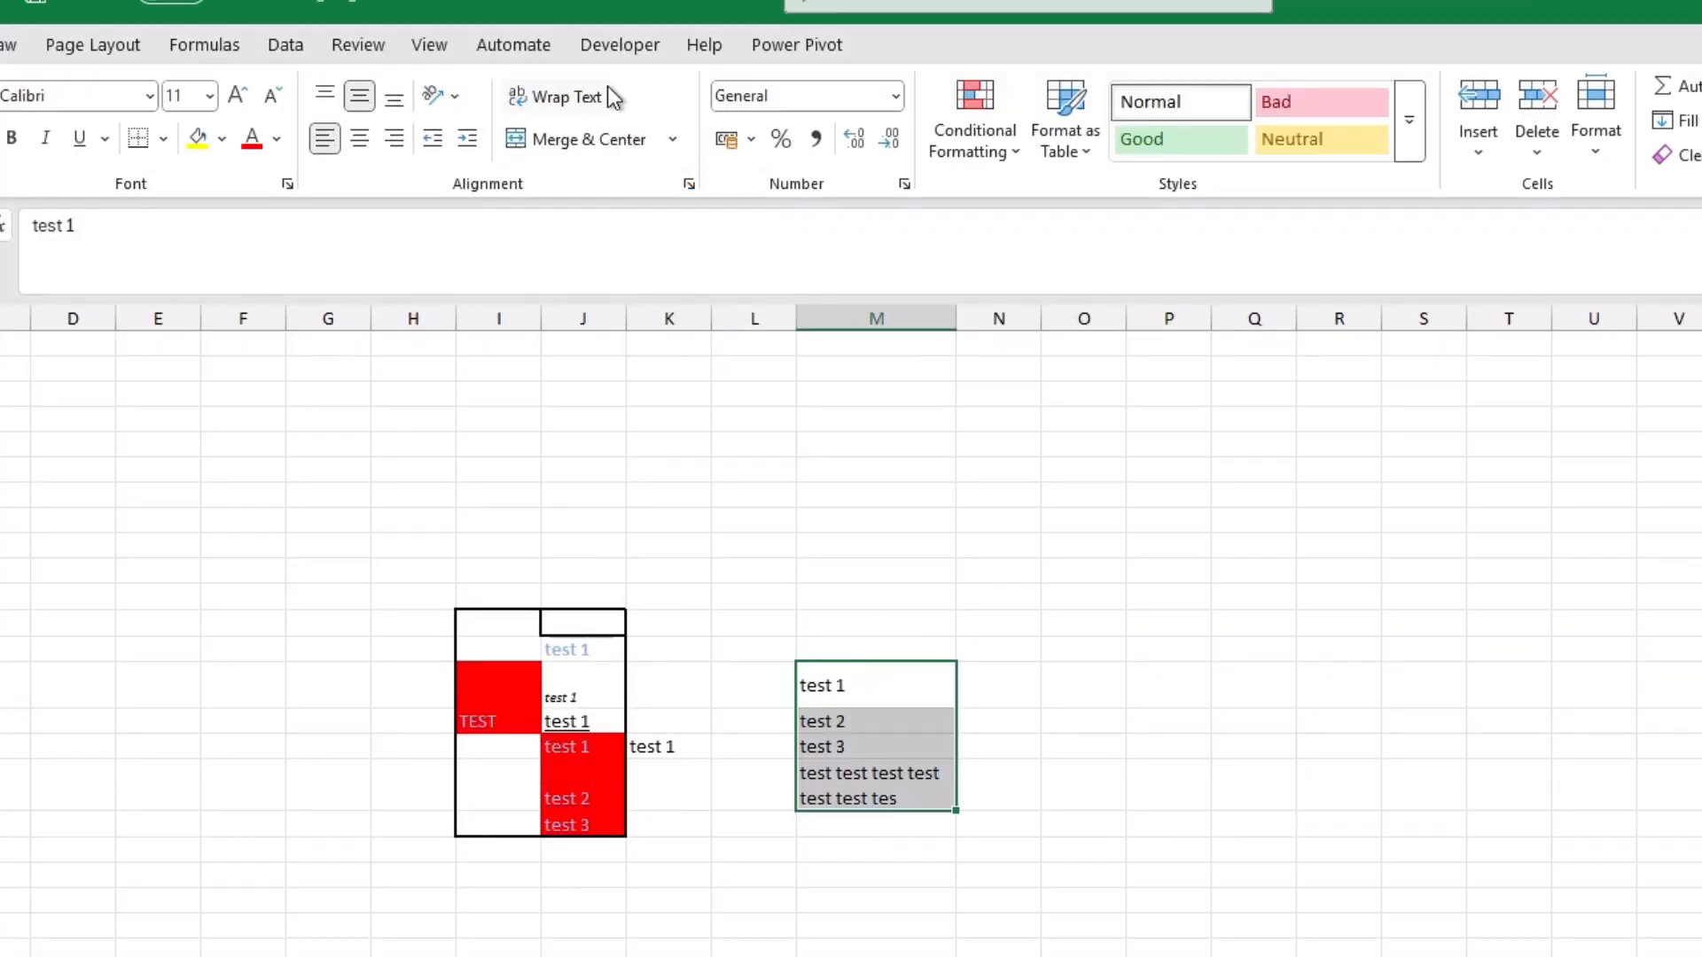
{"action": "left_click", "coordinate": [585, 140]}
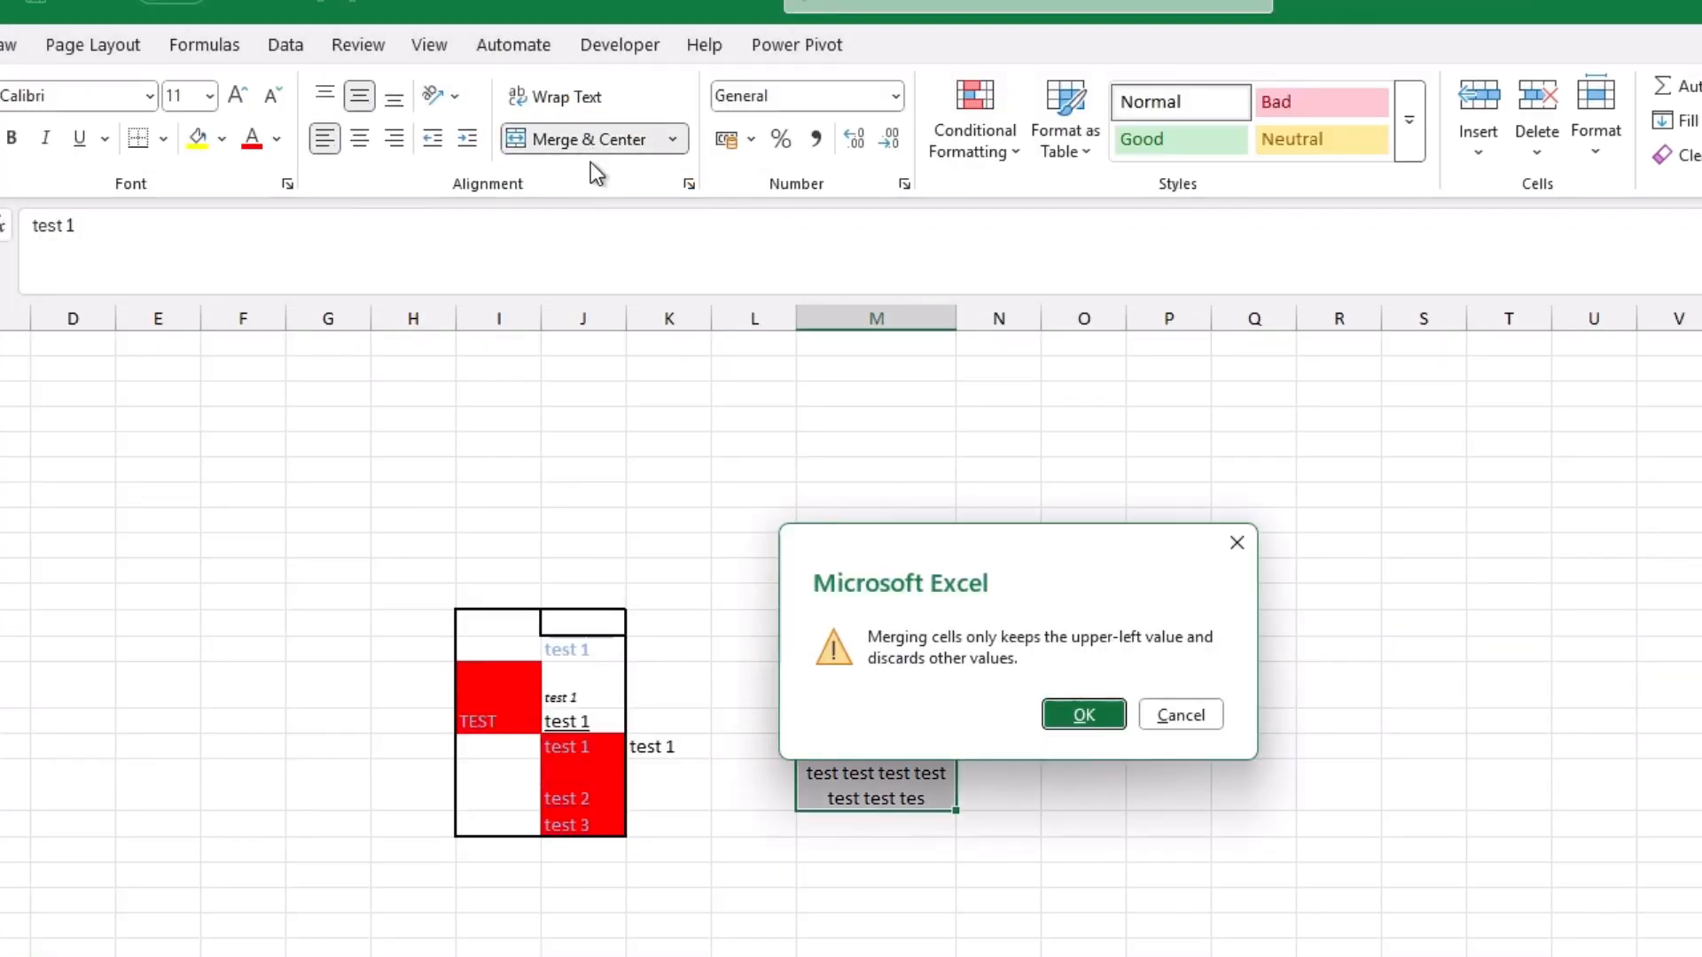
{"action": "left_click", "coordinate": [1077, 714]}
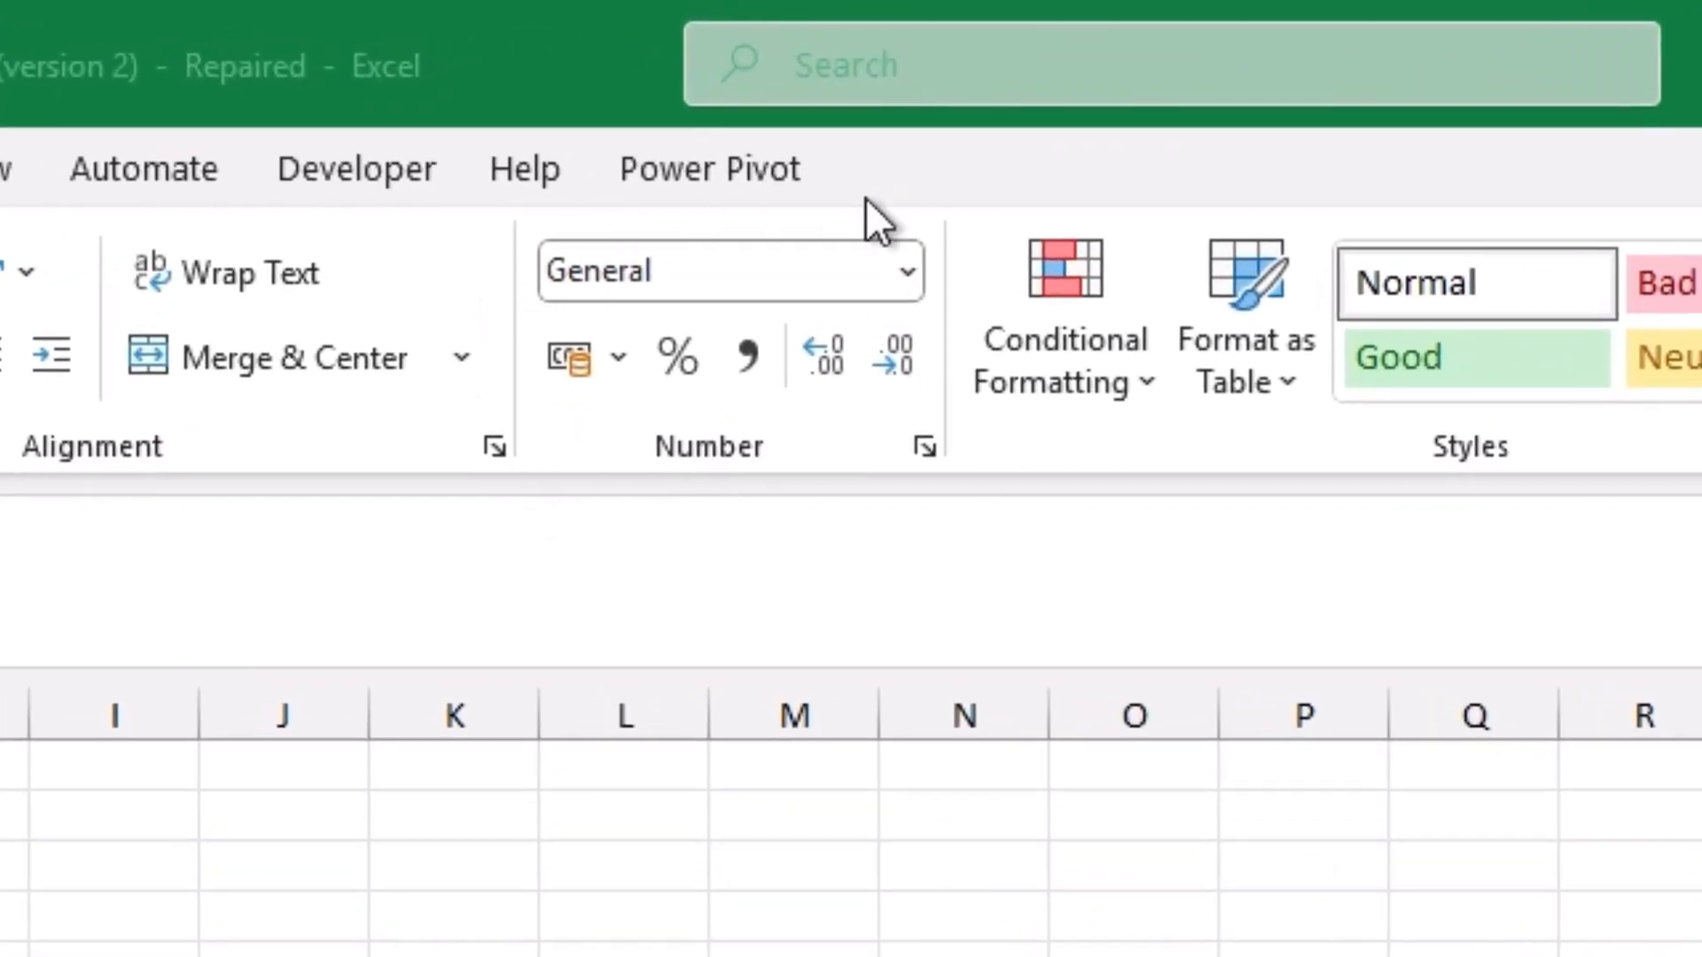
Step: Enter 4500000 in an empty cell in column J and select that cell again
{"action": "left_click", "coordinate": [631, 268]}
{"action": "left_click", "coordinate": [692, 268]}
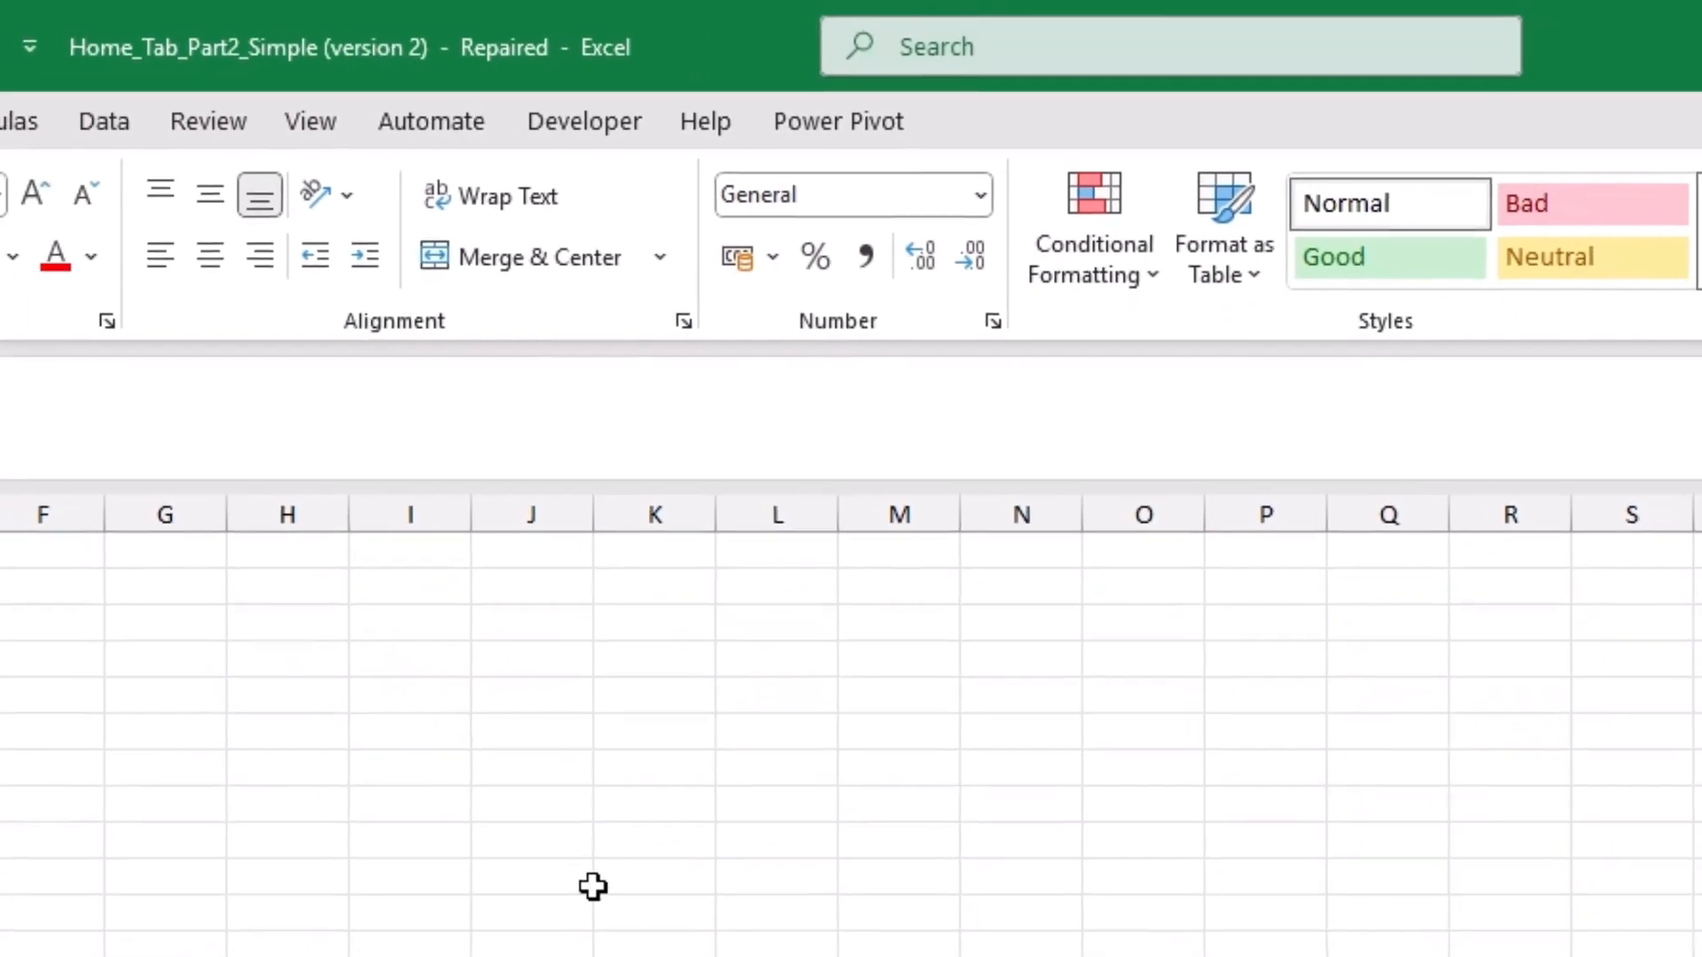
{"action": "left_click", "coordinate": [532, 841]}
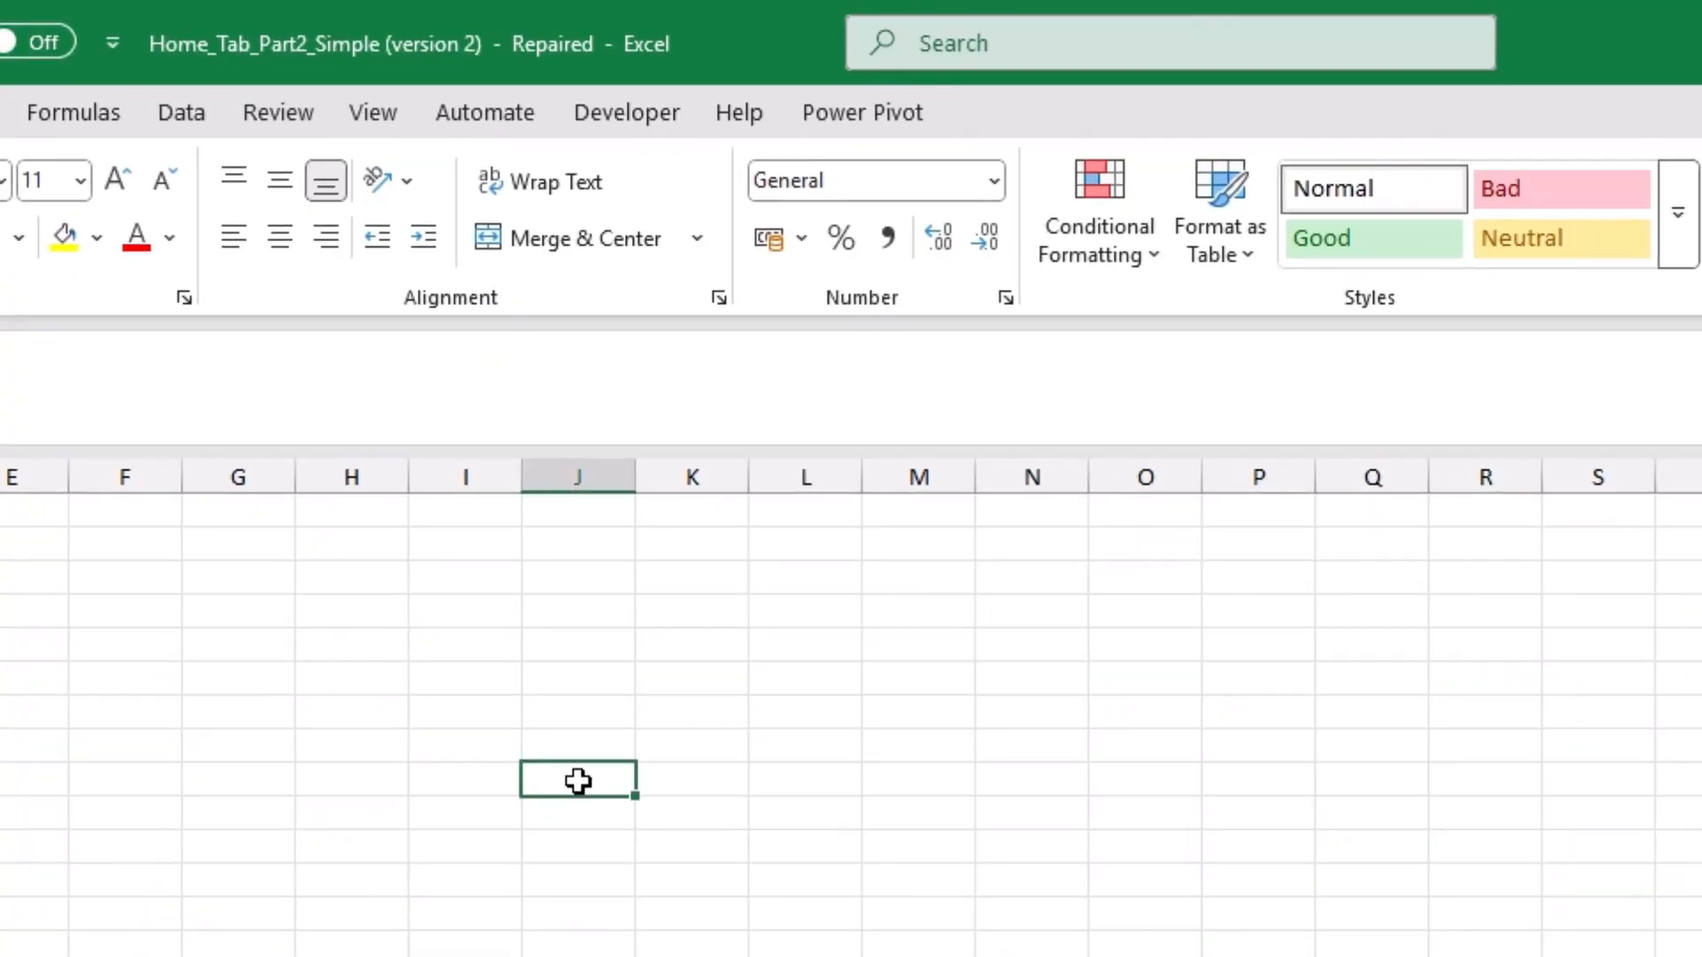
{"action": "type", "text": "4500000"}
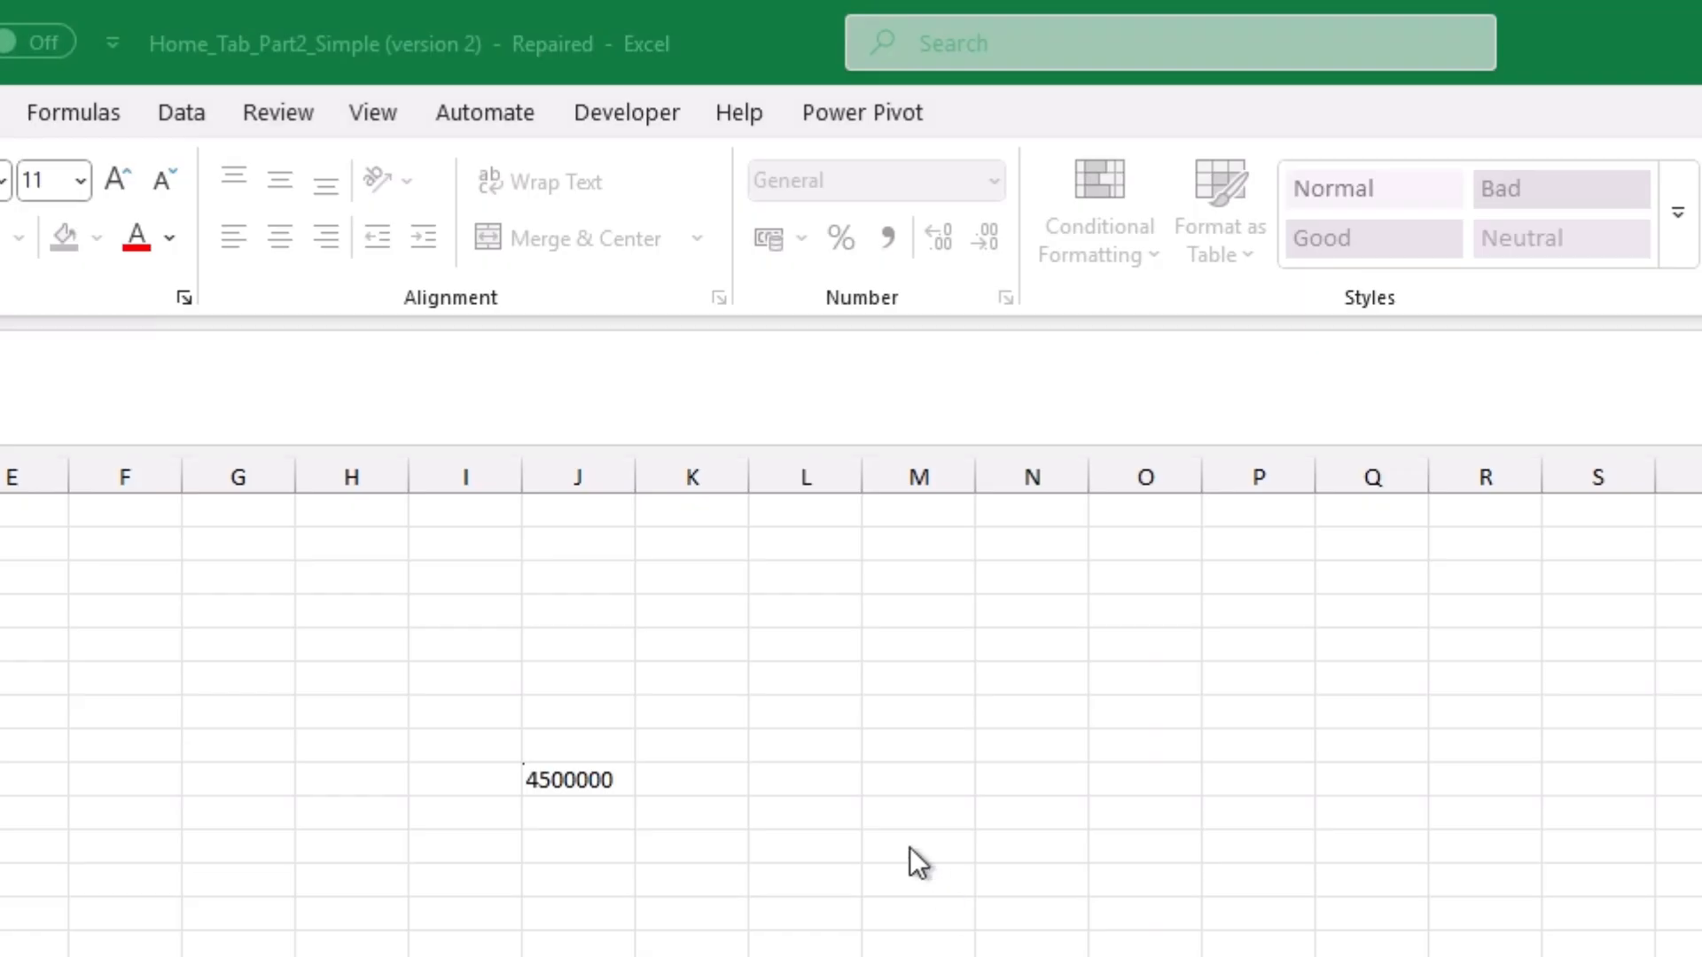
{"action": "key", "text": "Tab"}
{"action": "left_click", "coordinate": [608, 779]}
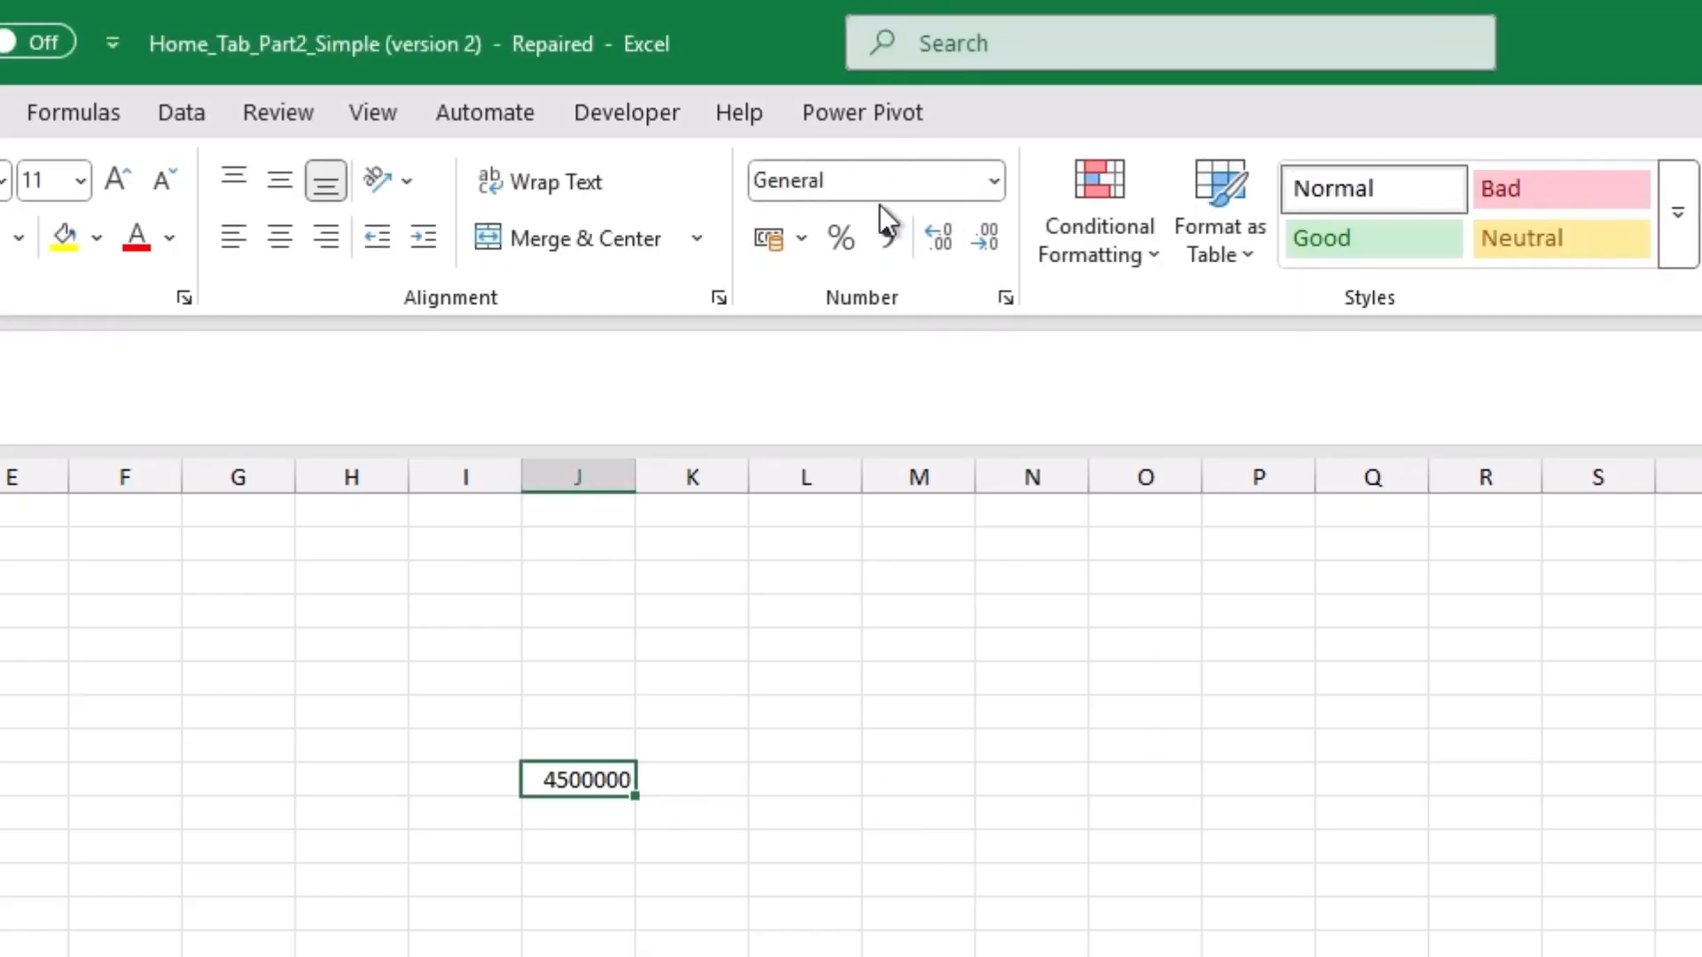
Step: Apply the General number format to the 4500000 cell, followed by the Number format
{"action": "left_click", "coordinate": [997, 183]}
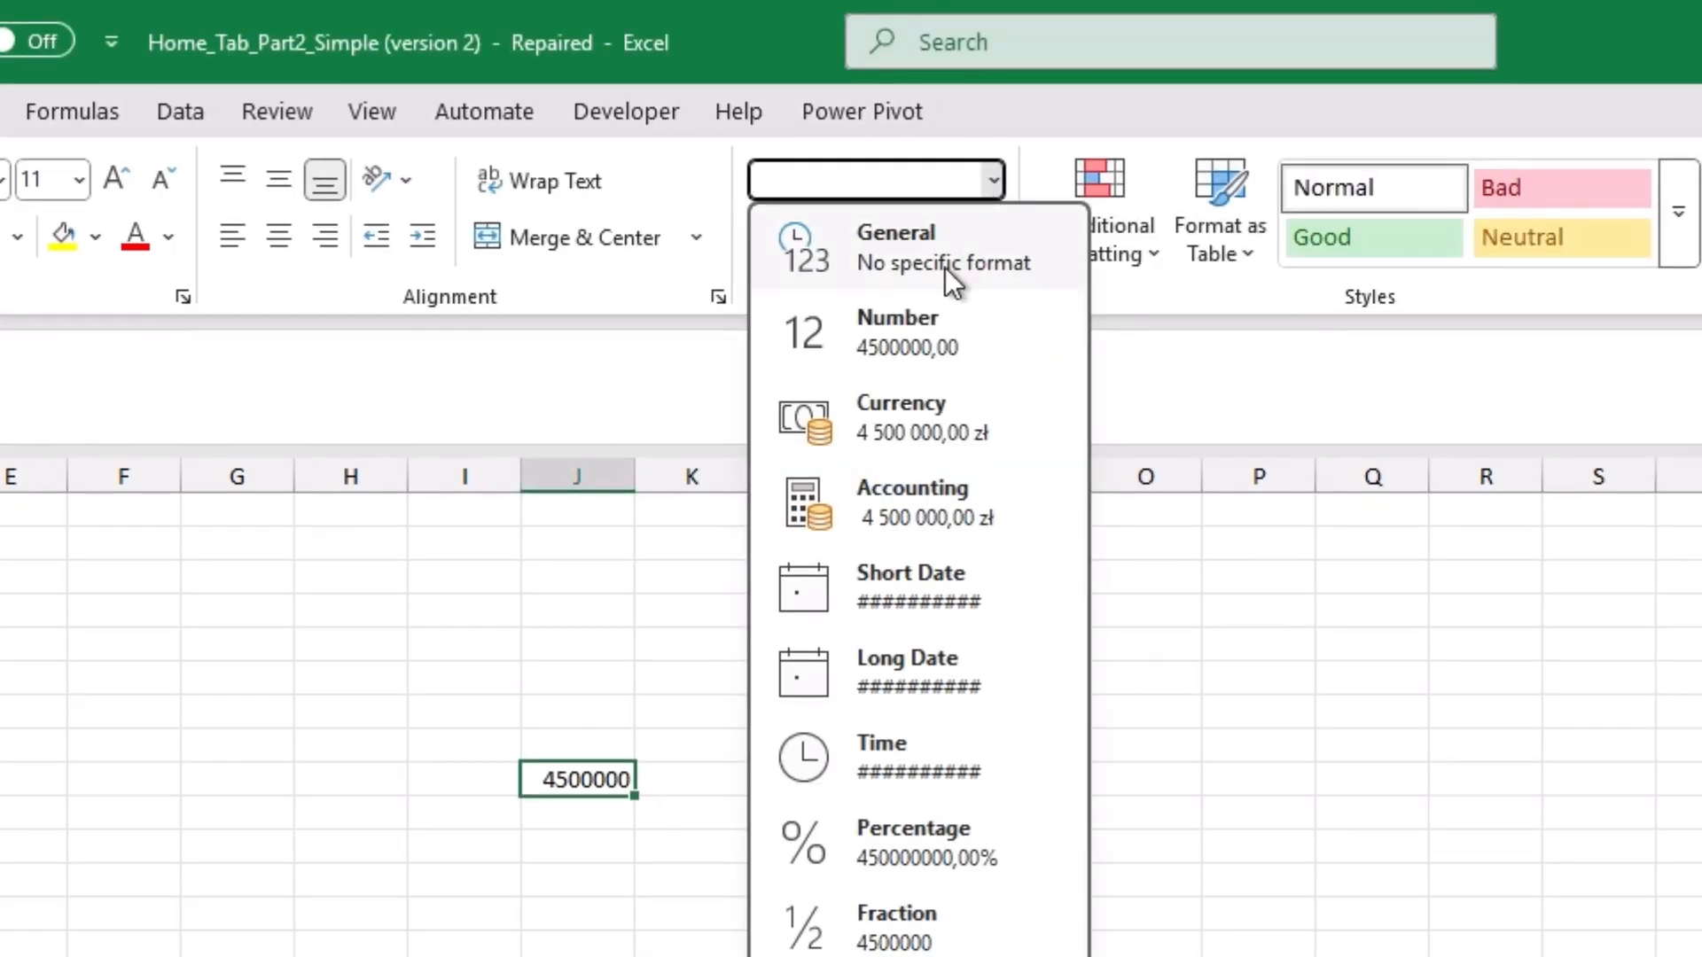
{"action": "left_click", "coordinate": [944, 267]}
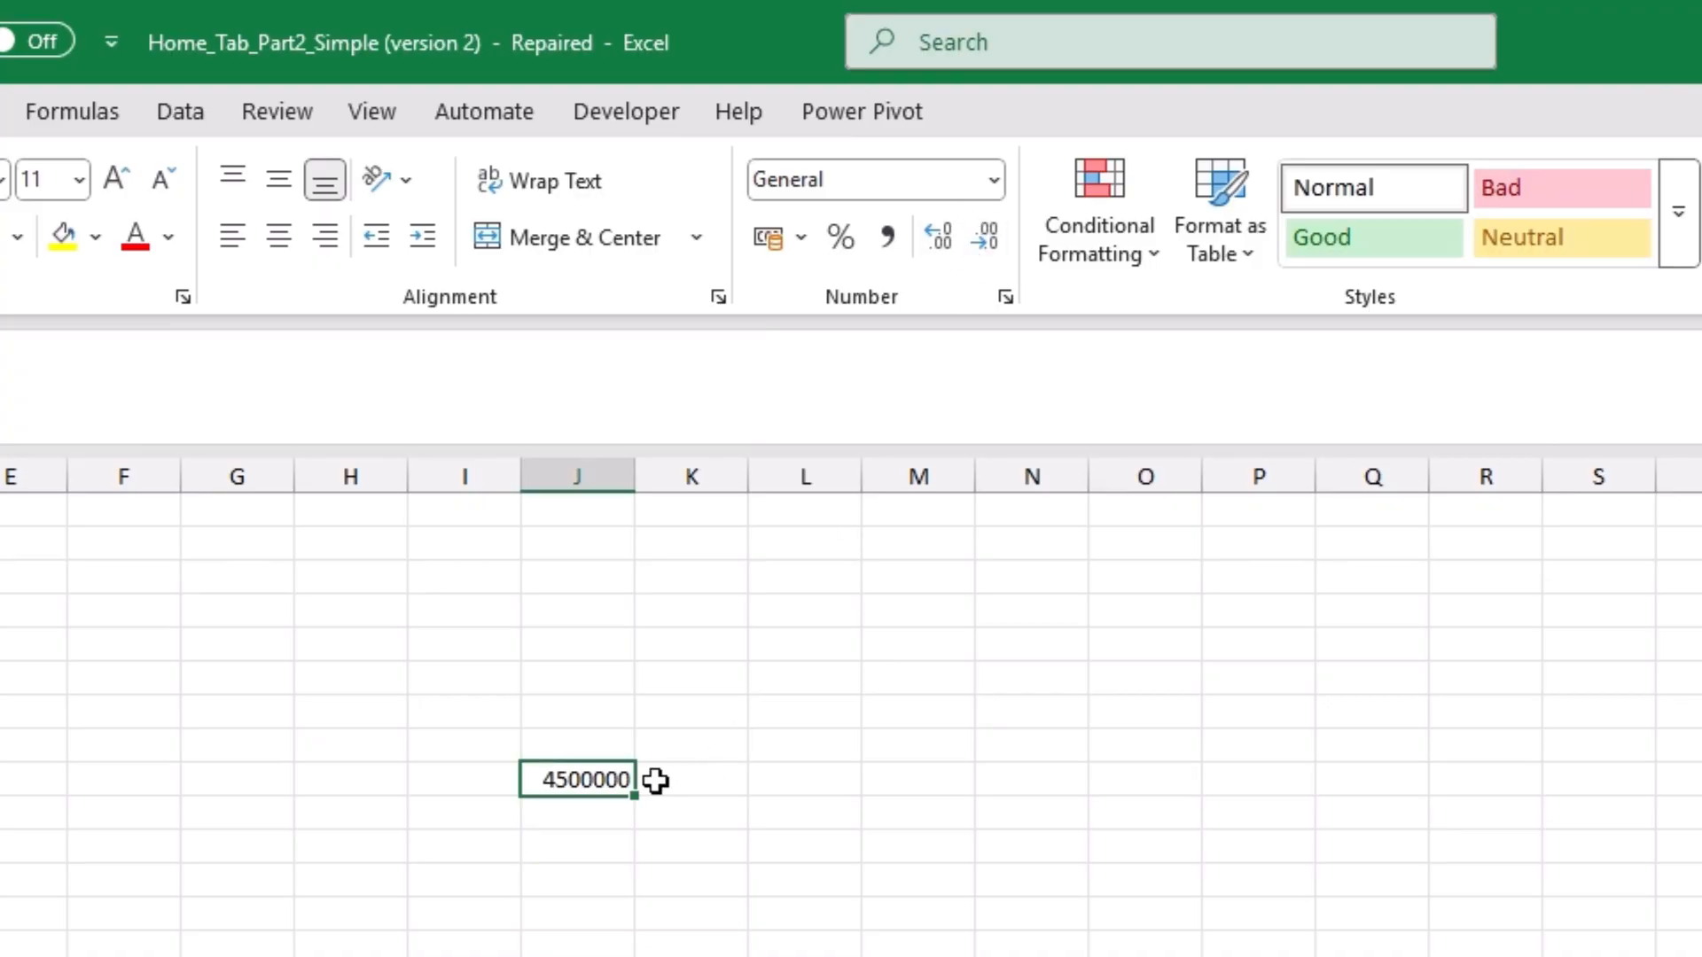
{"action": "left_click", "coordinate": [996, 183]}
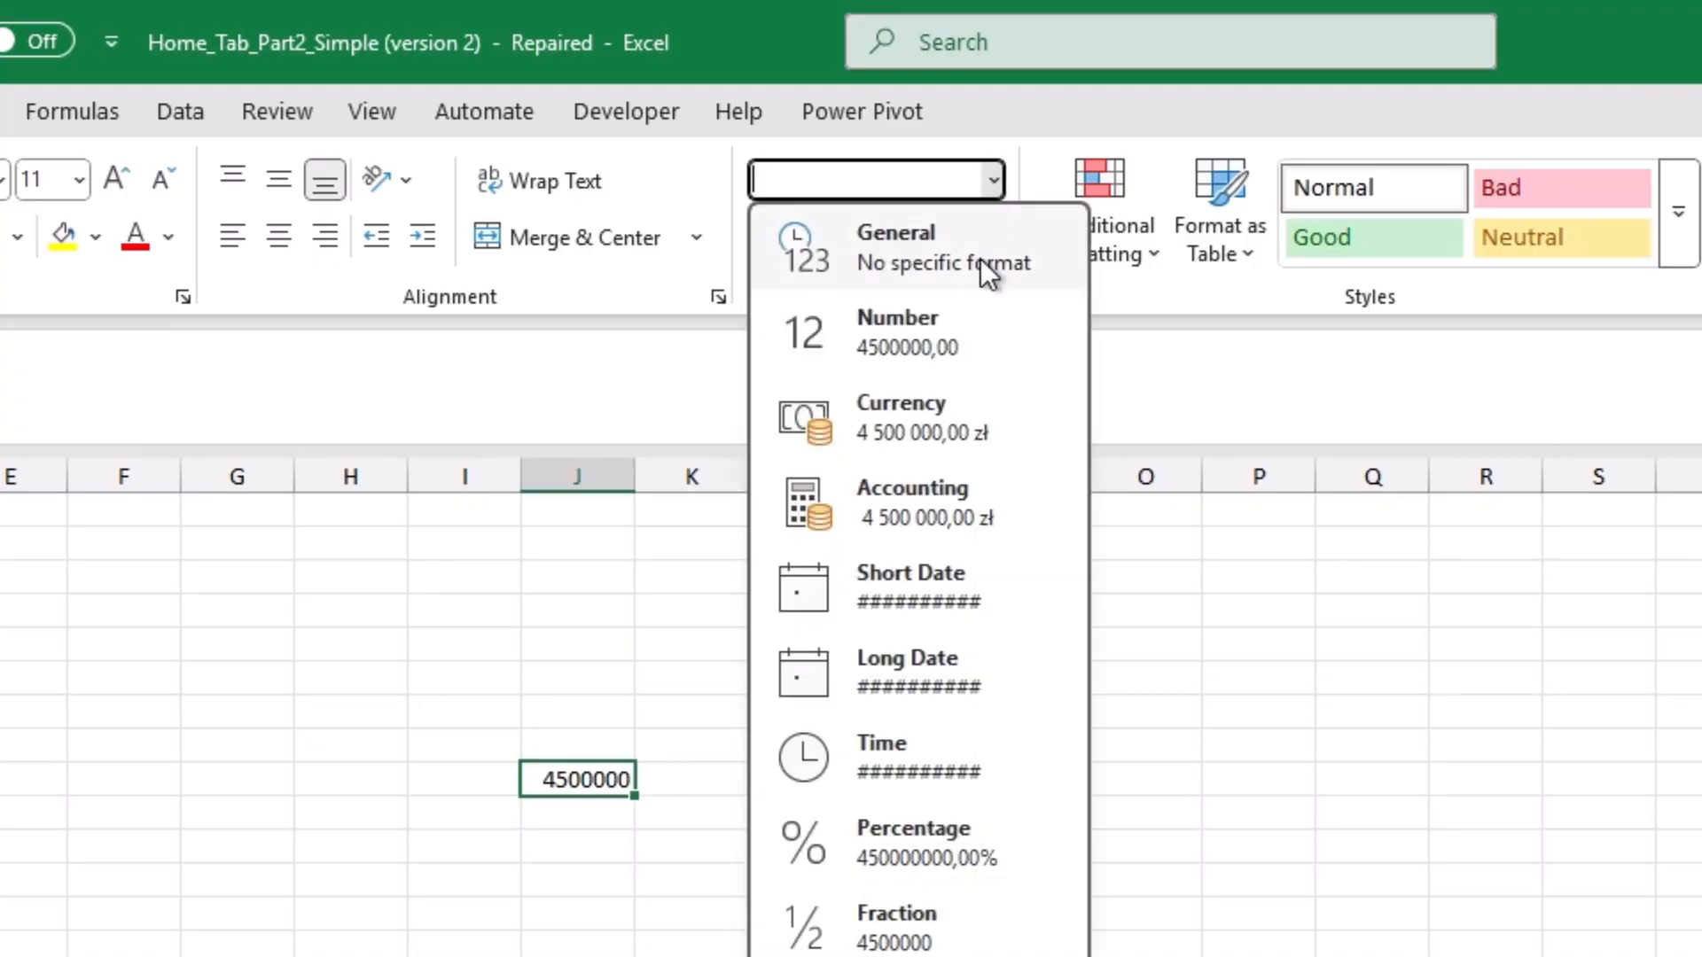
{"action": "left_click", "coordinate": [950, 333]}
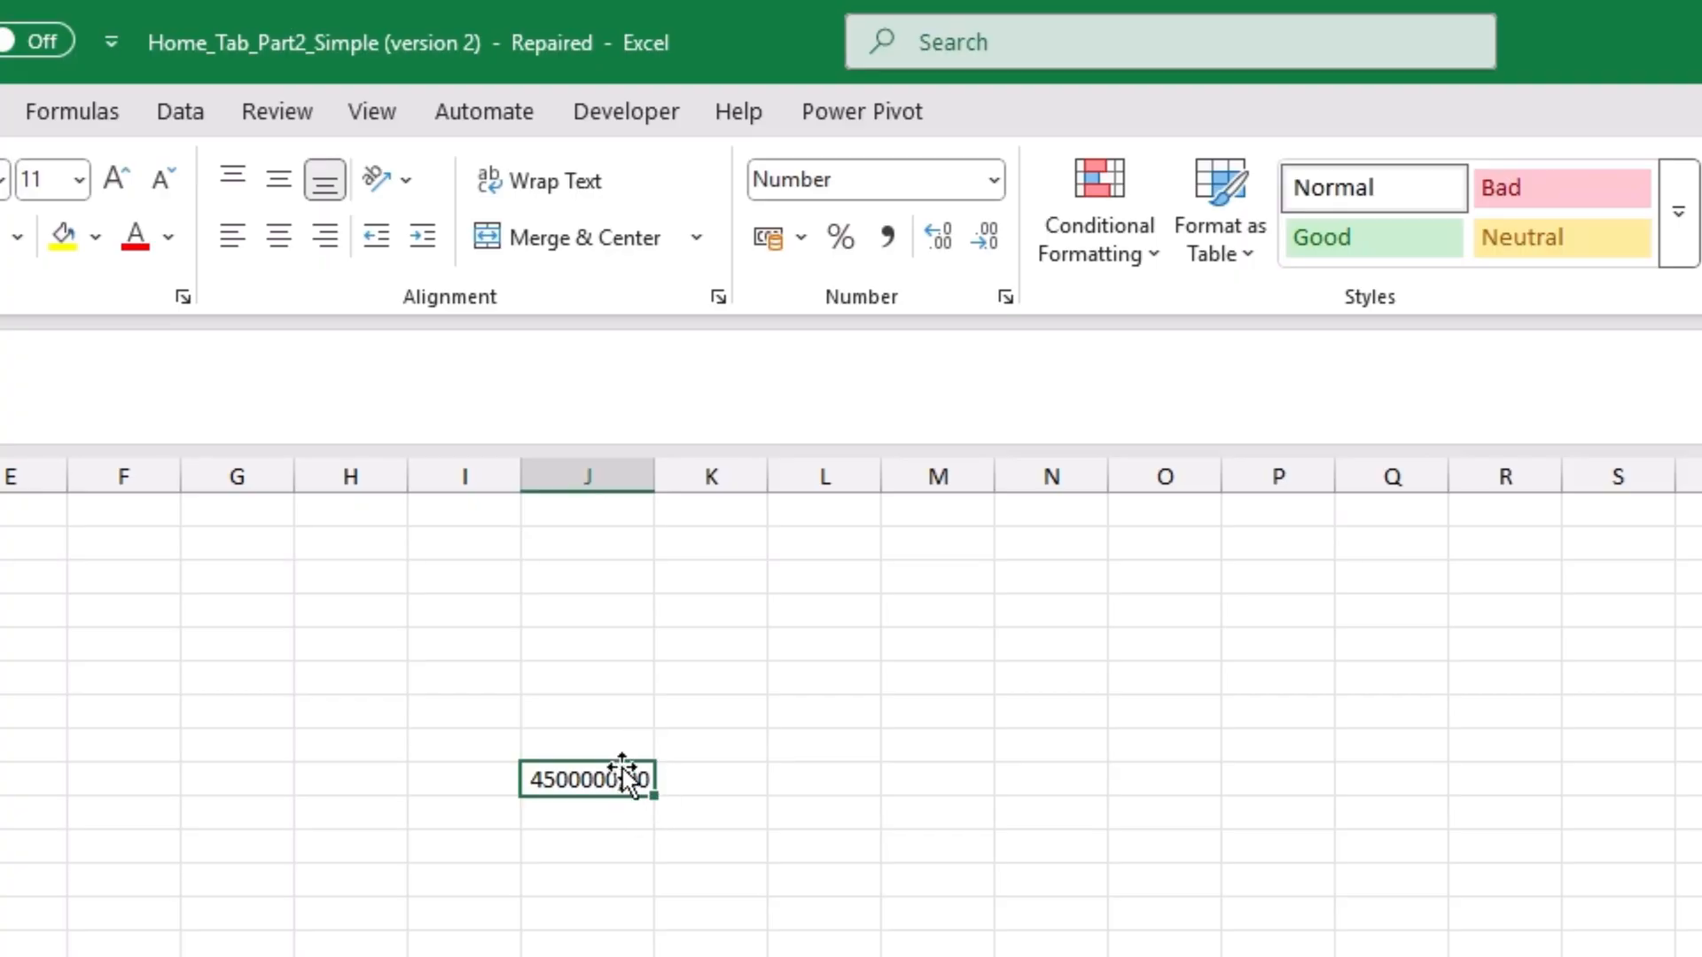
Step: Format the column J value as Currency and switch it to the Accounting format
{"action": "left_click", "coordinate": [1000, 184]}
{"action": "left_click", "coordinate": [918, 428]}
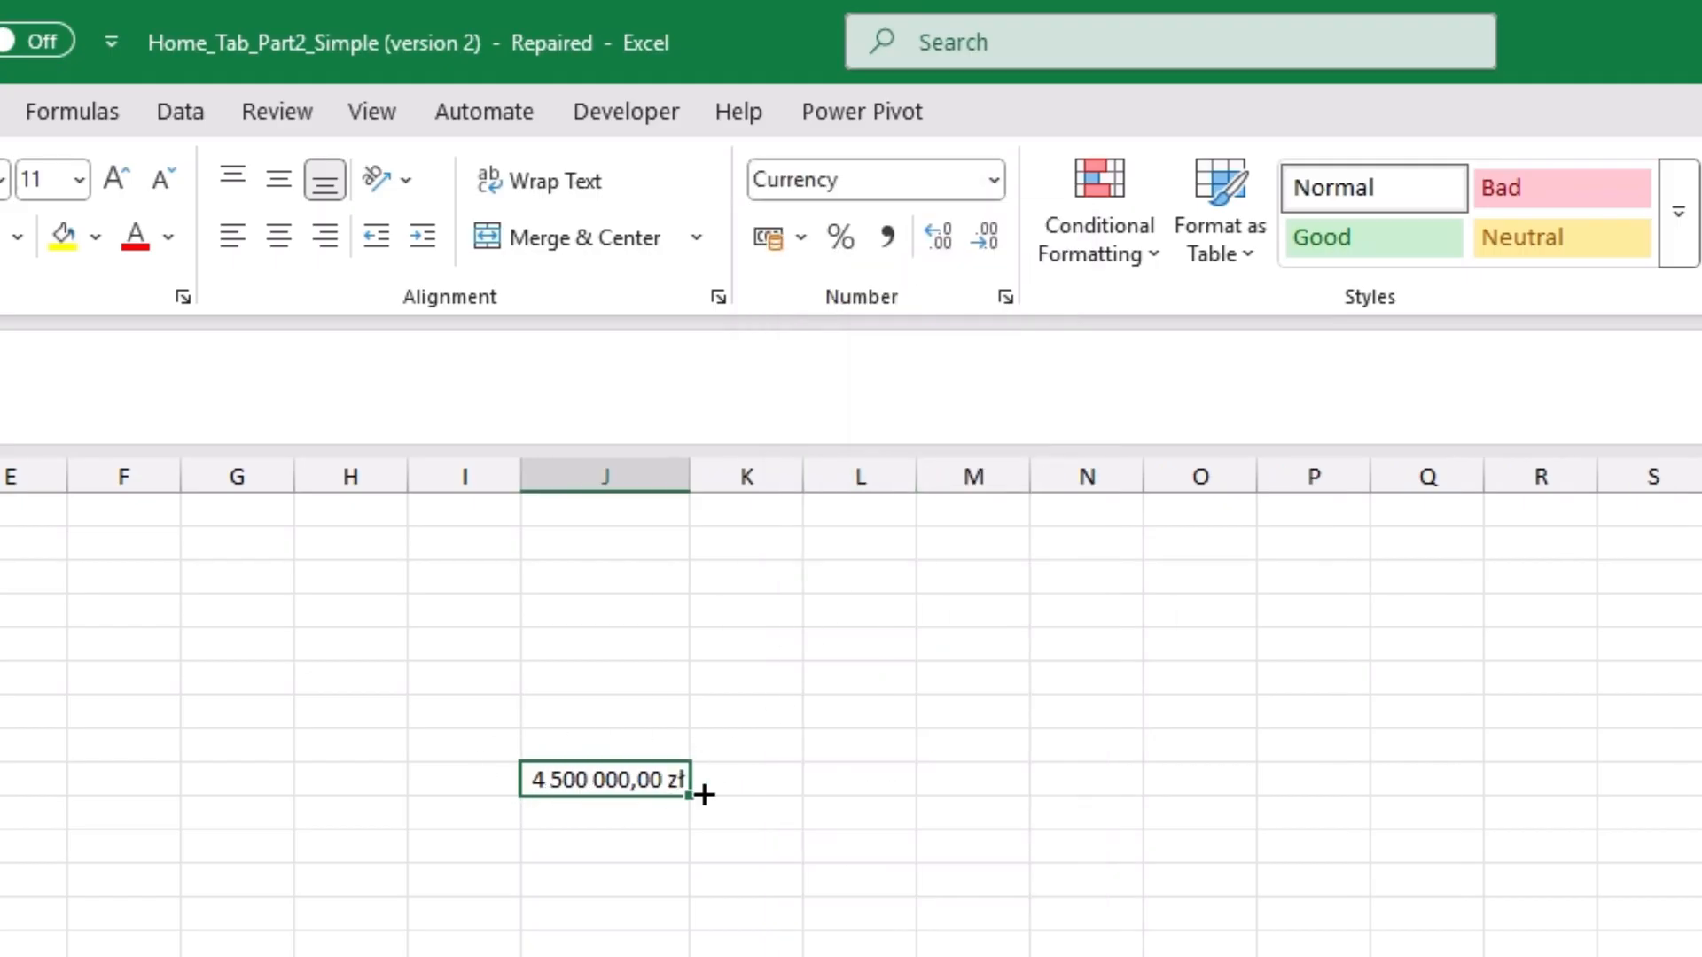
{"action": "left_click", "coordinate": [995, 180]}
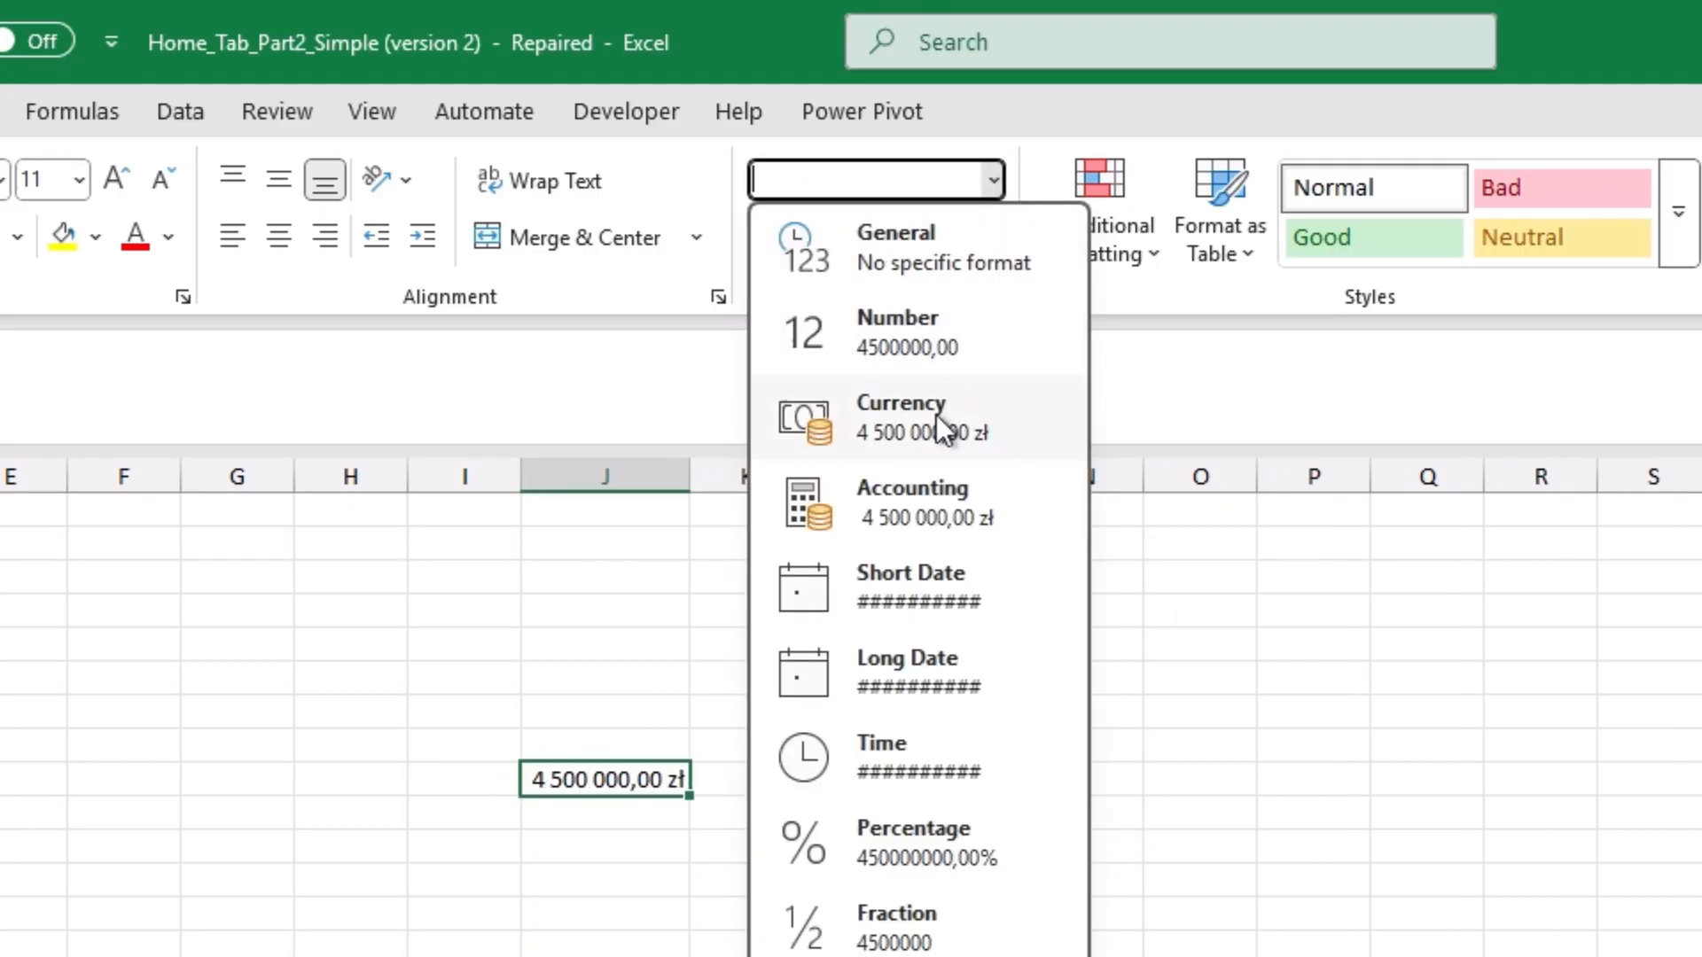
{"action": "left_click", "coordinate": [910, 510]}
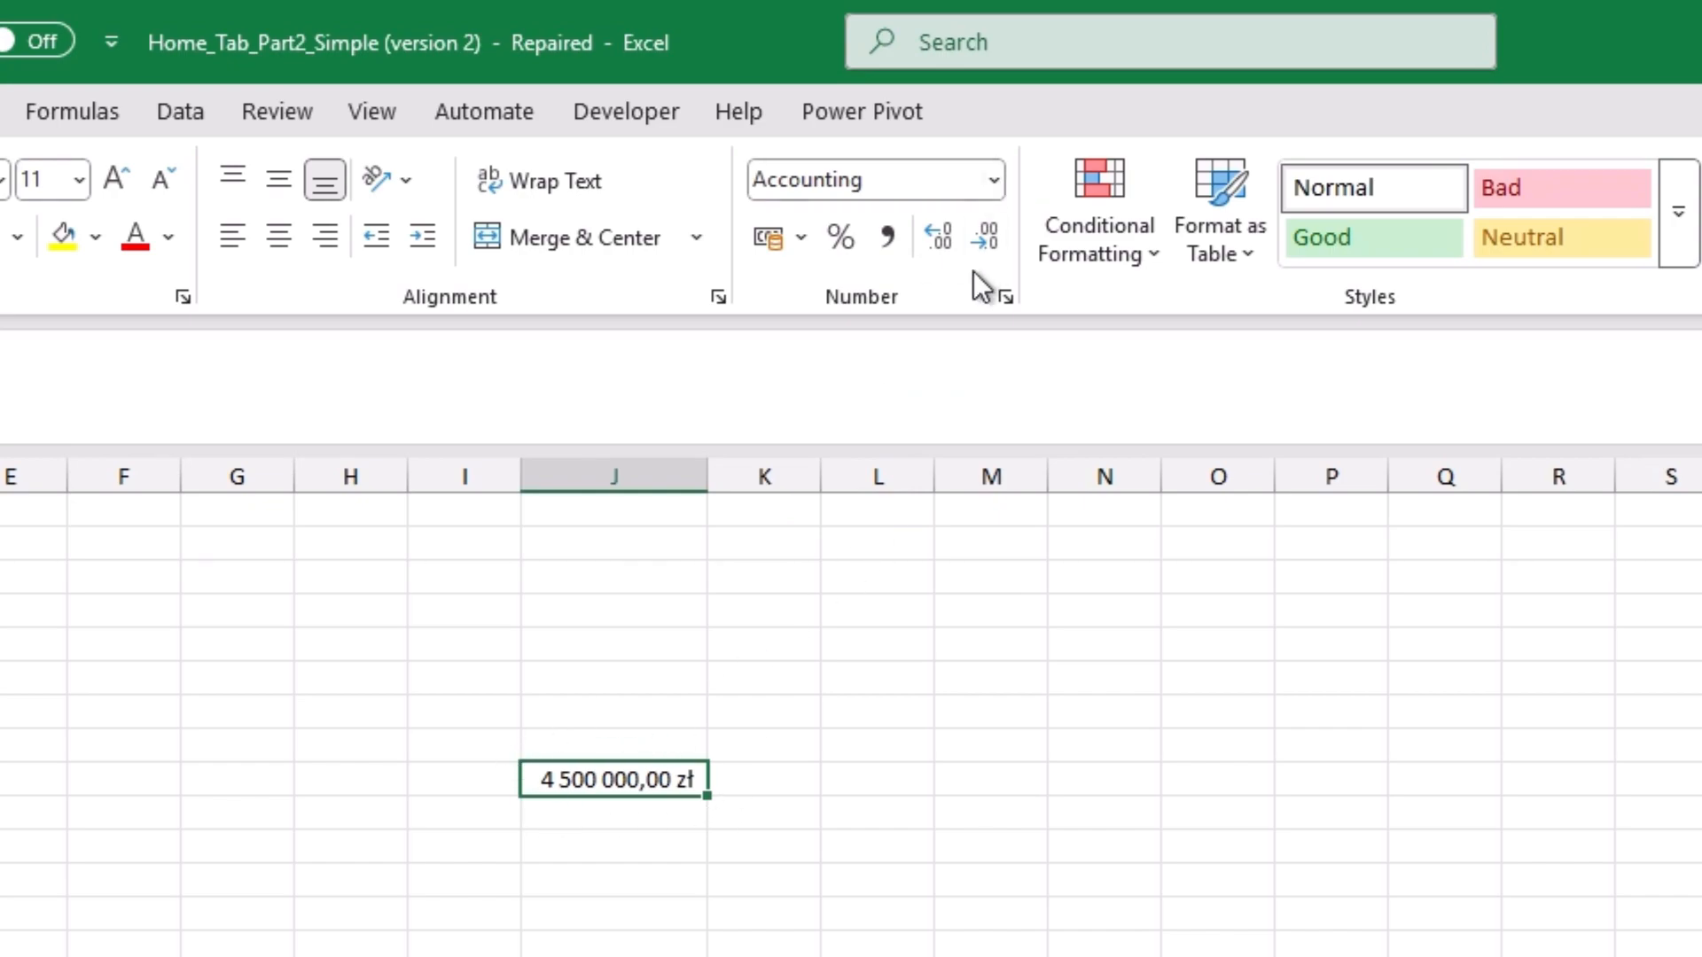
Step: Apply the Short Date format to the column J value and widen column J
{"action": "left_click", "coordinate": [995, 180]}
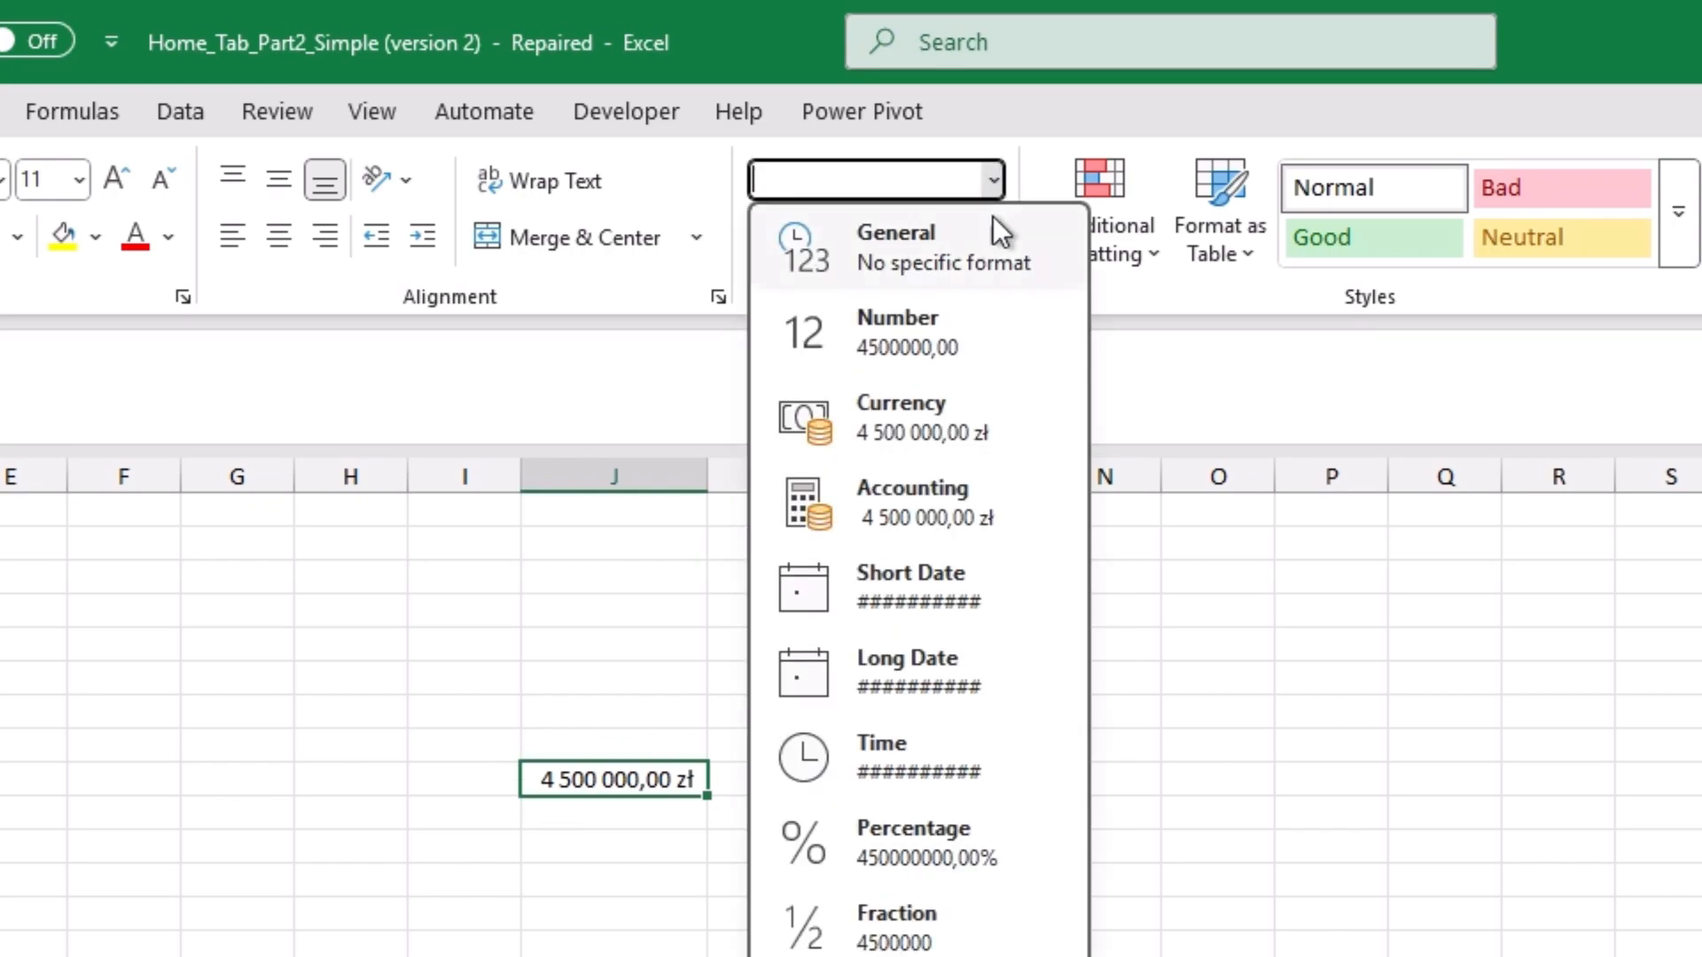
{"action": "left_click", "coordinate": [899, 581]}
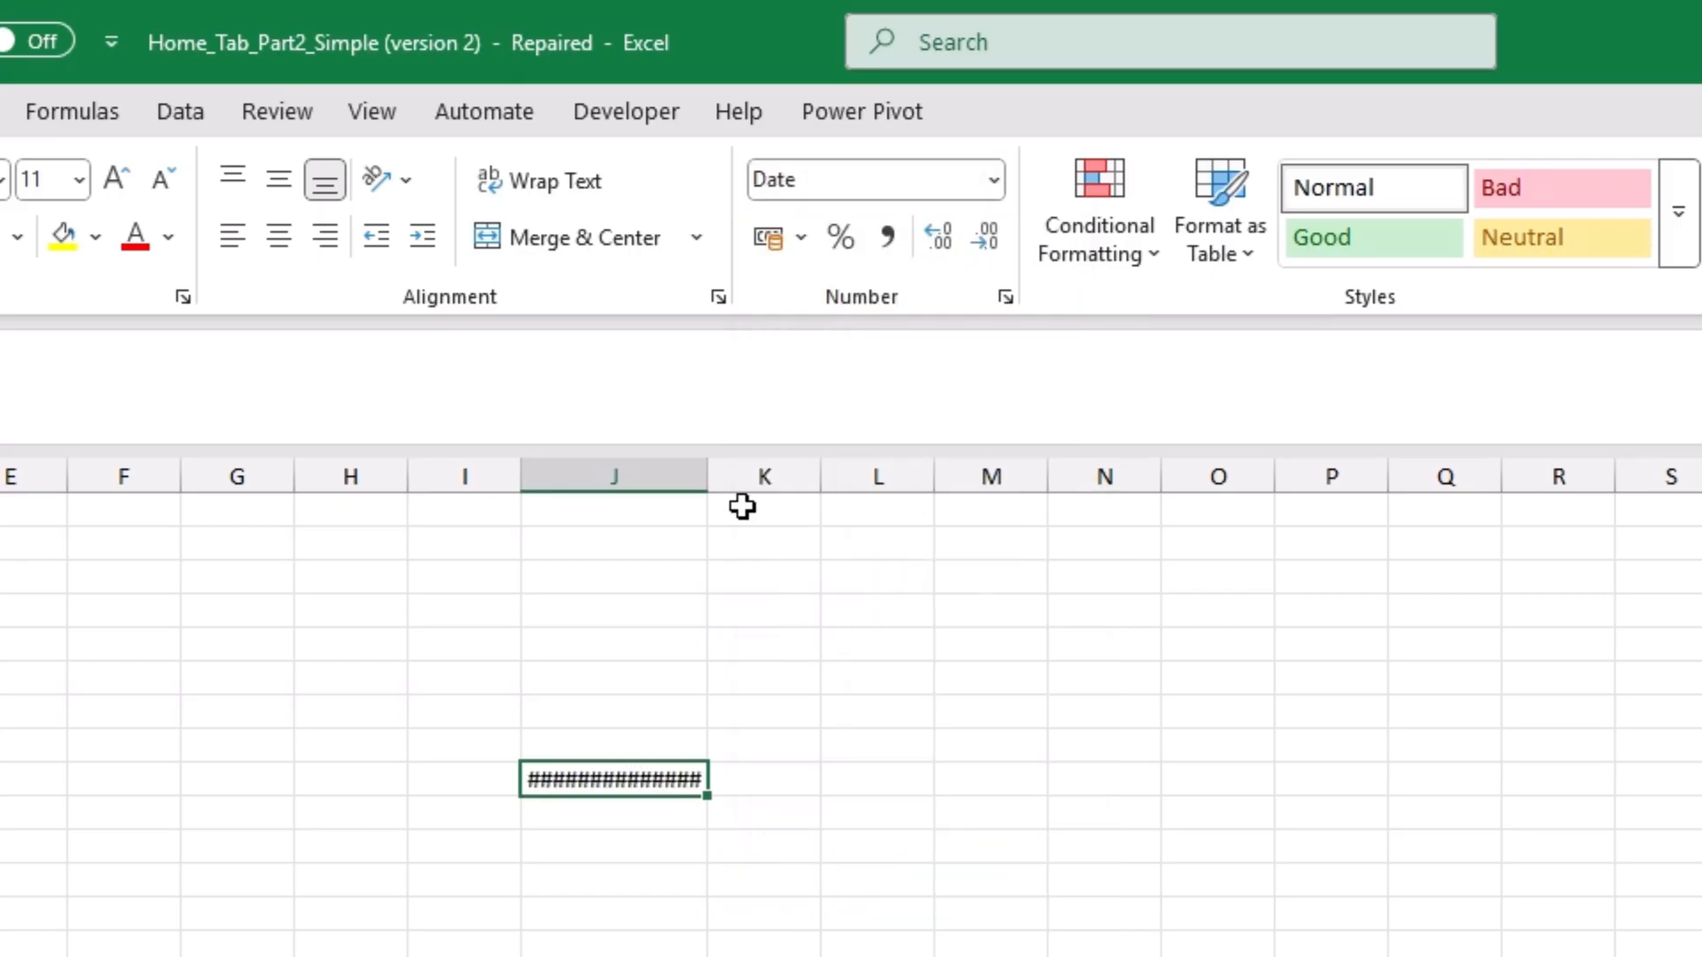
{"action": "left_click_drag", "start_coordinate": [707, 471], "coordinate": [755, 471]}
Step: Change the cell's number format to Time and replace that with Percentage
{"action": "left_click", "coordinate": [991, 182]}
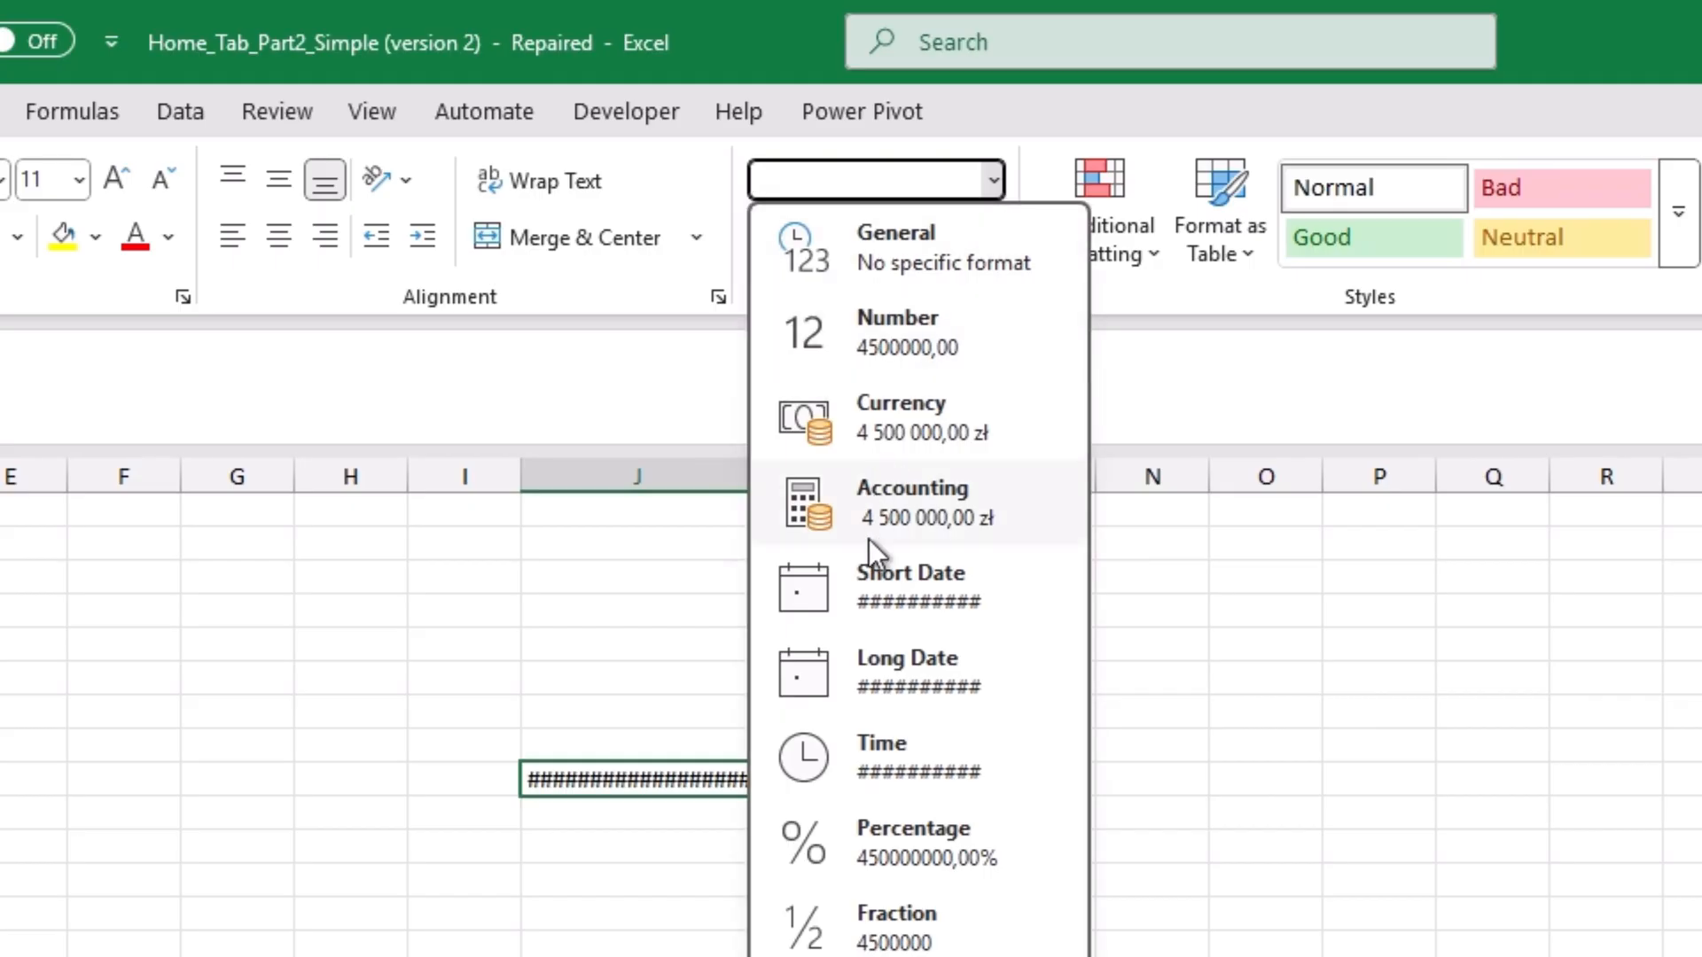
{"action": "left_click", "coordinate": [856, 745]}
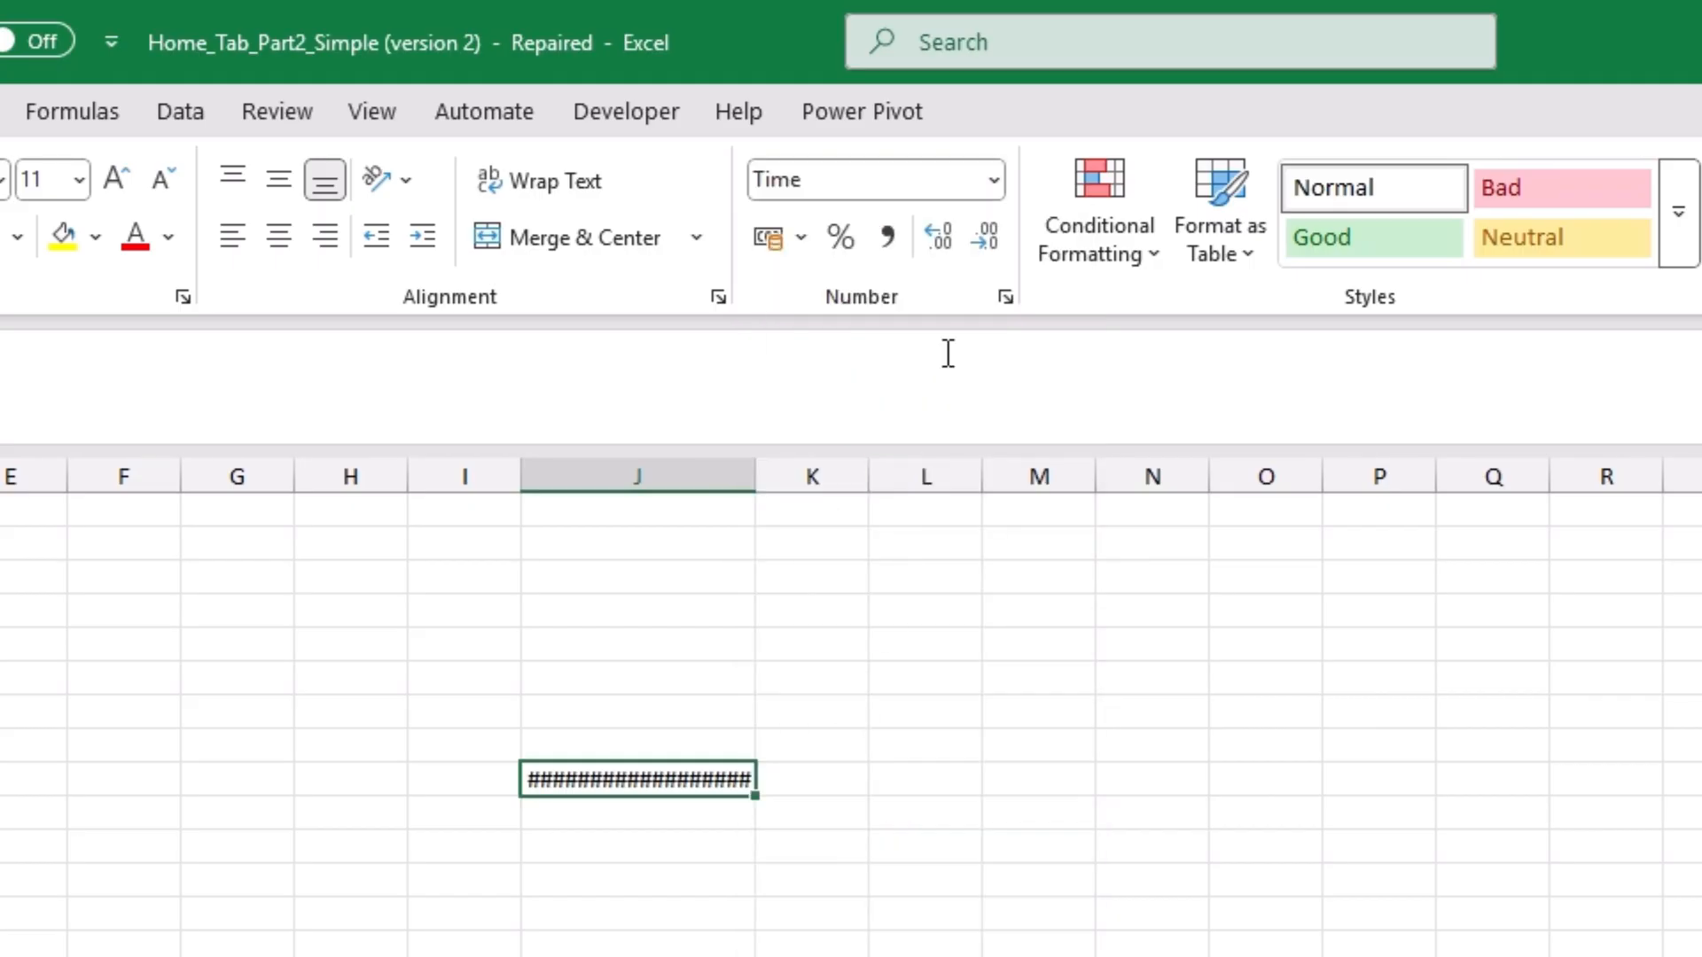
{"action": "left_click", "coordinate": [1005, 178]}
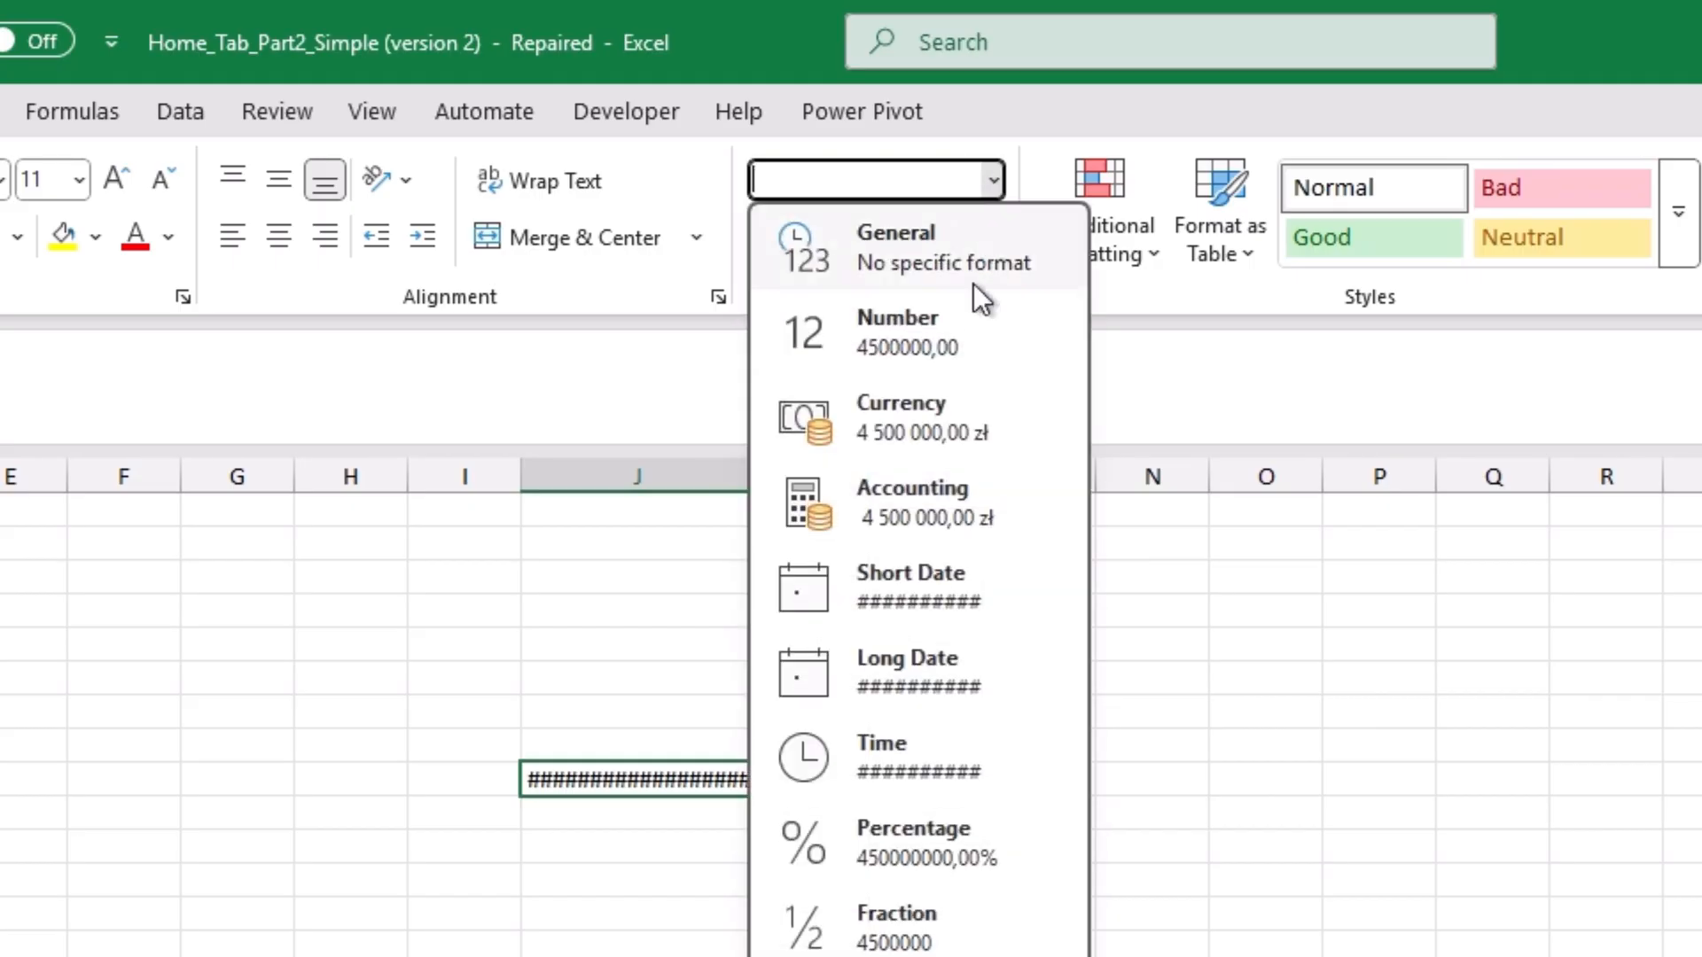
{"action": "left_click", "coordinate": [876, 842]}
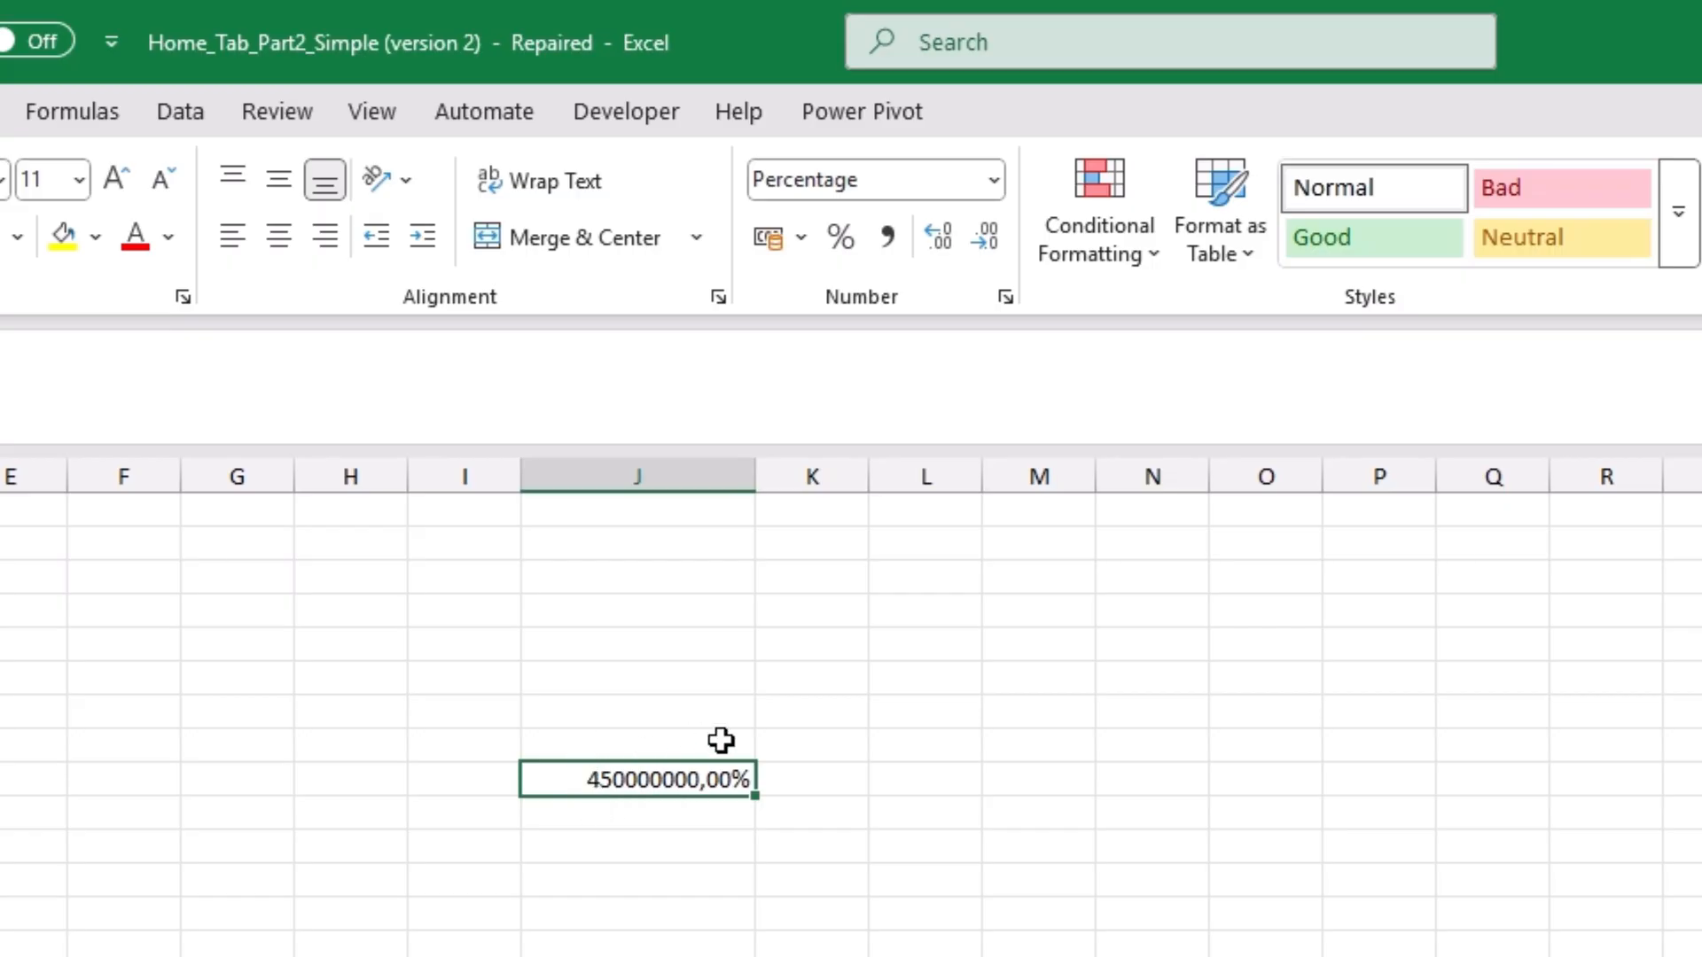
Step: Format the column J cell as Text and switch it to the Fraction format
{"action": "left_click", "coordinate": [994, 180]}
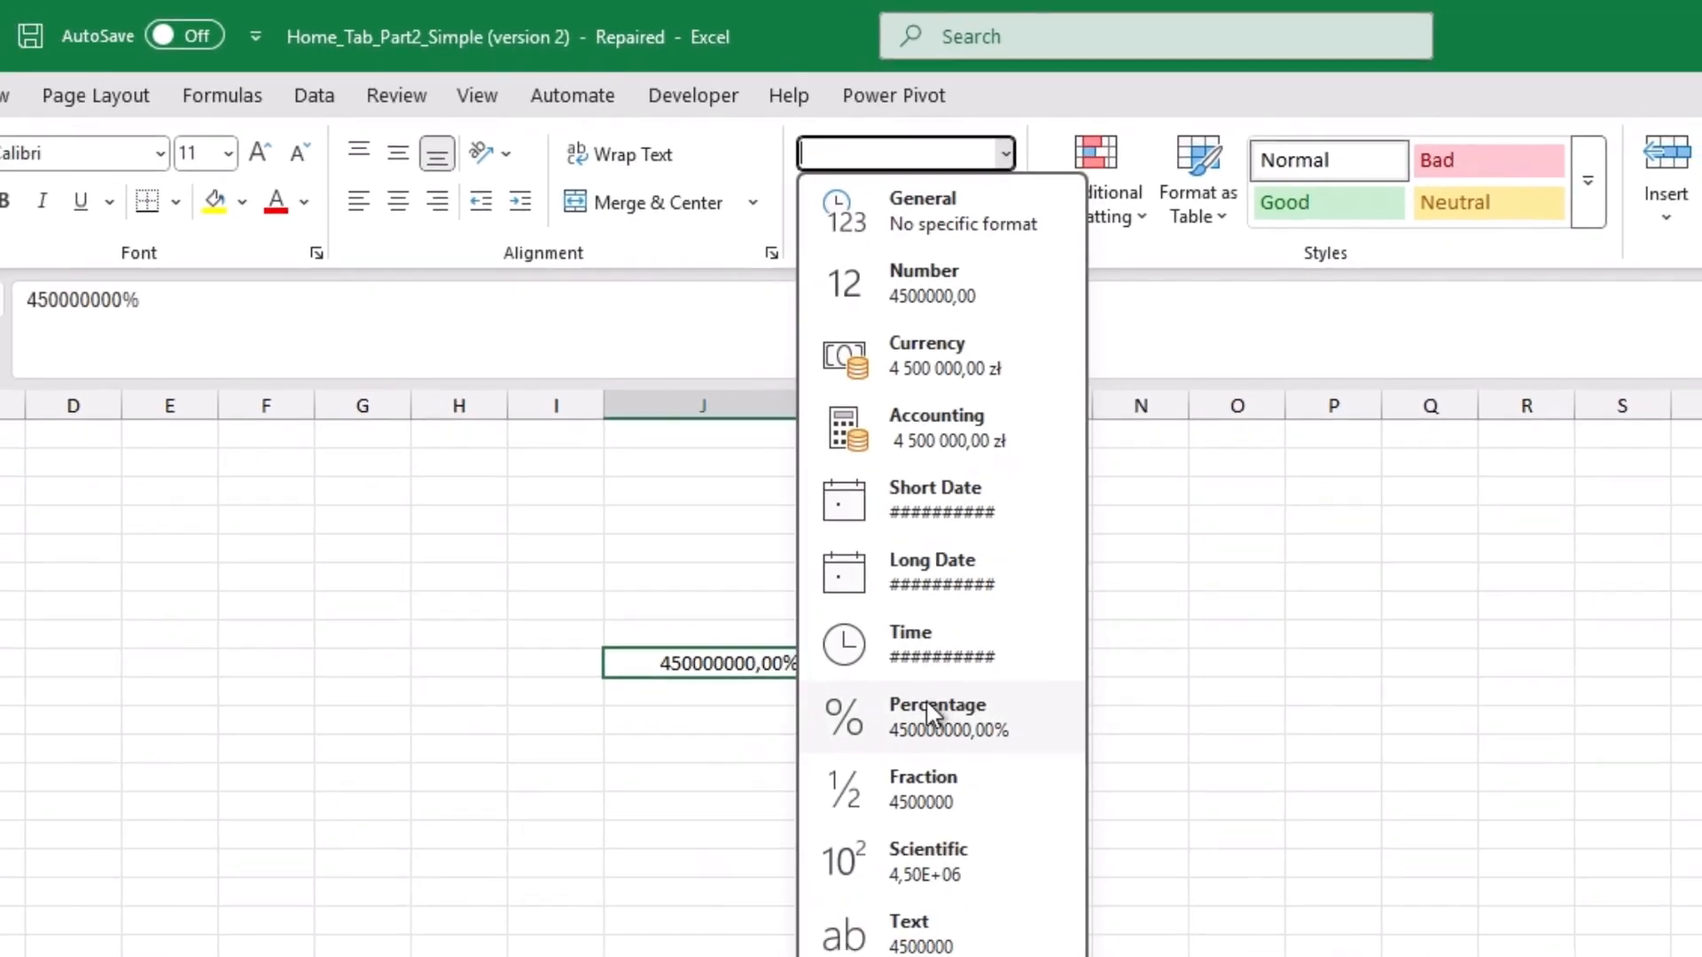
{"action": "left_click", "coordinate": [896, 931]}
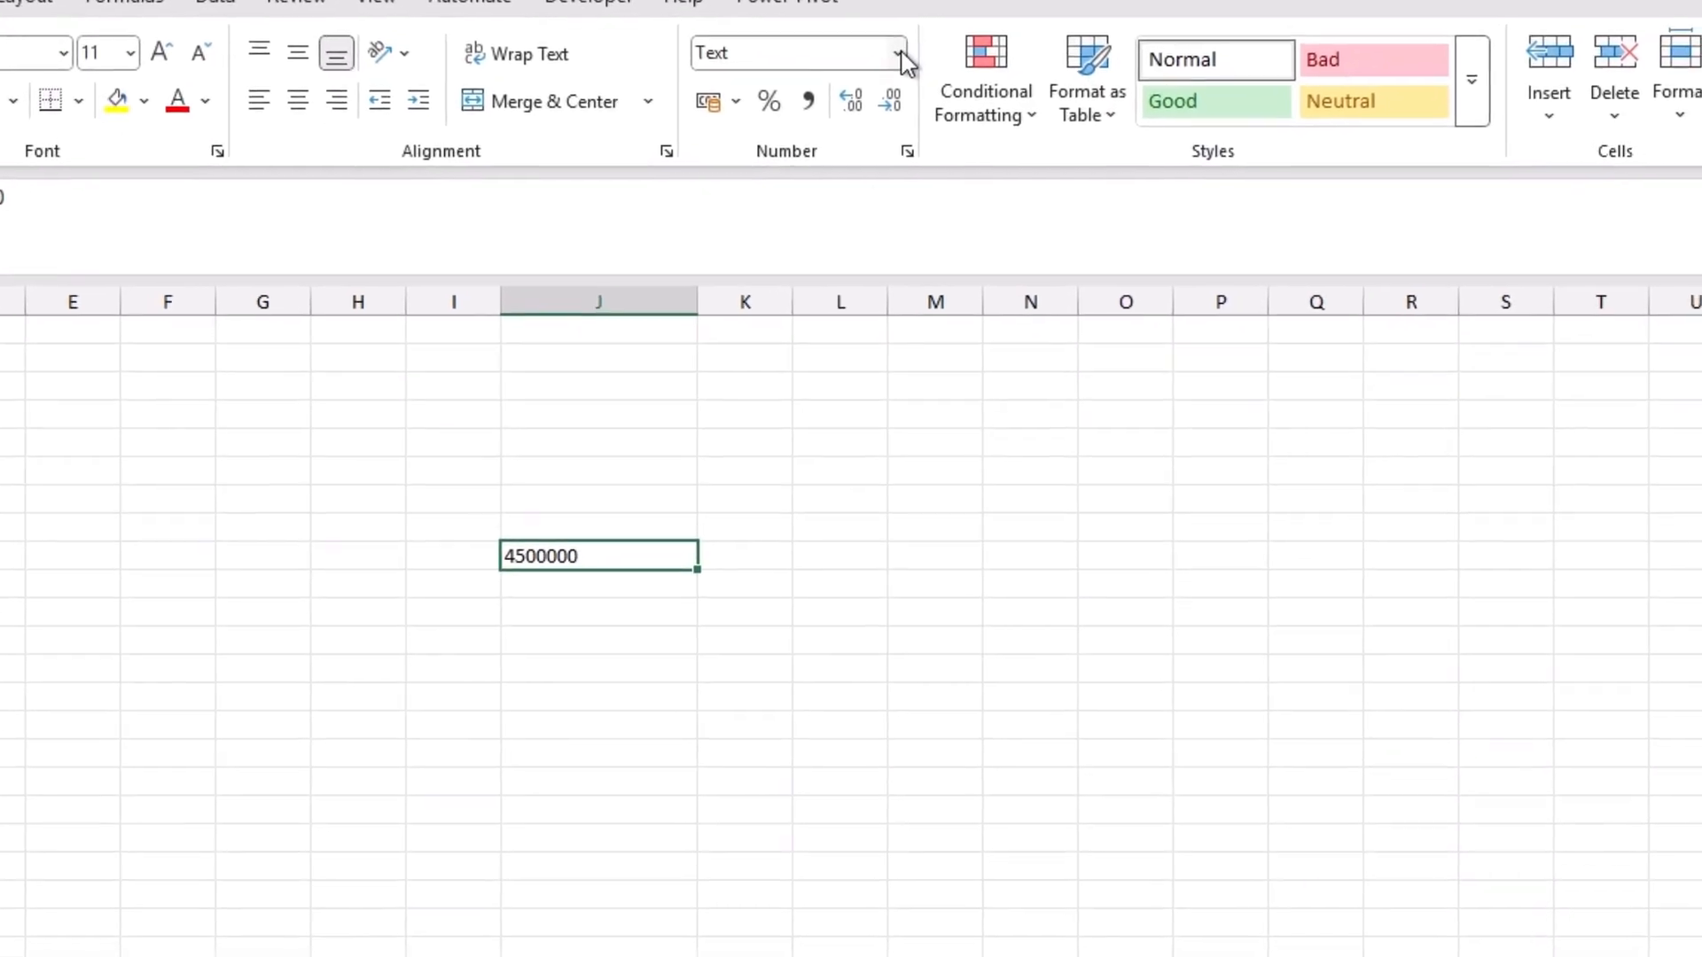
{"action": "left_click", "coordinate": [956, 99]}
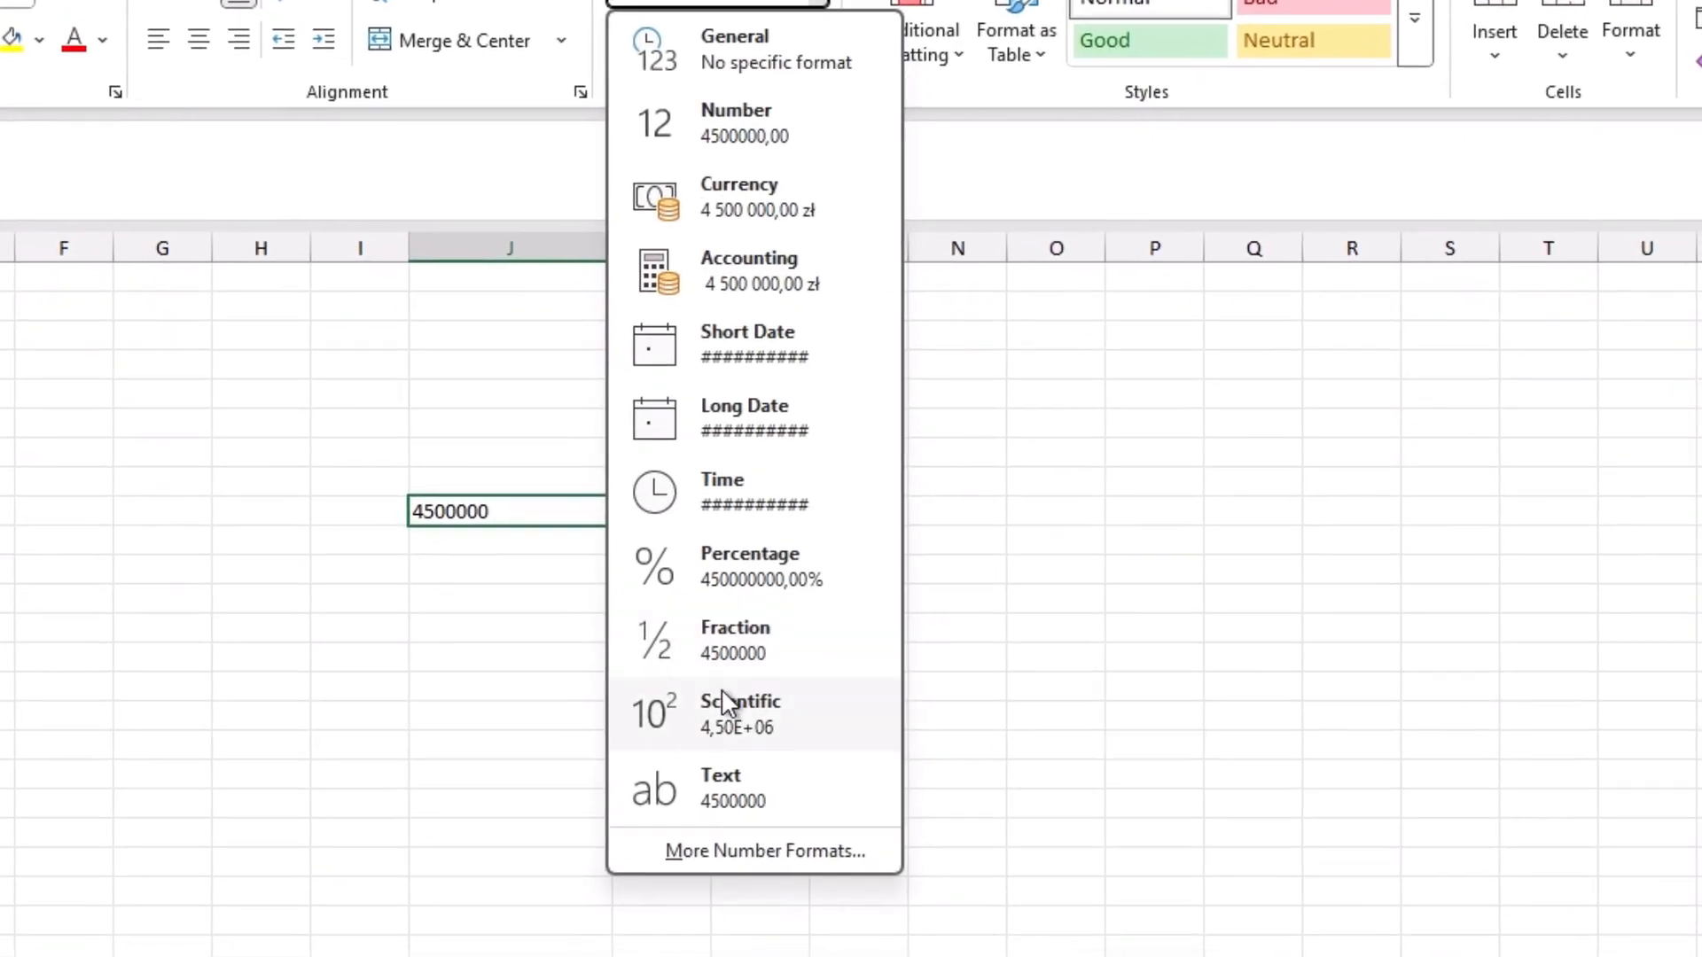
{"action": "left_click", "coordinate": [705, 640]}
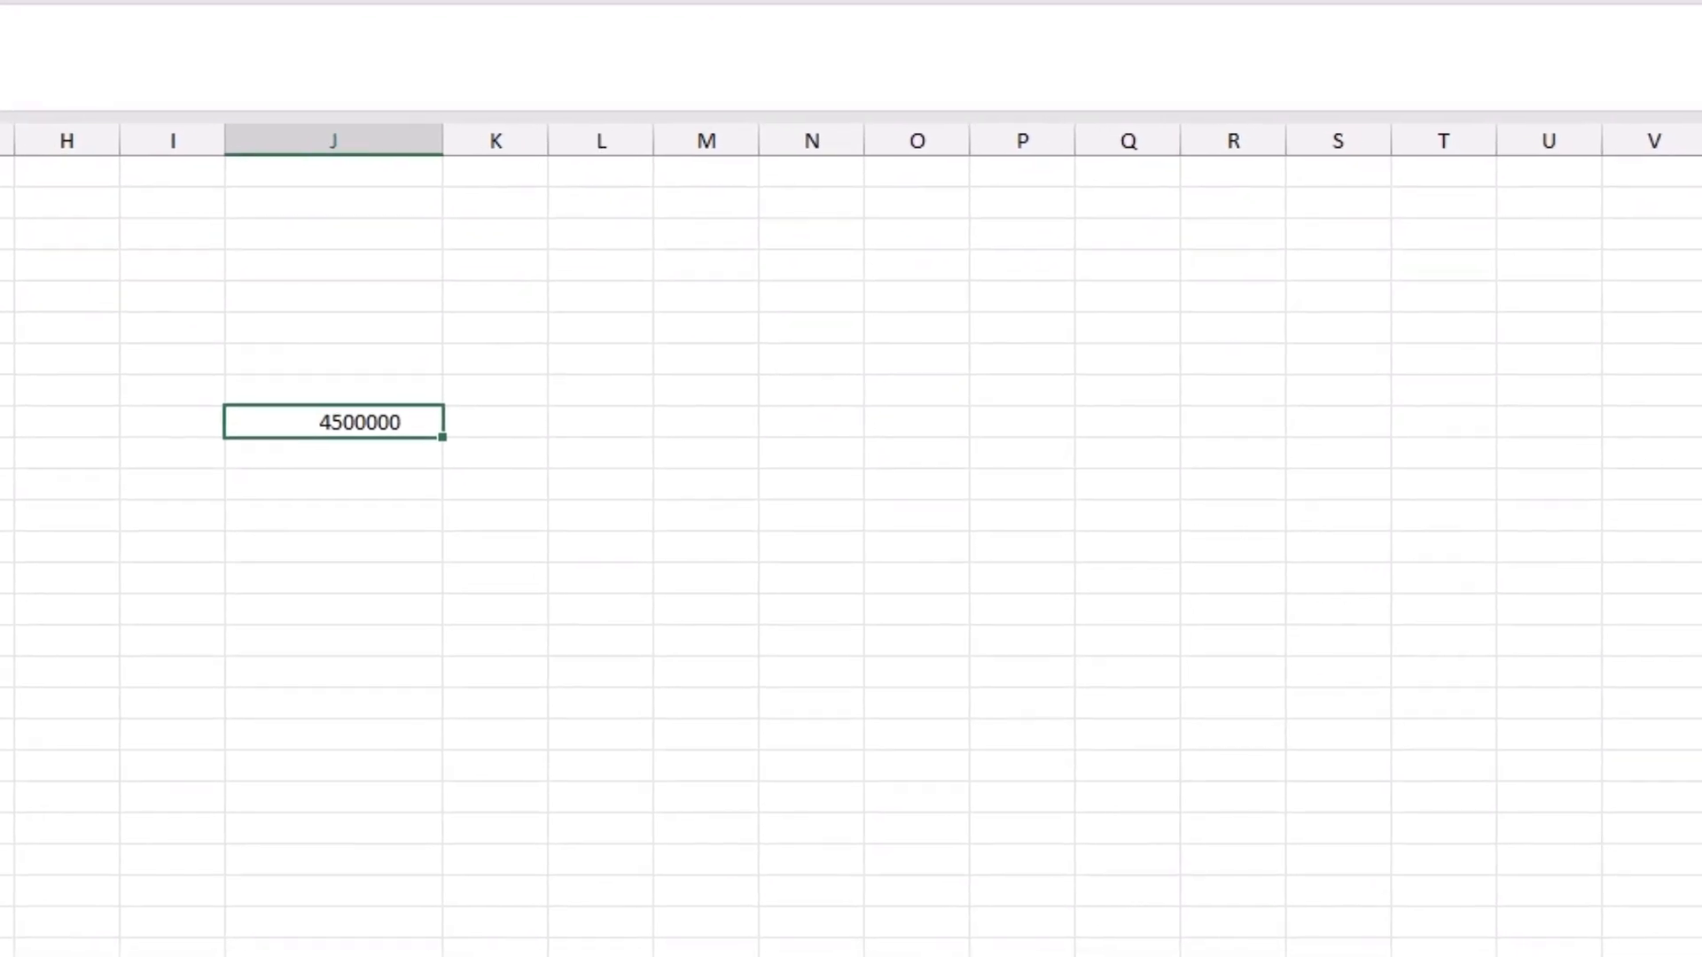
Step: Open the full number format settings for the cell and examine the options of each category from General through Custom
{"action": "left_click", "coordinate": [723, 2]}
{"action": "left_click", "coordinate": [535, 777]}
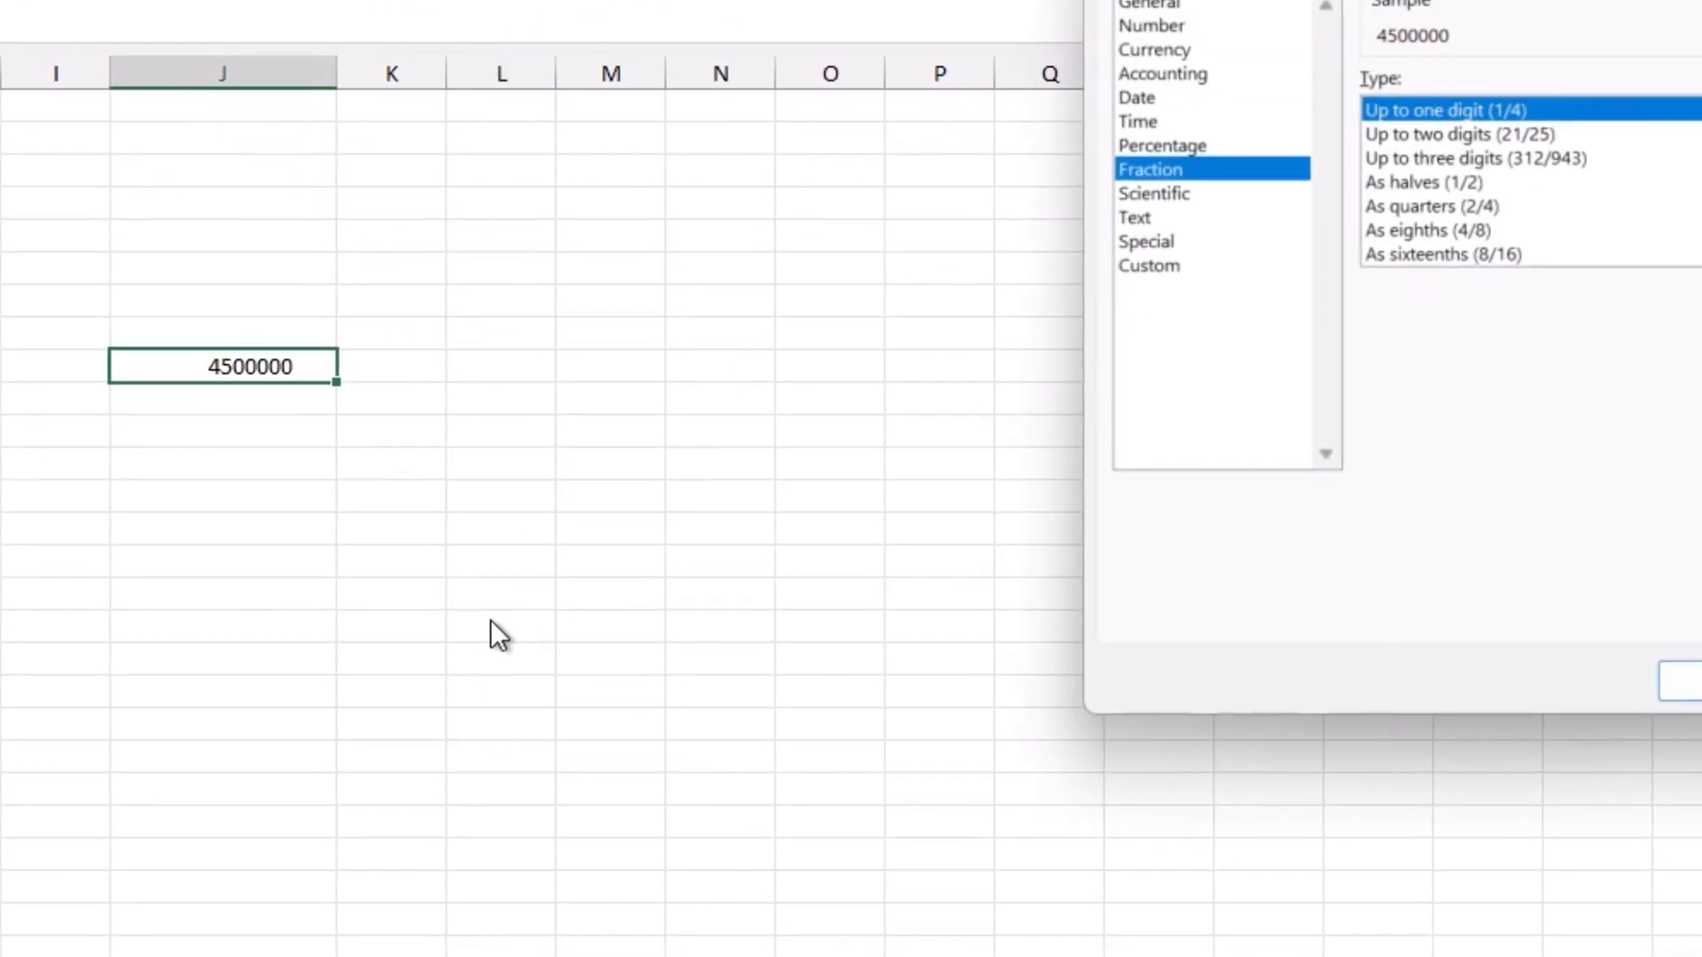
{"action": "left_click_drag", "start_coordinate": [1317, 0], "coordinate": [686, 87]}
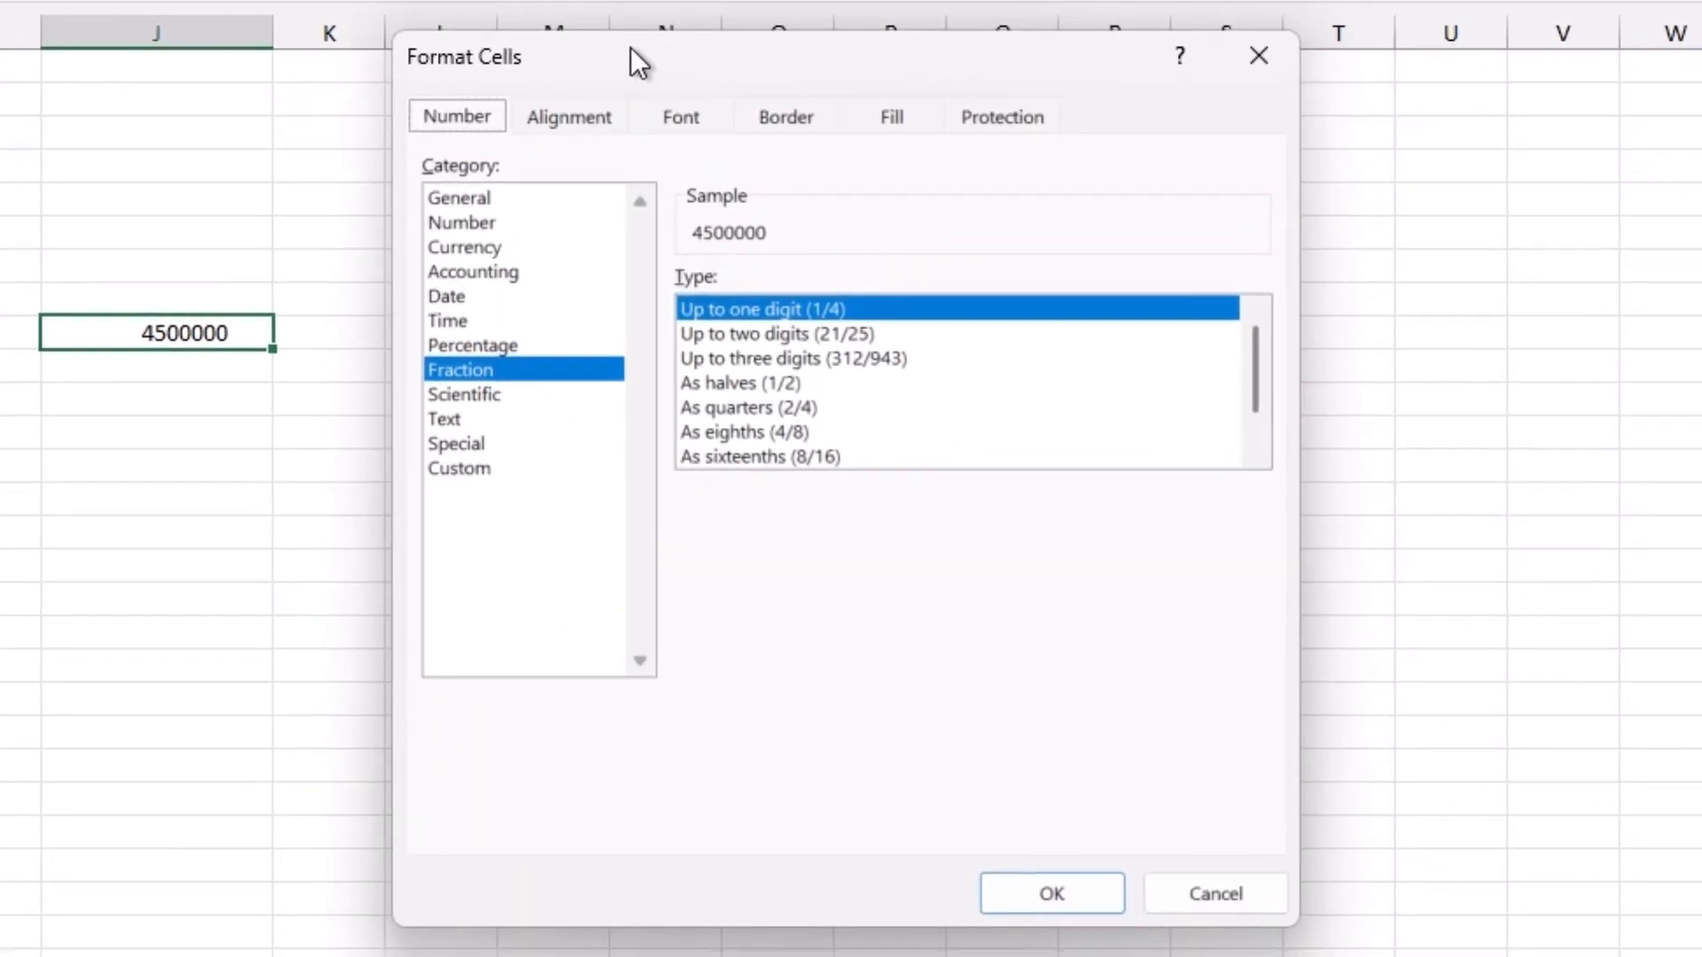
{"action": "left_click", "coordinate": [461, 186]}
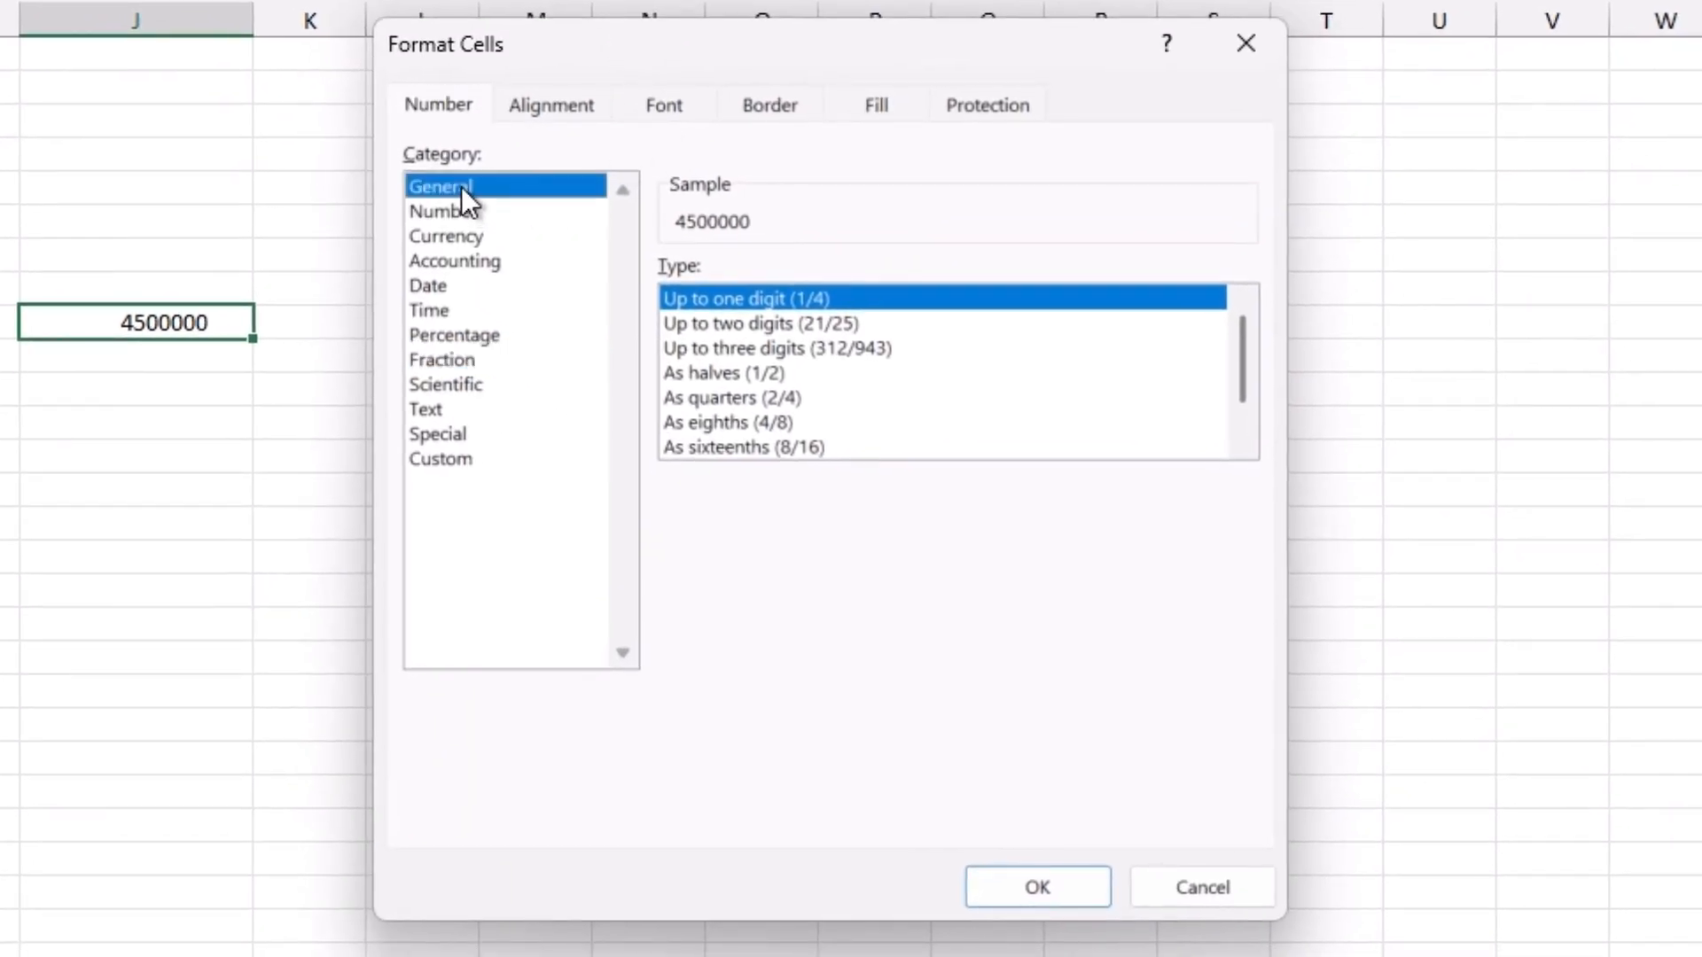
{"action": "left_click", "coordinate": [447, 213]}
{"action": "left_click", "coordinate": [447, 236]}
{"action": "left_click", "coordinate": [447, 261]}
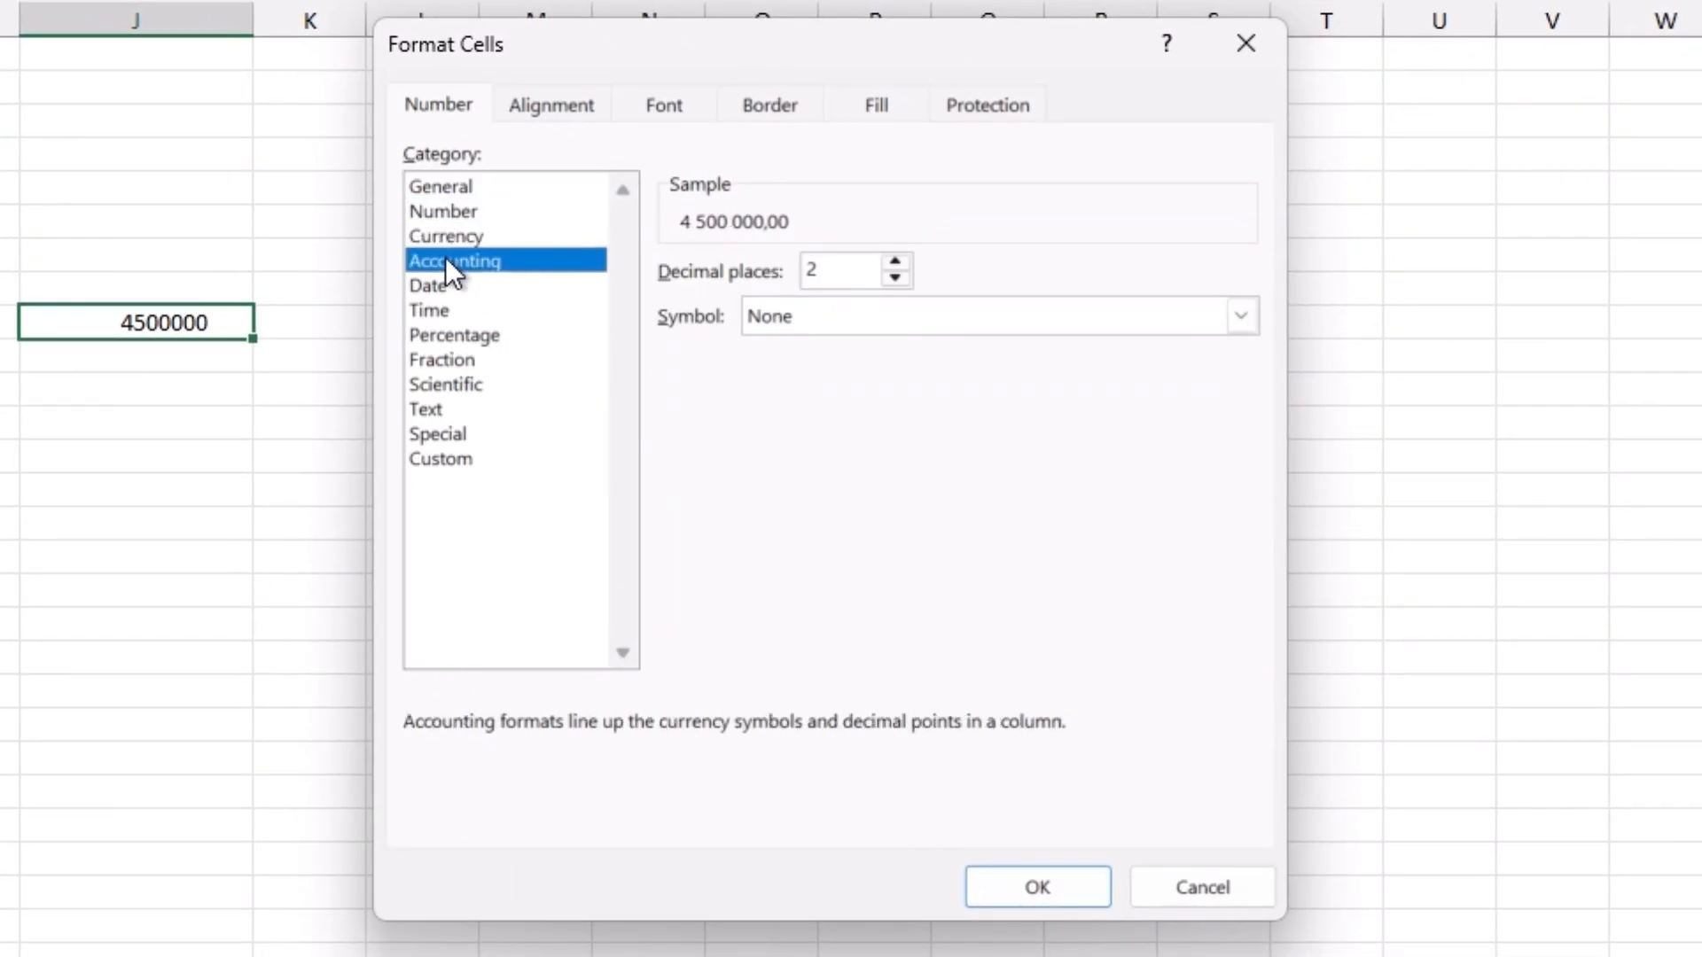
{"action": "left_click", "coordinate": [443, 286]}
{"action": "left_click", "coordinate": [441, 310]}
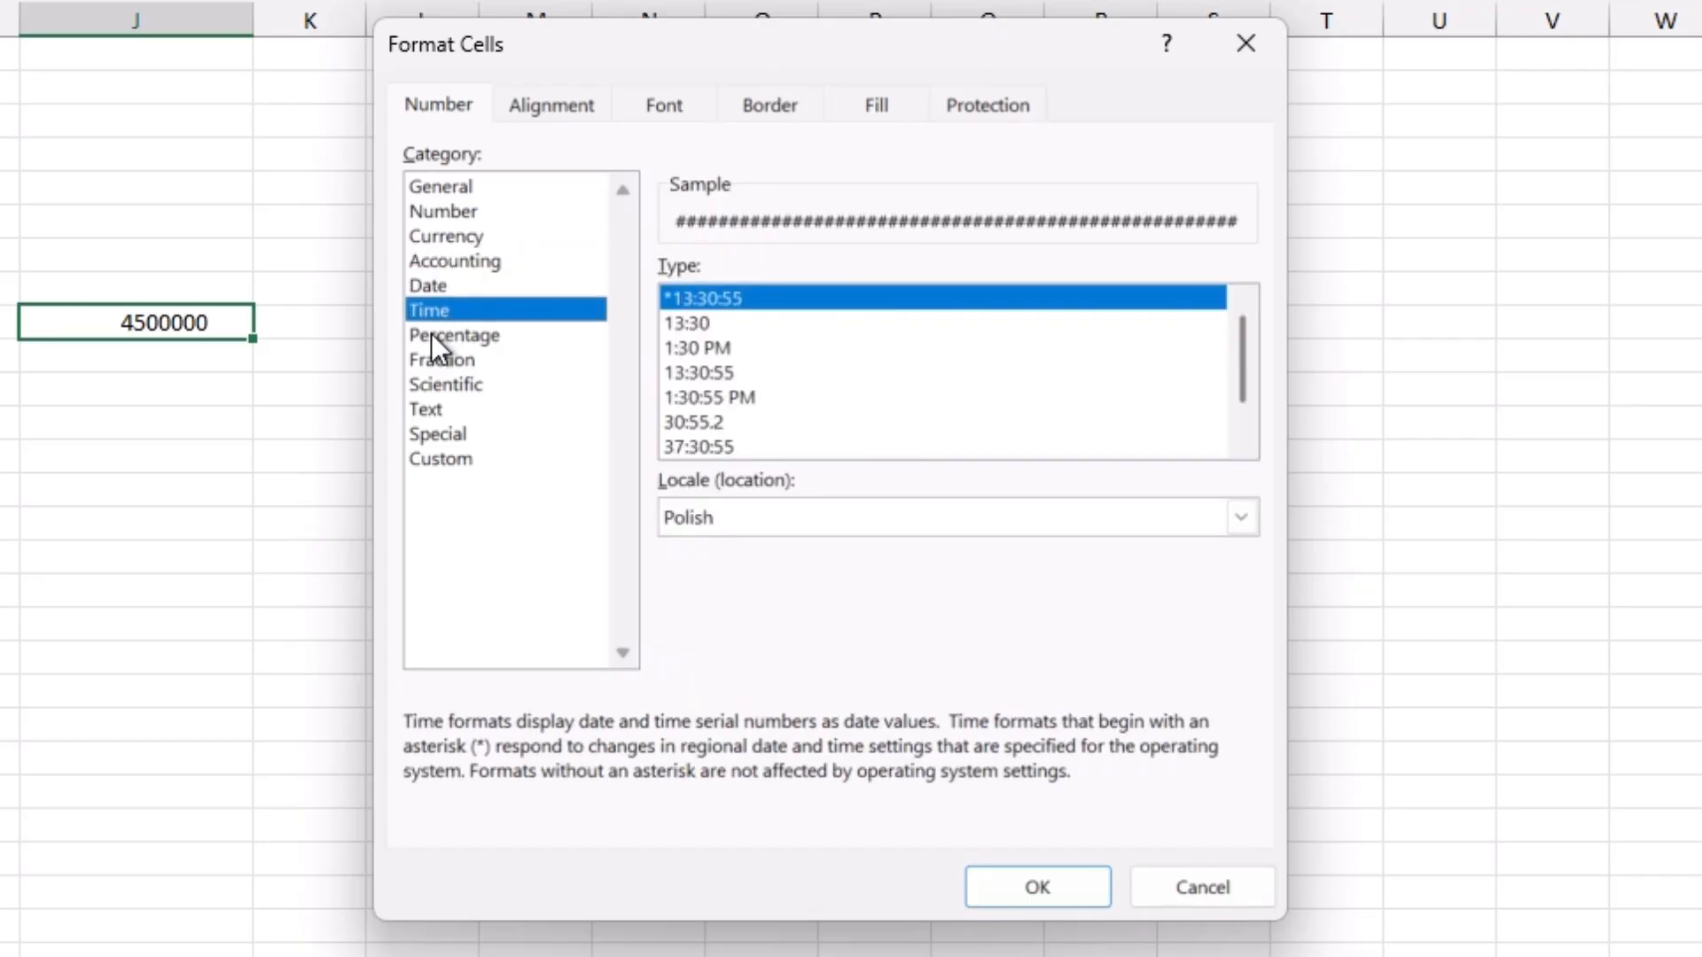
{"action": "left_click", "coordinate": [432, 335]}
{"action": "left_click", "coordinate": [431, 359]}
{"action": "left_click", "coordinate": [431, 384]}
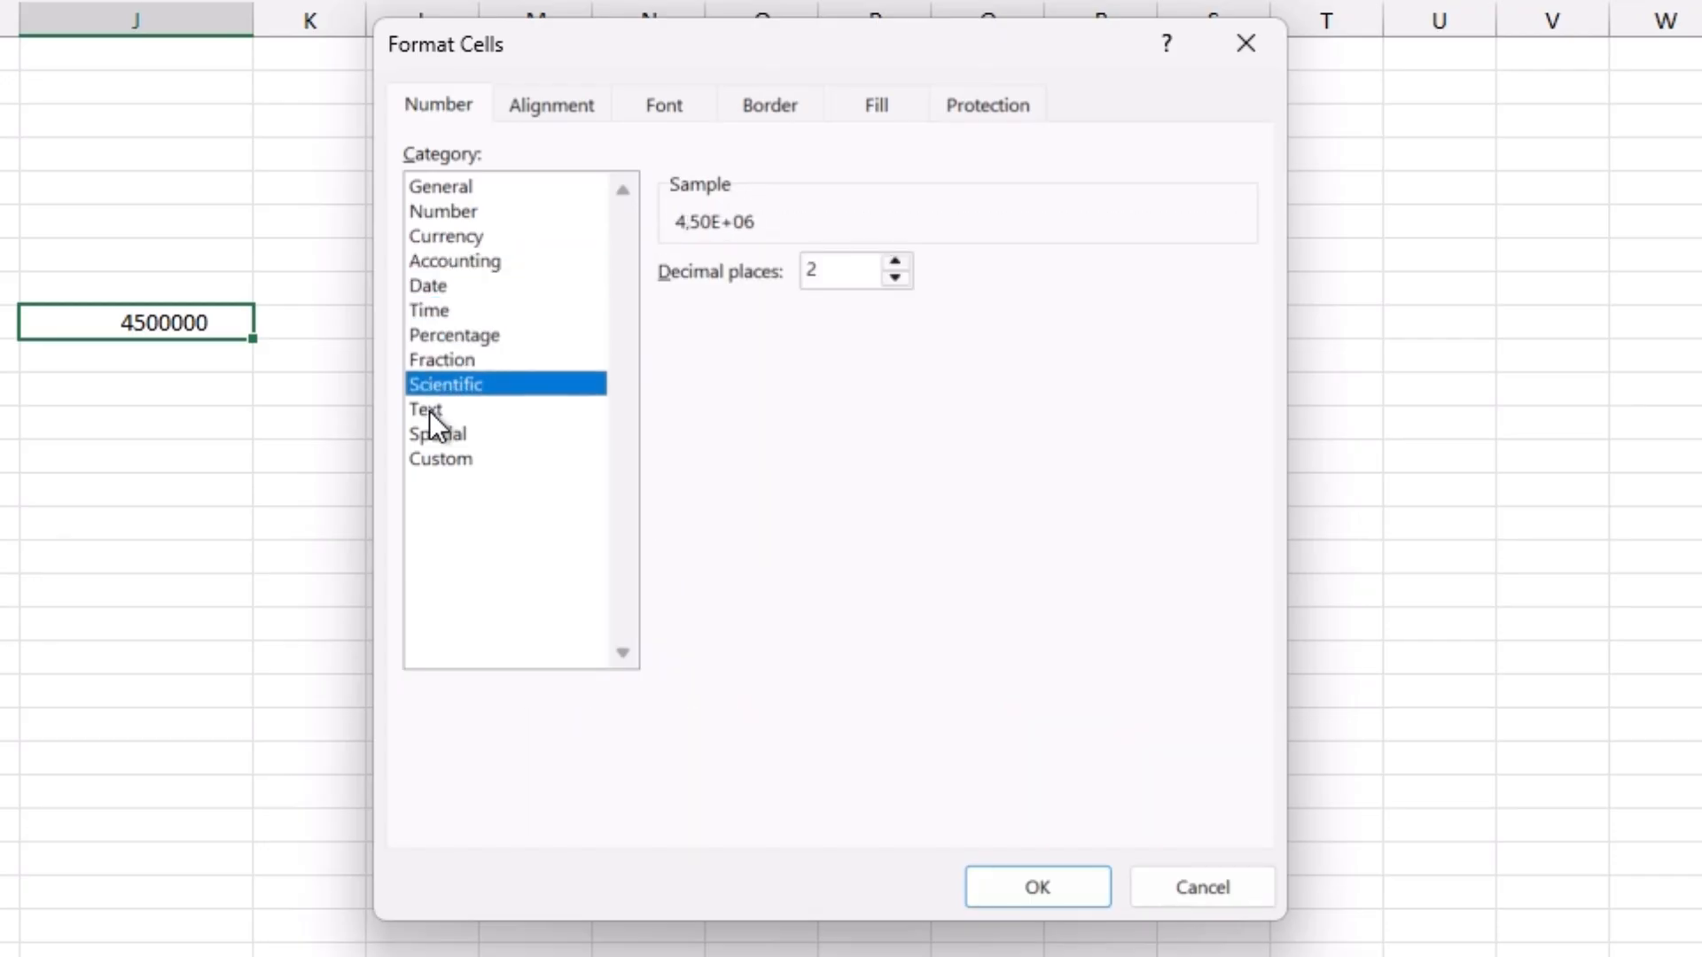
{"action": "left_click", "coordinate": [430, 410]}
{"action": "left_click", "coordinate": [431, 434]}
{"action": "left_click", "coordinate": [432, 455]}
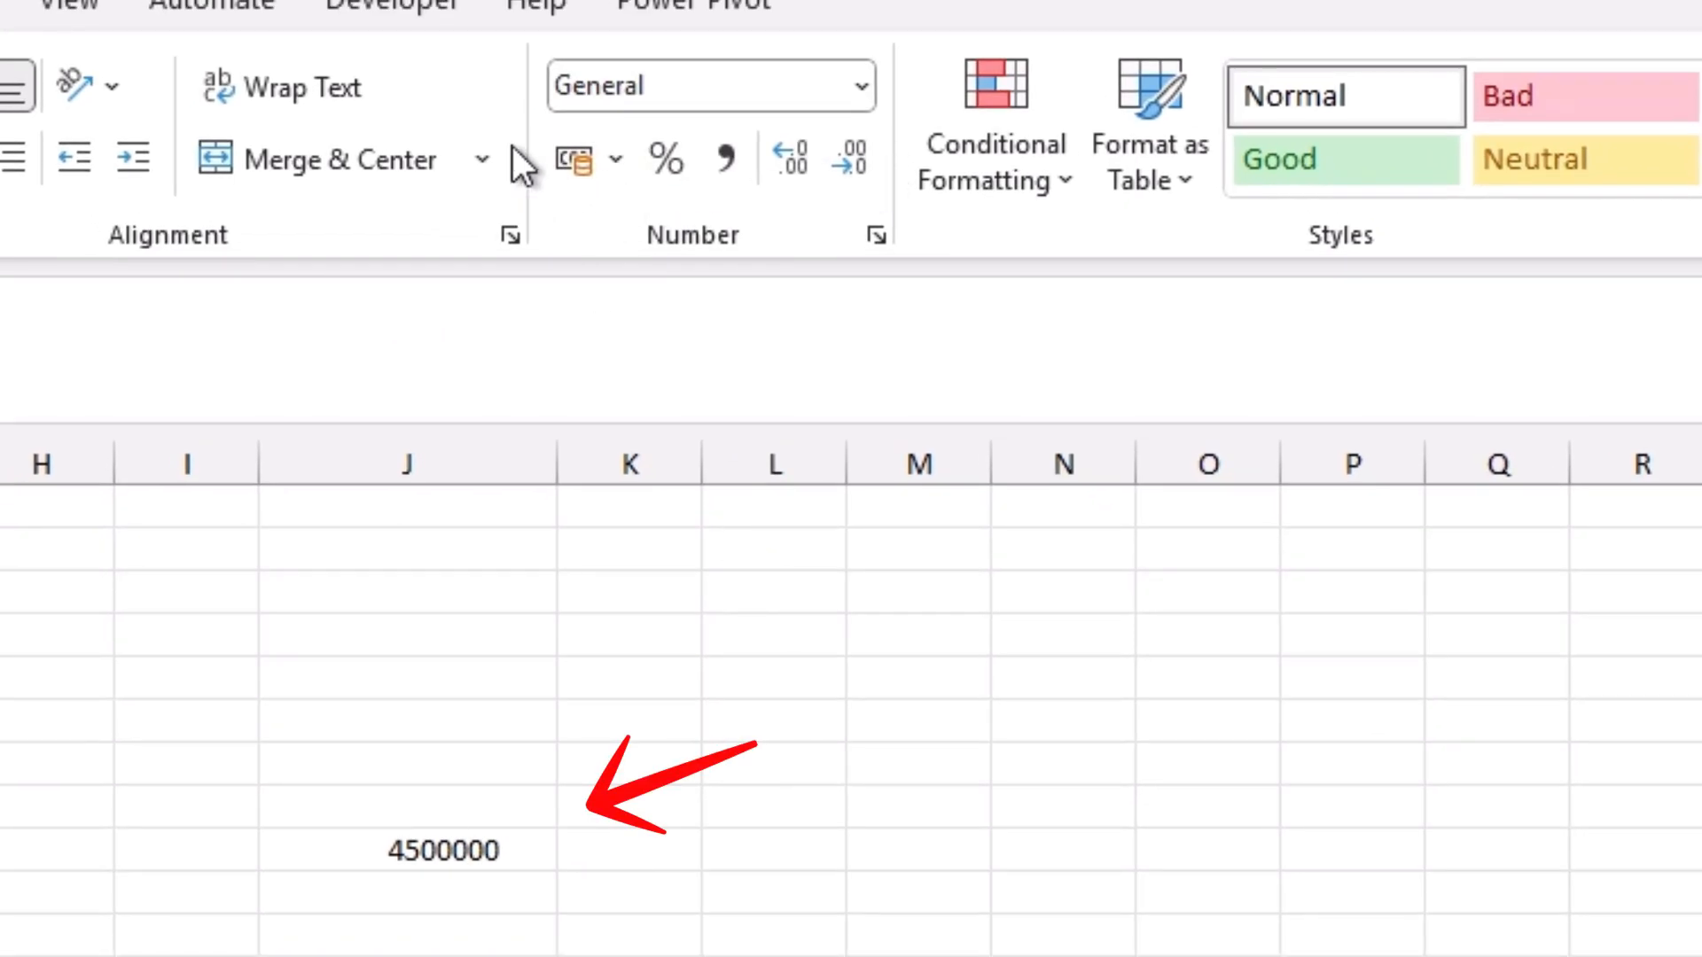
Step: Apply the $ English (United States) accounting format to the column J value and replace it with the Percent style
{"action": "left_click", "coordinate": [437, 843]}
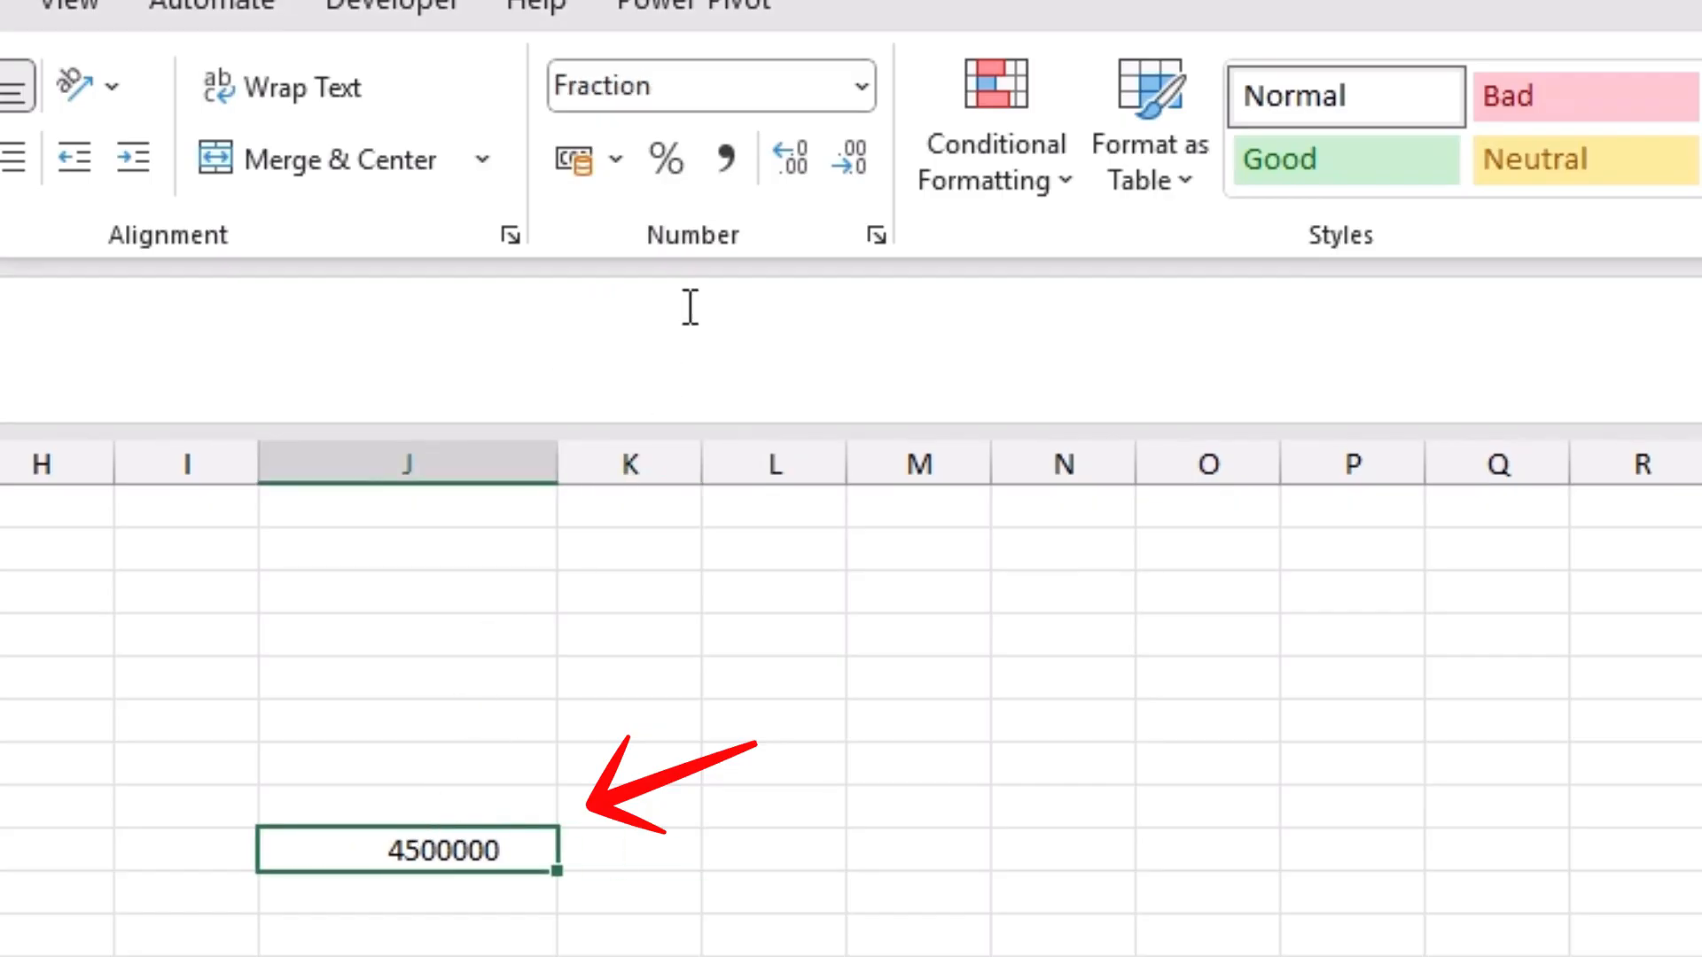
{"action": "left_click", "coordinate": [613, 159]}
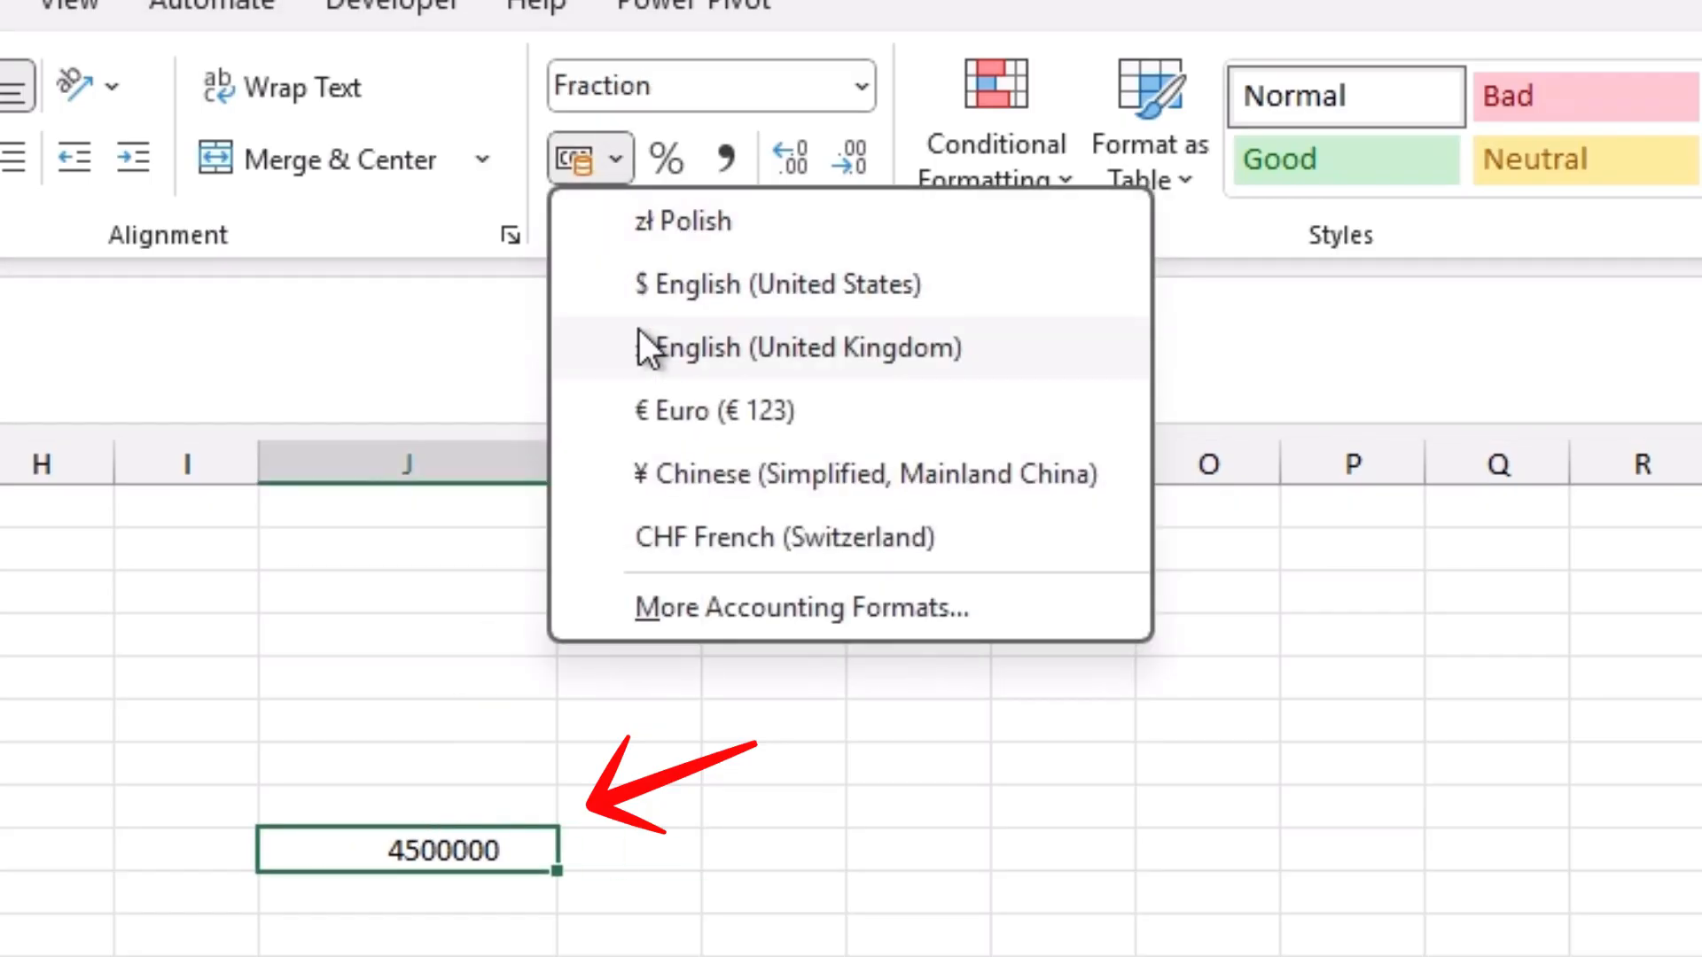
{"action": "left_click", "coordinate": [670, 282]}
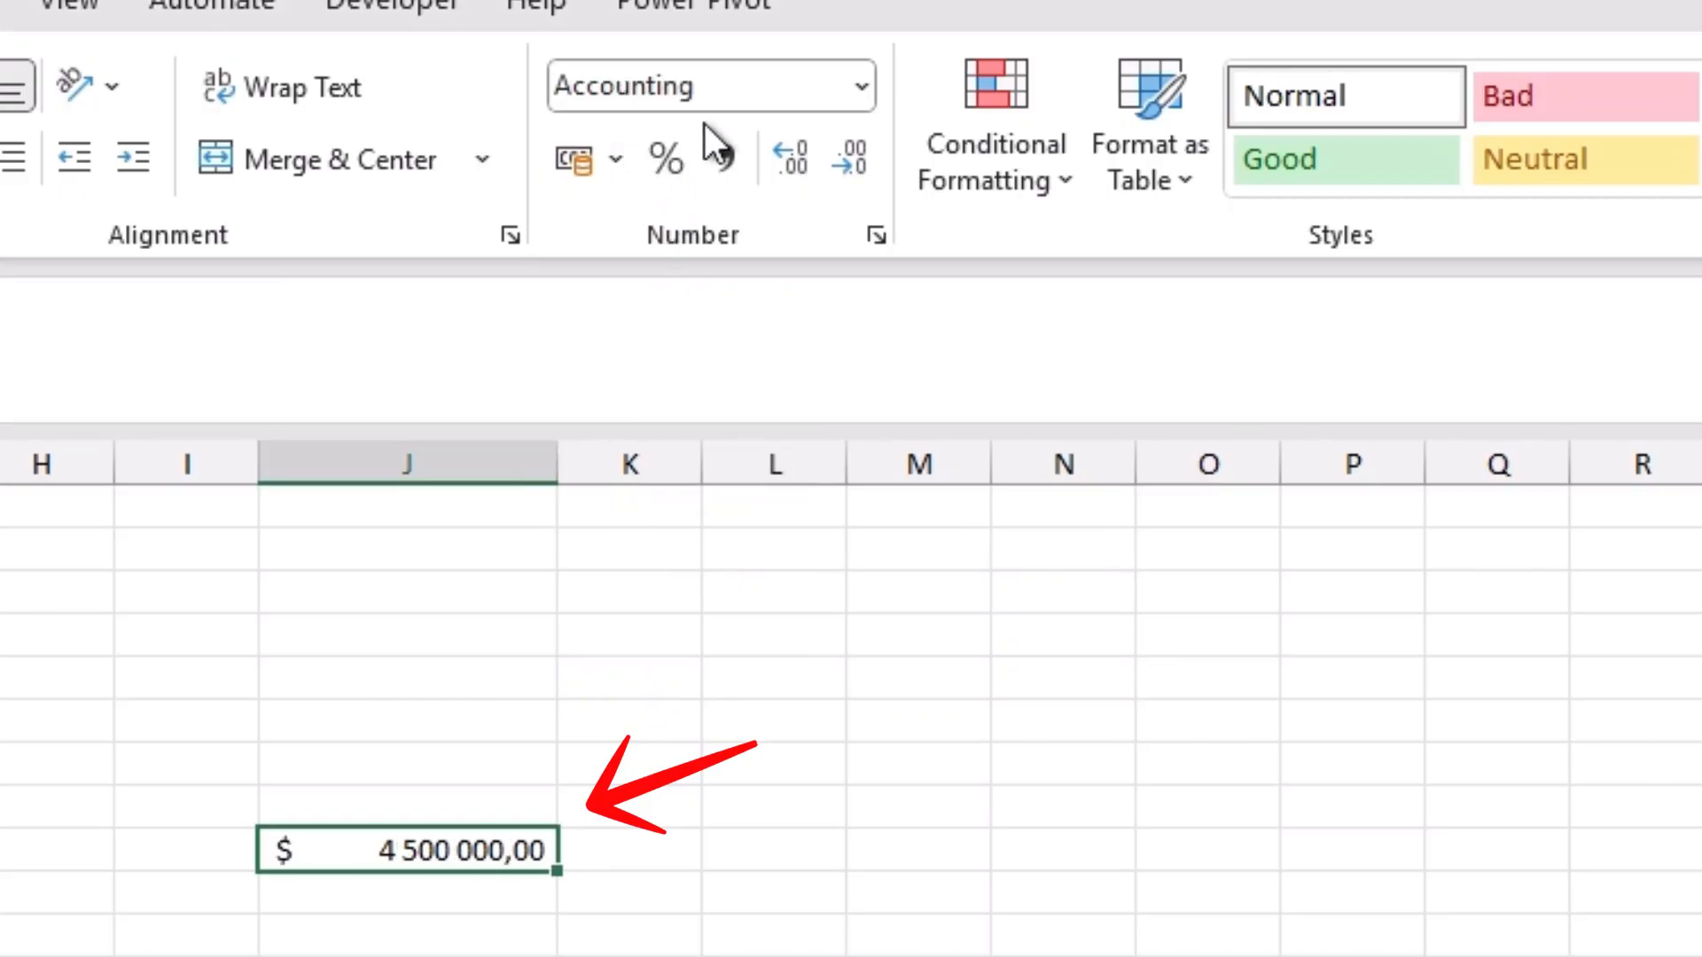
{"action": "left_click", "coordinate": [667, 162]}
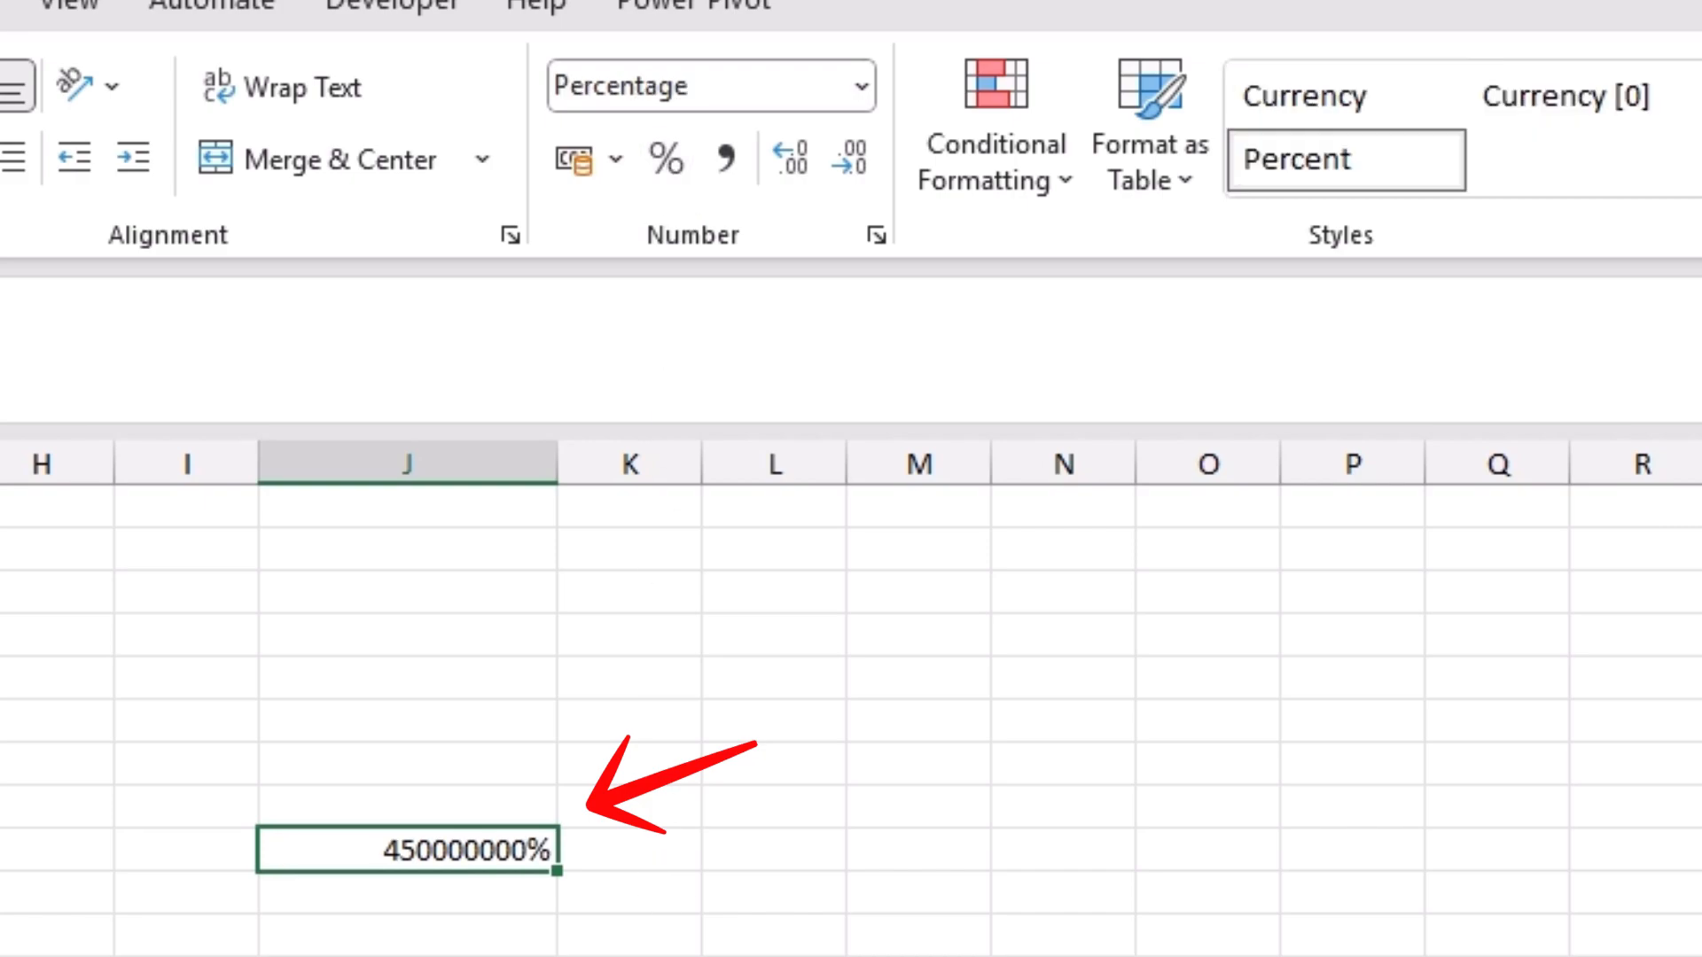
Step: Apply the Comma style to the column J value and remove both of its decimal places
{"action": "left_click", "coordinate": [728, 161]}
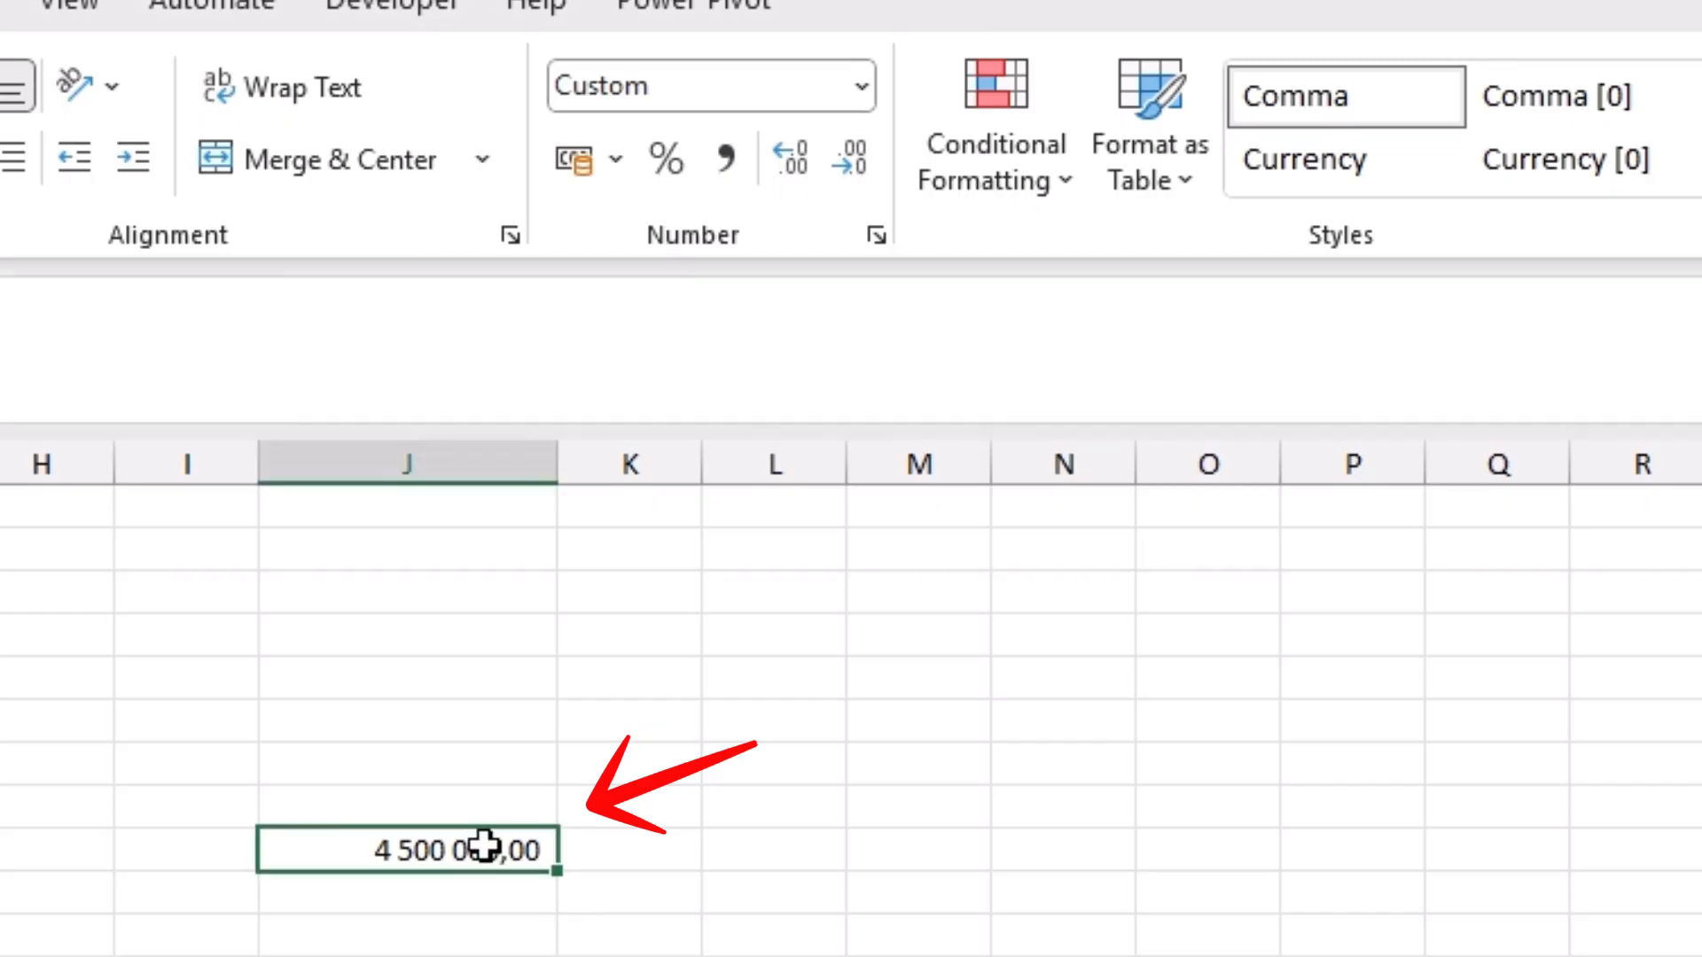
{"action": "left_click", "coordinate": [853, 165]}
{"action": "left_click", "coordinate": [853, 164]}
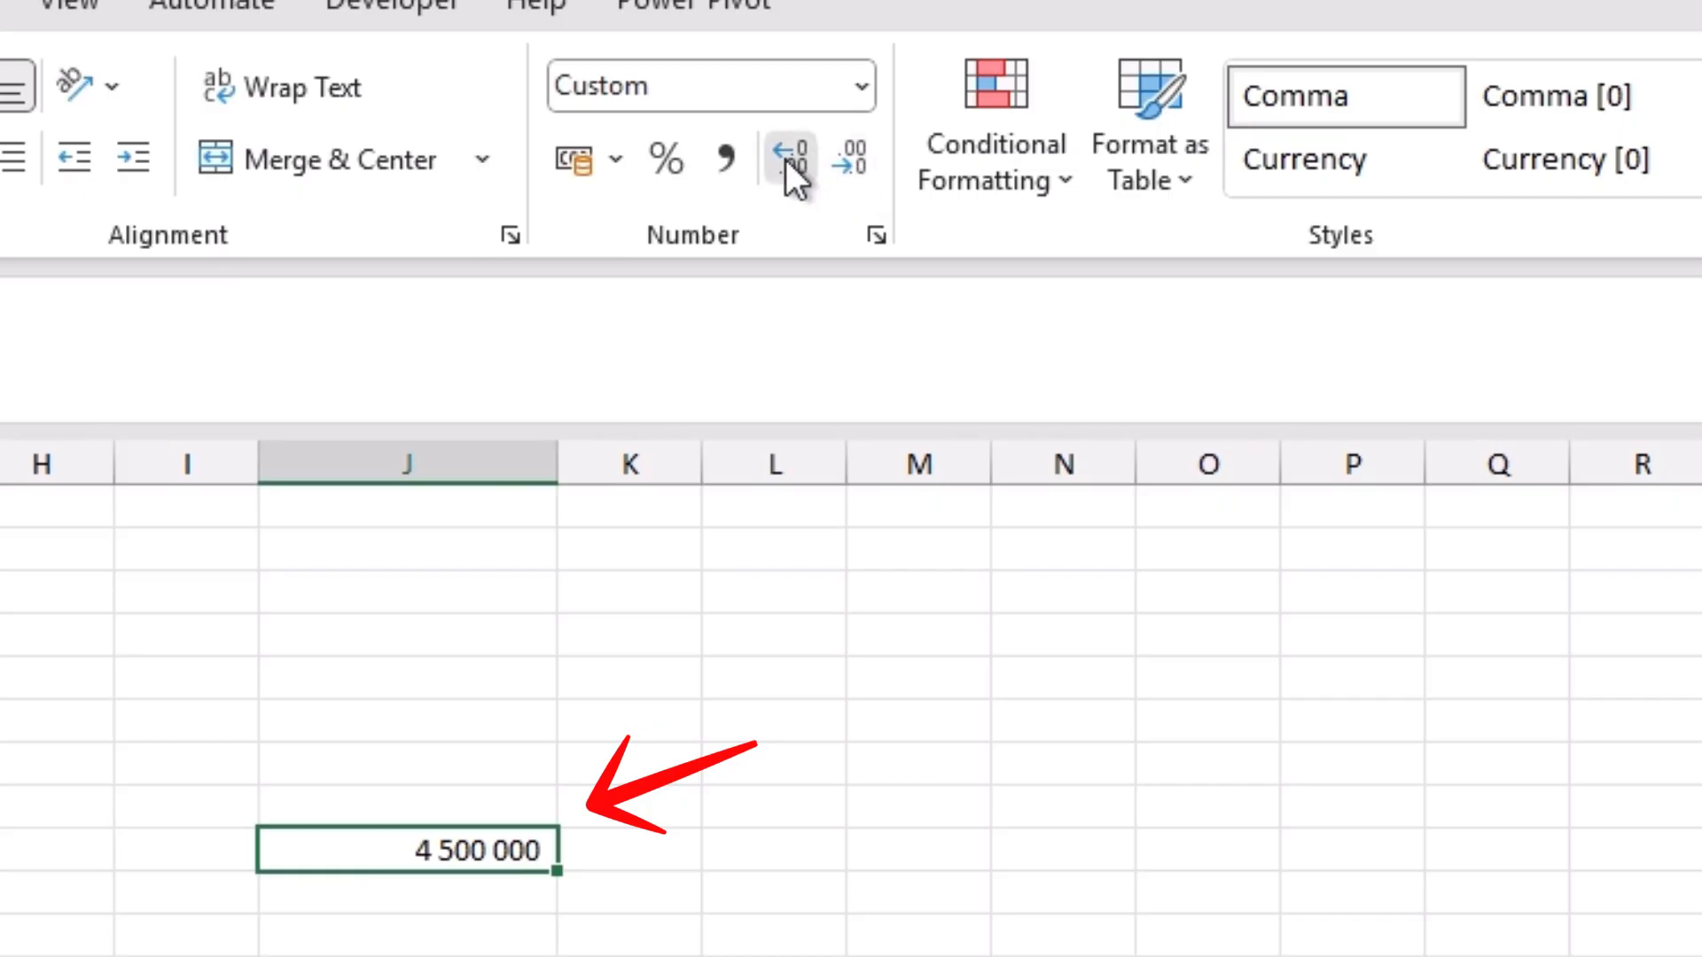
Step: Increase the decimal places of the column J value past four and reduce them back to two
{"action": "left_click", "coordinate": [786, 157]}
{"action": "left_click", "coordinate": [786, 158]}
{"action": "left_click", "coordinate": [785, 158]}
{"action": "left_click", "coordinate": [786, 157]}
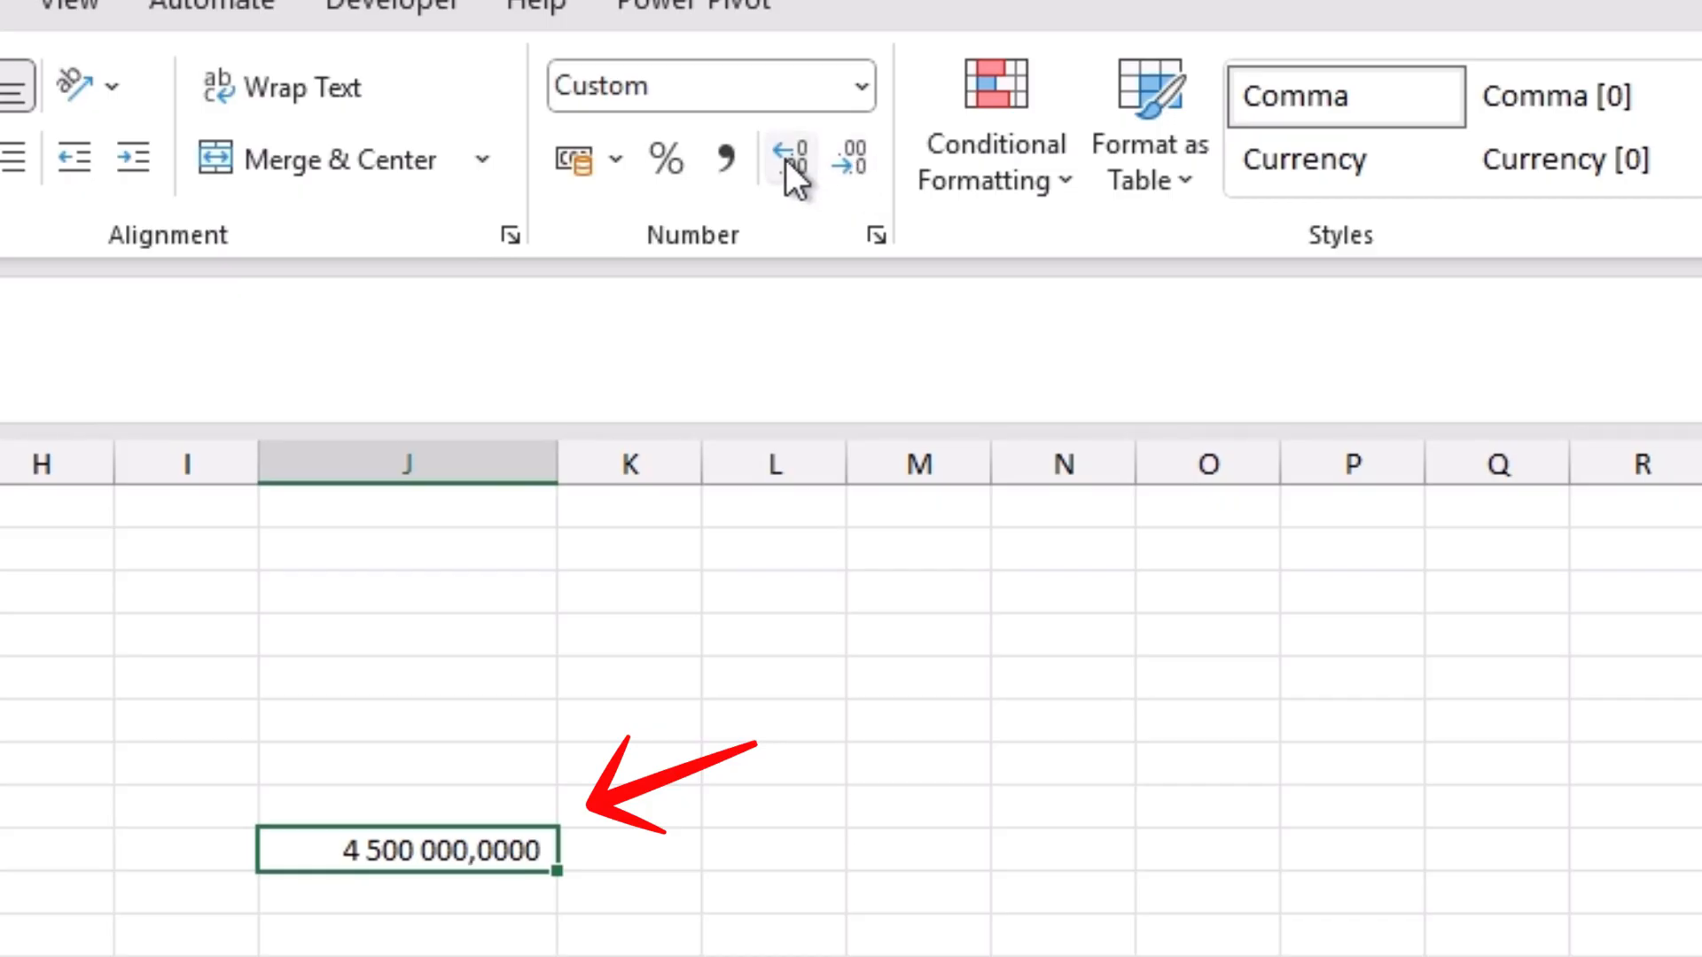
{"action": "left_click", "coordinate": [786, 158]}
{"action": "left_click", "coordinate": [853, 164]}
{"action": "left_click", "coordinate": [852, 164]}
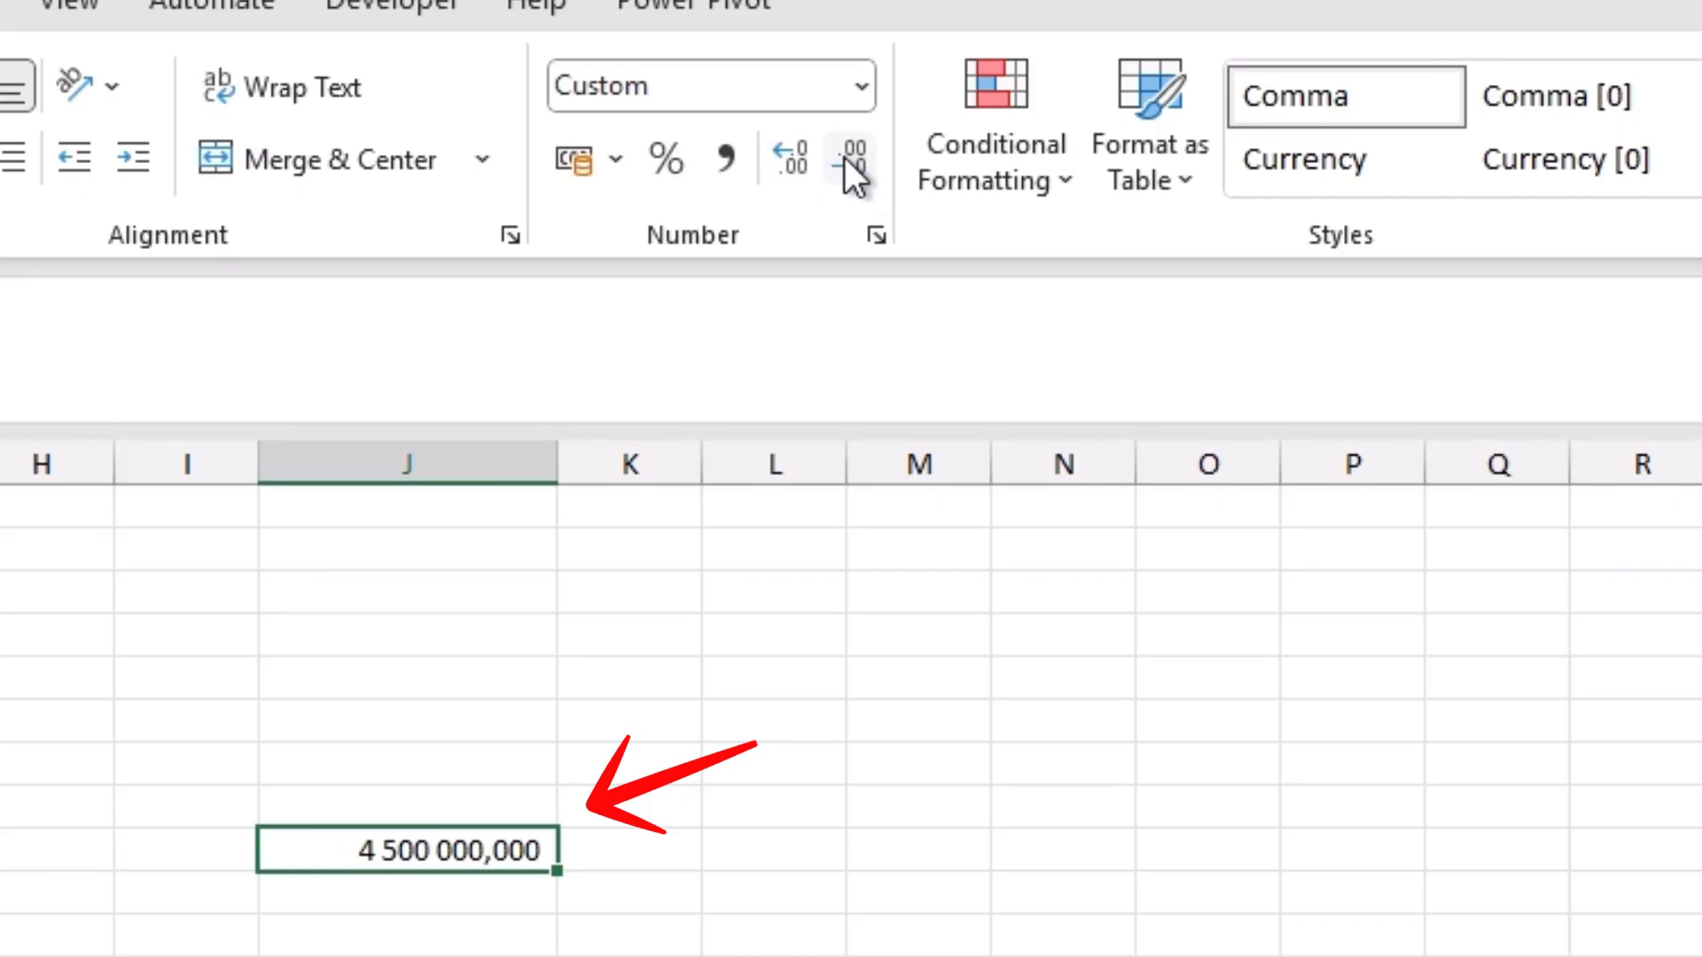
{"action": "left_click", "coordinate": [853, 164]}
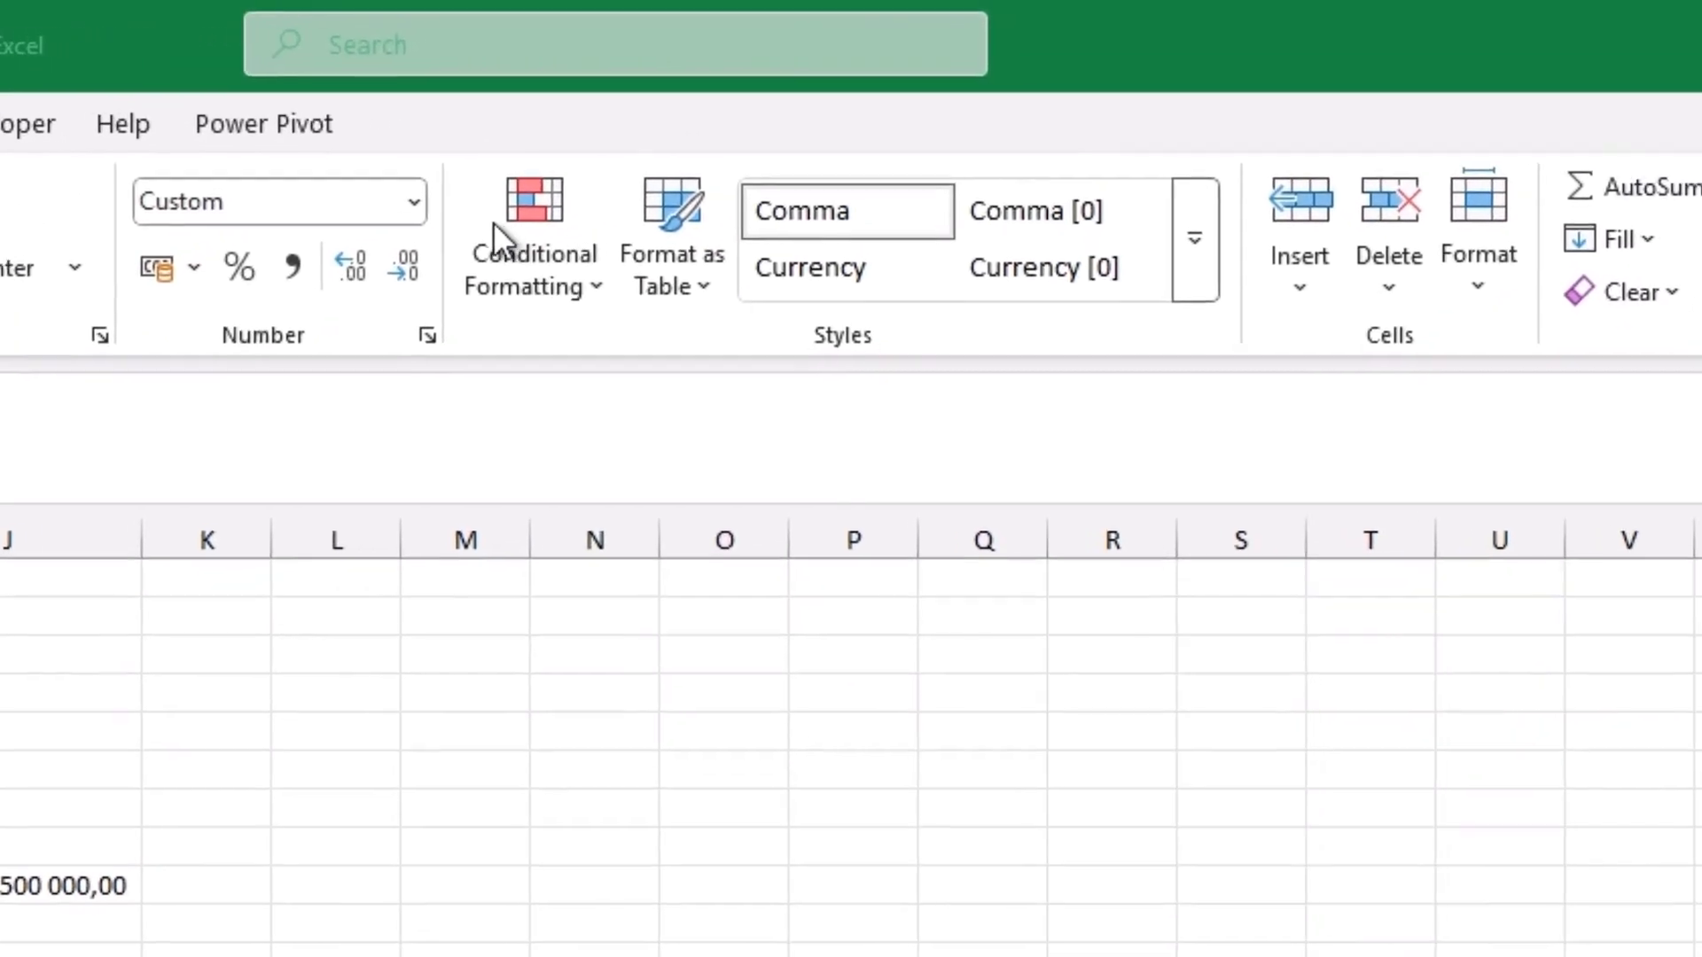
Step: Examine the conditional formatting options, from Highlight Cells Rules, Top/Bottom Rules and Color Scales to creating a new rule
{"action": "left_click", "coordinate": [581, 286]}
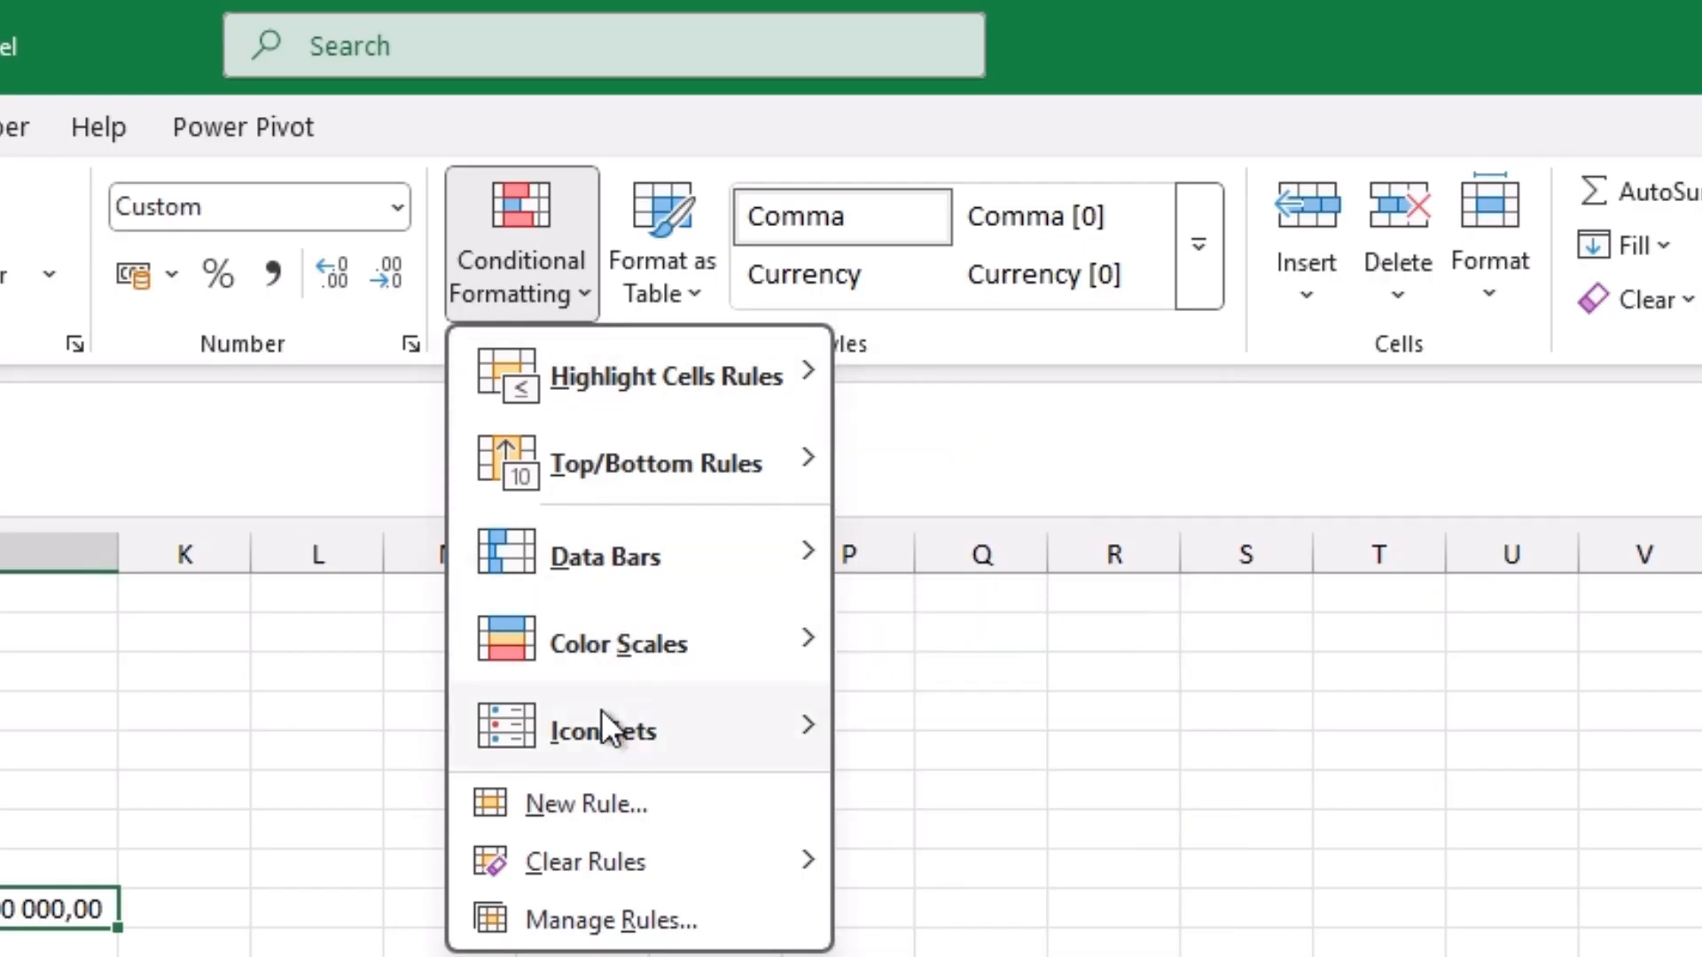
{"action": "mouse_move", "coordinate": [566, 376]}
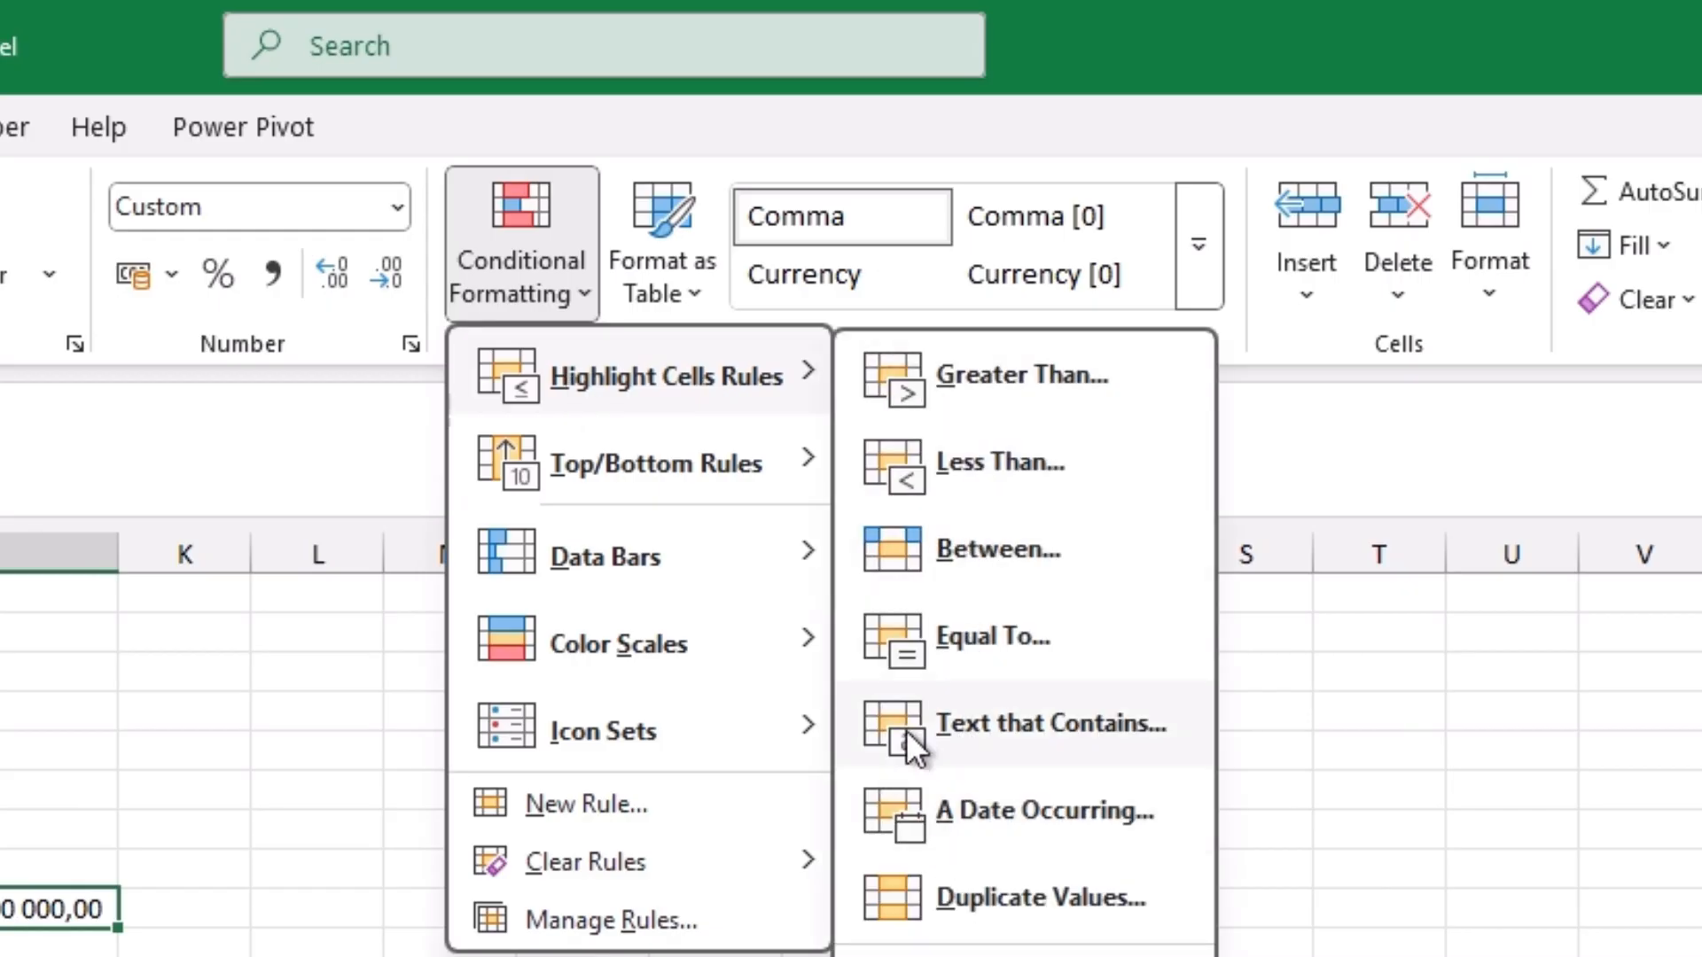
{"action": "mouse_move", "coordinate": [759, 470]}
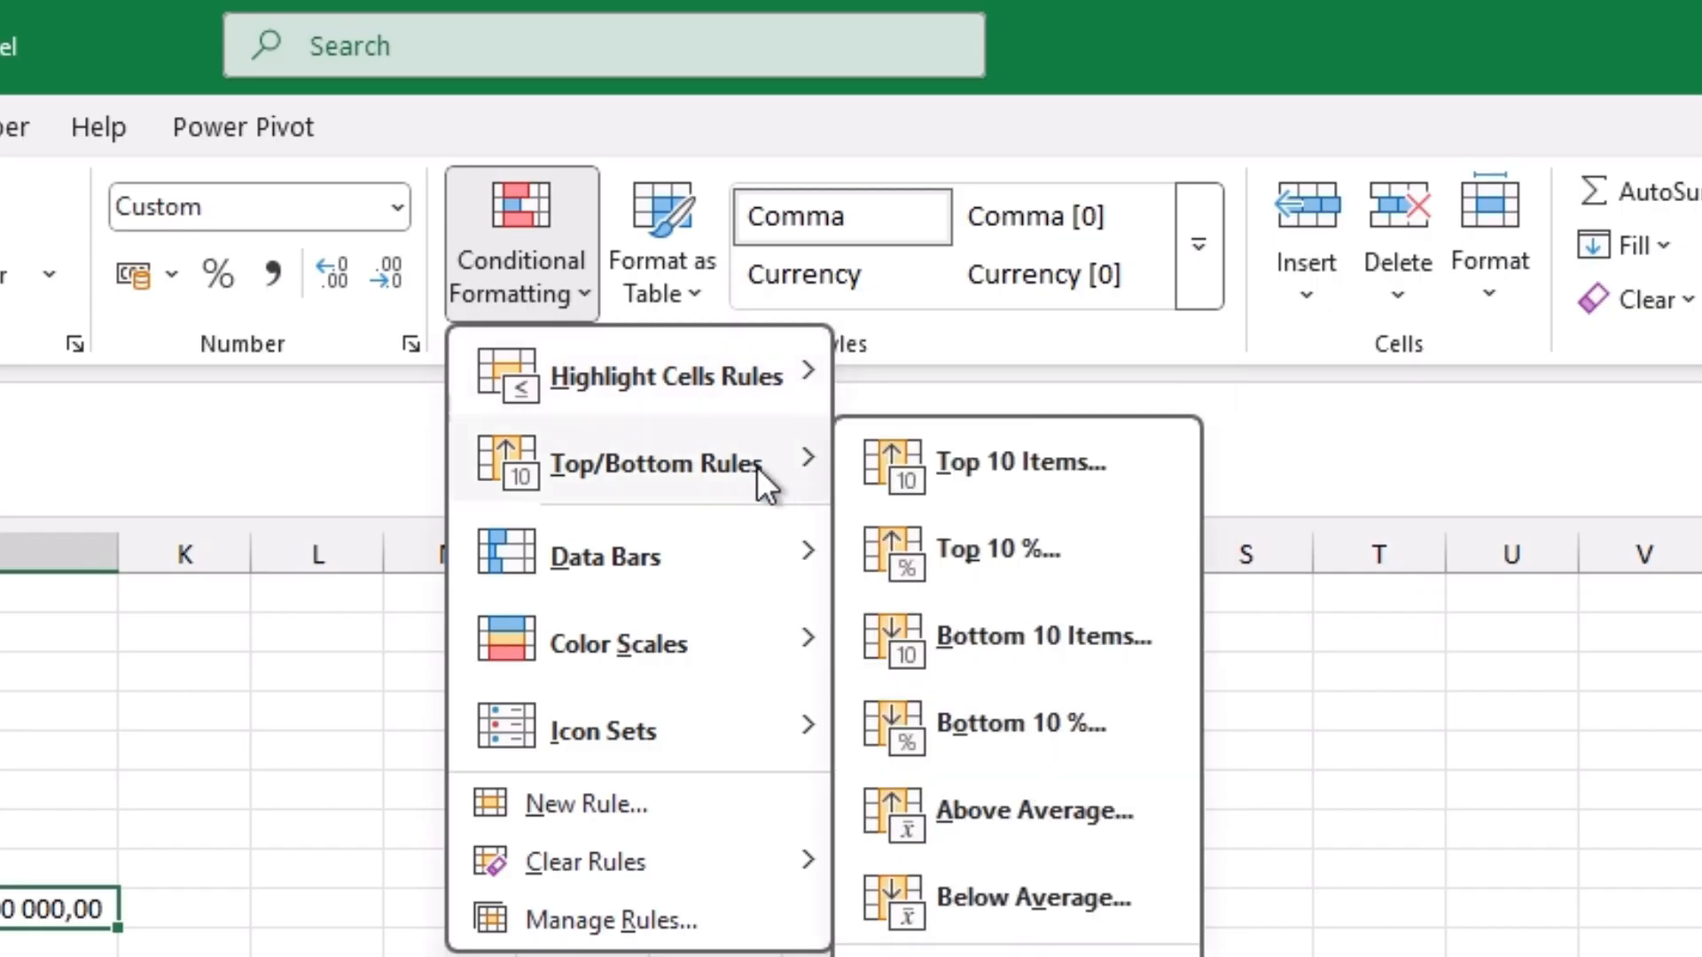
{"action": "mouse_move", "coordinate": [709, 548]}
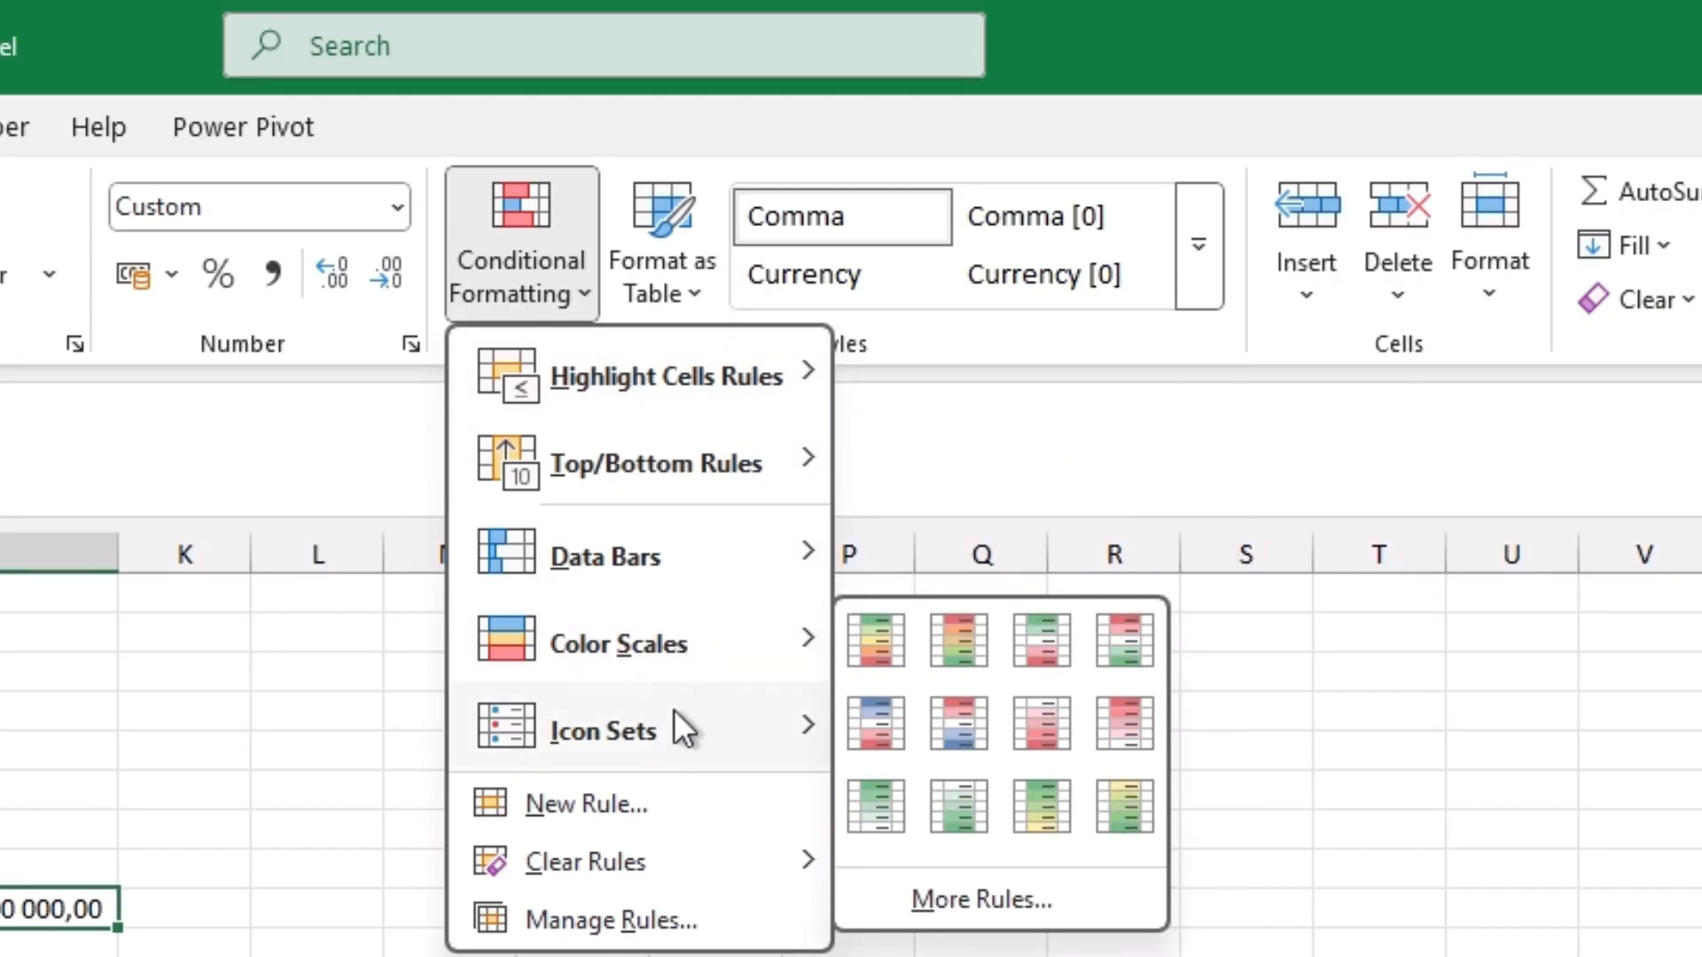
{"action": "mouse_move", "coordinate": [674, 728]}
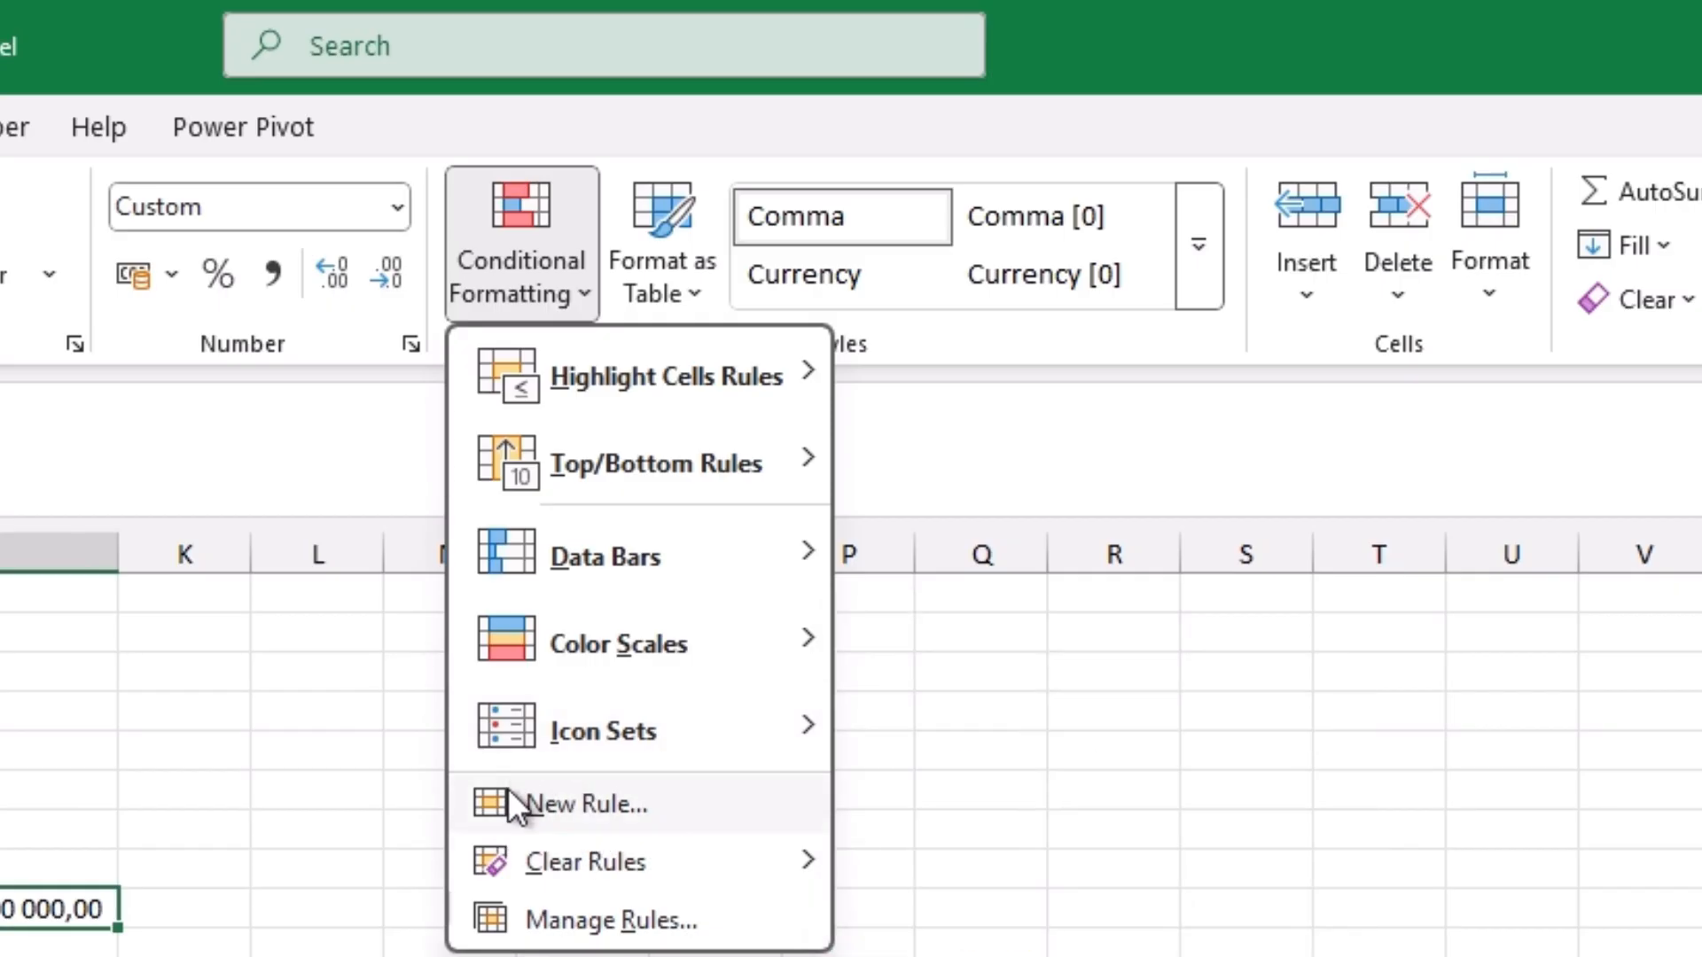
{"action": "left_click", "coordinate": [582, 818]}
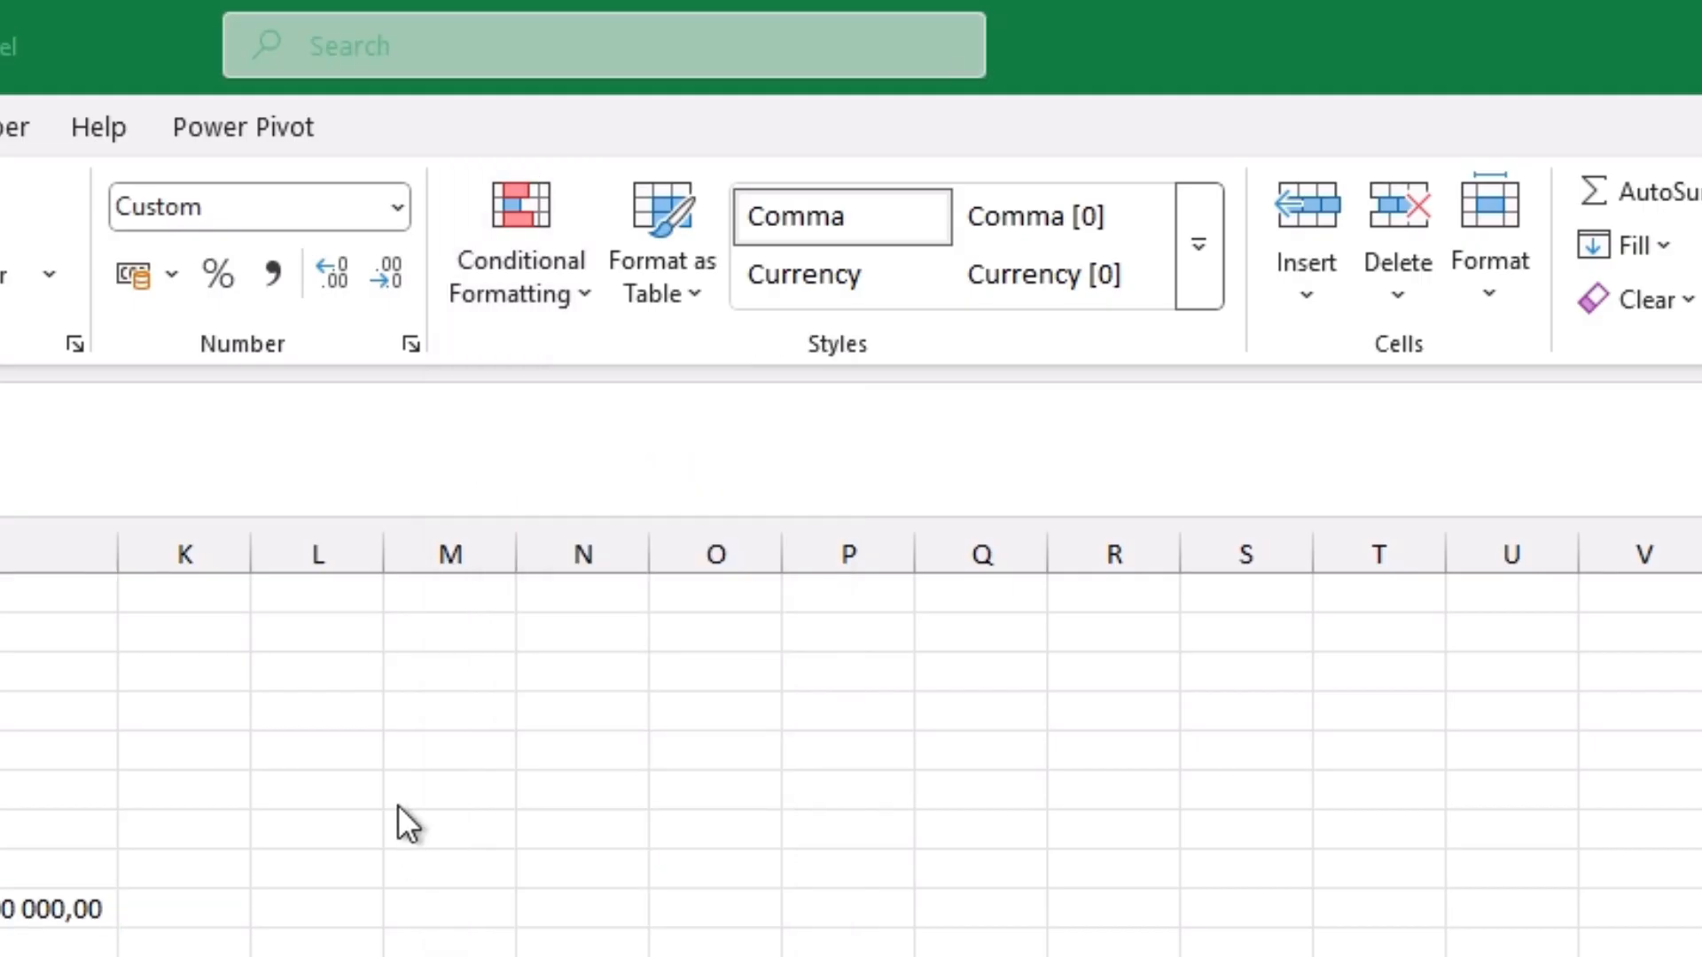
{"action": "key", "text": "Escape"}
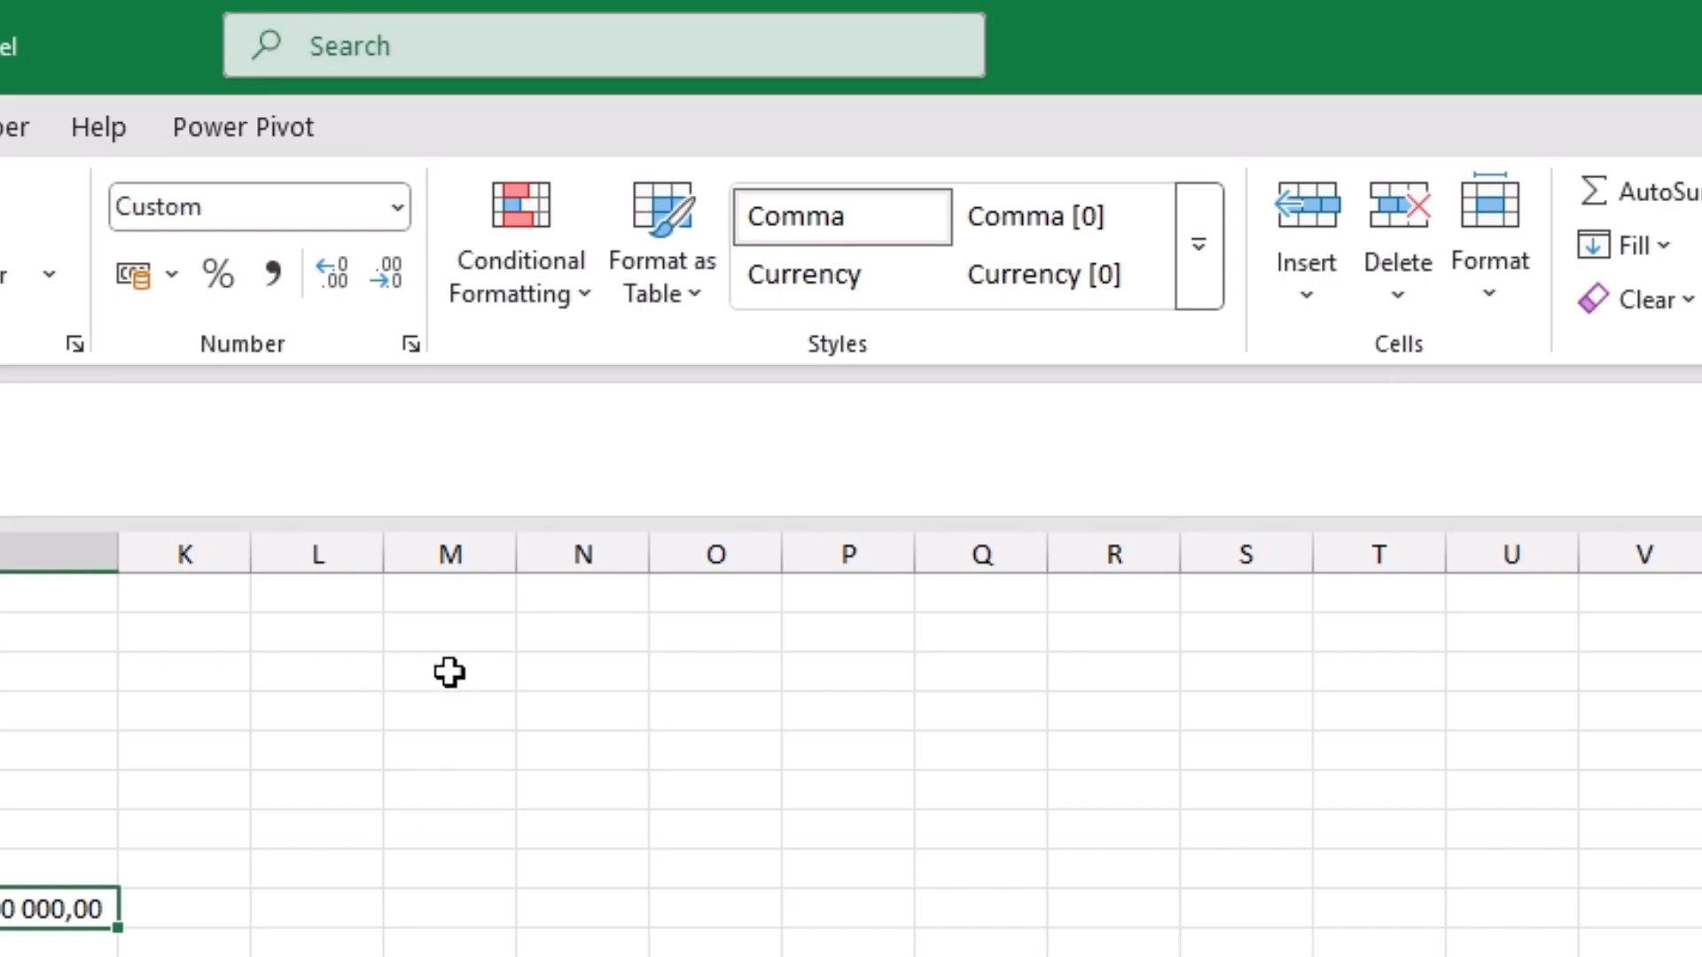
{"action": "left_click", "coordinate": [592, 294]}
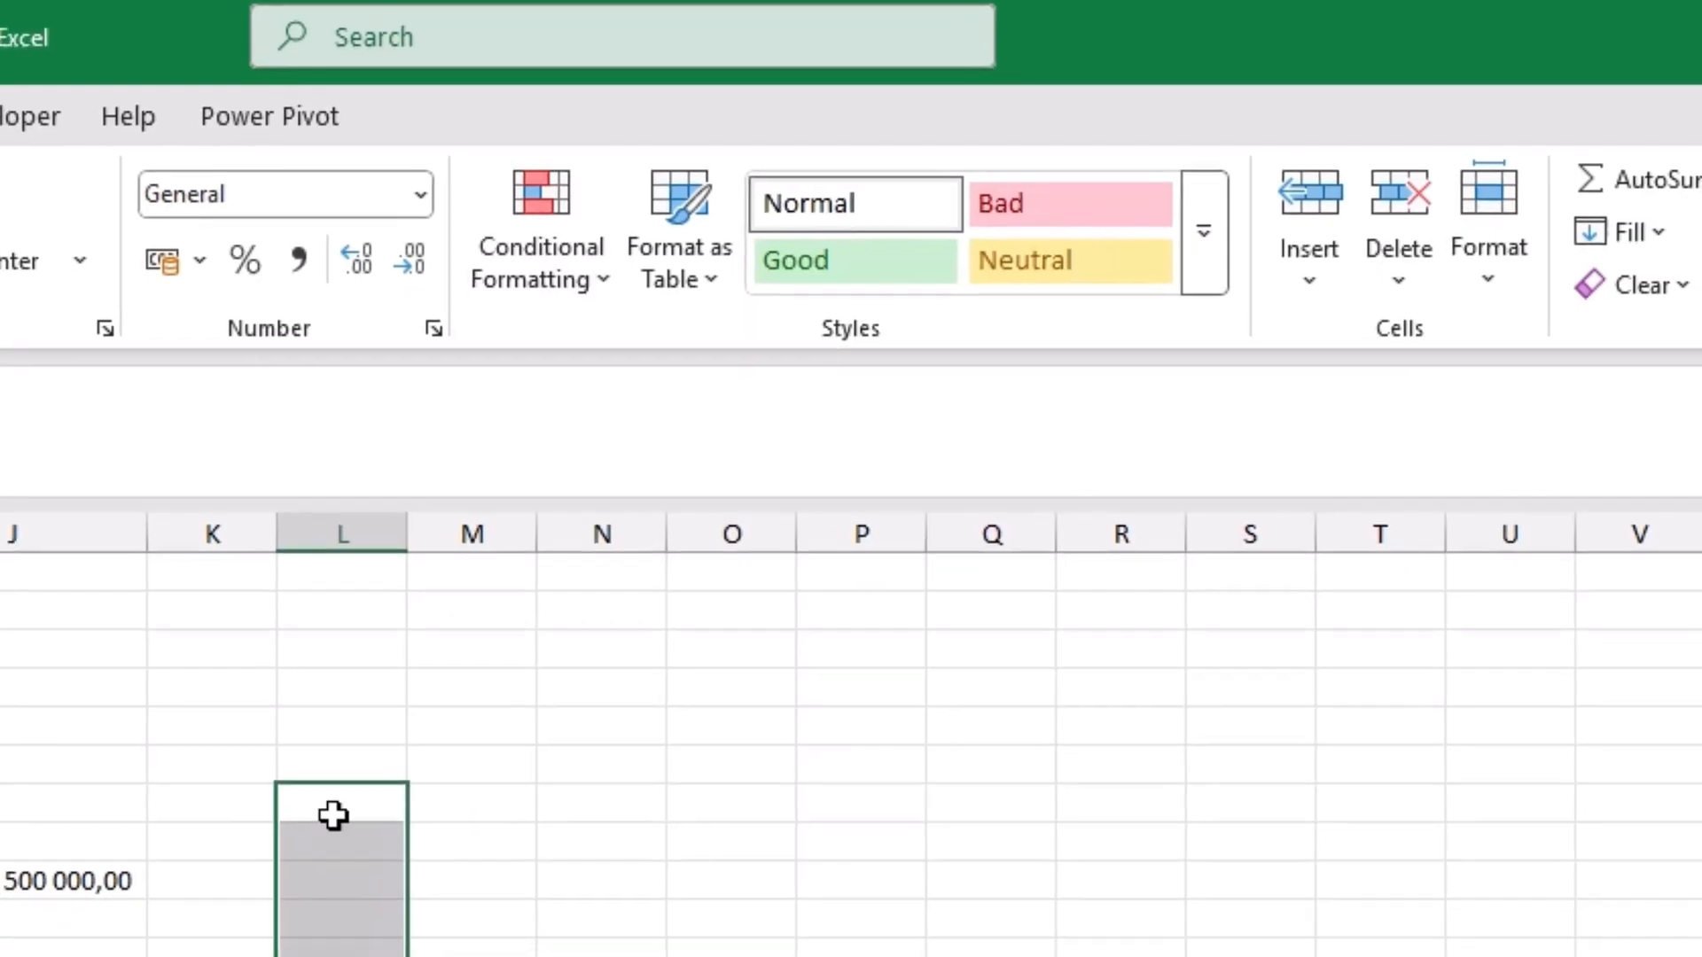
Step: Enter the numbers 1 to 5 in consecutive cells down column L
{"action": "left_click", "coordinate": [308, 838]}
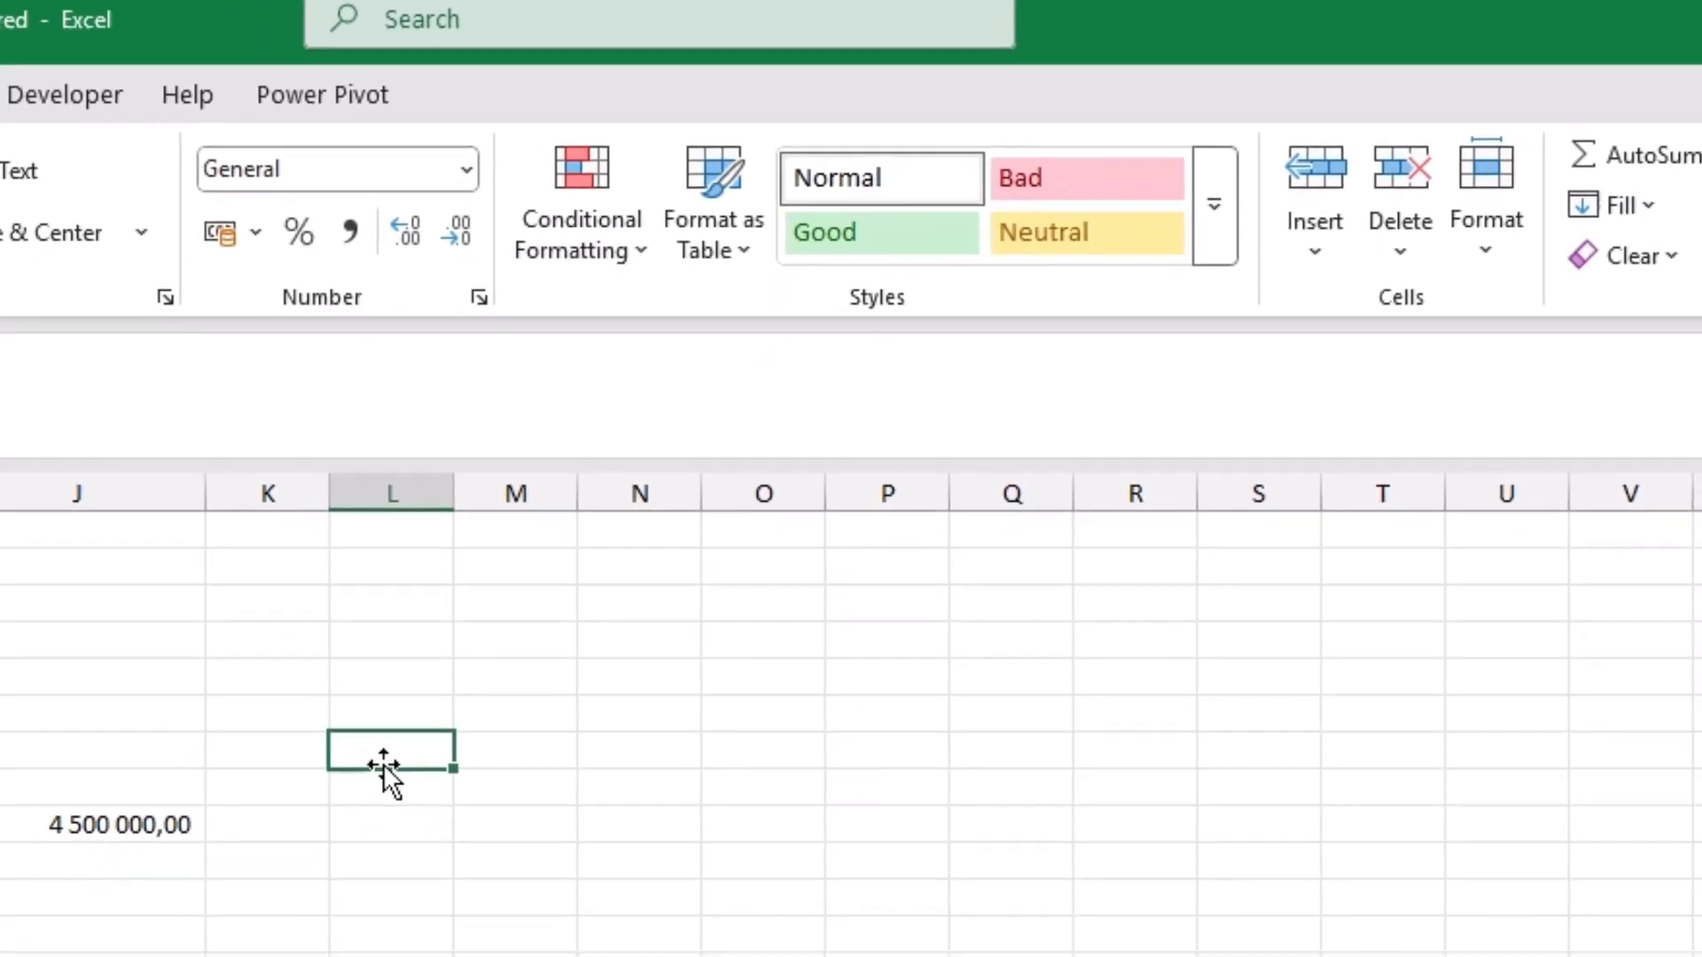
{"action": "type", "text": "1"}
{"action": "key", "text": "Return"}
{"action": "type", "text": "2"}
{"action": "key", "text": "Return"}
{"action": "type", "text": "3"}
{"action": "key", "text": "Return"}
{"action": "type", "text": "4"}
{"action": "key", "text": "Return"}
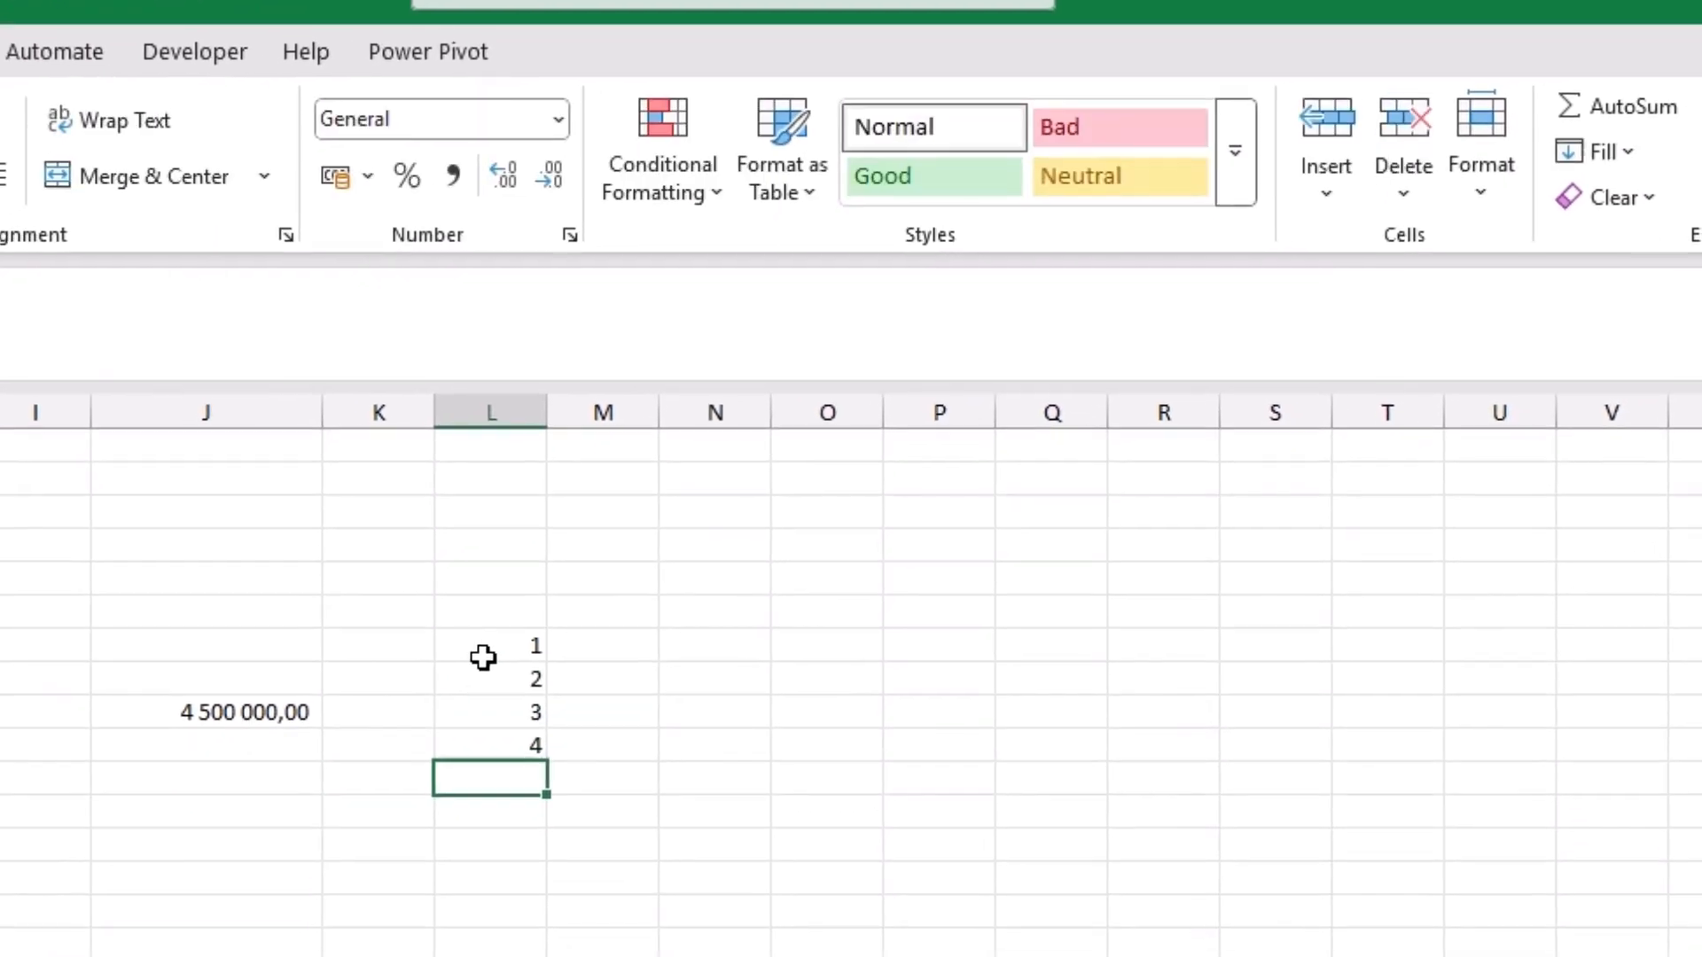
{"action": "type", "text": "5"}
{"action": "key", "text": "Return"}
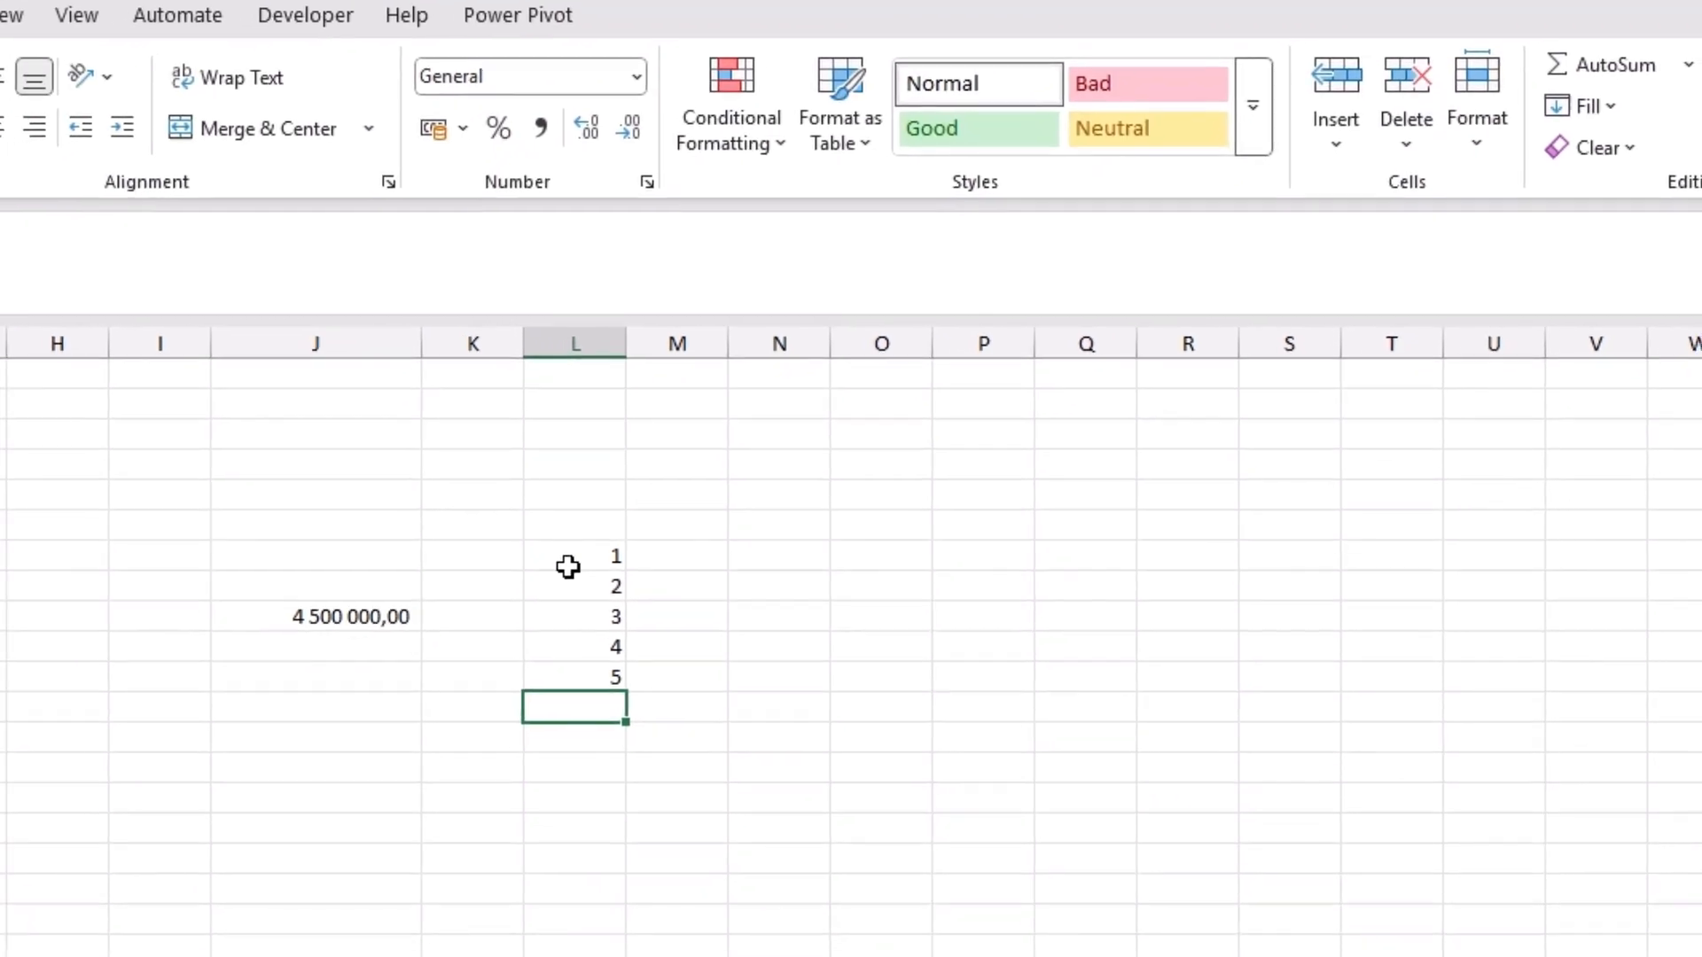
Step: Highlight the column L numbers greater than 3 with Green Fill with Dark Green Text using conditional formatting
{"action": "left_click_drag", "start_coordinate": [568, 567], "coordinate": [589, 680]}
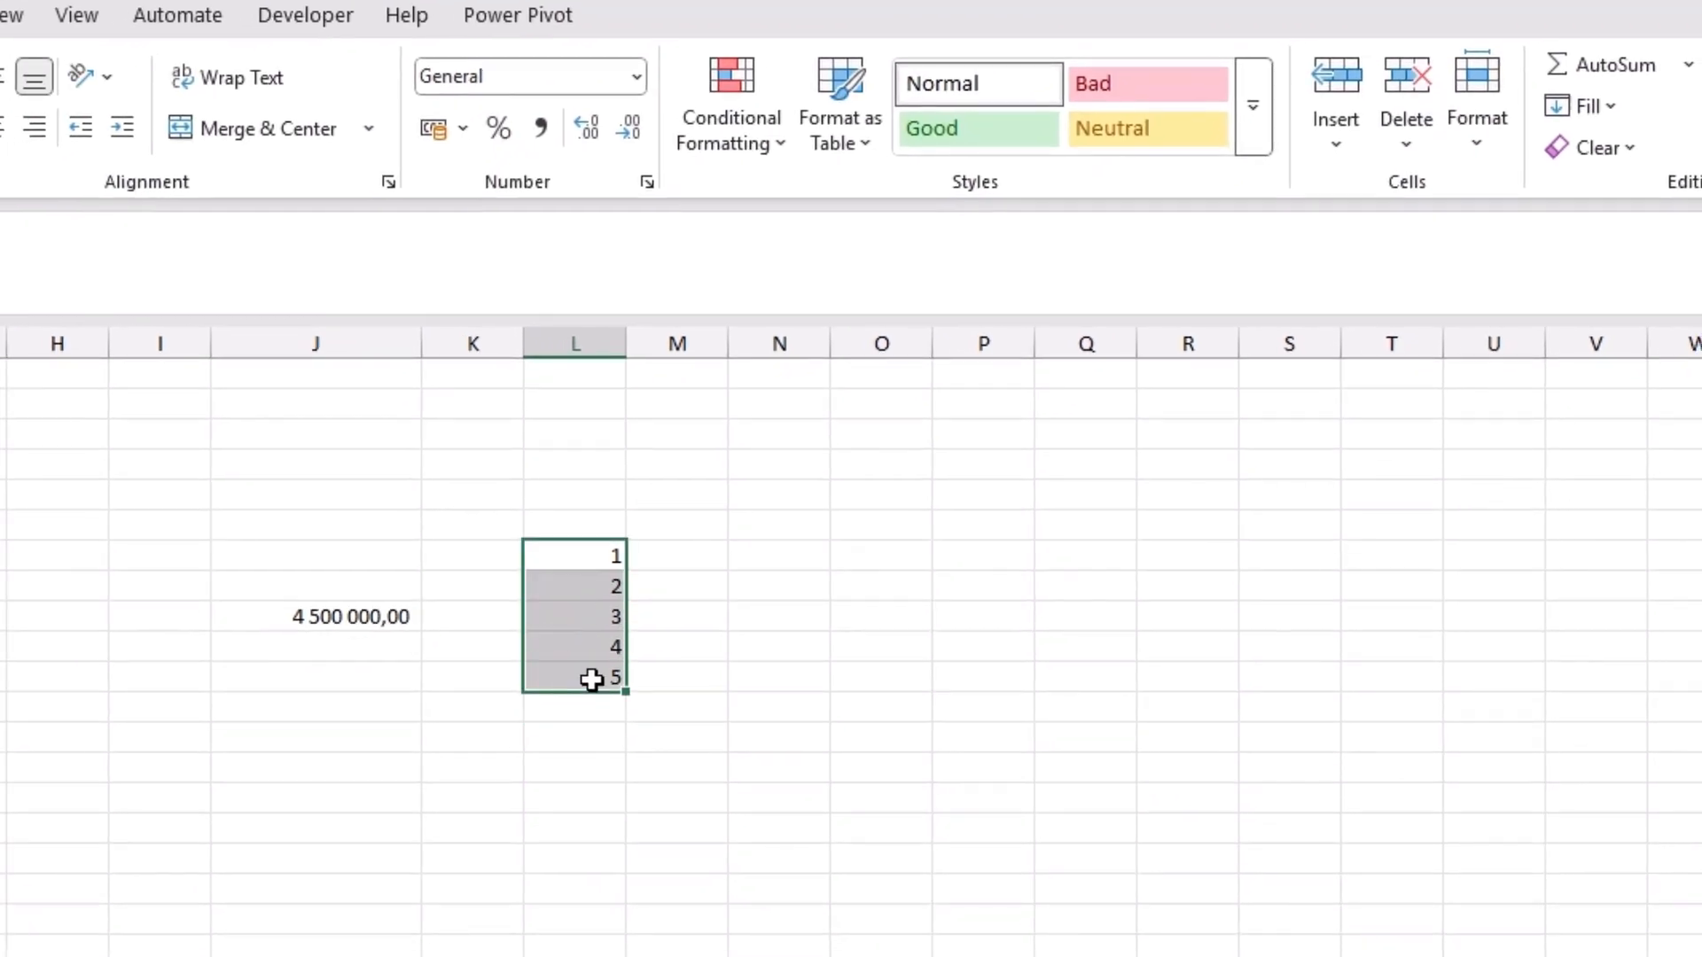
{"action": "left_click", "coordinate": [784, 146]}
{"action": "mouse_move", "coordinate": [881, 209]}
{"action": "left_click", "coordinate": [1057, 213]}
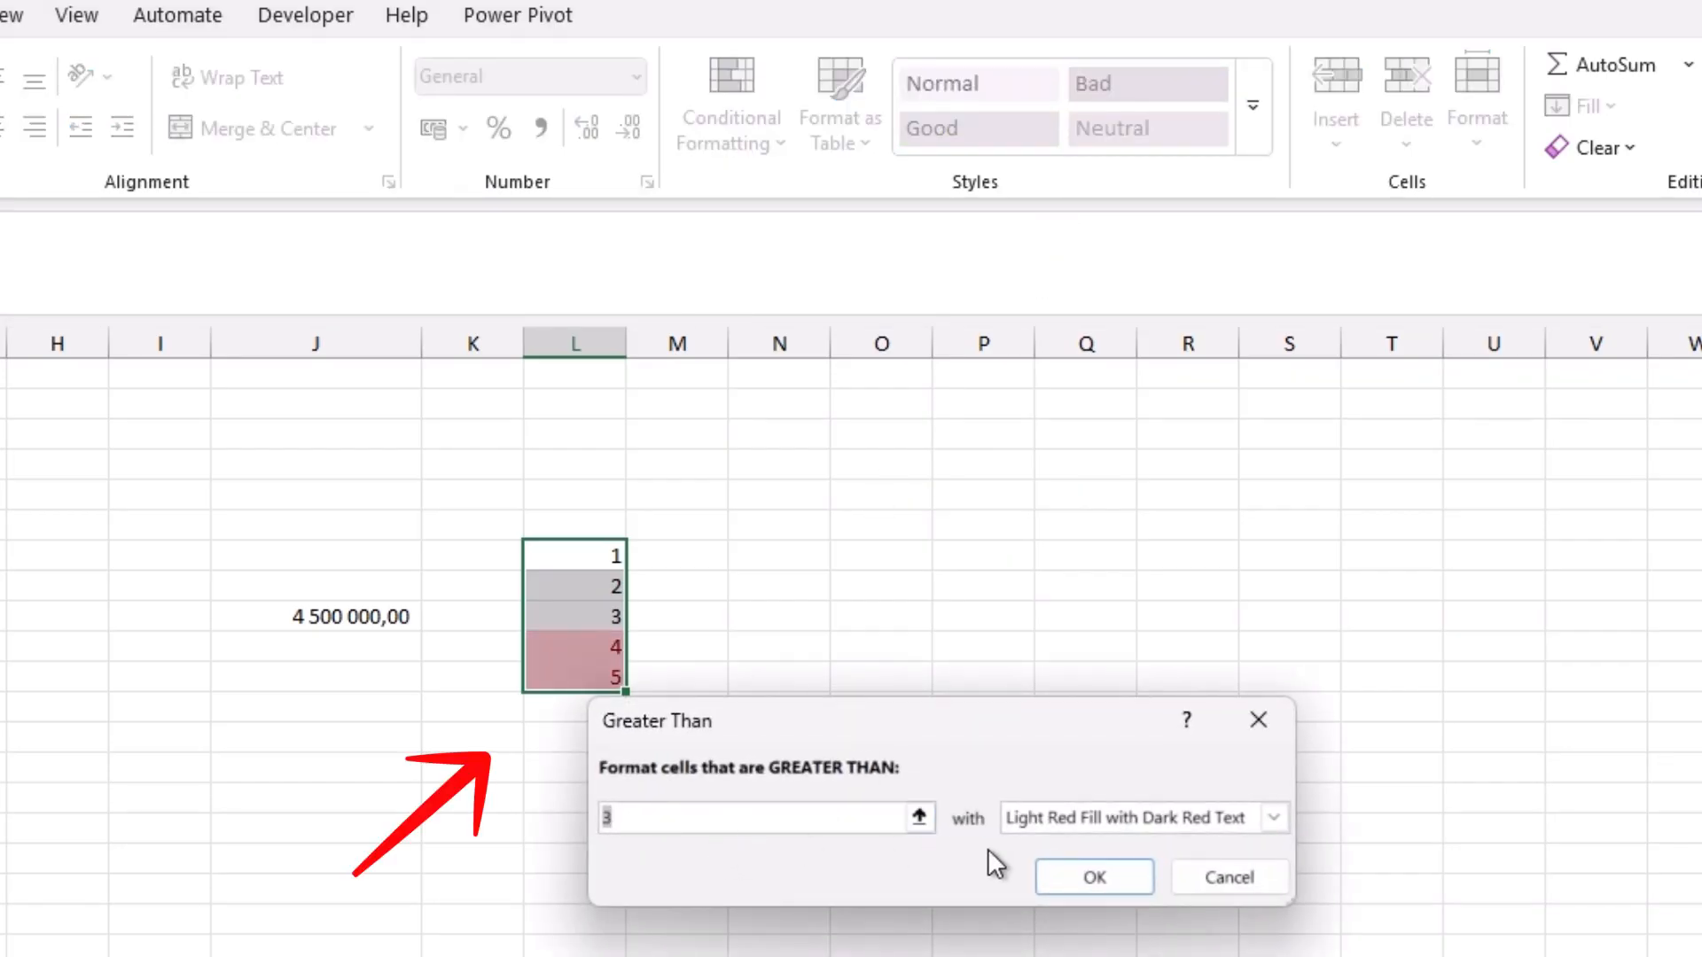
{"action": "left_click", "coordinate": [1086, 816]}
{"action": "left_click", "coordinate": [1054, 887]}
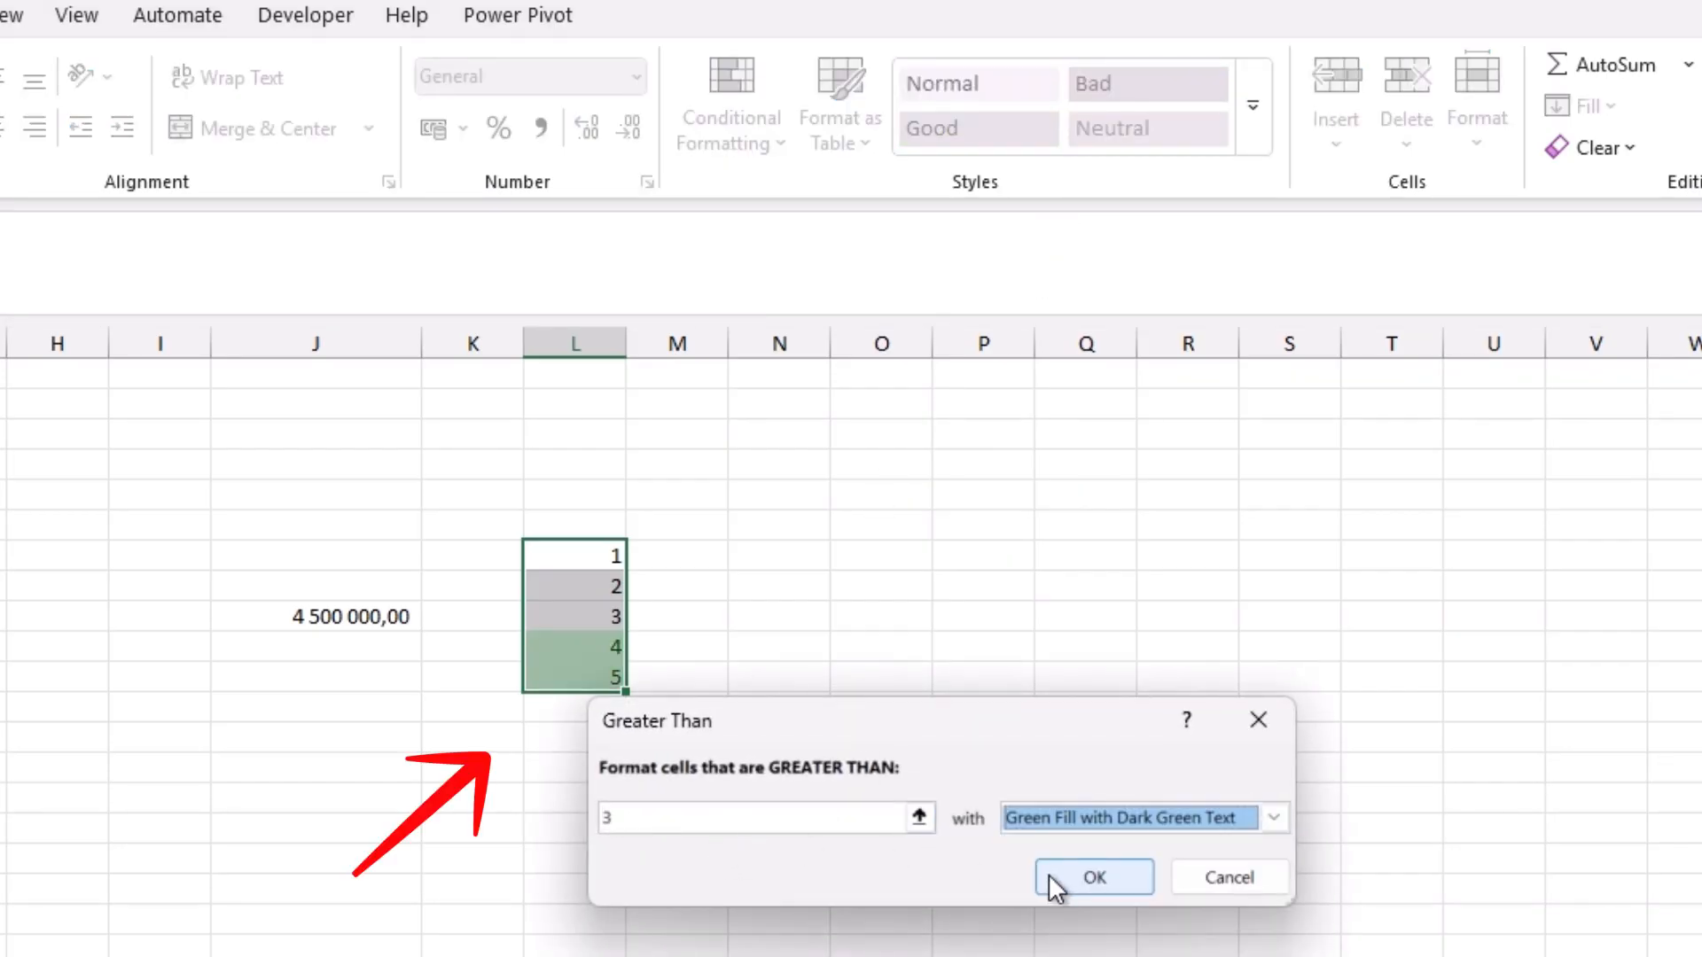
{"action": "left_click", "coordinate": [1069, 880]}
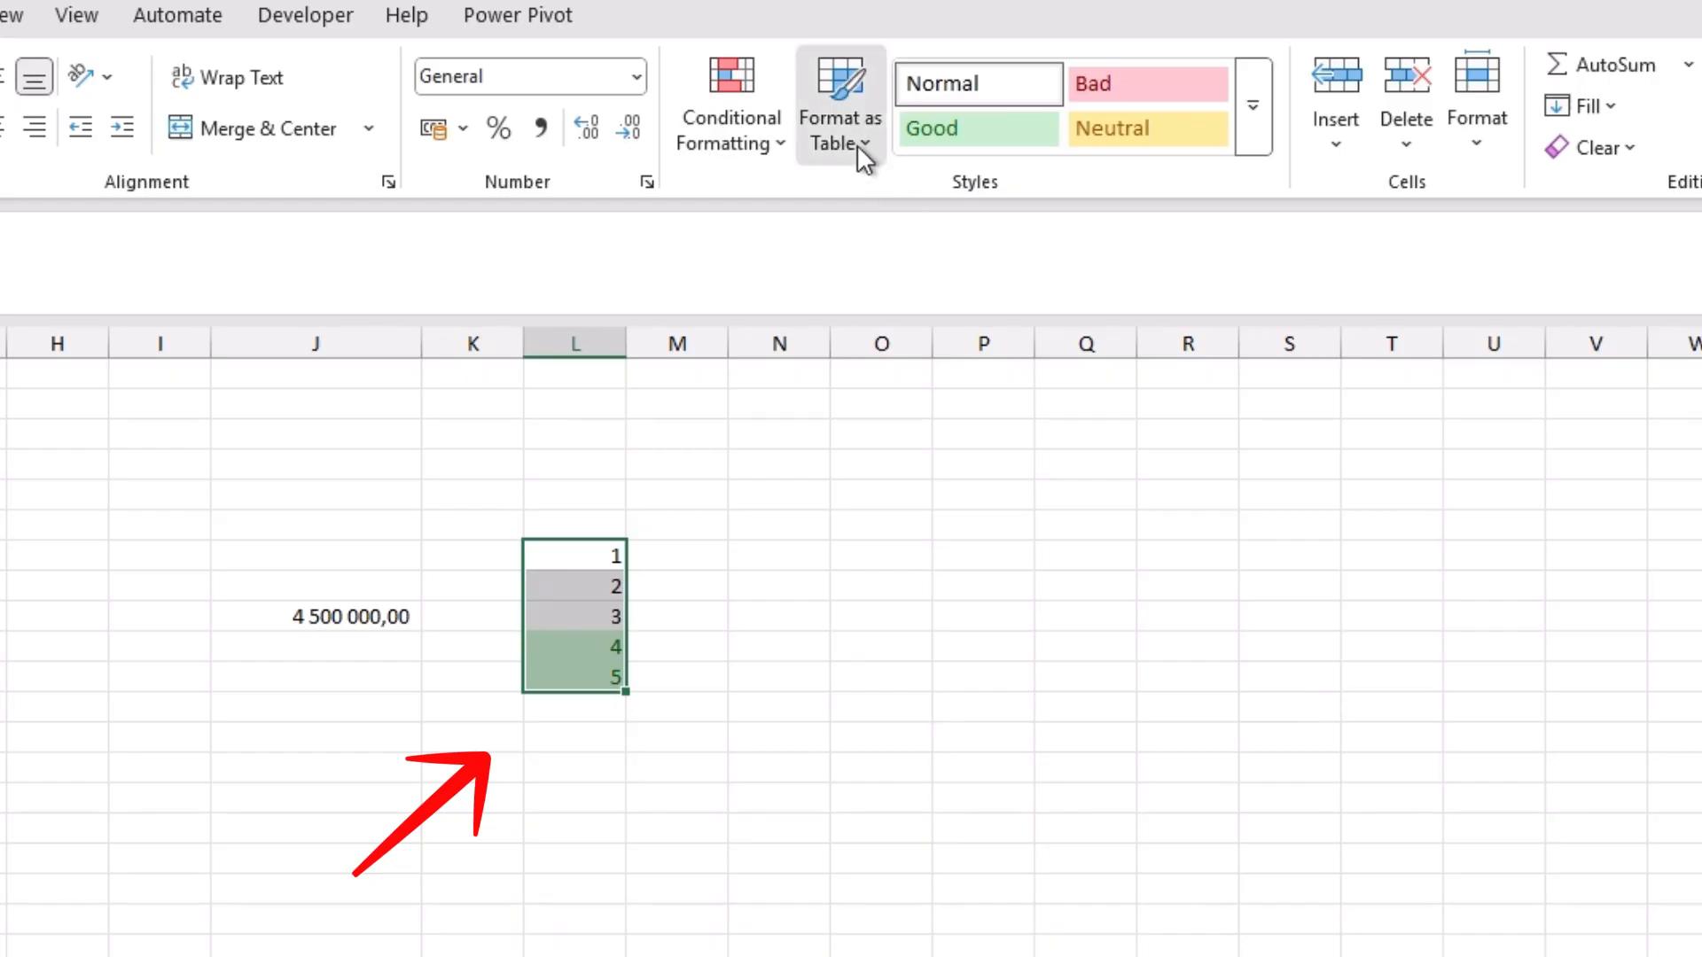
Step: Add an Equal To conditional formatting rule that marks the value 3 in column L with Yellow Fill with Dark Yellow Text
{"action": "left_click", "coordinate": [858, 146]}
{"action": "left_click", "coordinate": [764, 134]}
{"action": "left_click", "coordinate": [764, 133]}
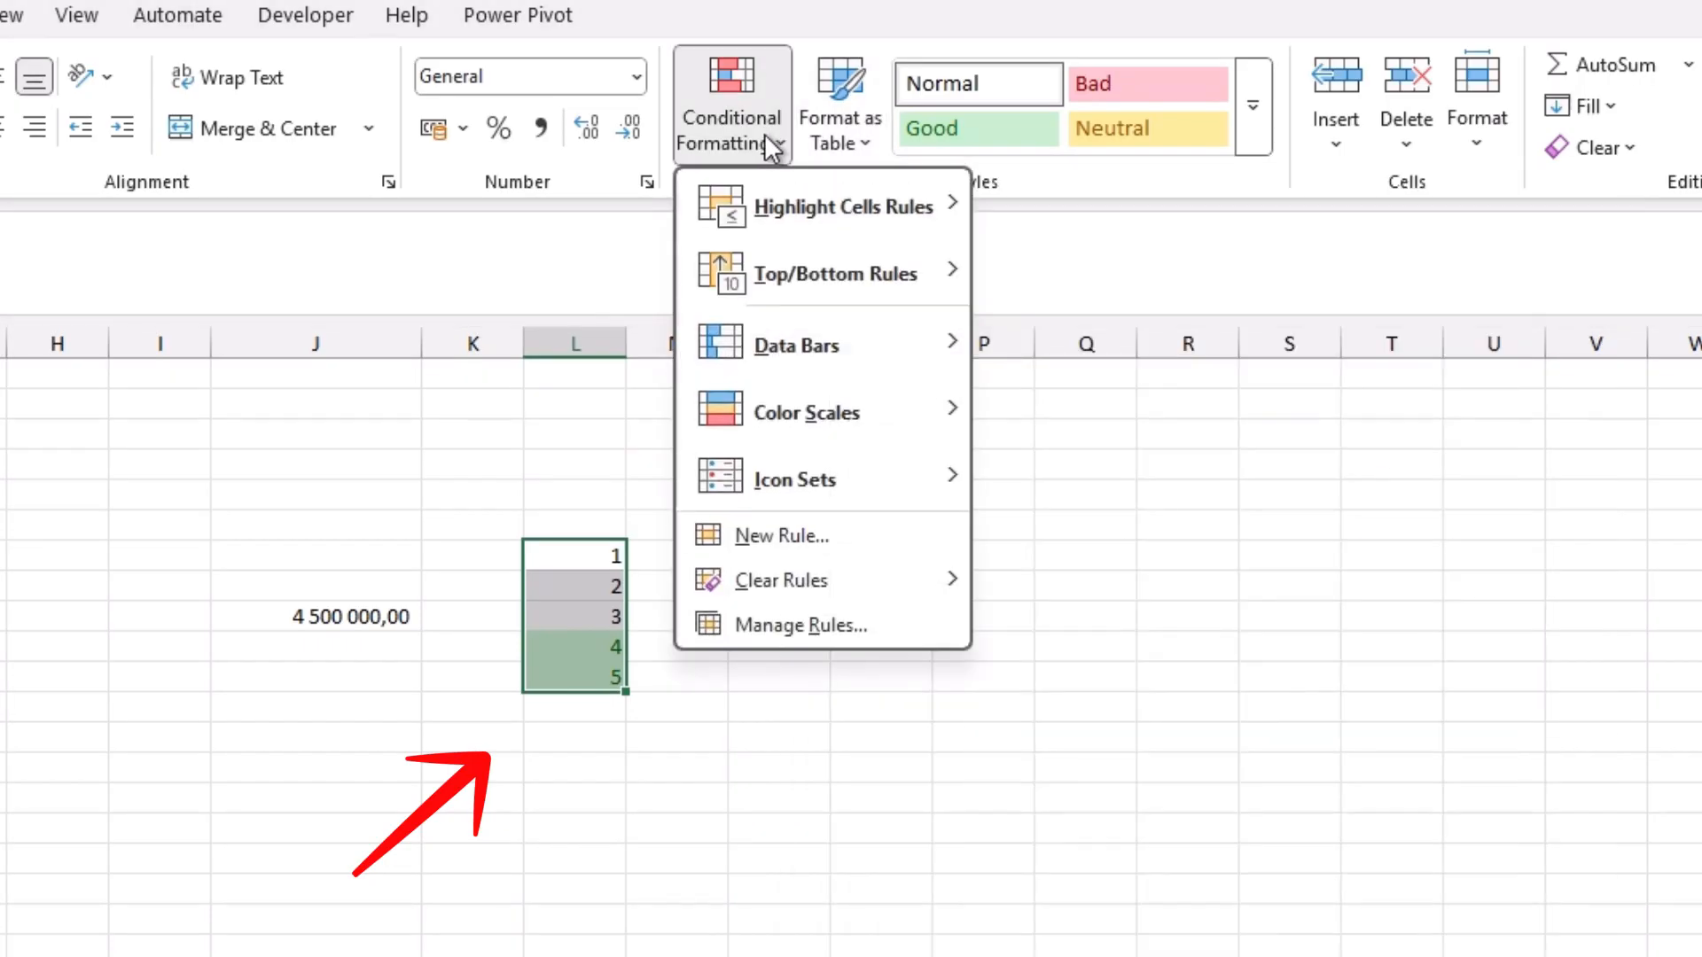
{"action": "mouse_move", "coordinate": [844, 209]}
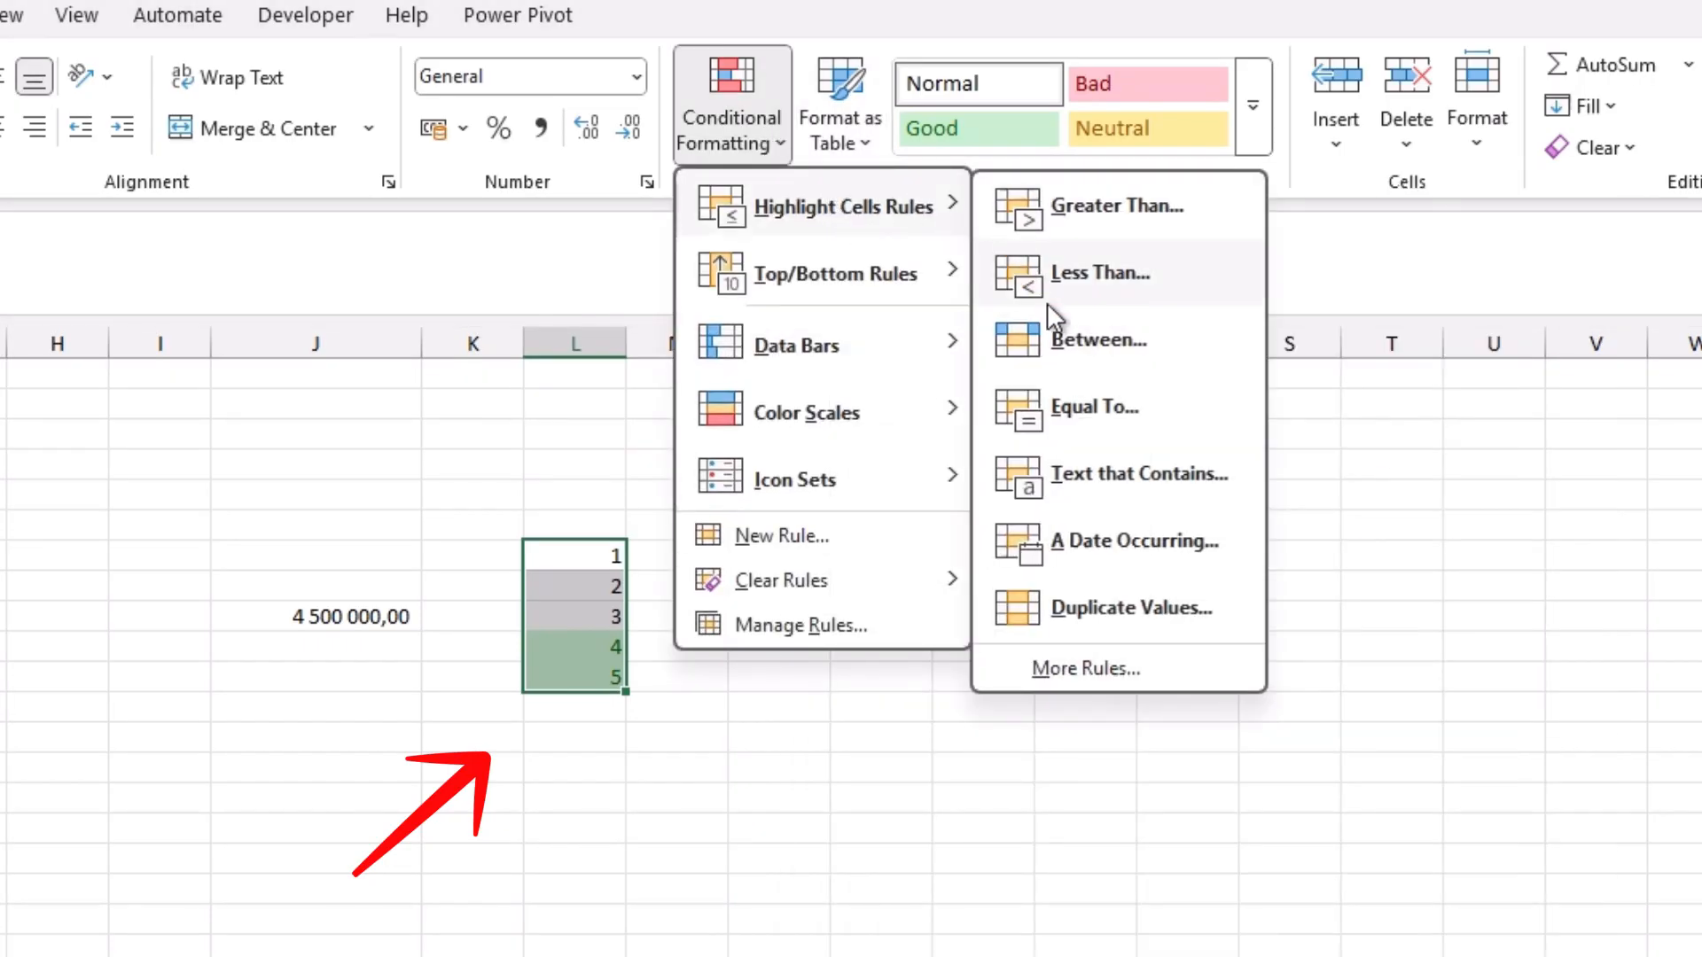
{"action": "left_click", "coordinate": [1059, 401]}
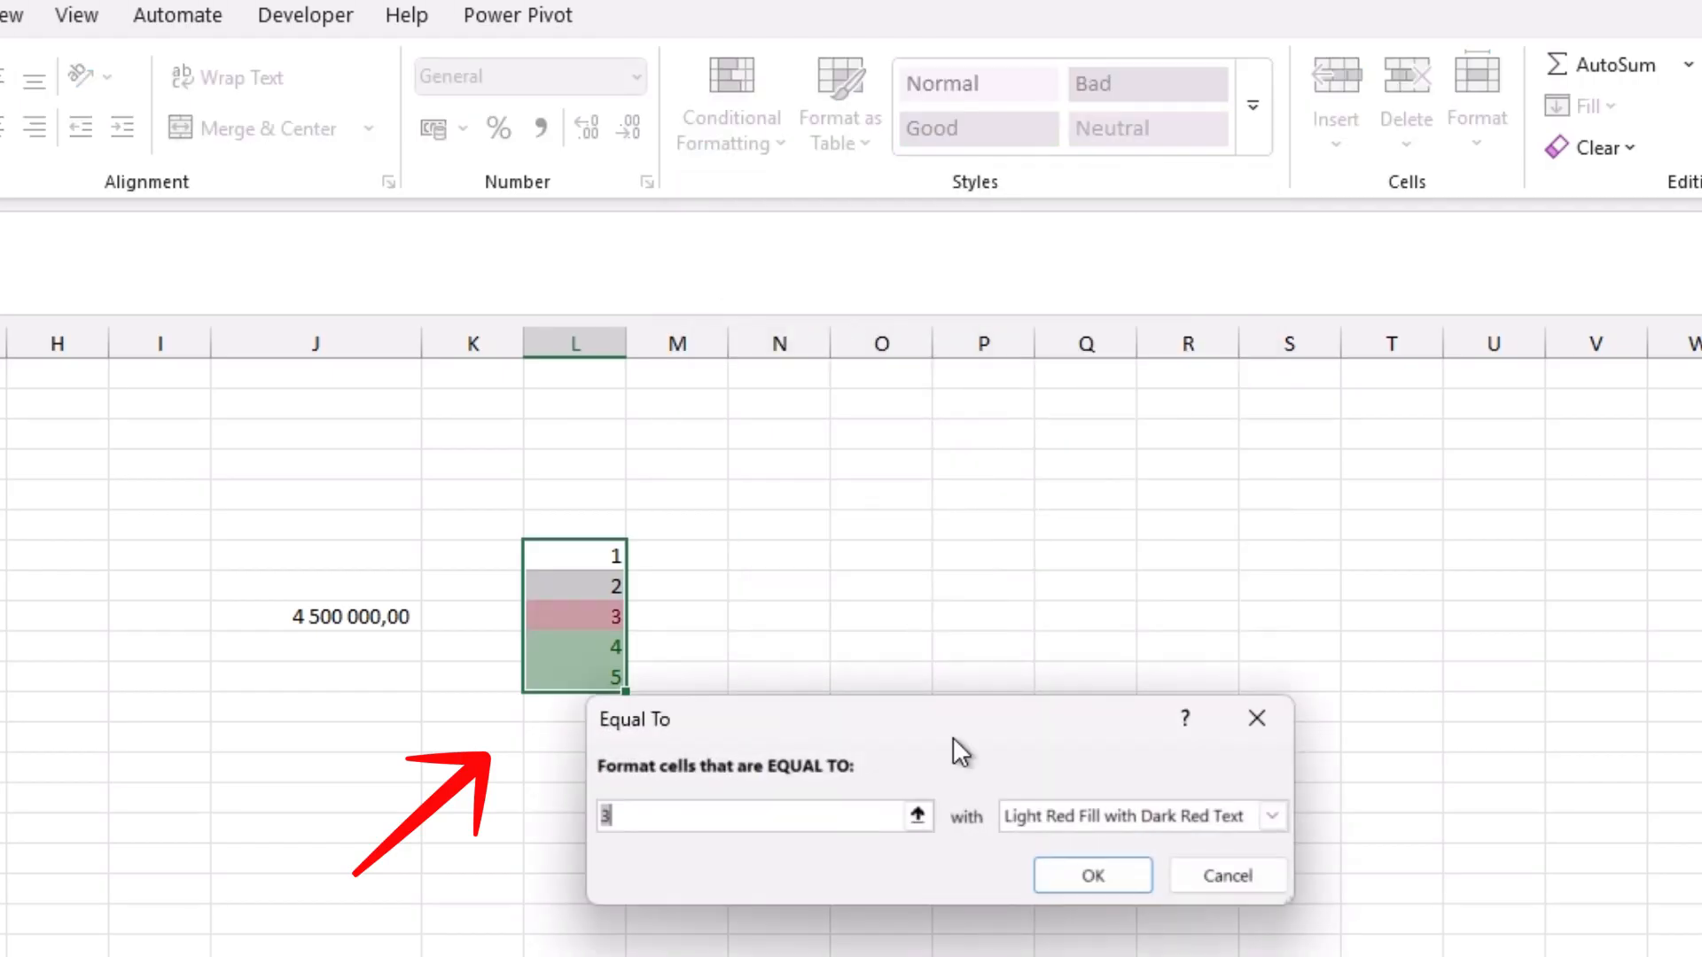
{"action": "left_click", "coordinate": [1061, 817]}
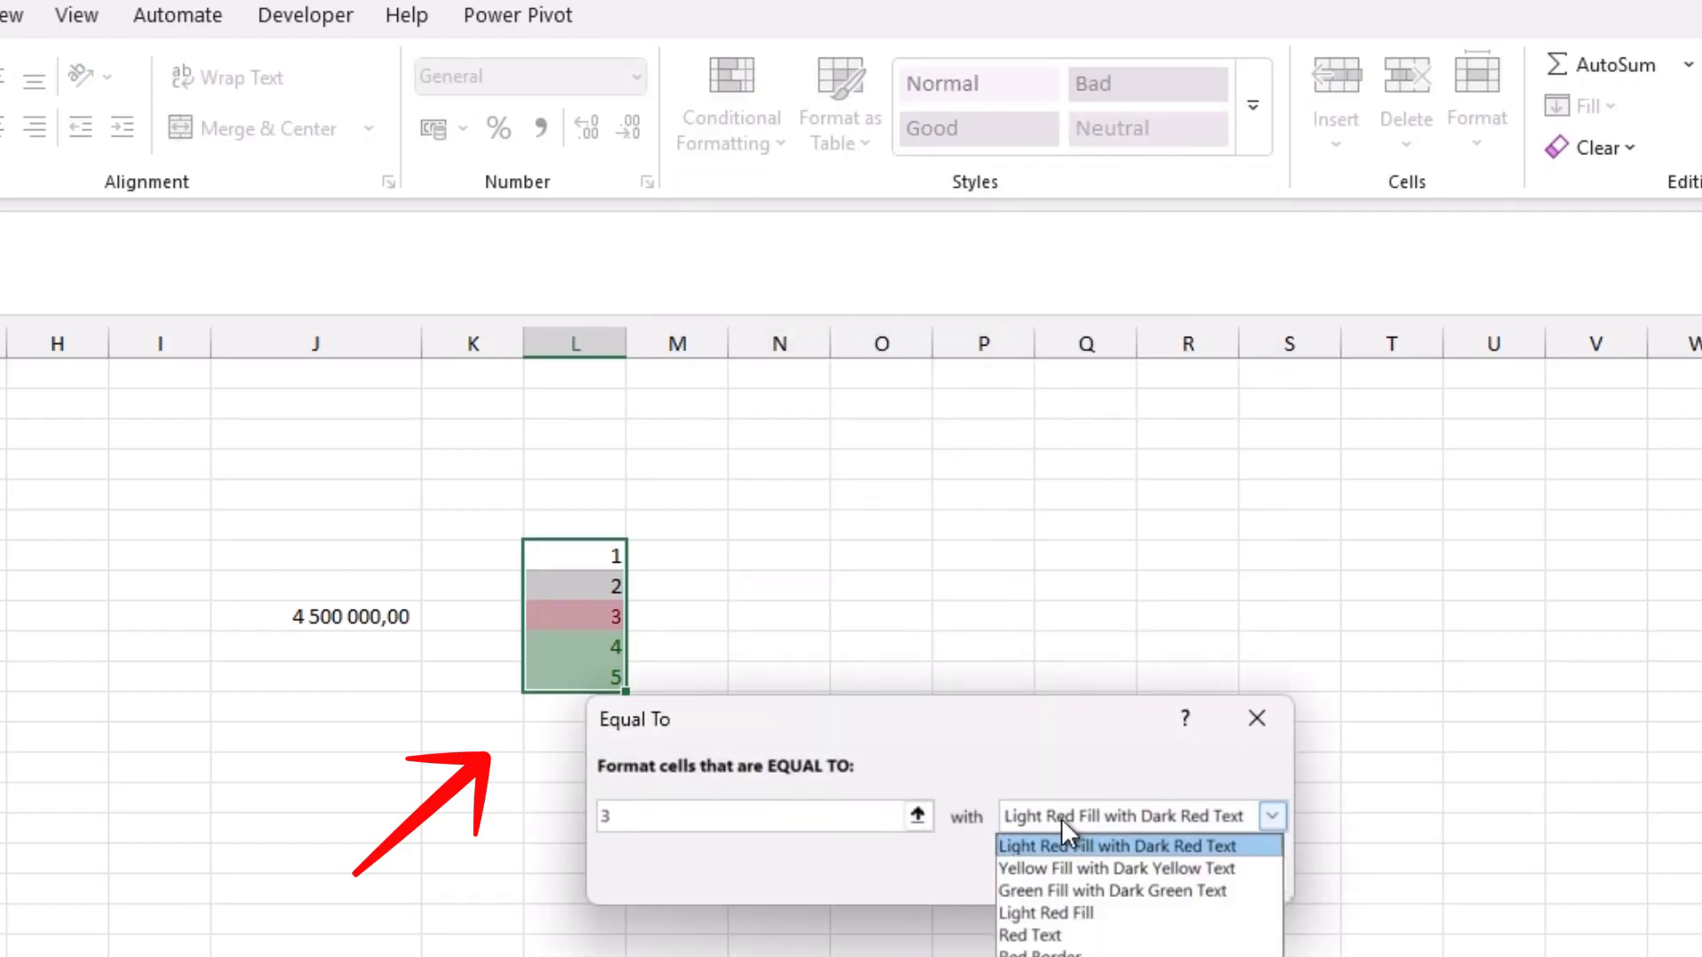
{"action": "left_click", "coordinate": [1052, 855]}
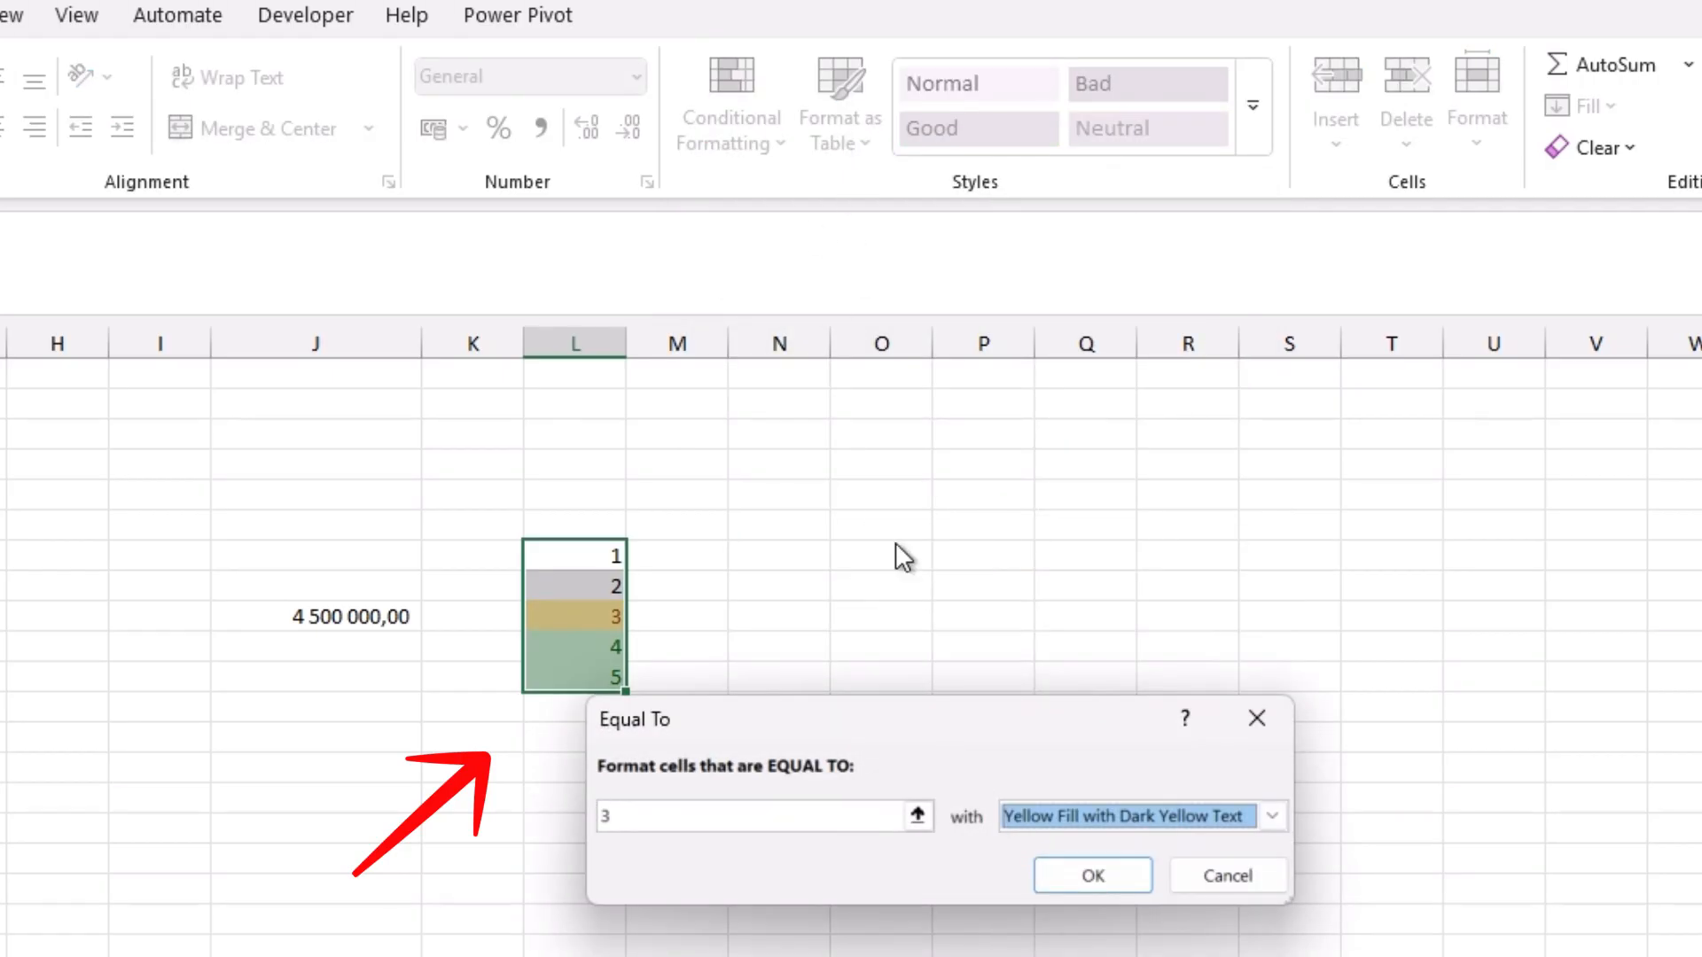
{"action": "left_click", "coordinate": [1063, 882]}
Step: Add a Less Than 3 conditional formatting rule to the column L numbers with Light Red Fill with Dark Red Text
{"action": "left_click", "coordinate": [768, 141]}
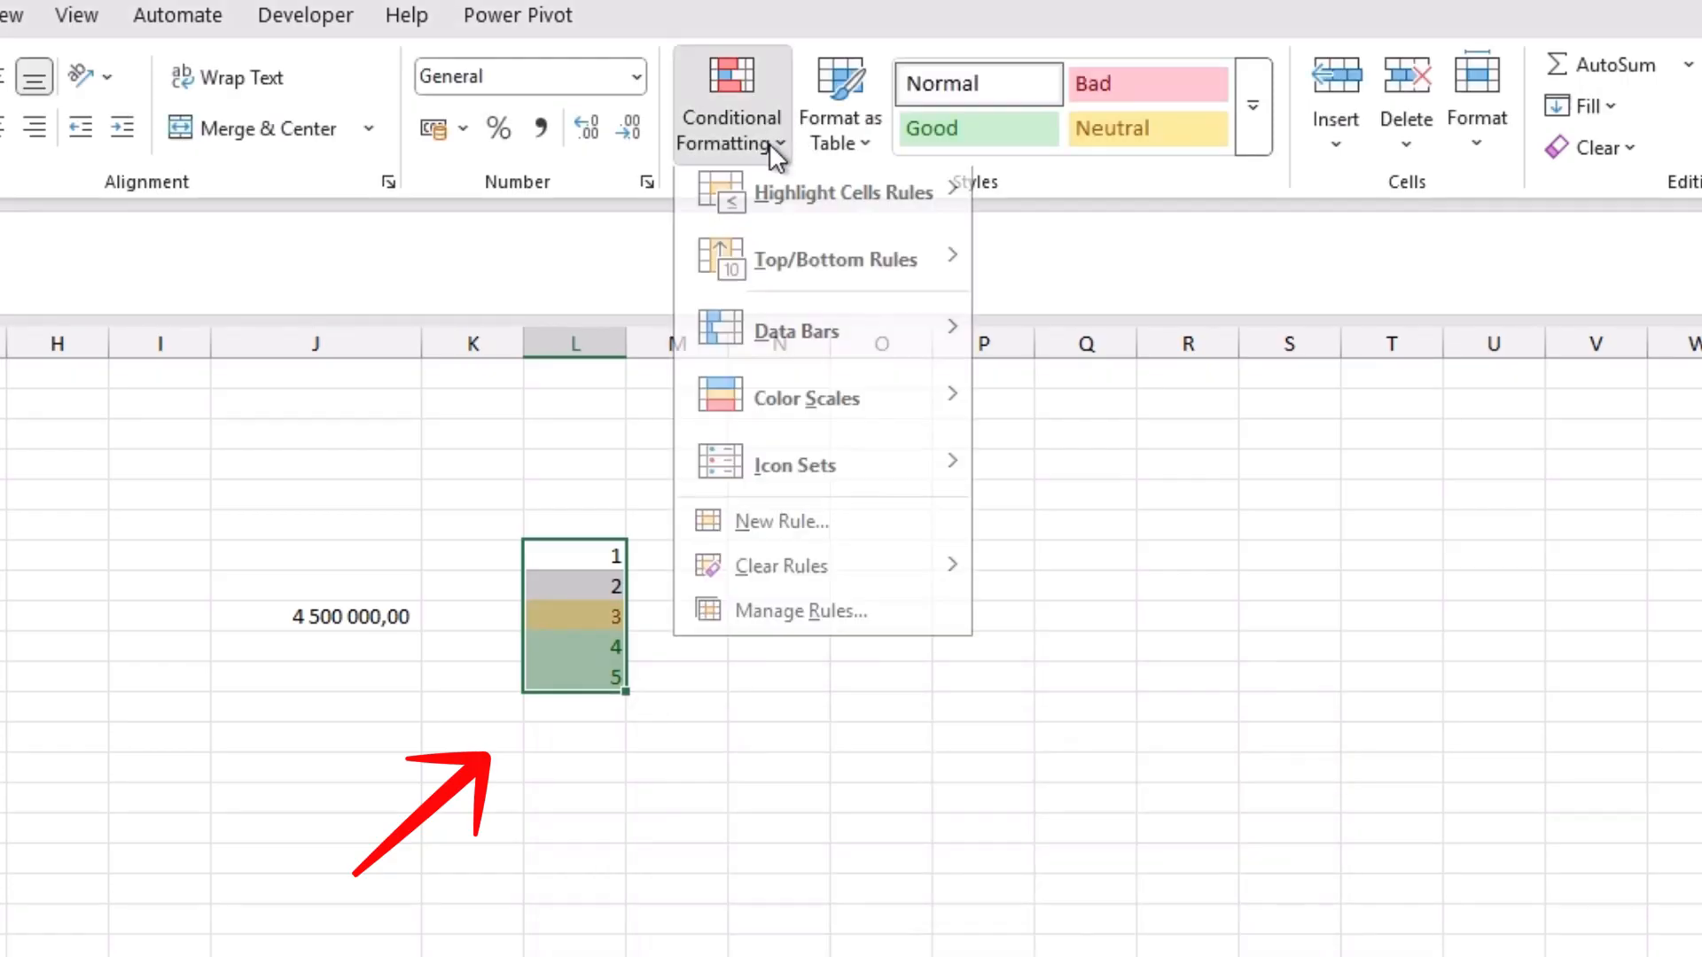
{"action": "mouse_move", "coordinate": [872, 205]}
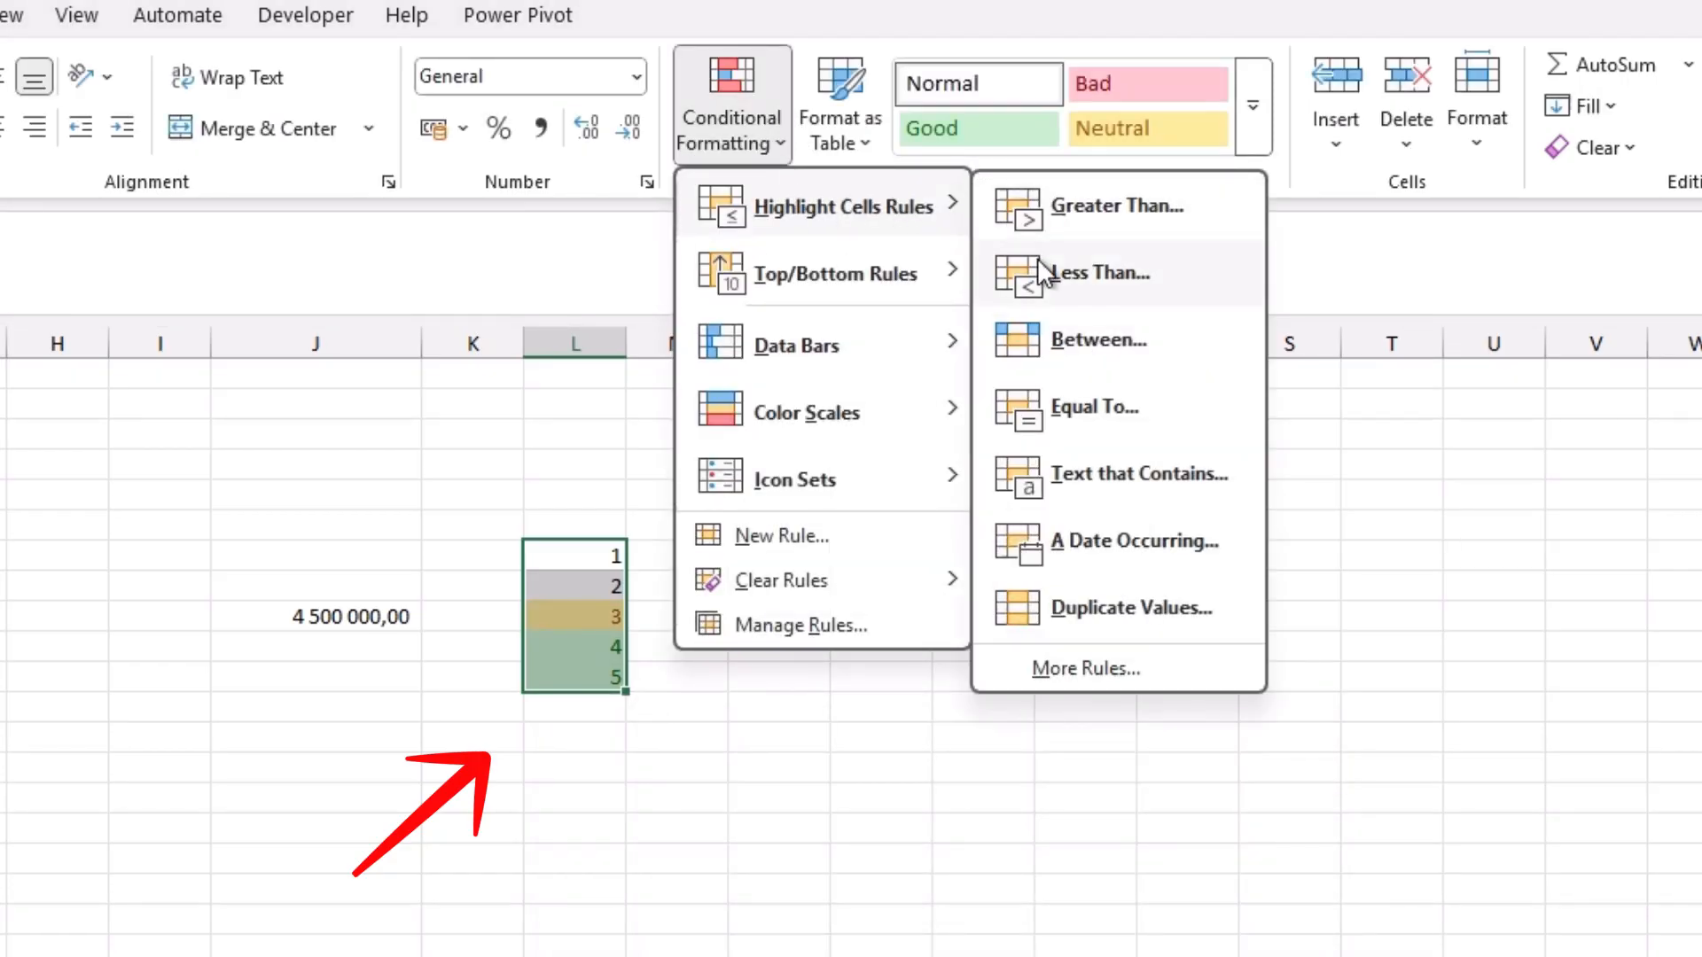
{"action": "left_click", "coordinate": [1099, 272]}
{"action": "left_click", "coordinate": [1073, 873]}
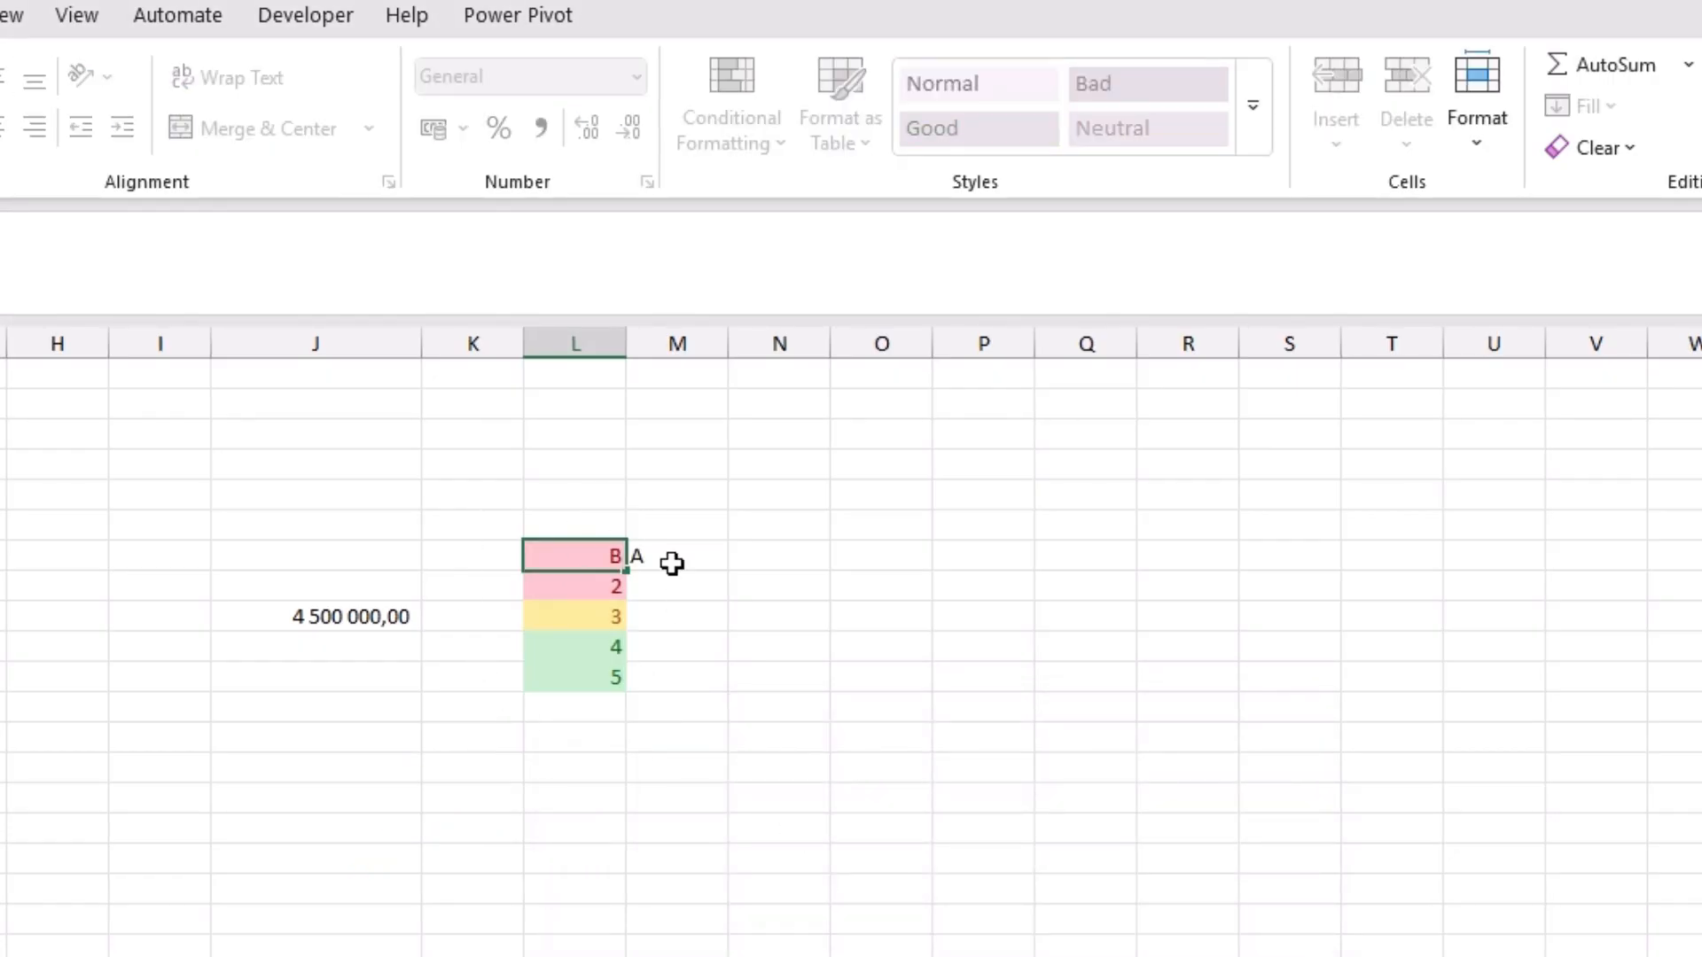
{"action": "key", "text": "Escape"}
Step: Enter the letters A to E in column M beside the numbers 1 to 5
{"action": "left_click", "coordinate": [672, 563]}
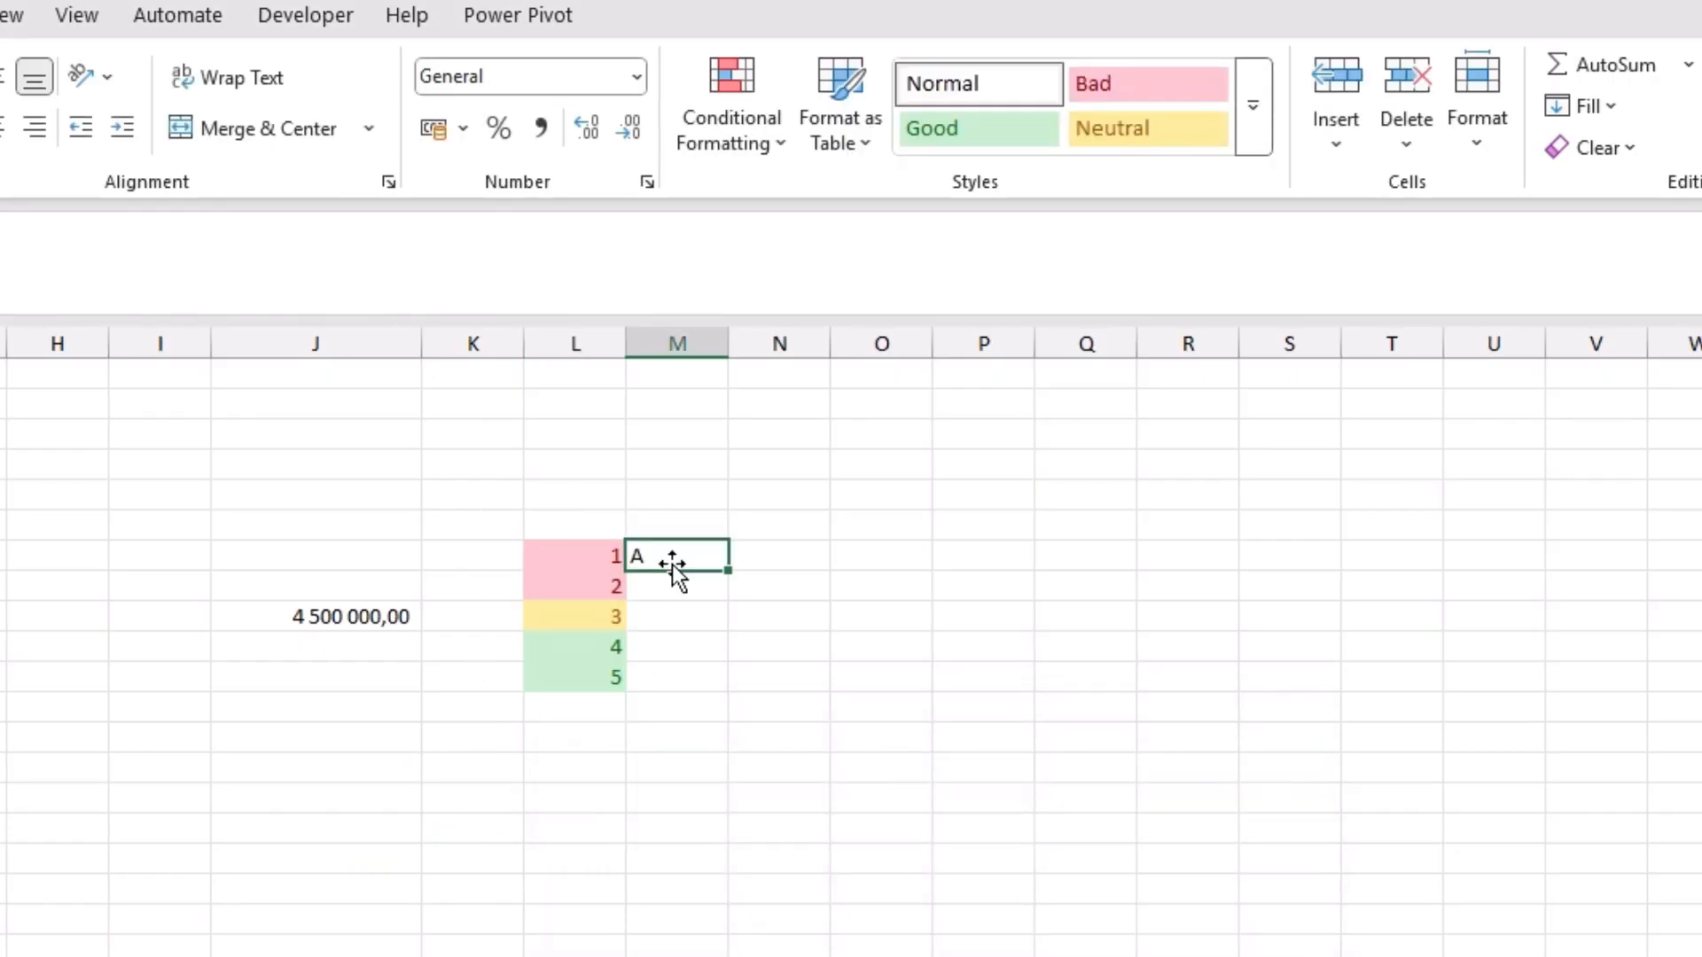
{"action": "key", "text": "Return"}
{"action": "type", "text": "B"}
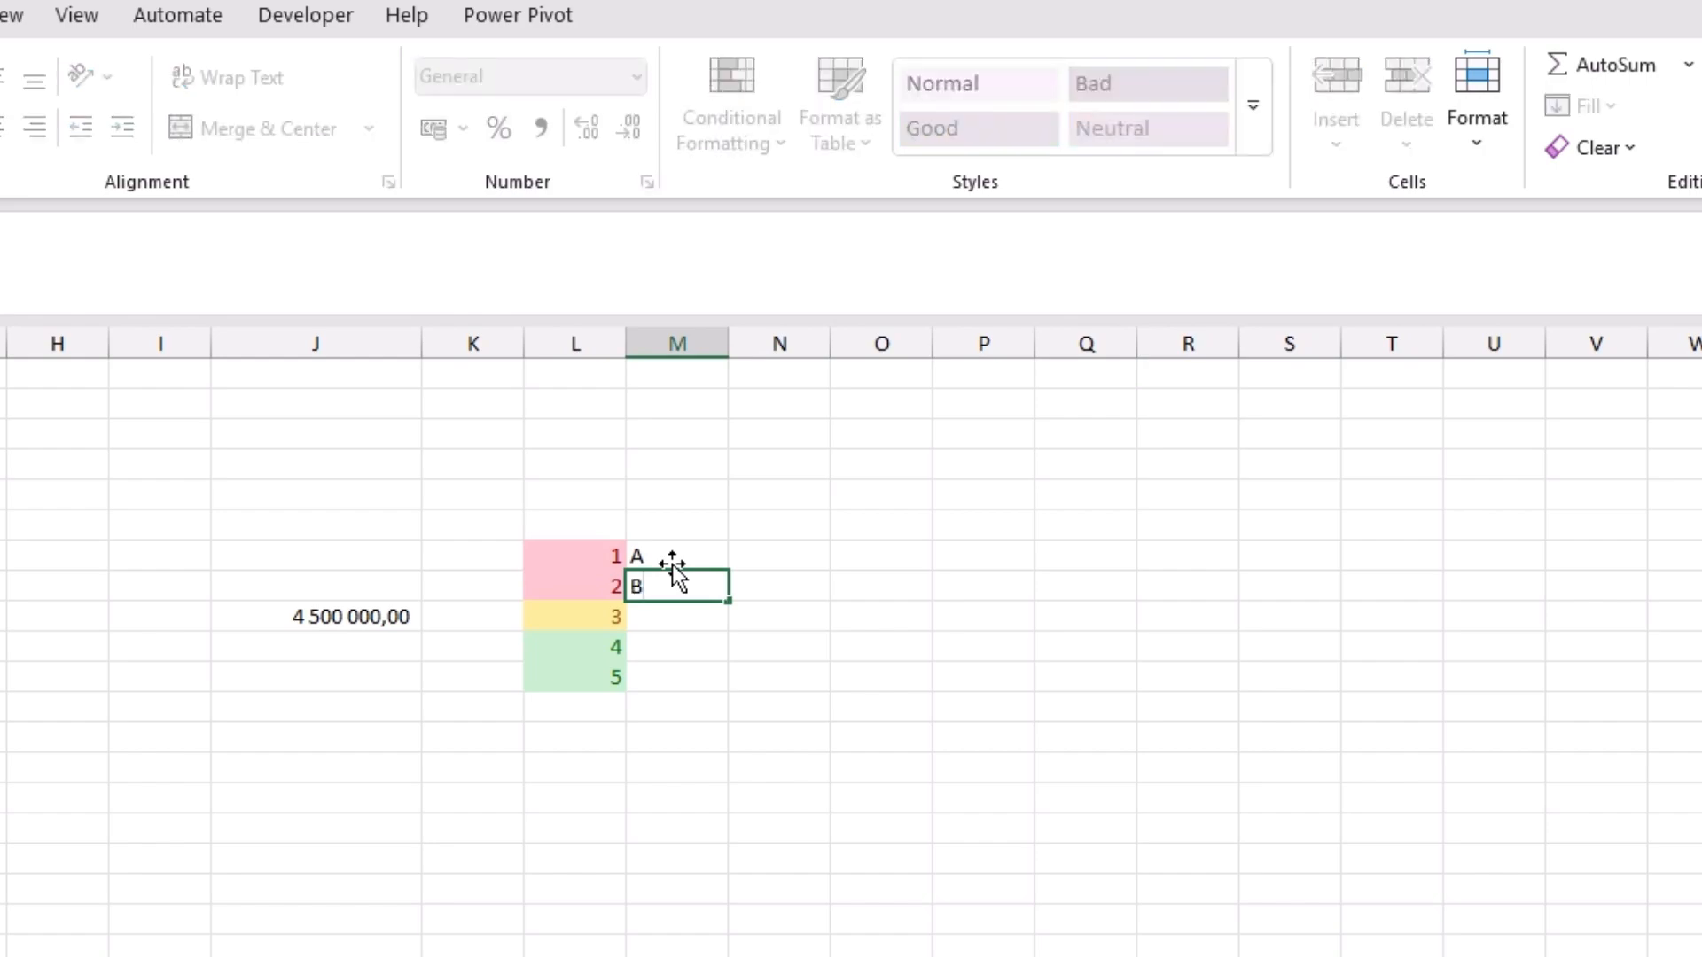
{"action": "key", "text": "Return"}
{"action": "type", "text": "C"}
{"action": "key", "text": "Return"}
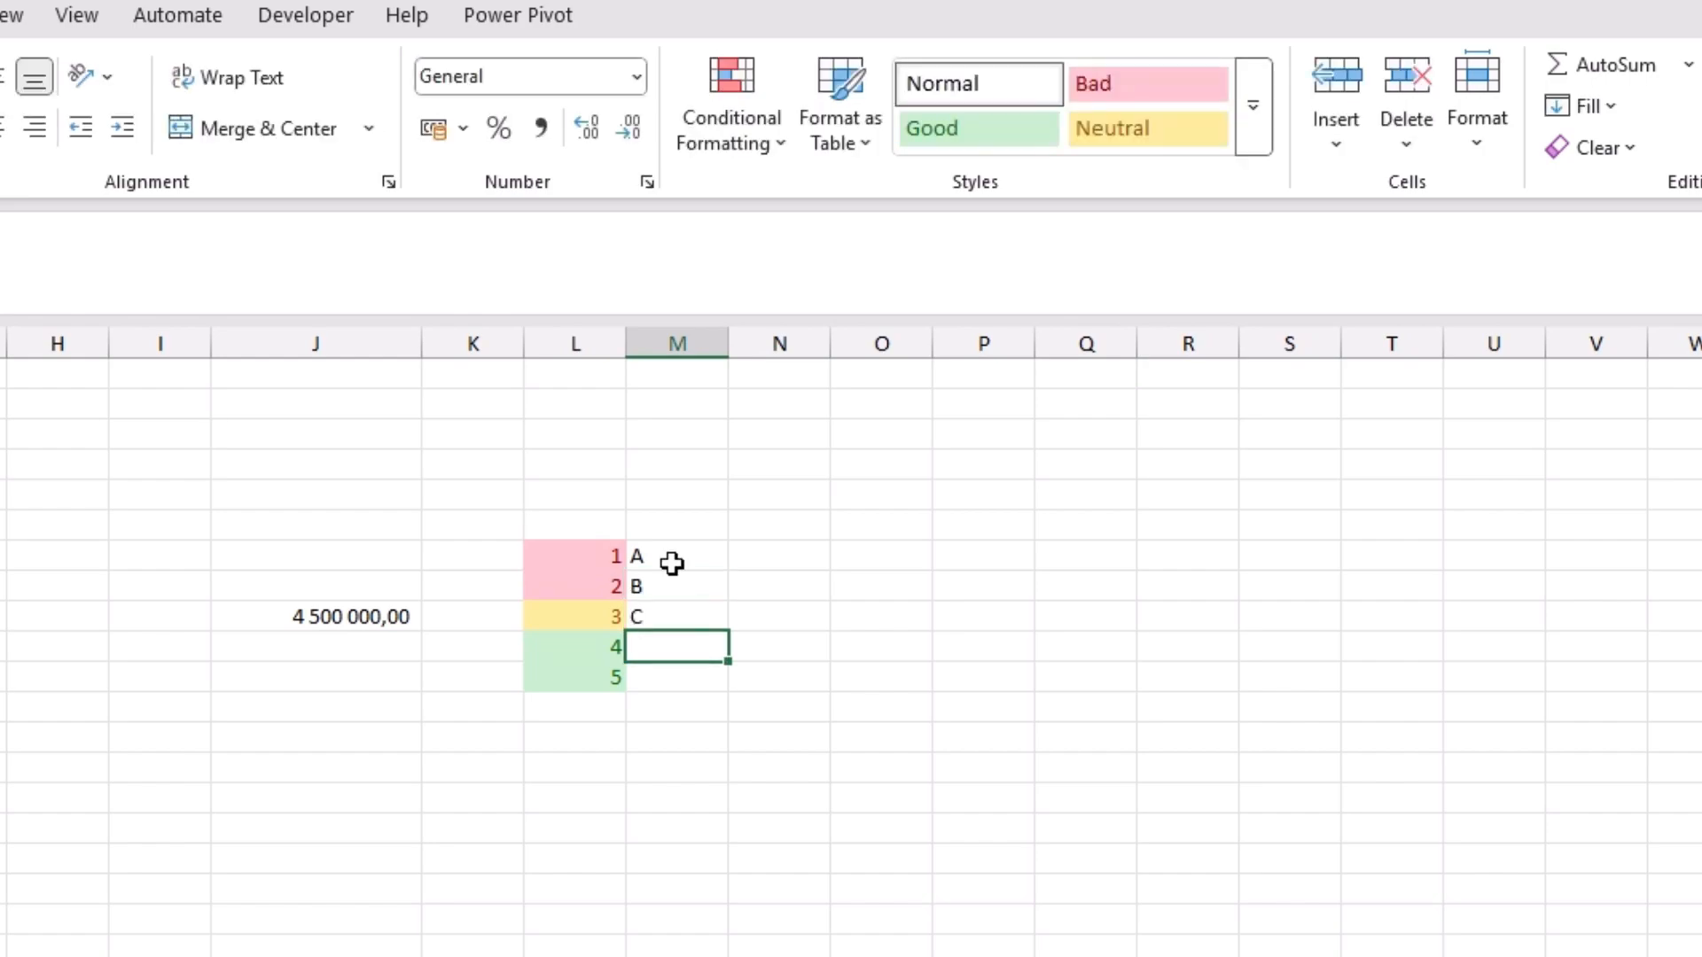
{"action": "type", "text": "D"}
{"action": "key", "text": "Return"}
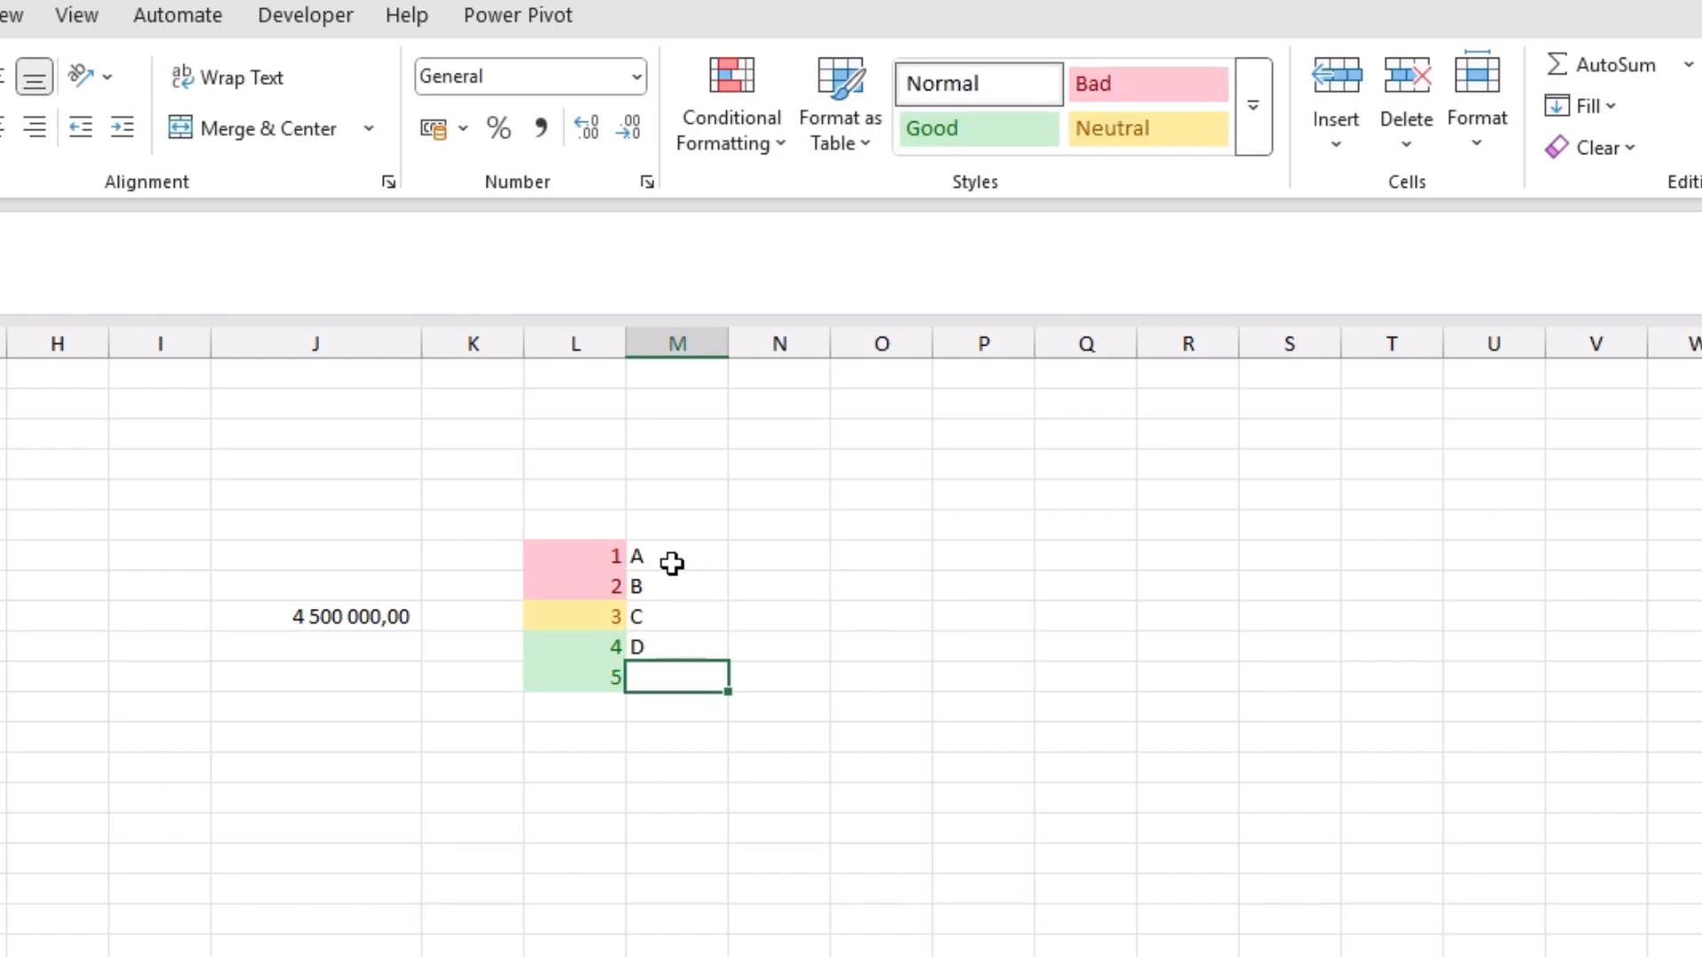
{"action": "type", "text": "E"}
{"action": "key", "text": "Return"}
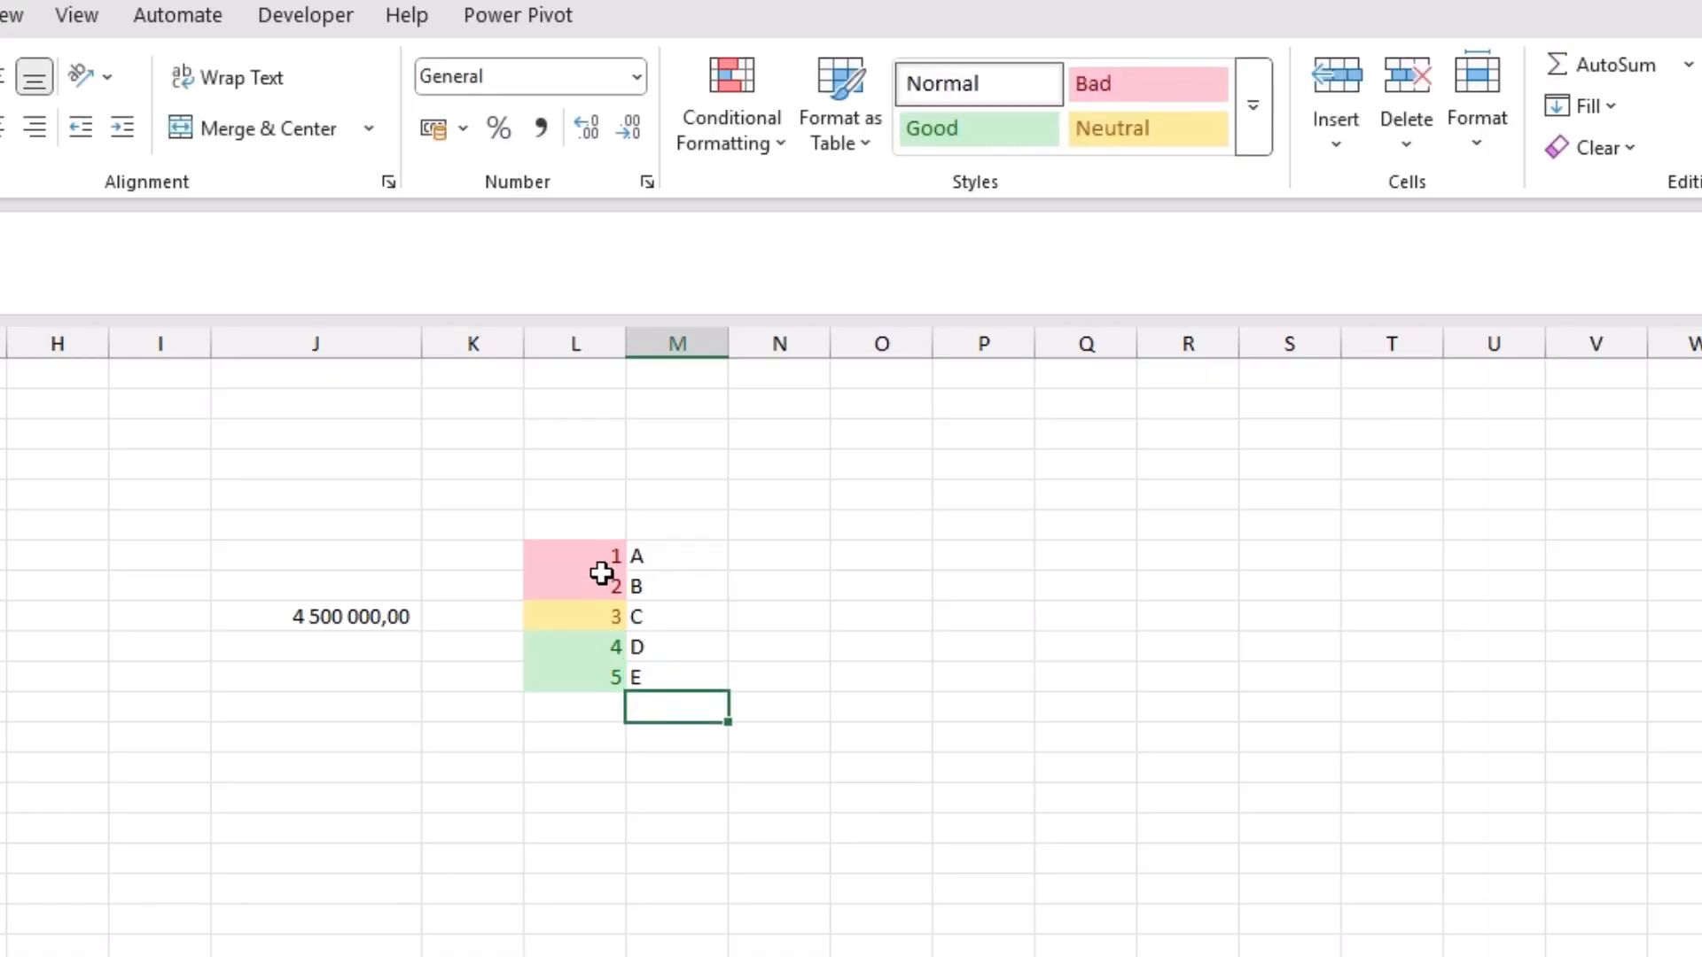
Step: Format the numbers 1 to 5 and letters A to E in L7:M11 as a table with headers, using a teal Medium style
{"action": "left_click_drag", "start_coordinate": [595, 558], "coordinate": [668, 682]}
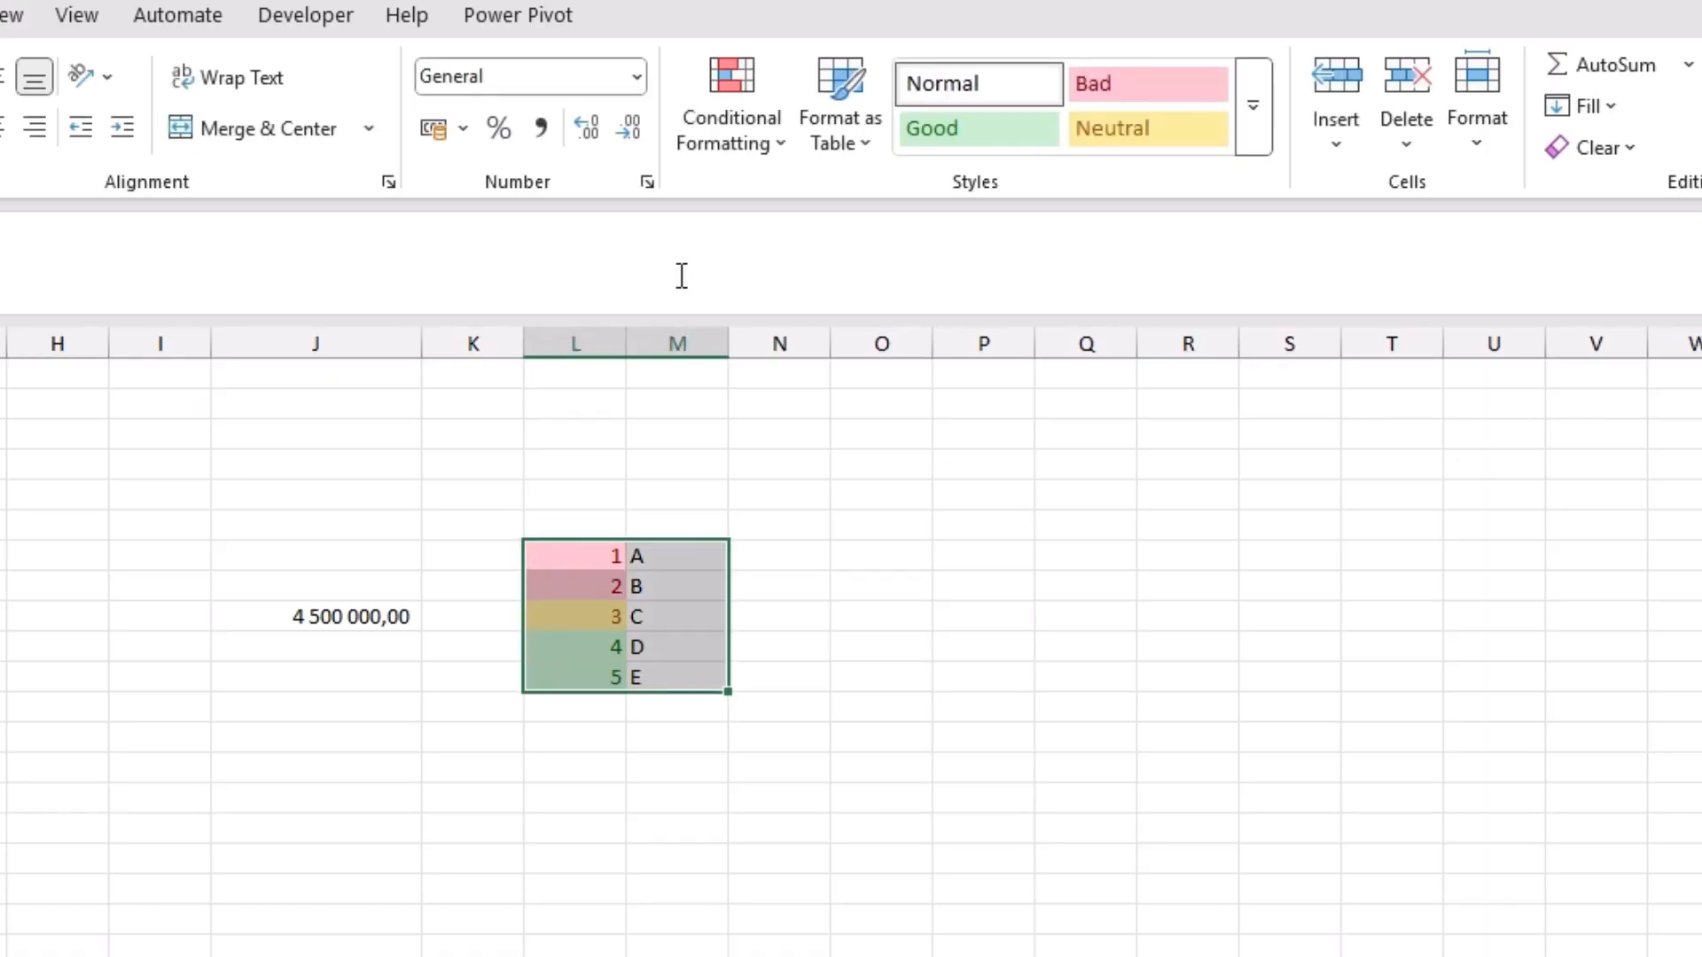
{"action": "left_click", "coordinate": [838, 110]}
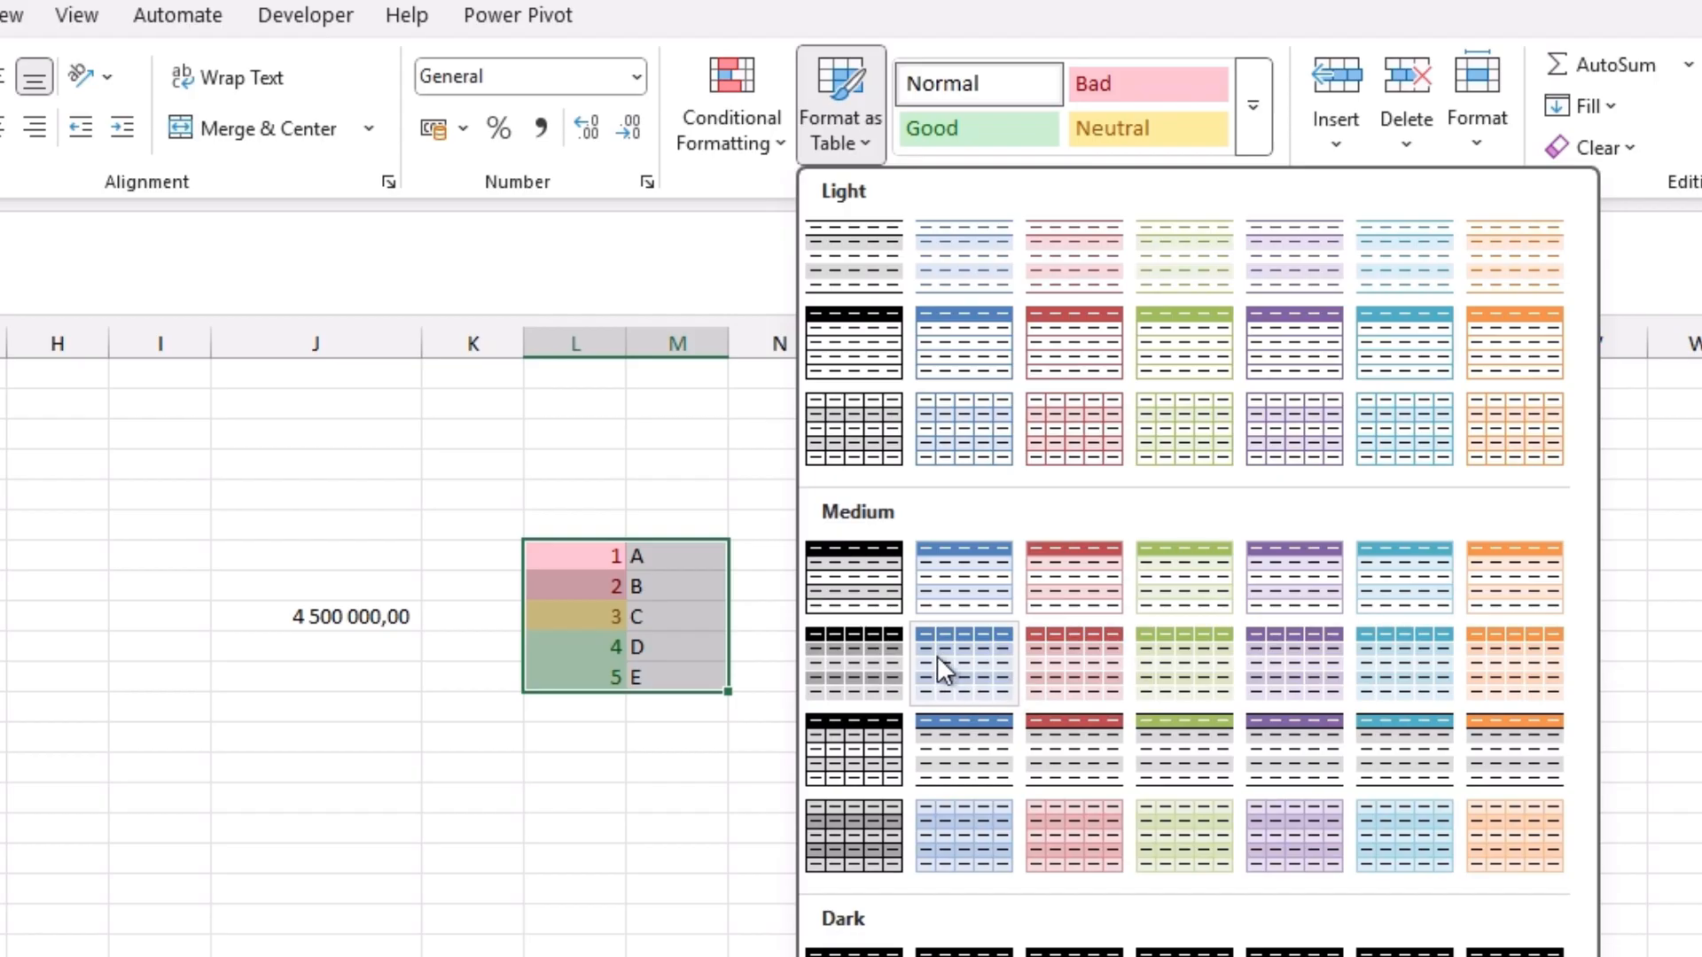
{"action": "left_click", "coordinate": [1373, 727]}
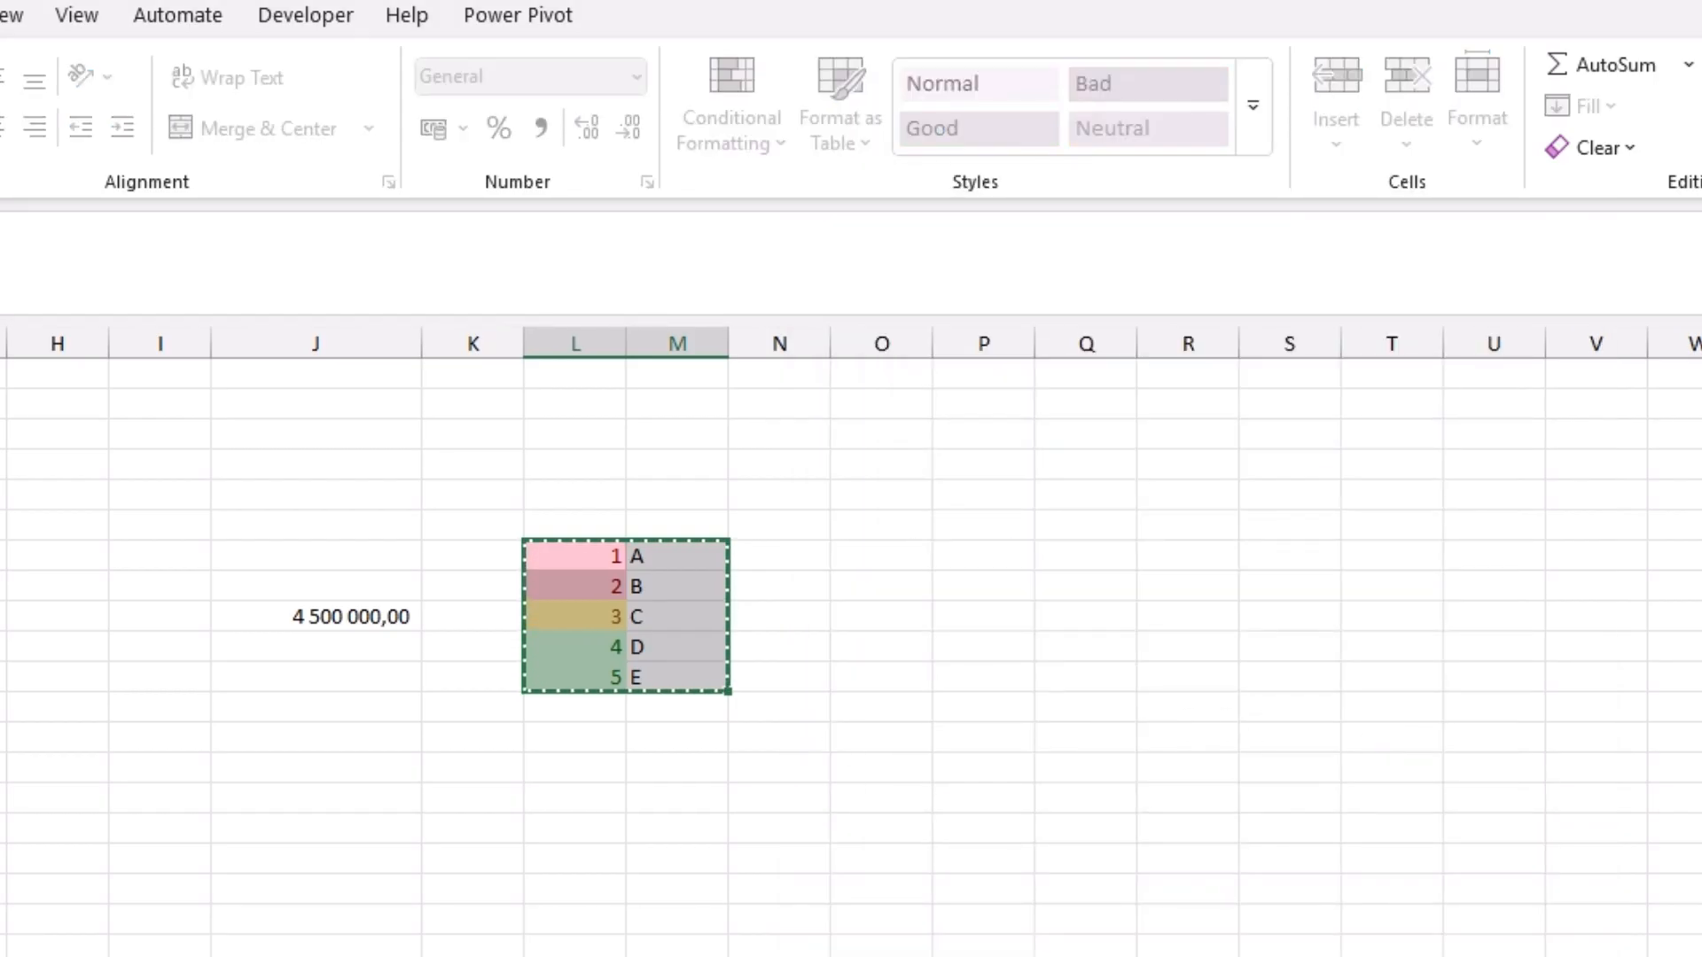
{"action": "left_click_drag", "start_coordinate": [1239, 950], "coordinate": [864, 596]}
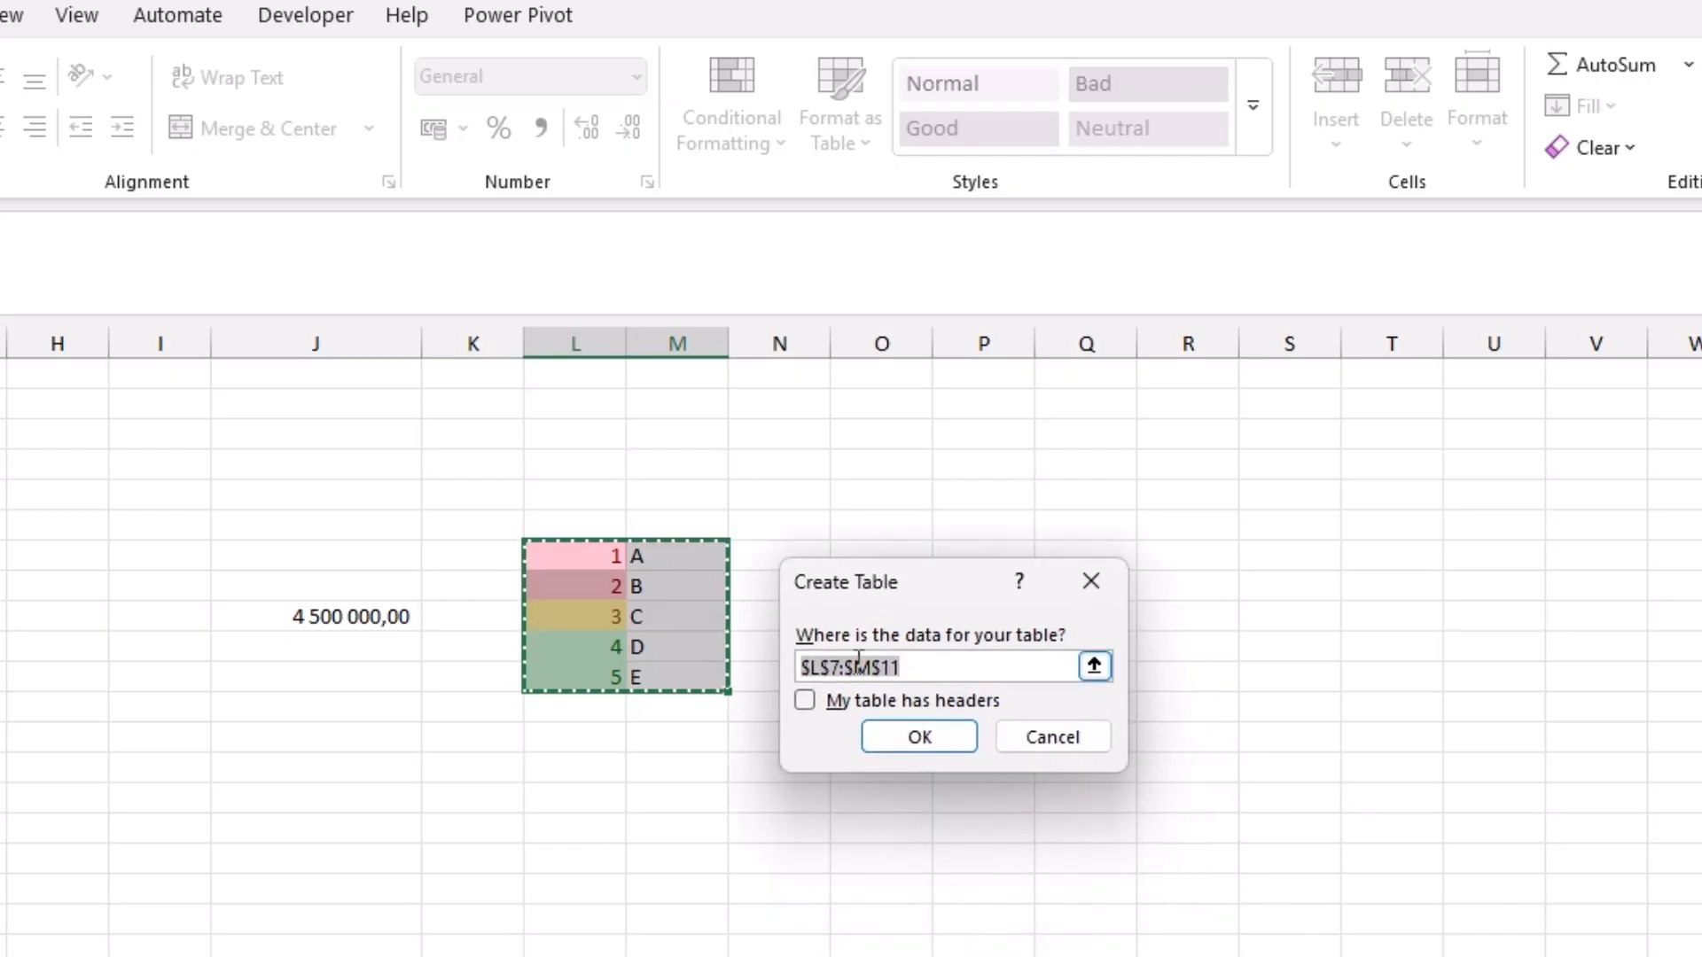
{"action": "left_click", "coordinate": [806, 701]}
{"action": "left_click", "coordinate": [918, 735]}
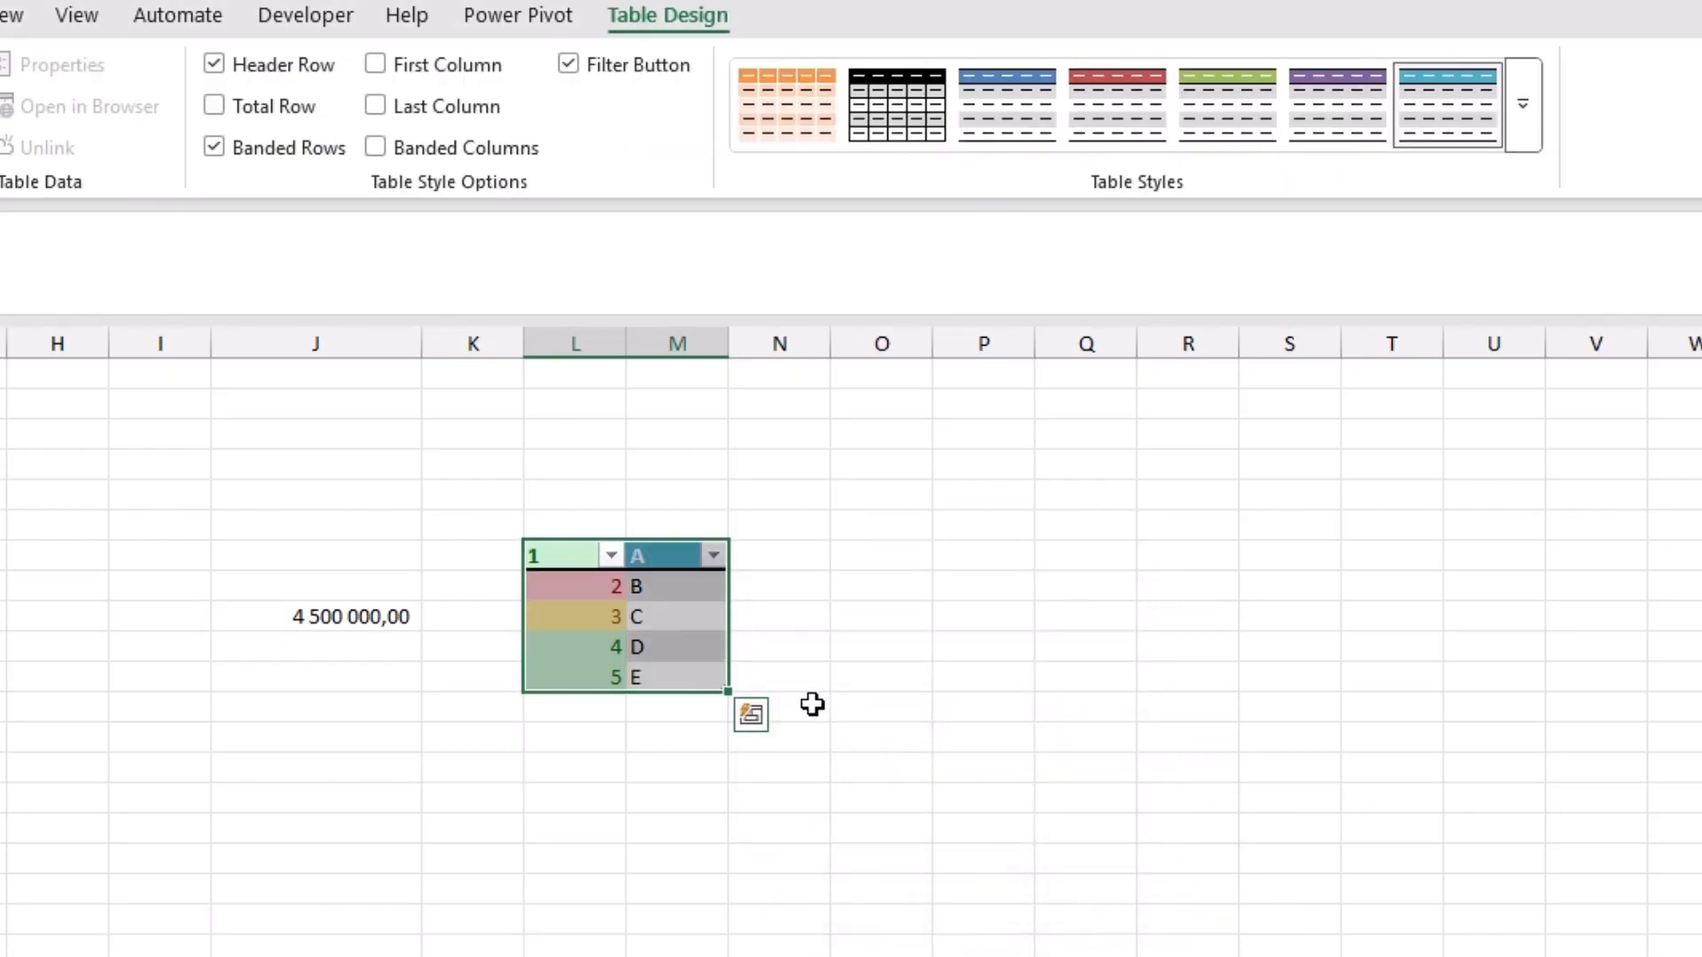
Step: Examine the sort and filter options of both table columns and select the header cells
{"action": "left_click", "coordinate": [611, 555]}
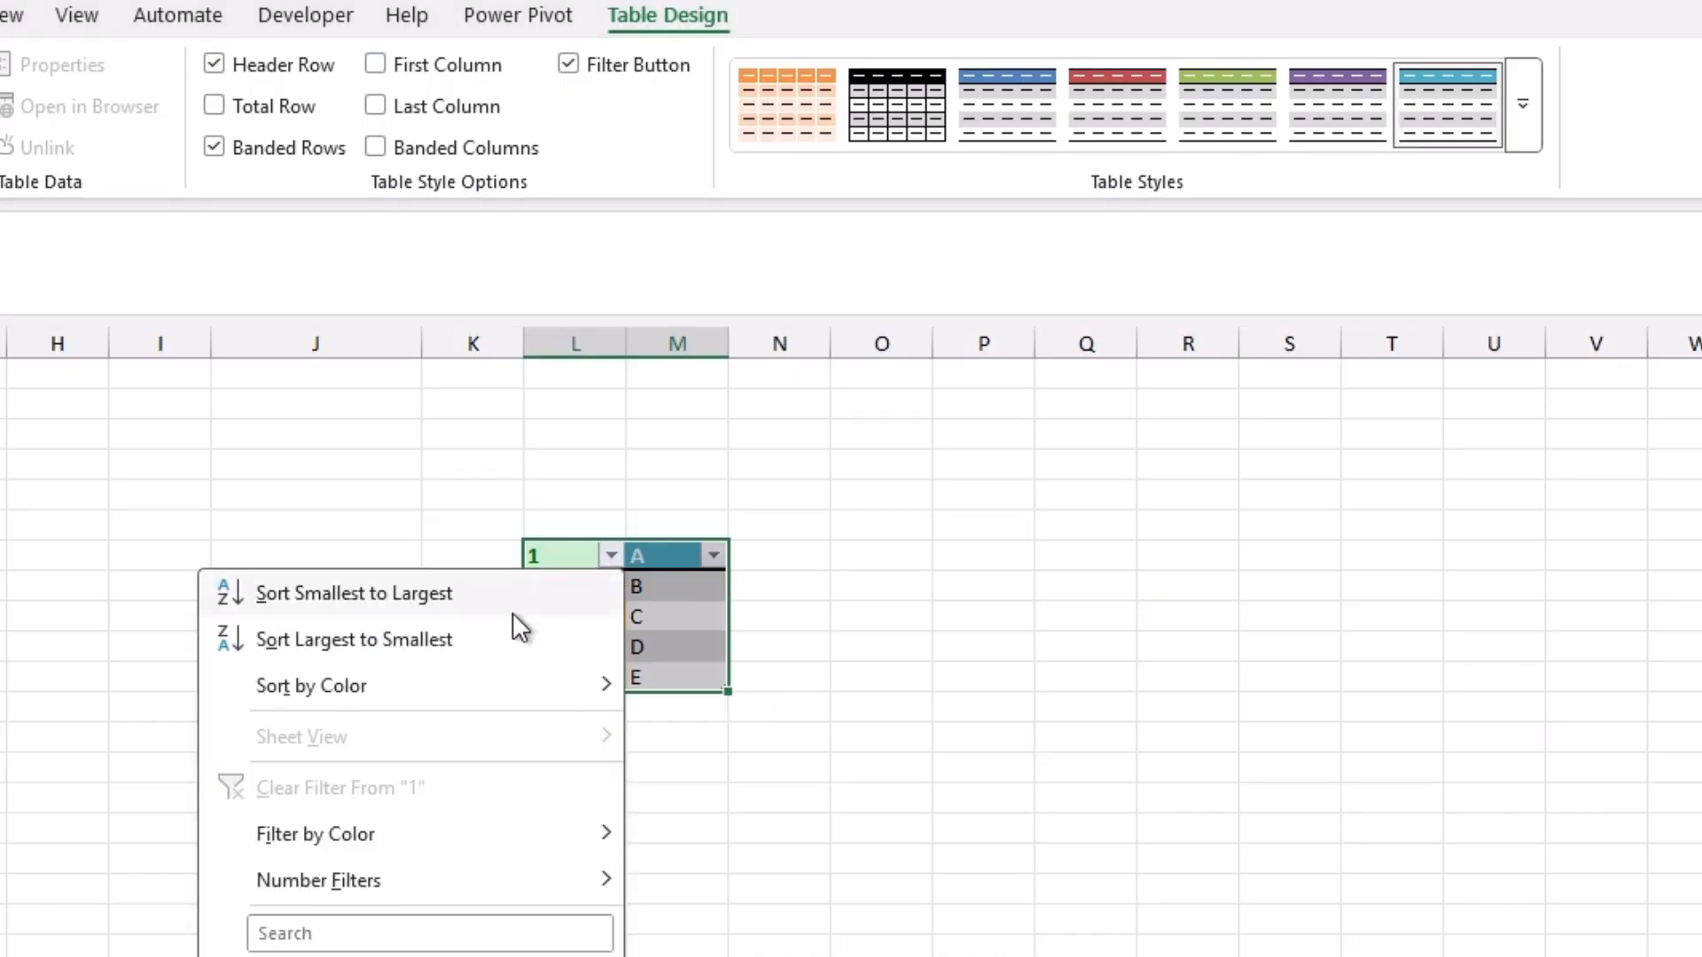
{"action": "left_click", "coordinate": [716, 551]}
{"action": "left_click", "coordinate": [712, 552]}
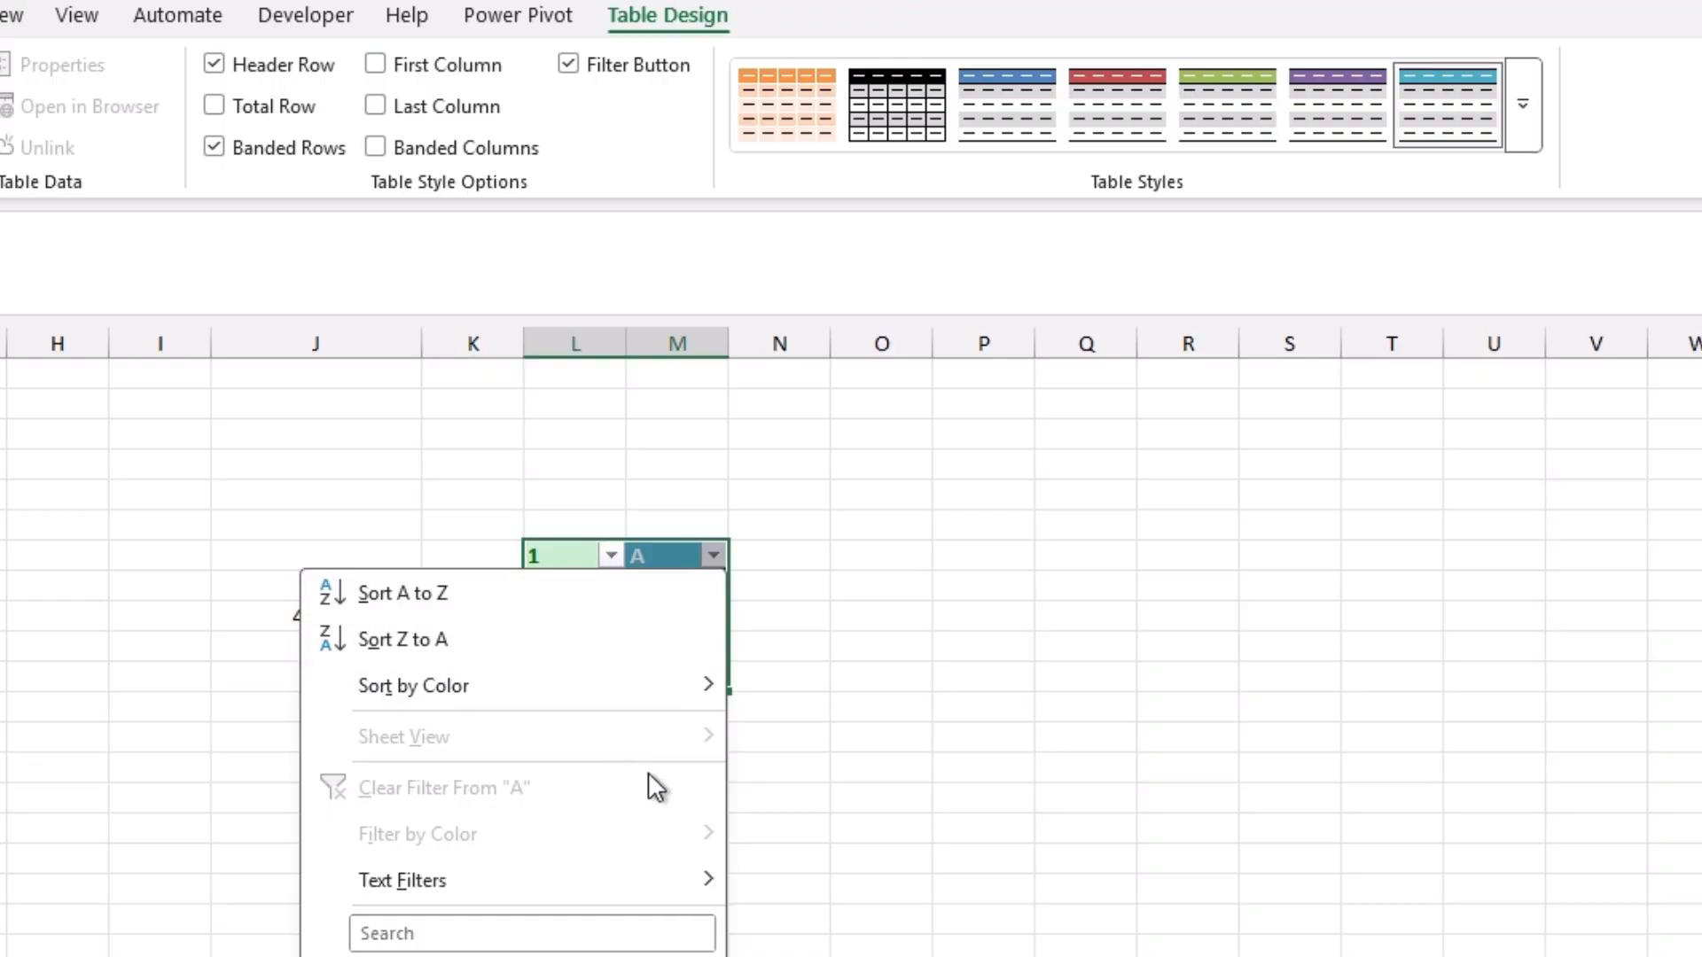
{"action": "left_click", "coordinate": [714, 557]}
{"action": "left_click_drag", "start_coordinate": [665, 561], "coordinate": [596, 556]}
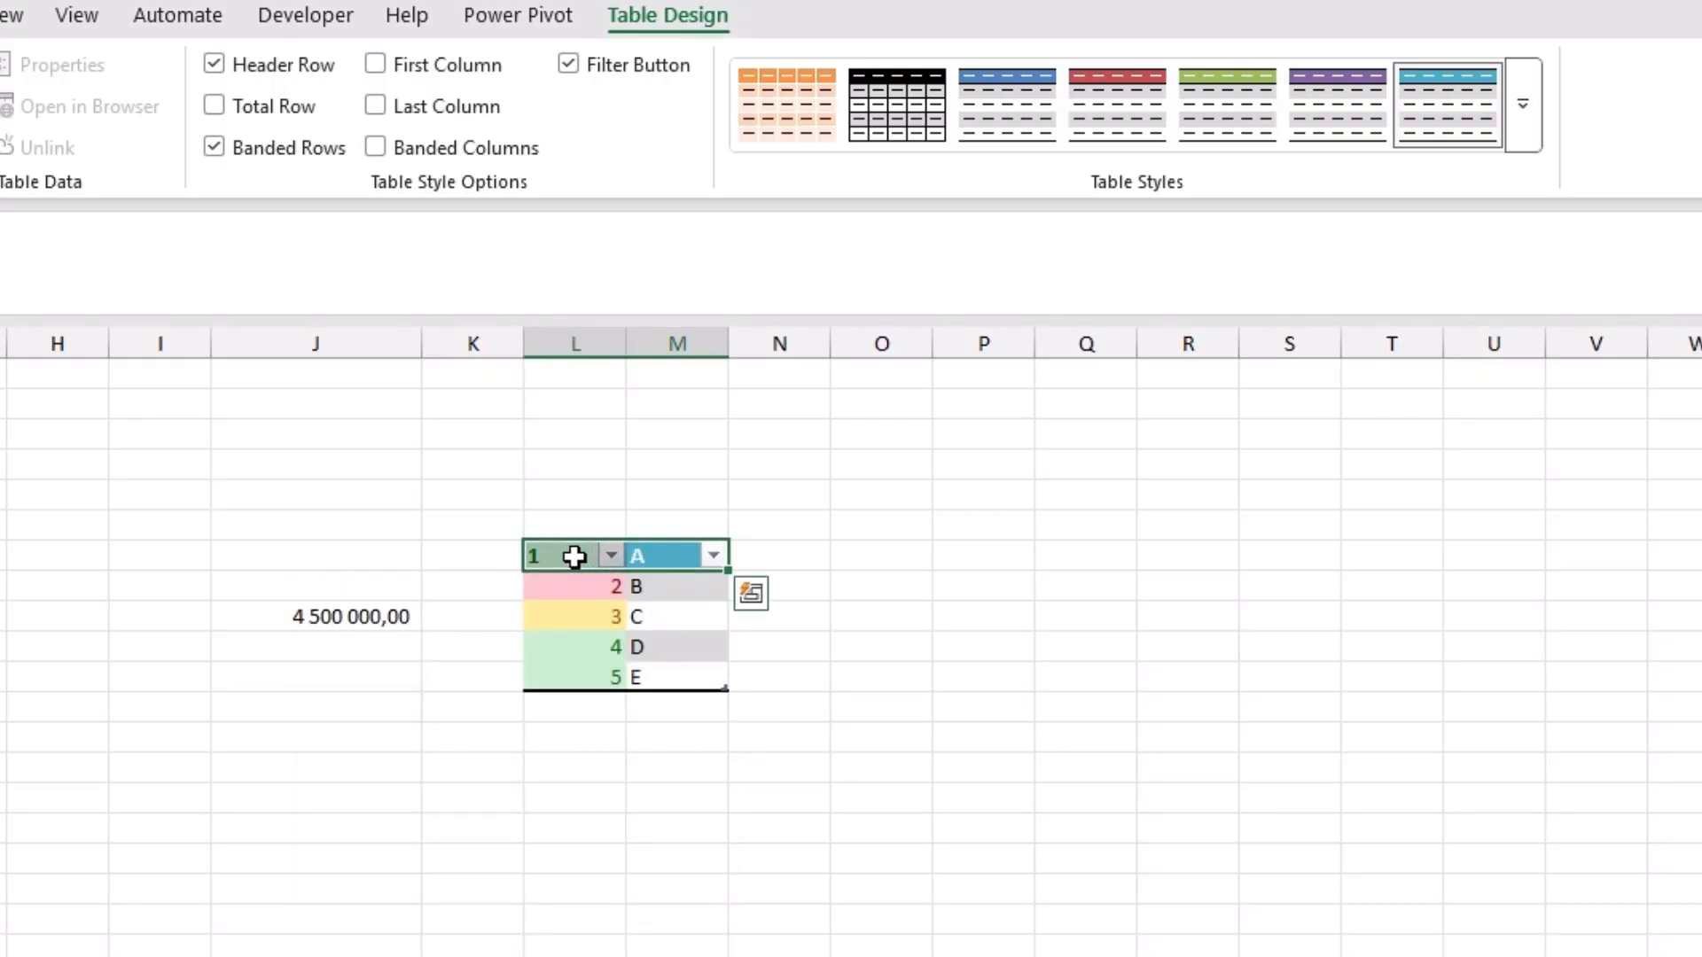
Step: Extend the table with a new row below 5 and E, containing 6 in column L and F in column M
{"action": "left_click", "coordinate": [597, 706]}
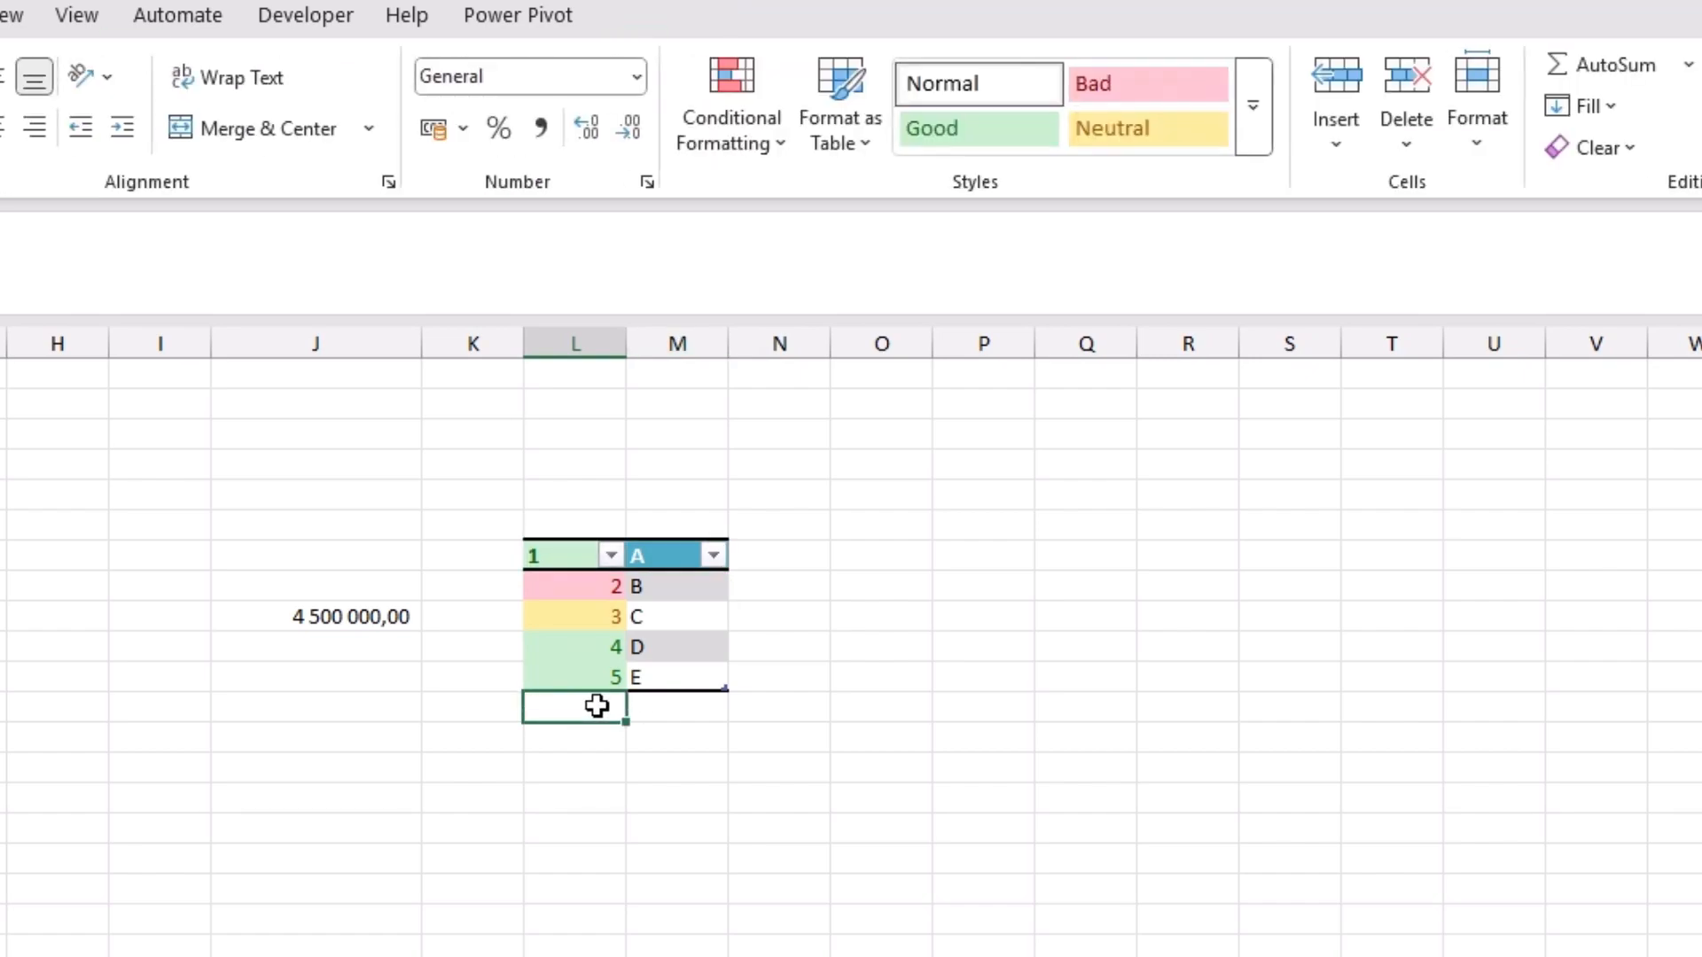
{"action": "type", "text": "6"}
{"action": "key", "text": "Return"}
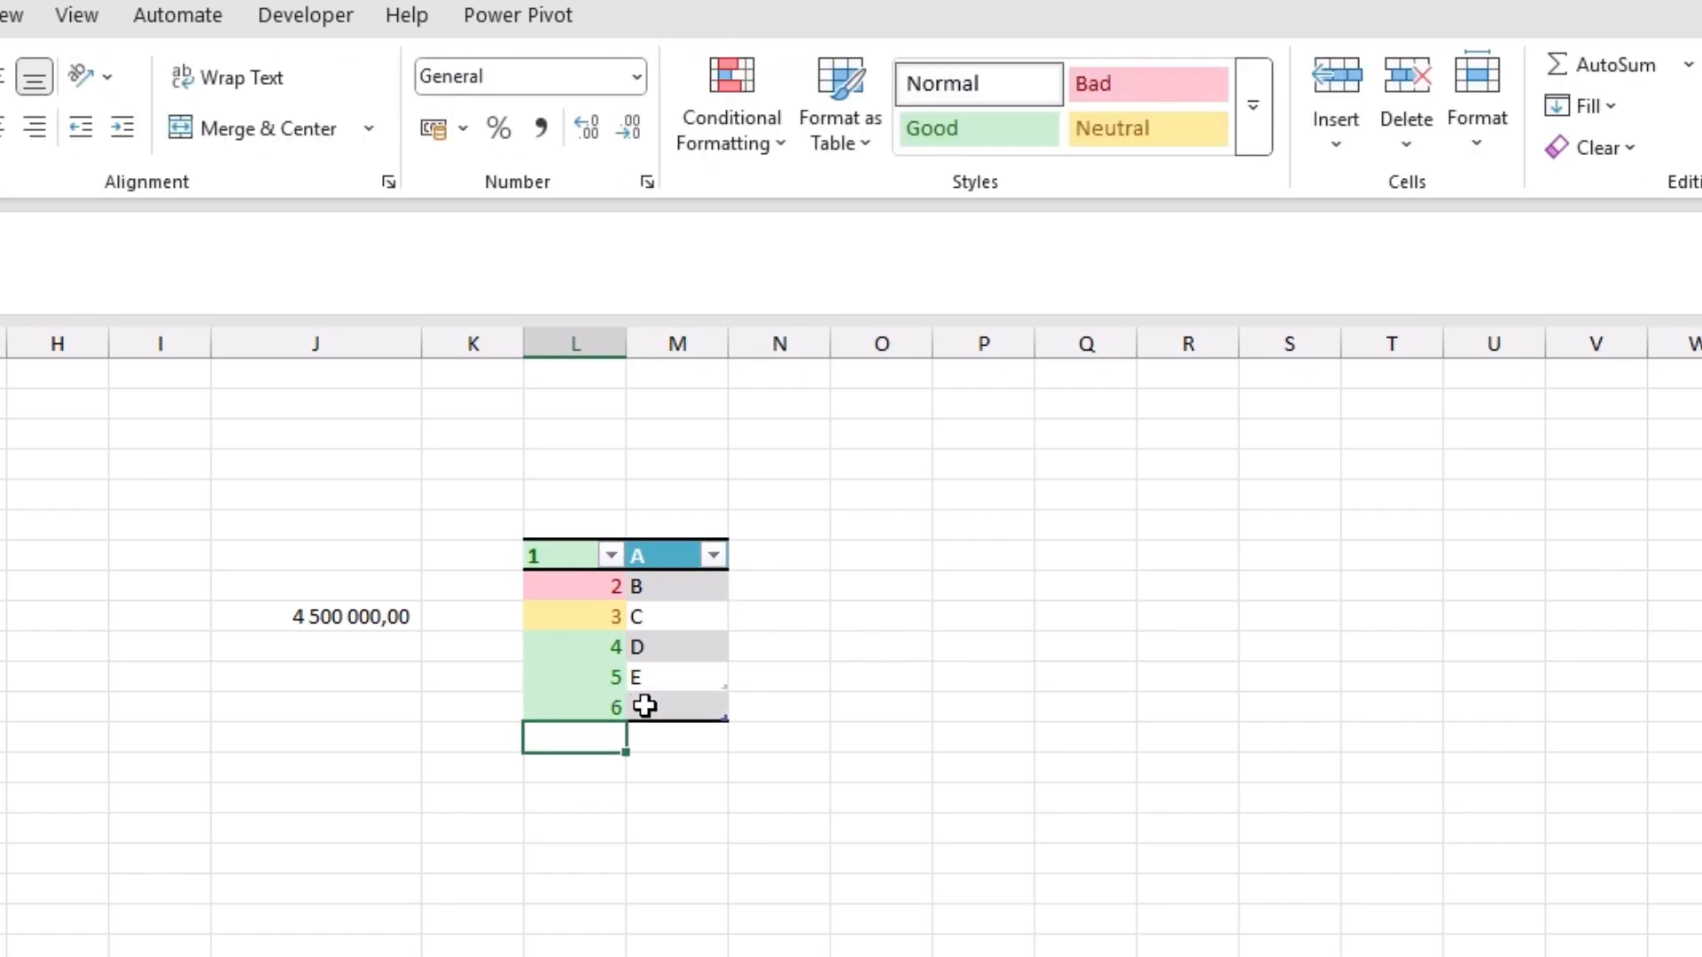
{"action": "left_click", "coordinate": [679, 707]}
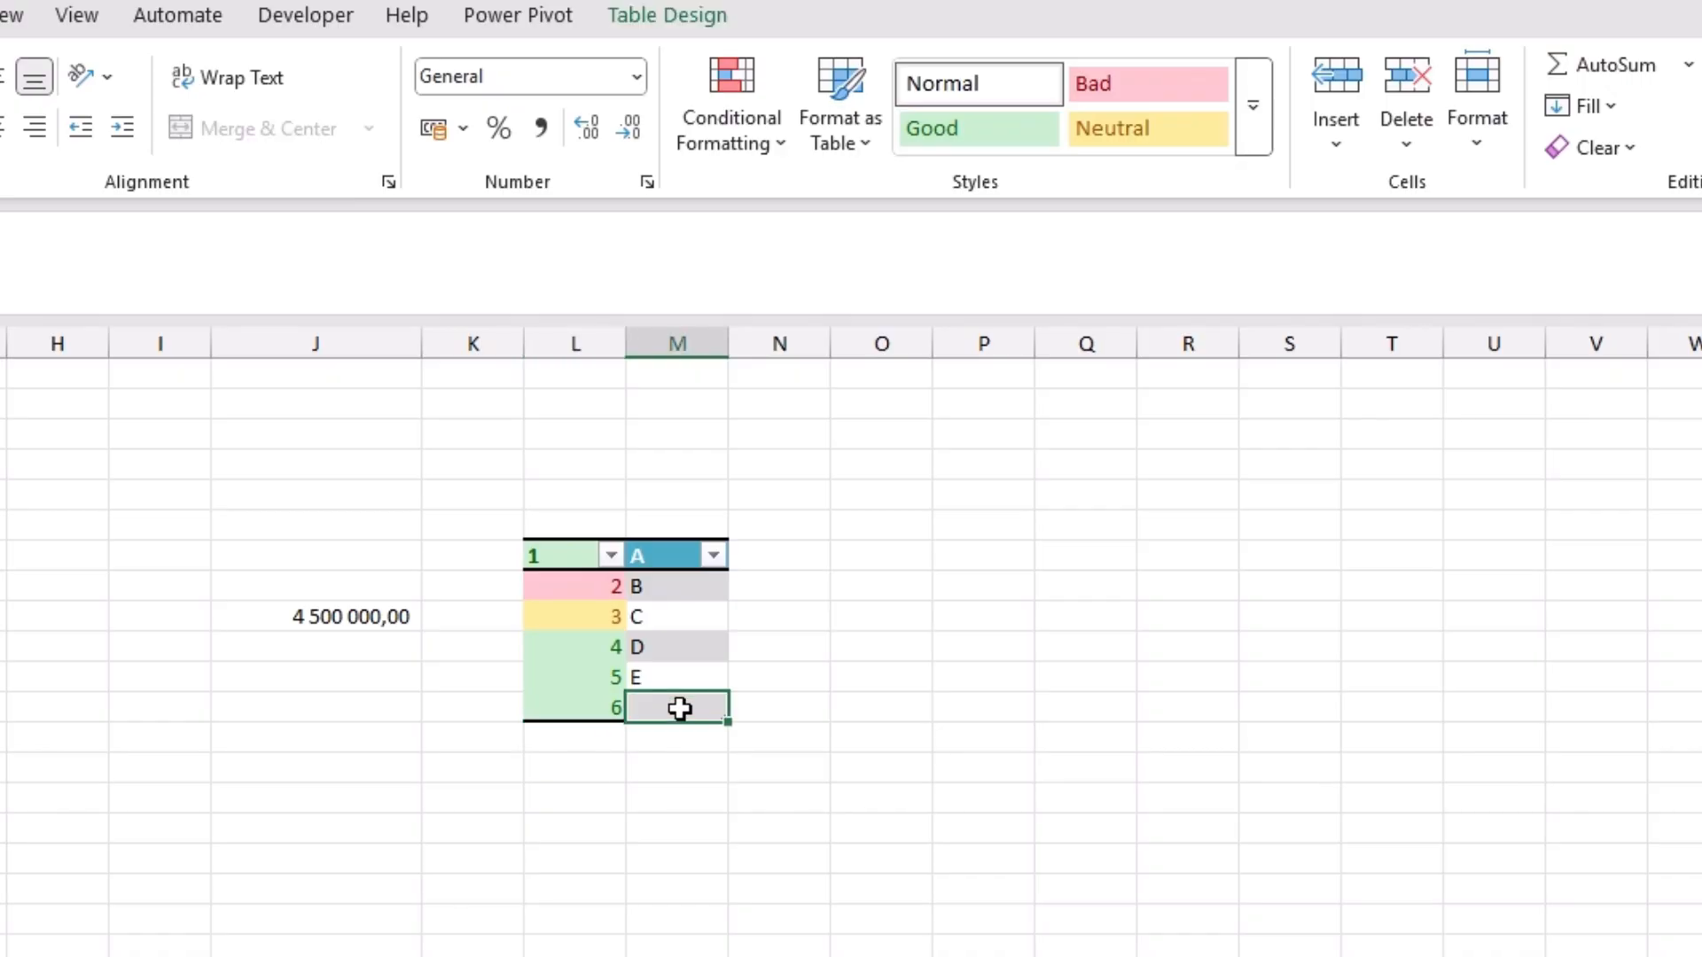
{"action": "type", "text": "F"}
{"action": "key", "text": "Return"}
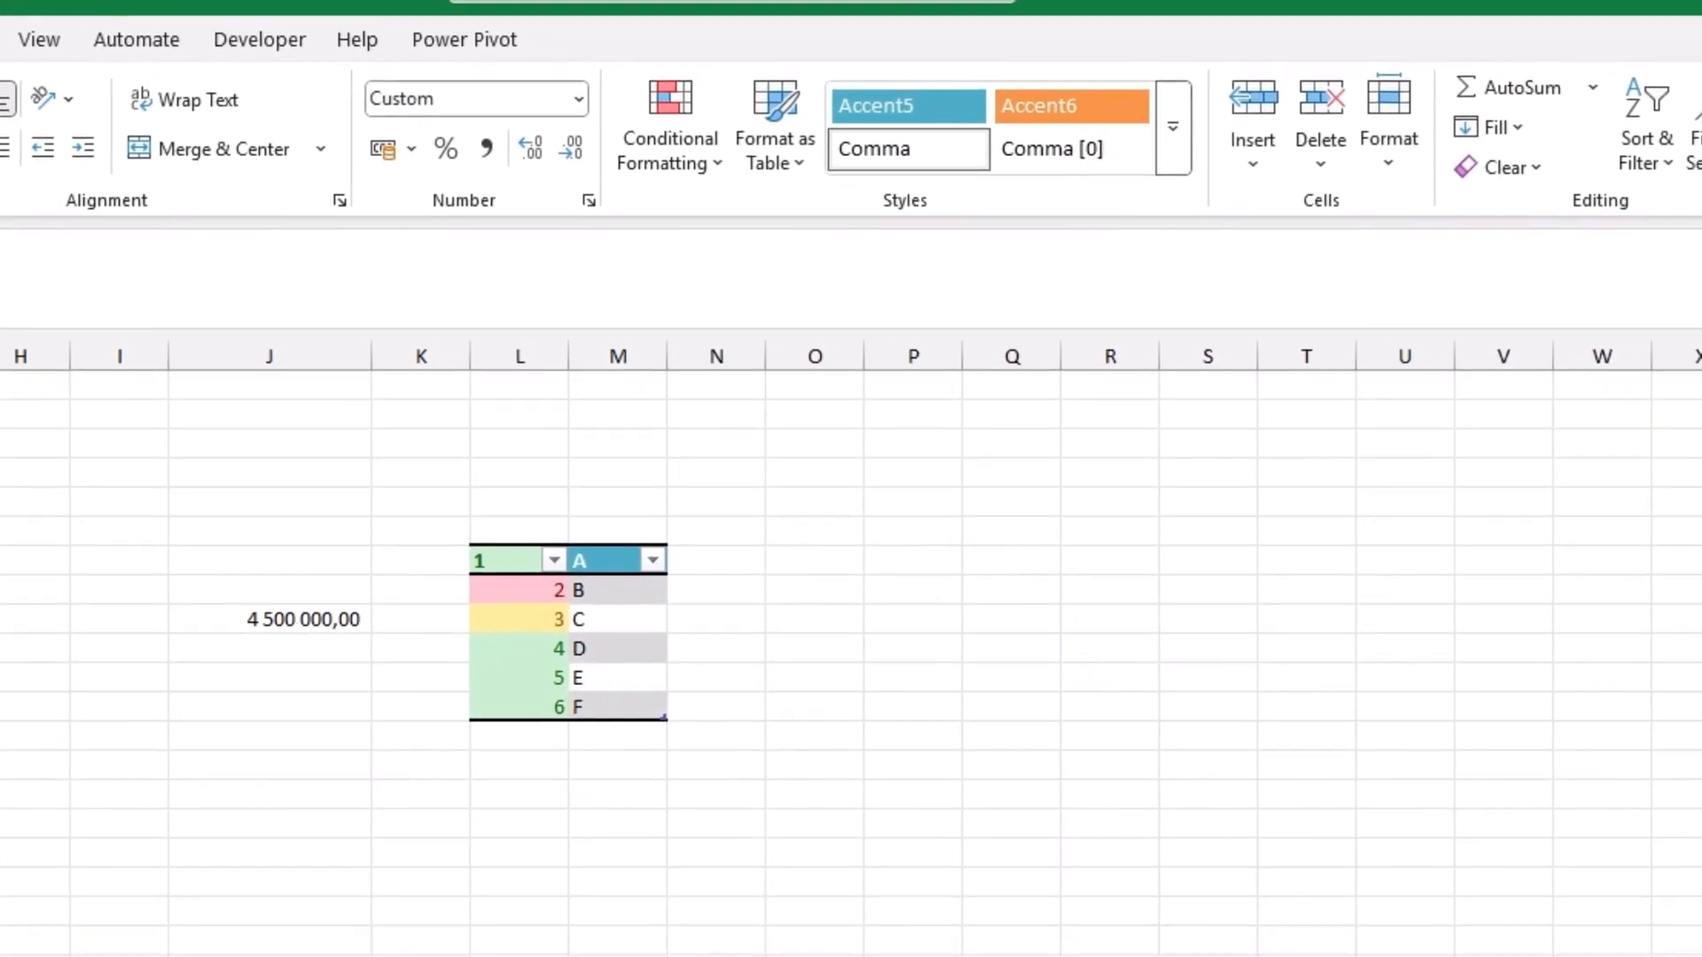
Step: Start a new cell style from the 4 500 000,00 cell and examine its Border, Font, Alignment and Number format options
{"action": "left_click", "coordinate": [302, 620]}
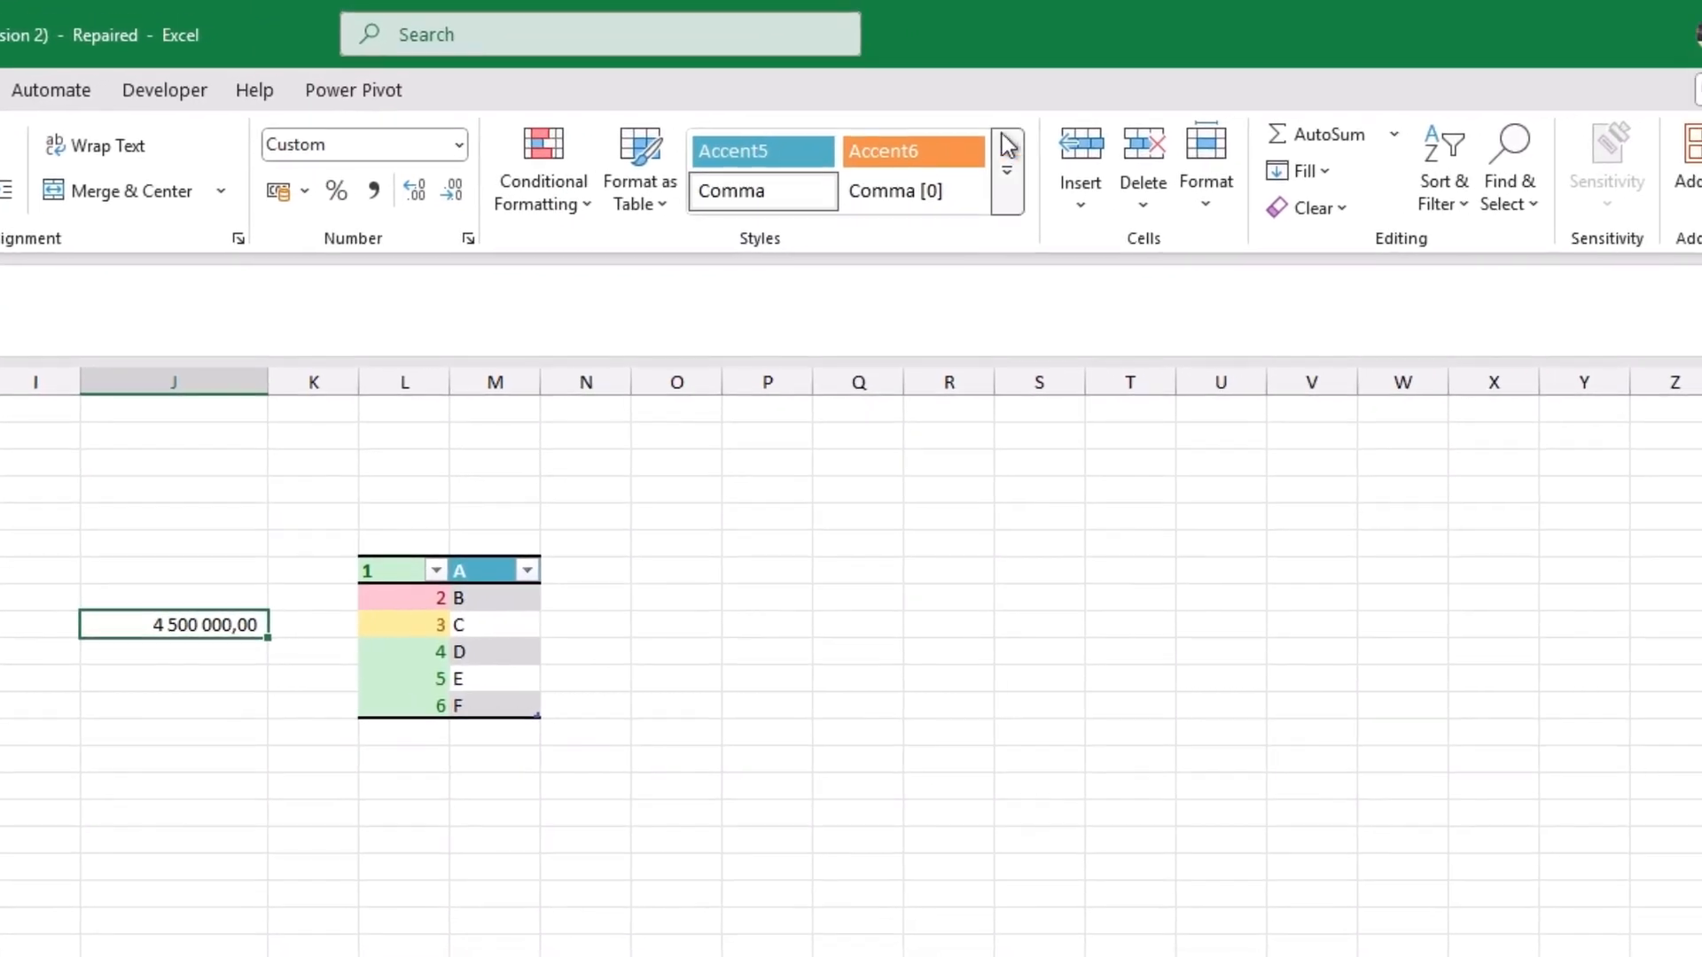
{"action": "left_click", "coordinate": [1012, 170]}
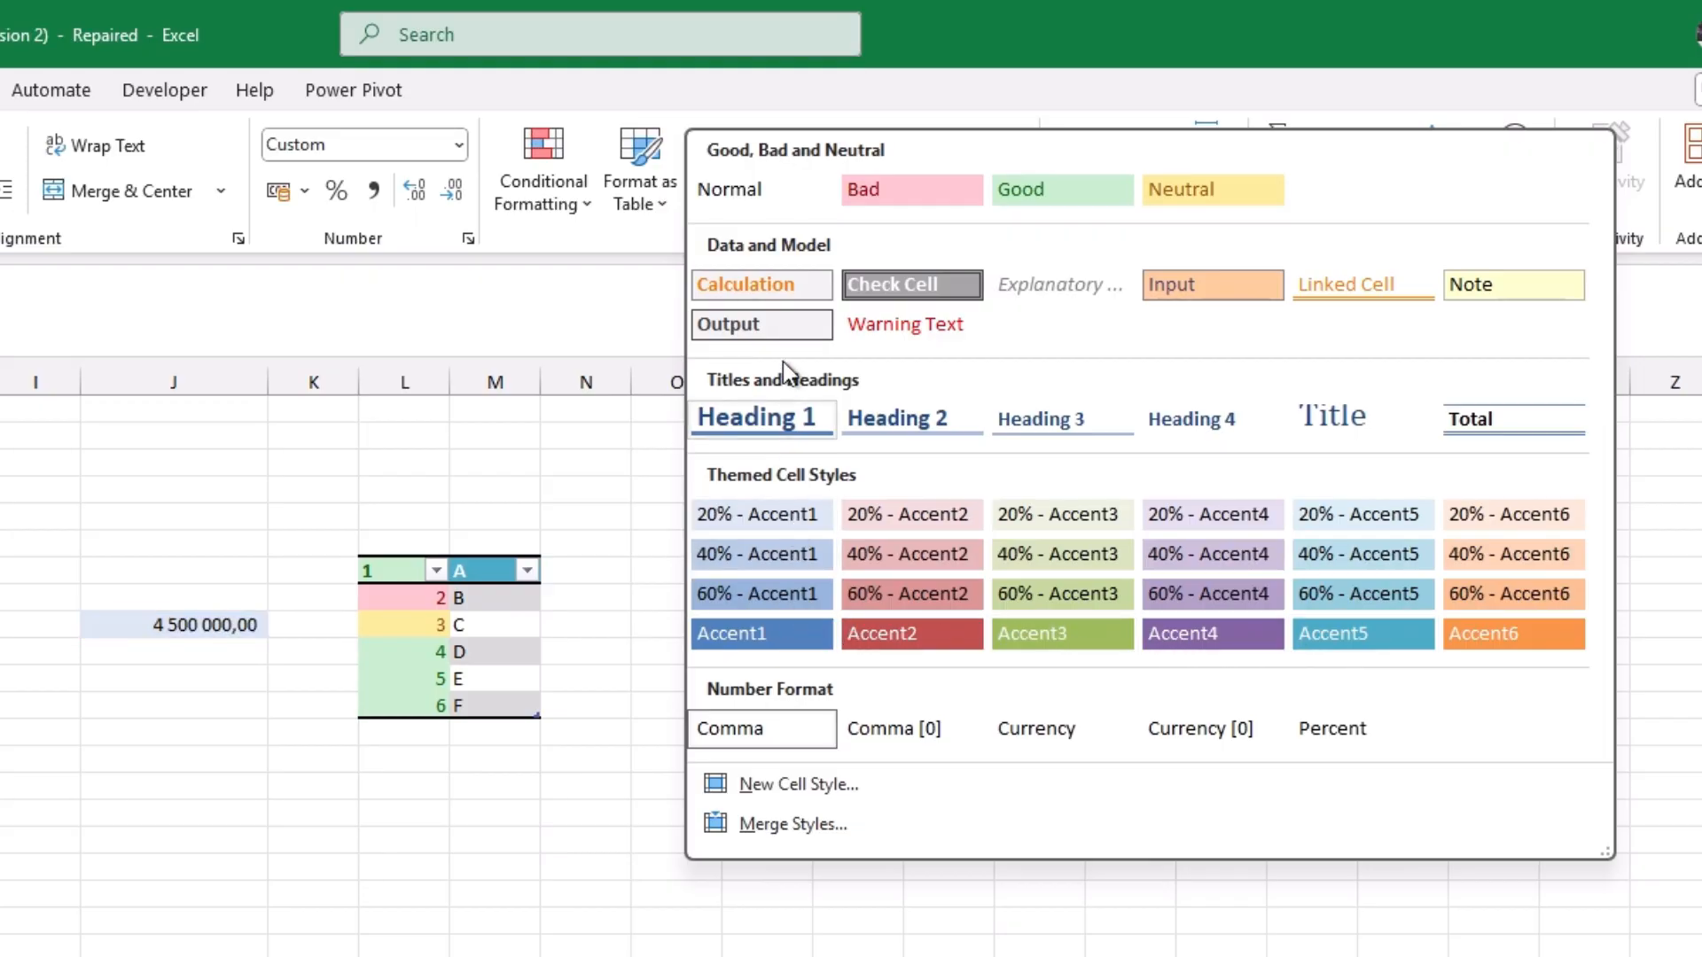
{"action": "left_click", "coordinate": [783, 774]}
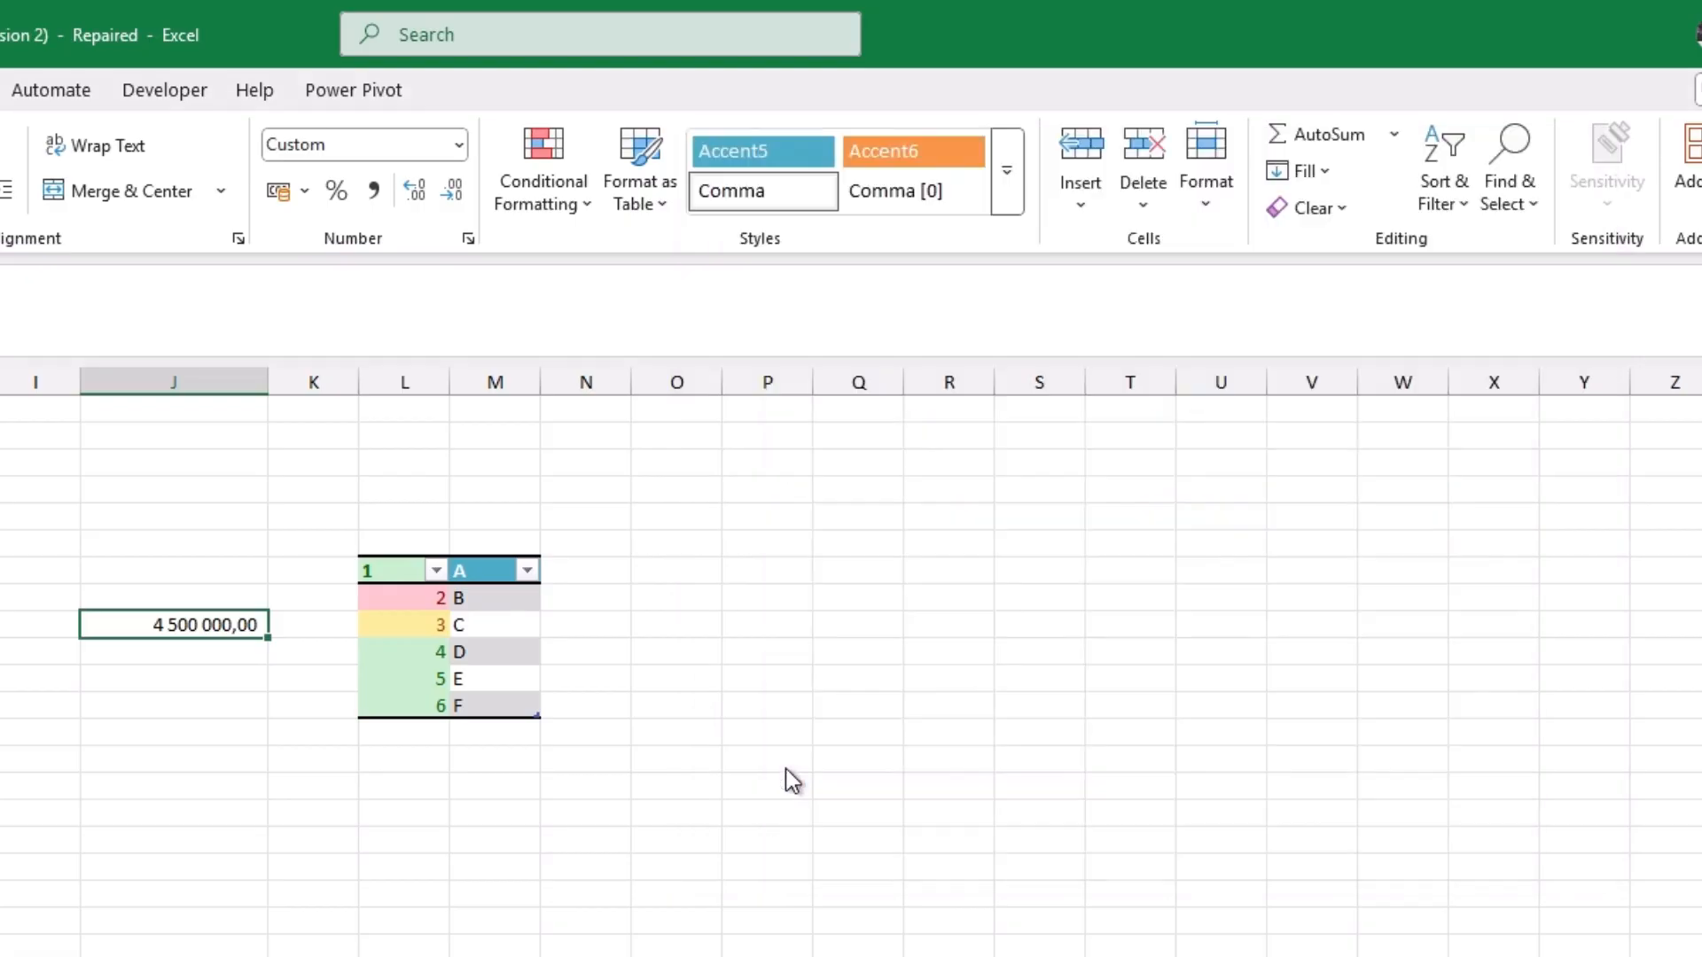
{"action": "left_click_drag", "start_coordinate": [236, 168], "coordinate": [535, 381]}
{"action": "left_click", "coordinate": [674, 467]}
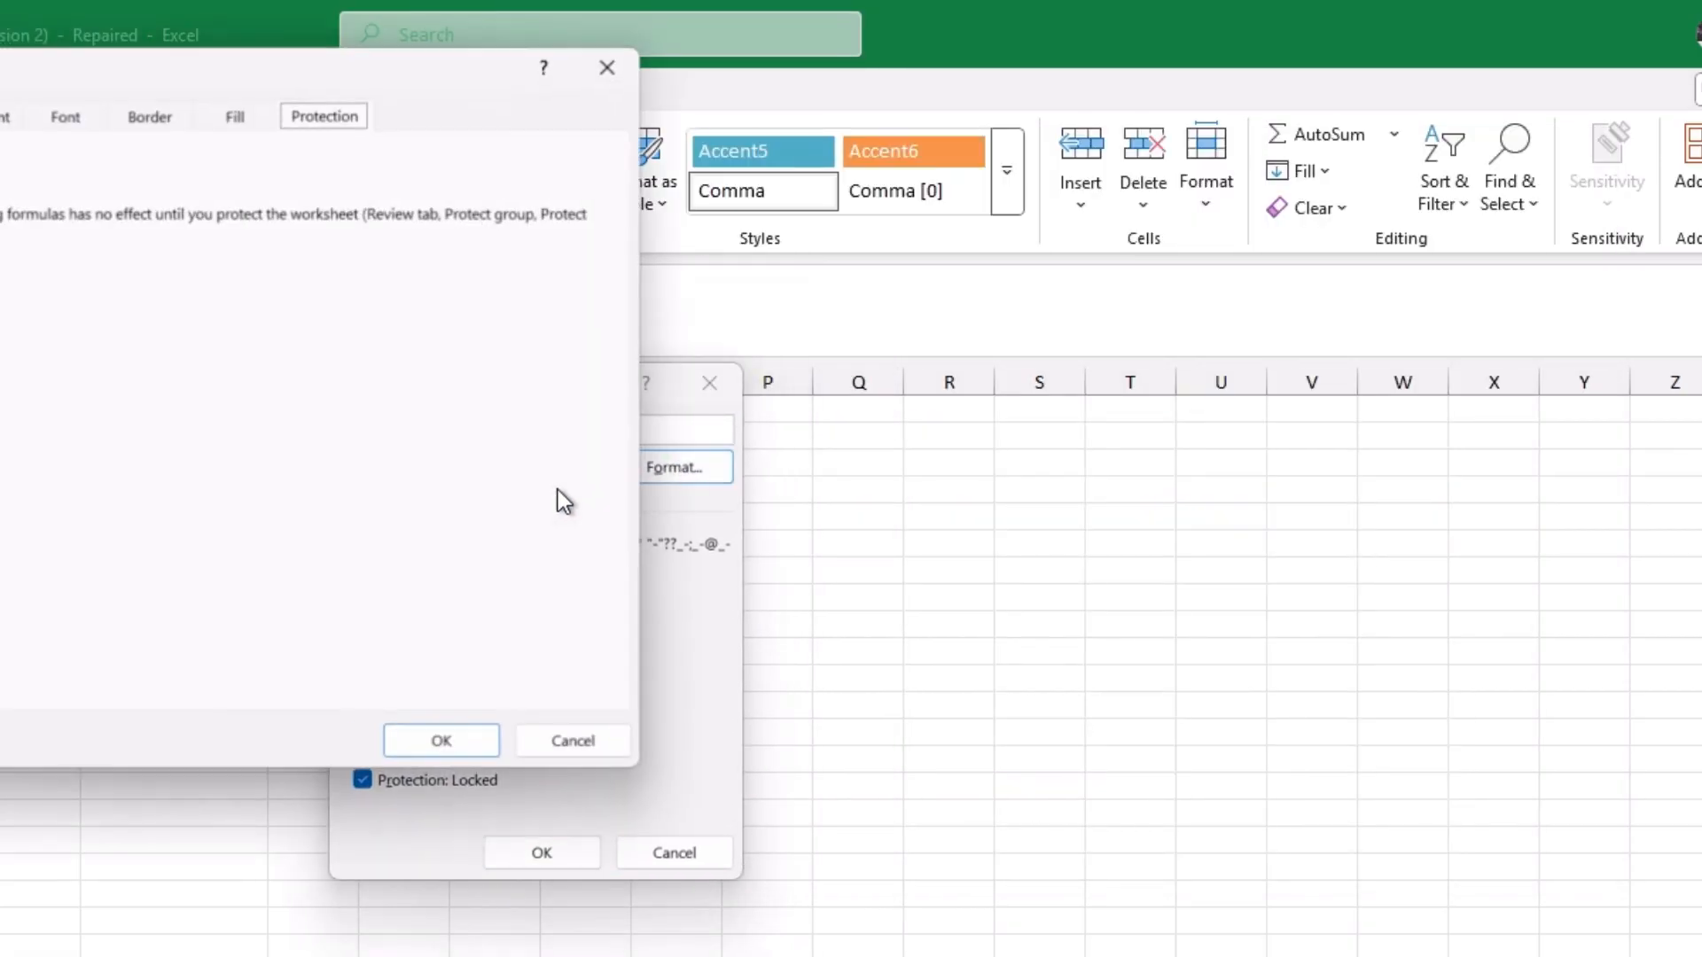
{"action": "left_click", "coordinate": [130, 121]}
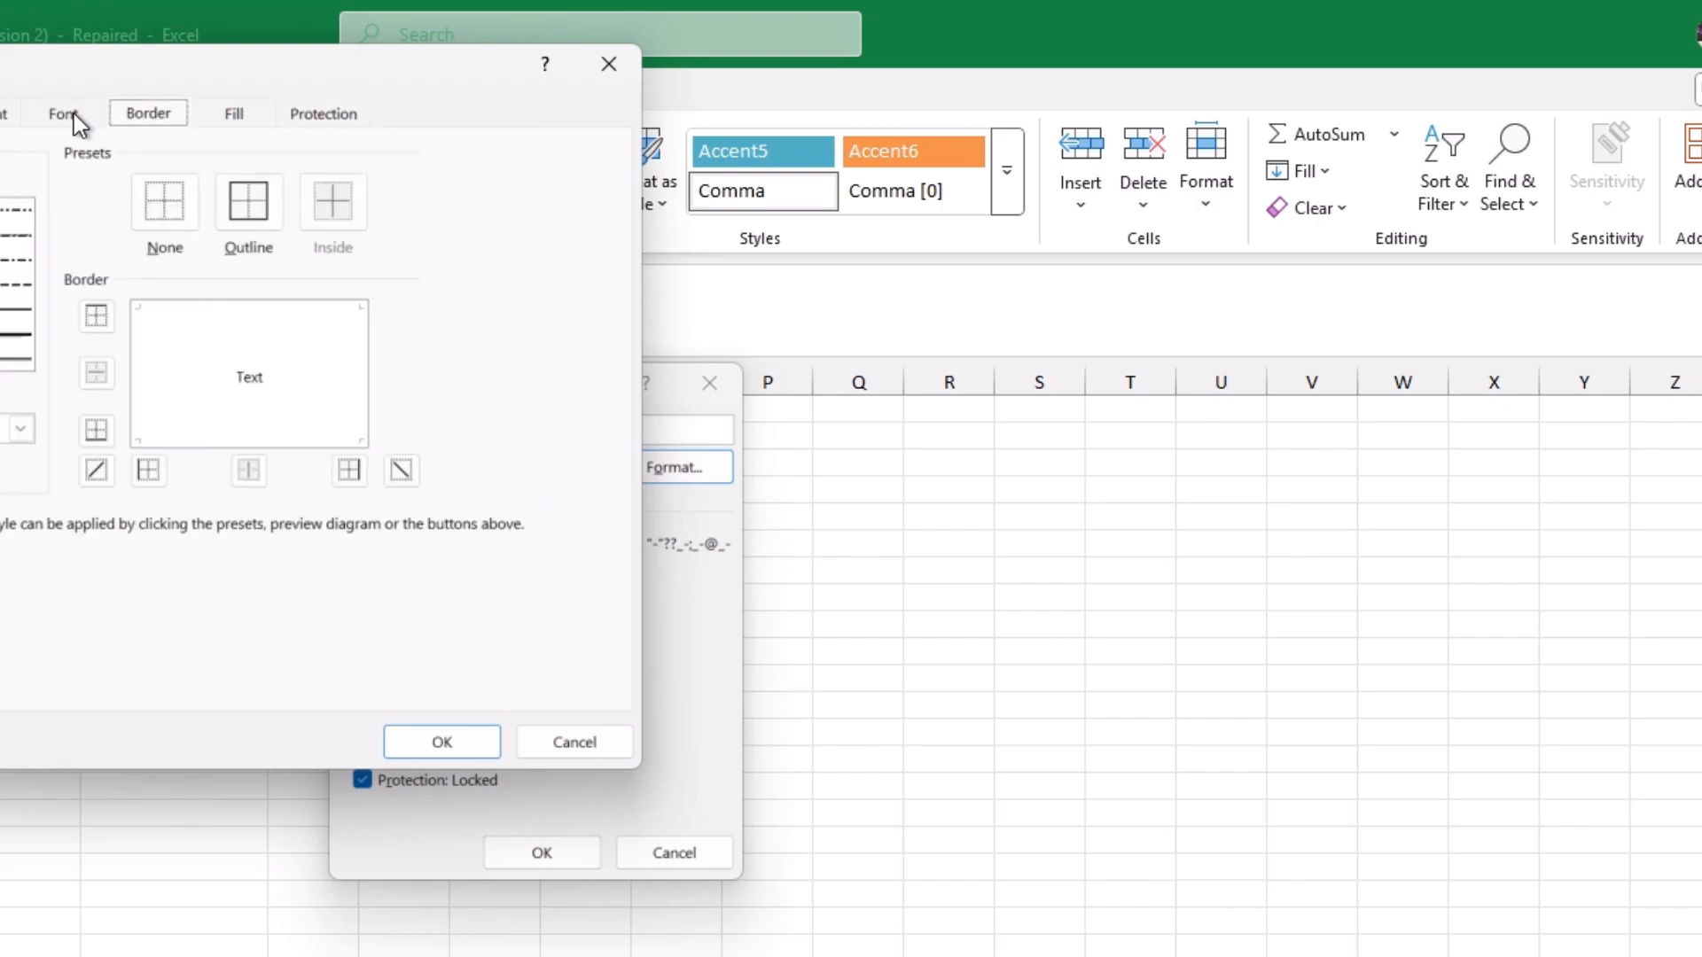
{"action": "left_click_drag", "start_coordinate": [76, 76], "coordinate": [466, 308]}
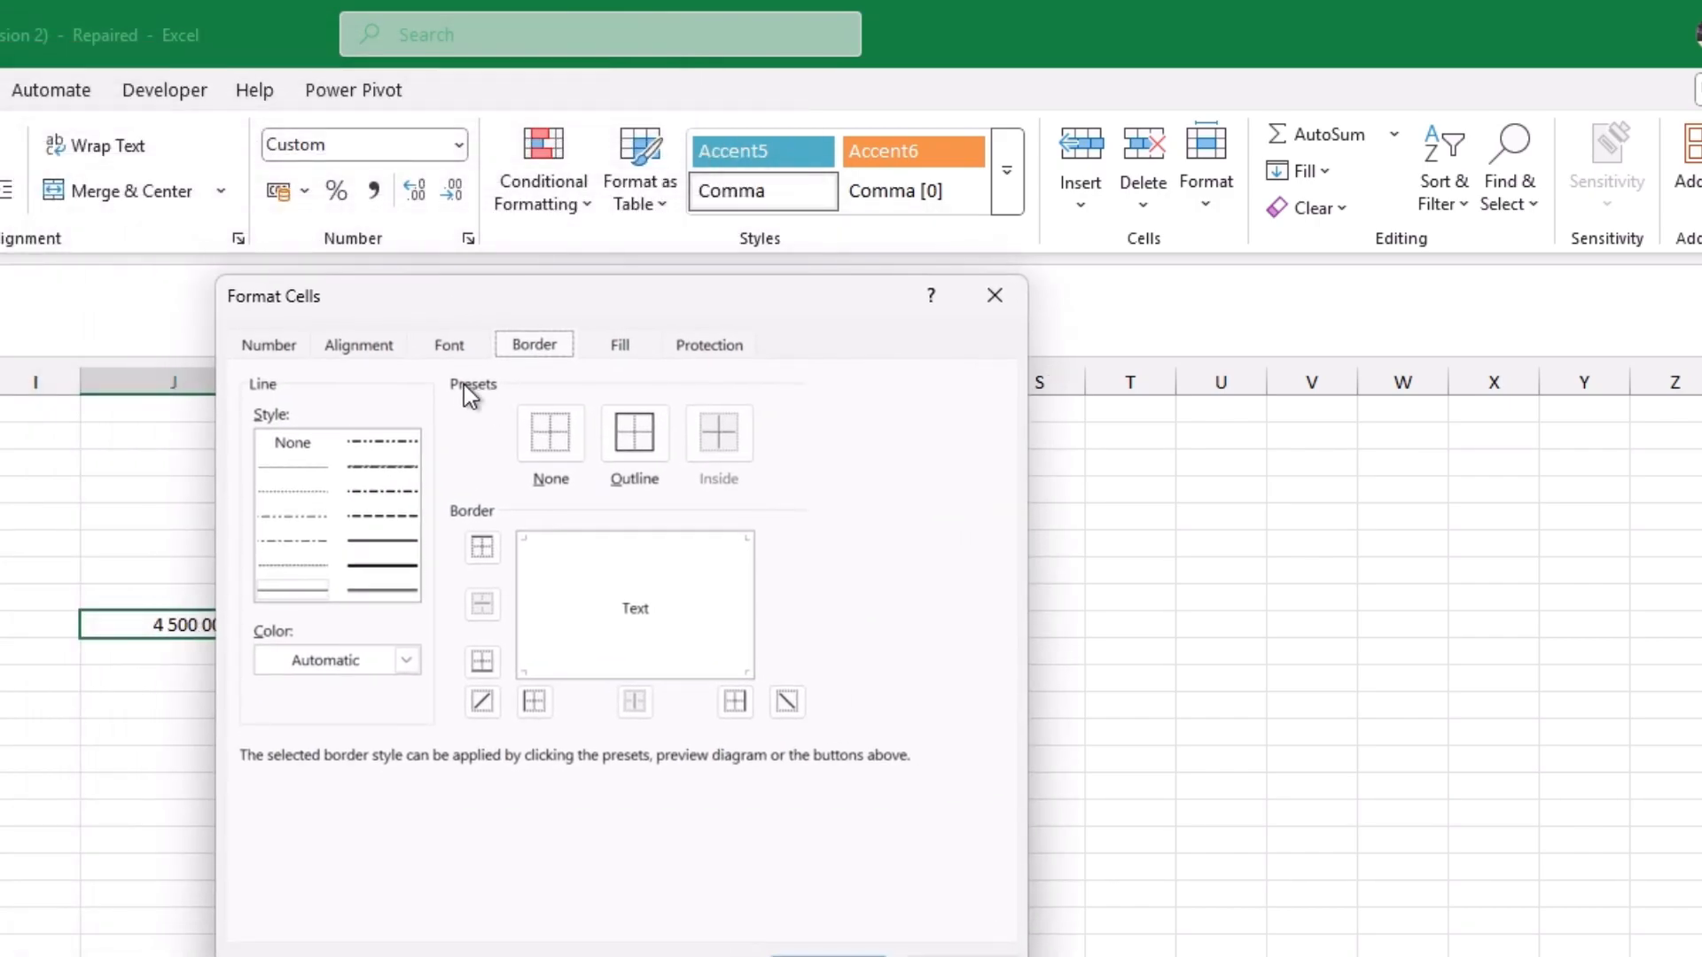
{"action": "left_click", "coordinate": [441, 344]}
{"action": "left_click", "coordinate": [341, 343]}
{"action": "left_click", "coordinate": [293, 349]}
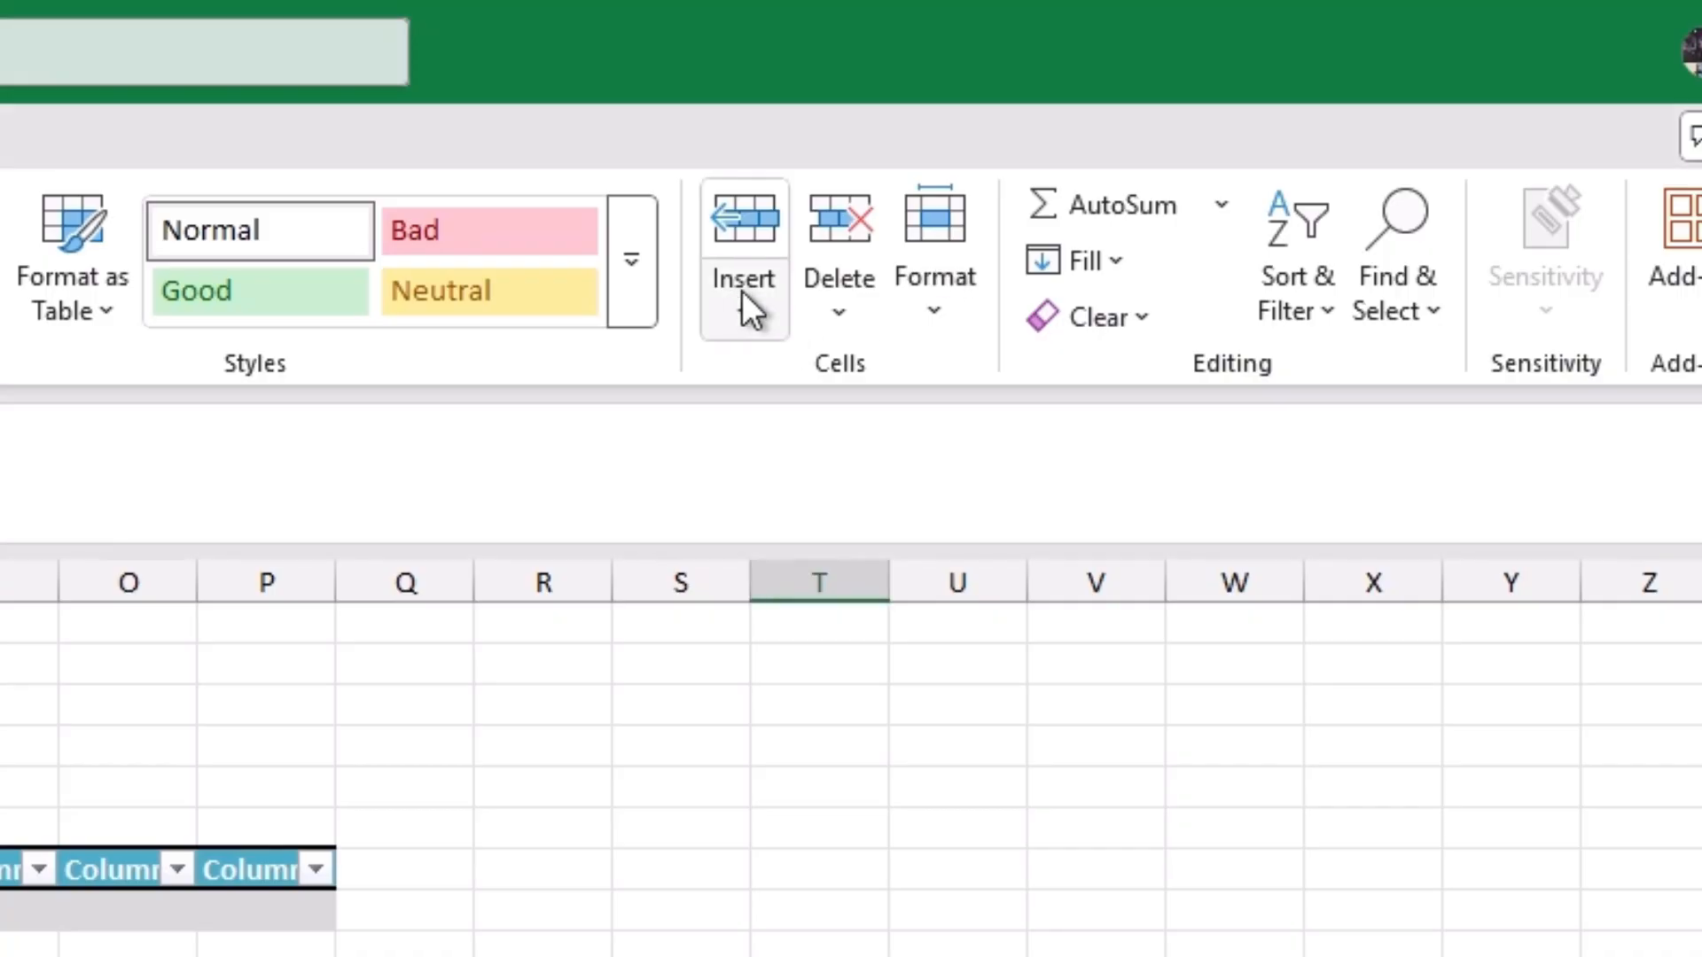
Step: Look through the Insert, Delete and Format cell options with an empty cell in column T selected
{"action": "left_click", "coordinate": [742, 292]}
{"action": "left_click", "coordinate": [838, 306]}
{"action": "left_click", "coordinate": [853, 315]}
{"action": "left_click", "coordinate": [925, 306]}
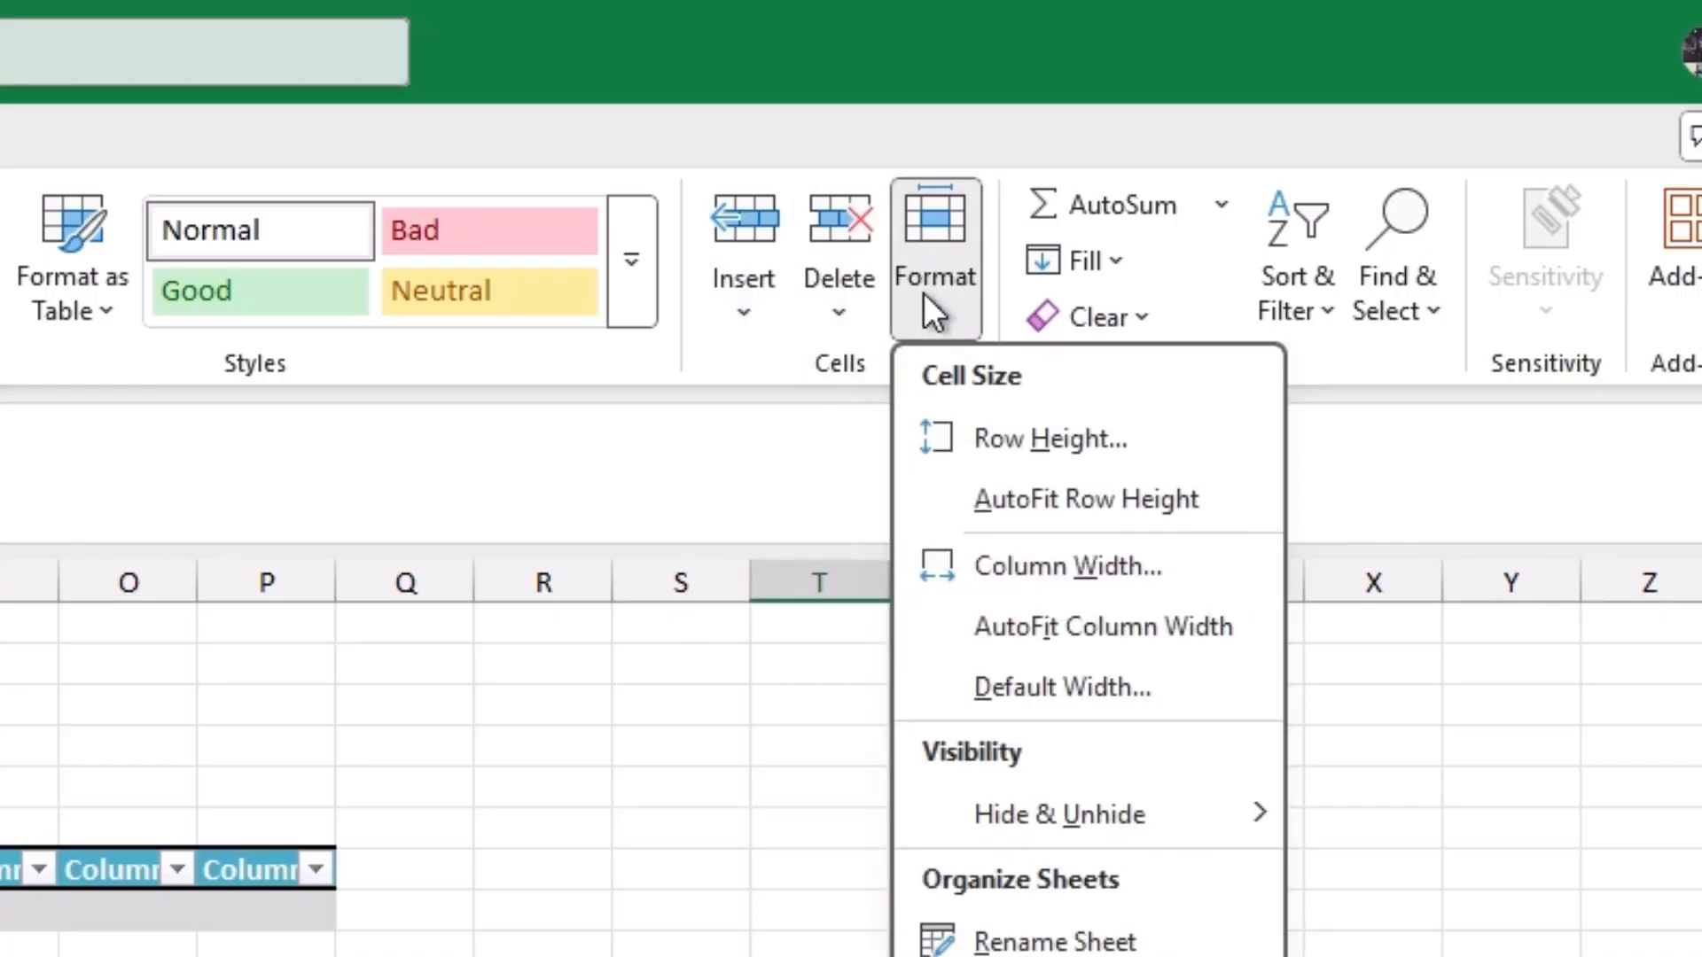
{"action": "left_click", "coordinate": [795, 780]}
{"action": "left_click", "coordinate": [795, 780]}
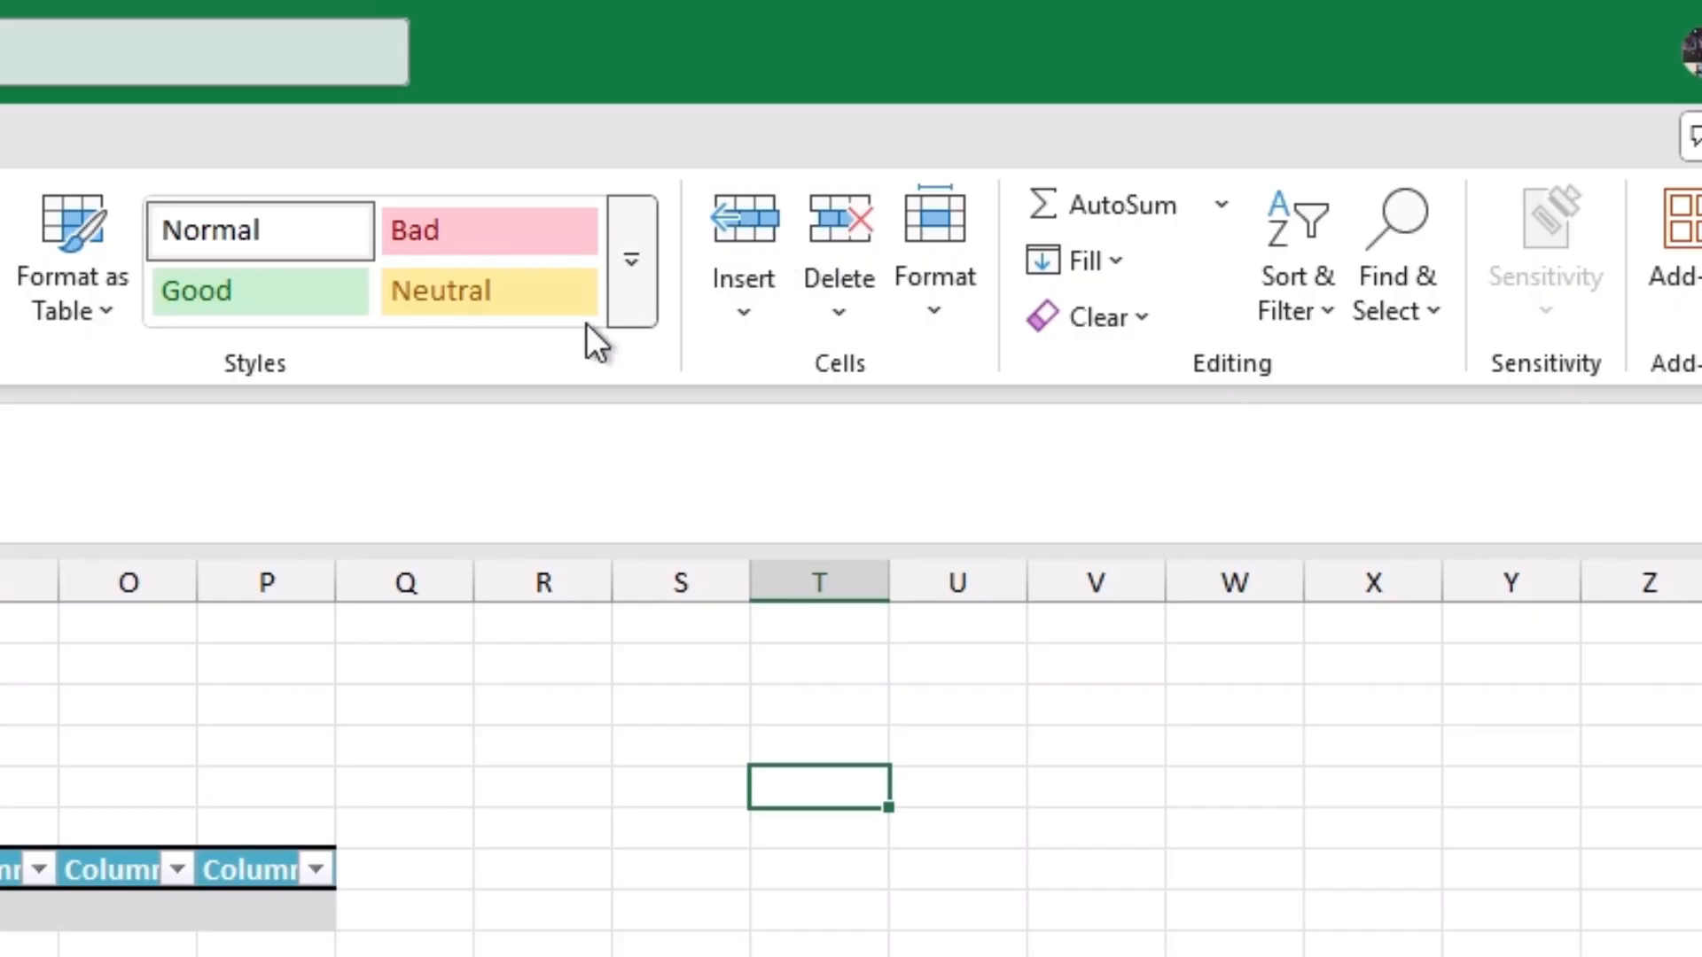
Step: Review the insert and delete options for a table cell, and the Format options for cell size, visibility, sheets and protection
{"action": "left_click", "coordinate": [15, 938]}
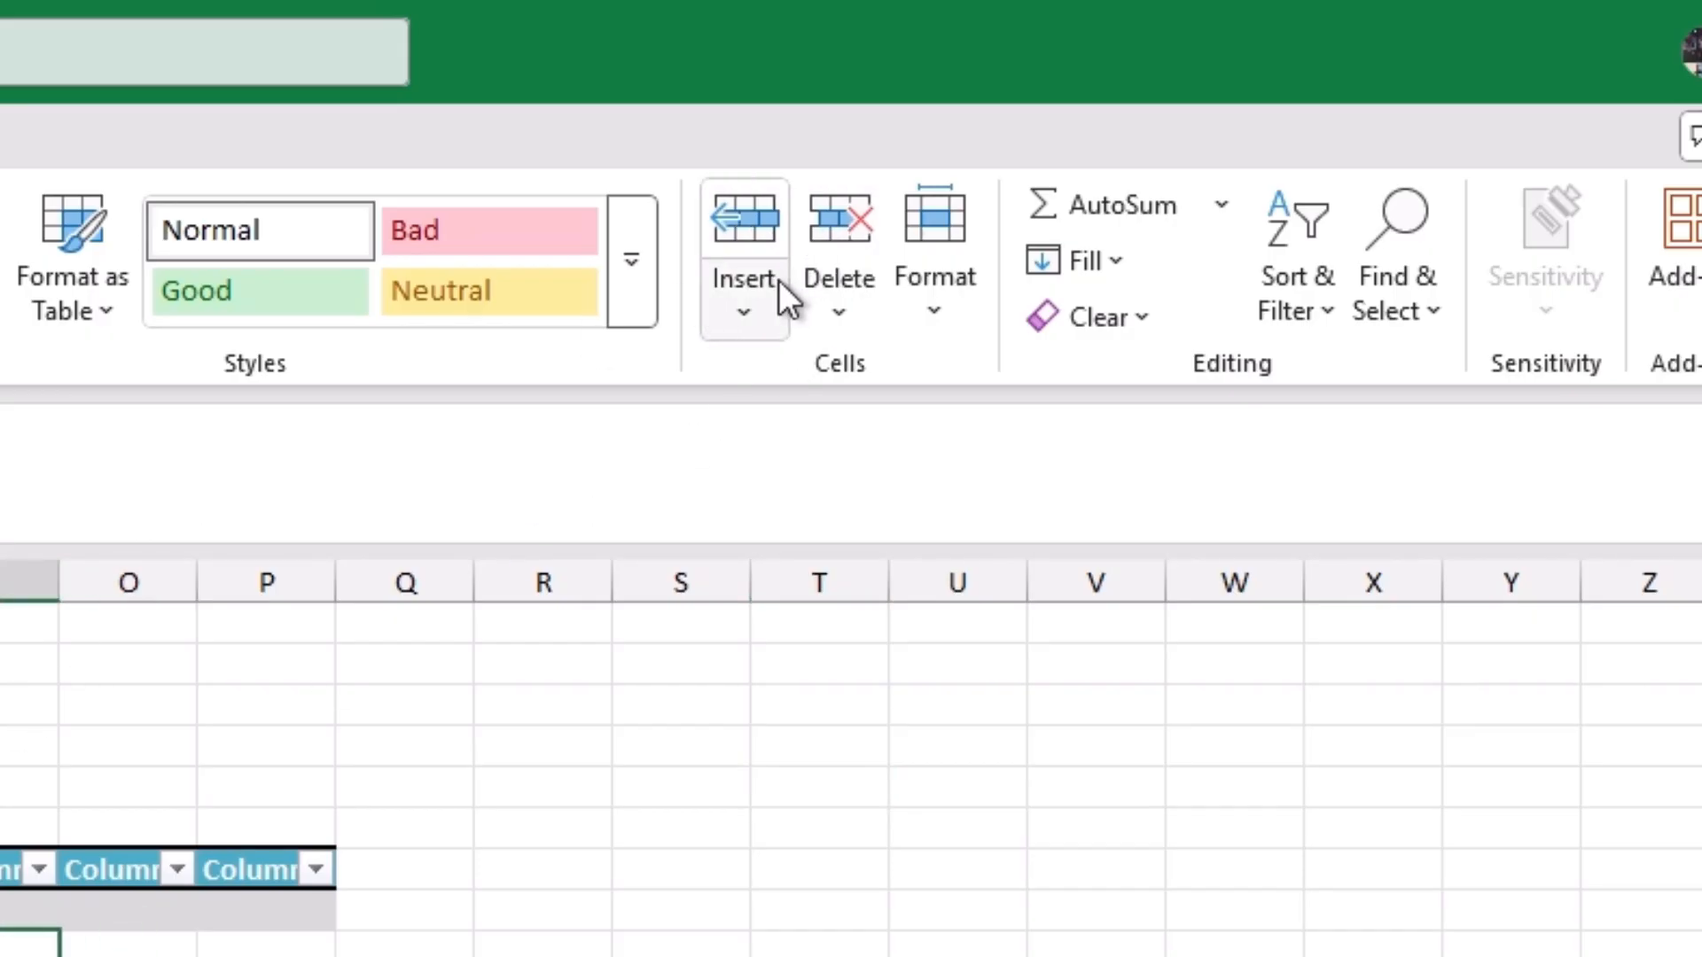
{"action": "left_click", "coordinate": [745, 292]}
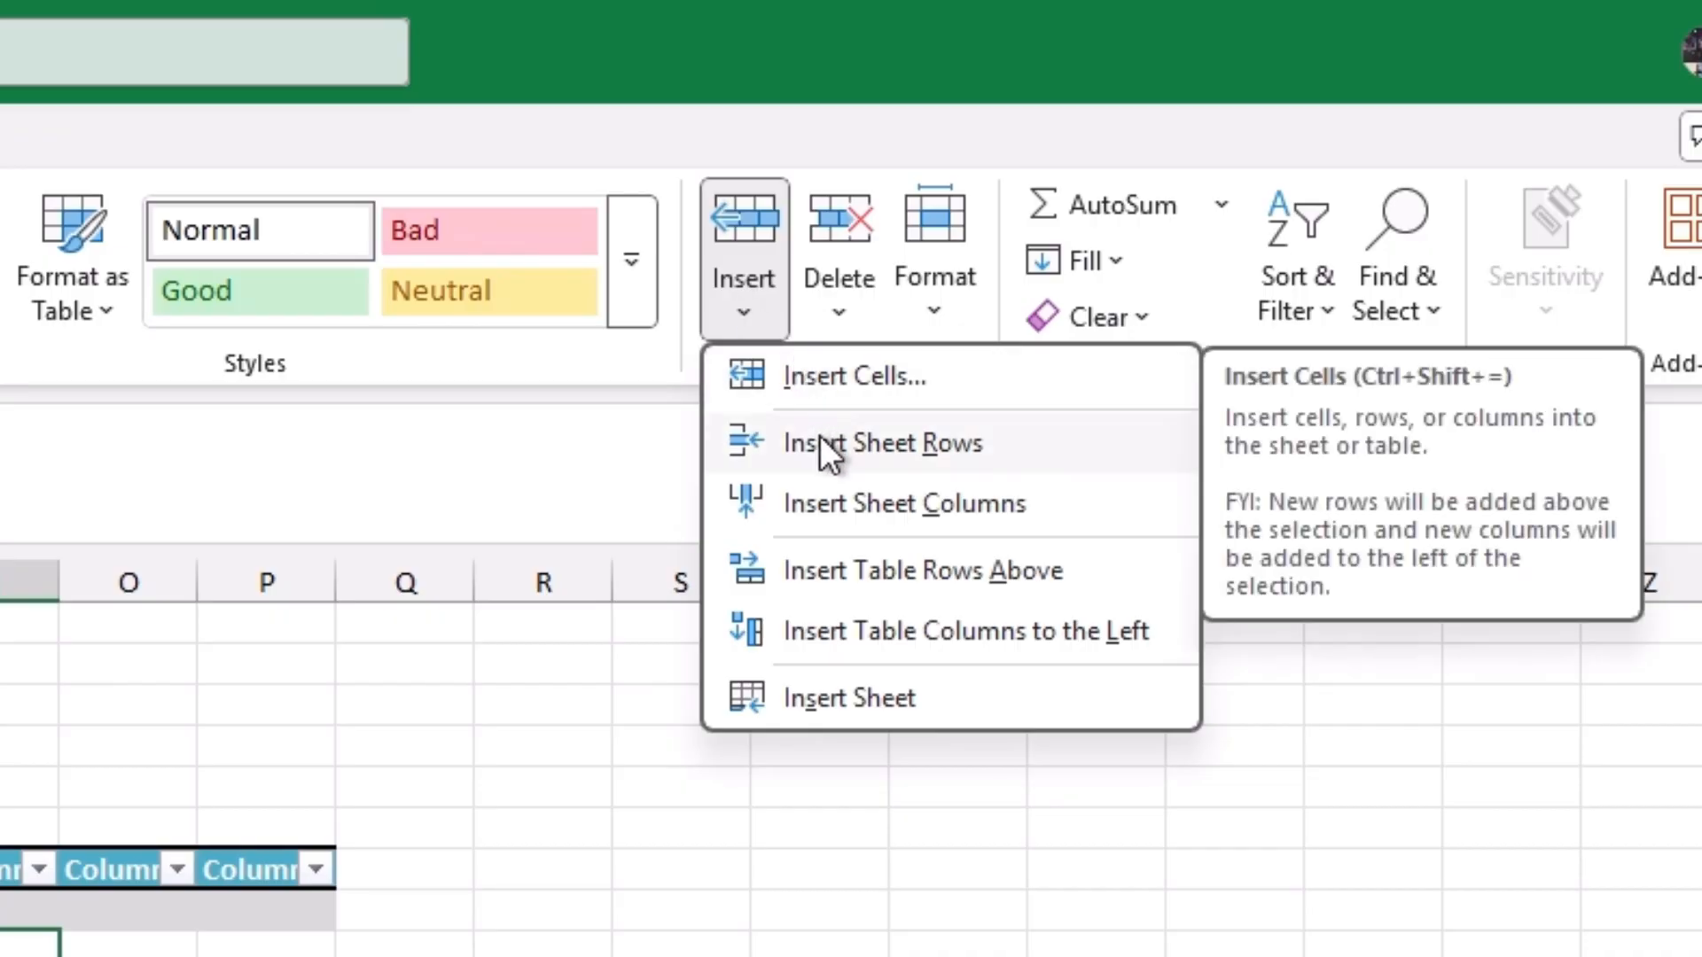
{"action": "left_click", "coordinate": [847, 302]}
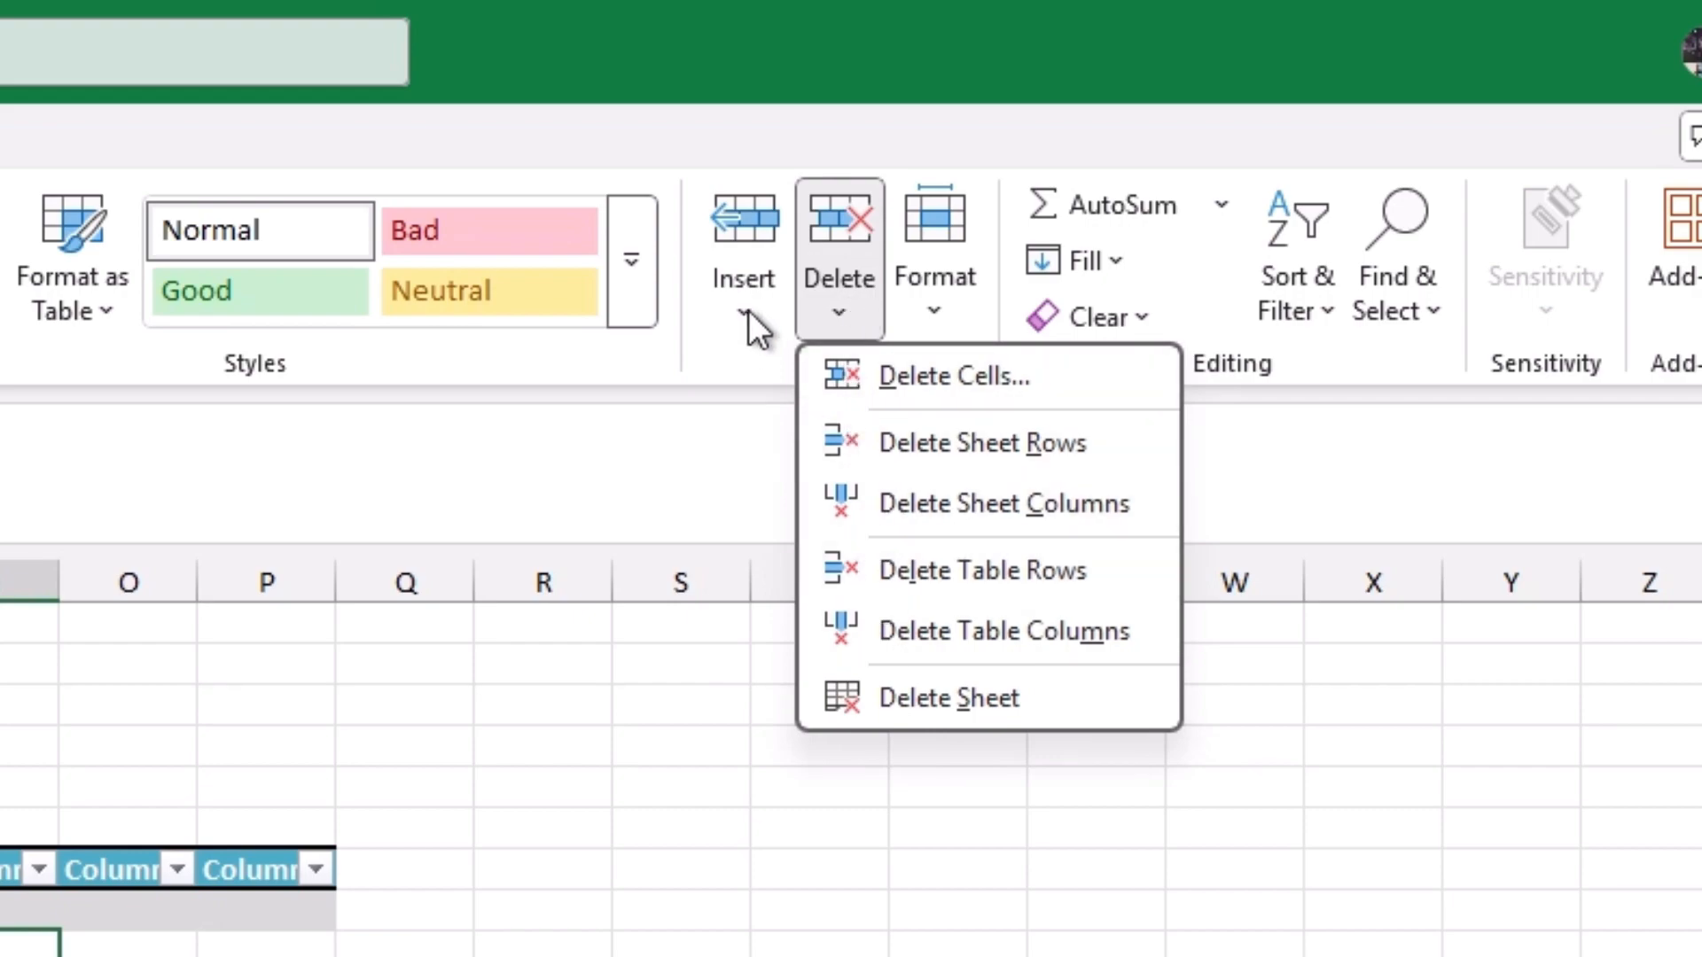
{"action": "key", "text": "Escape"}
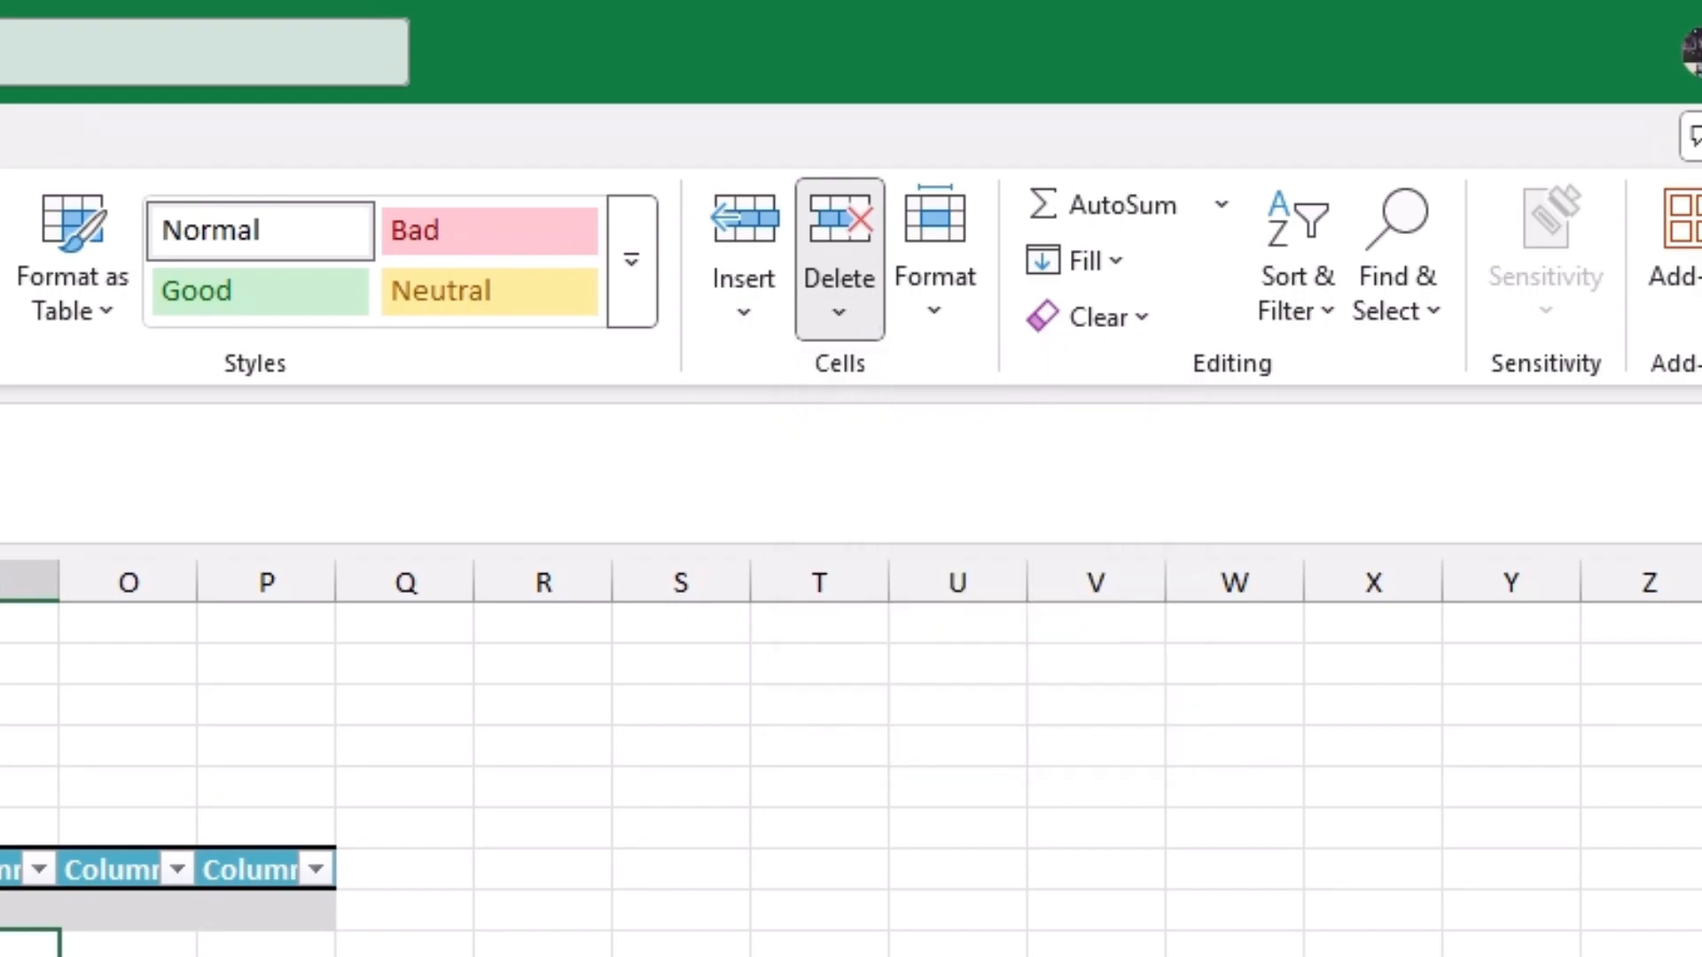
{"action": "left_click", "coordinate": [919, 695]}
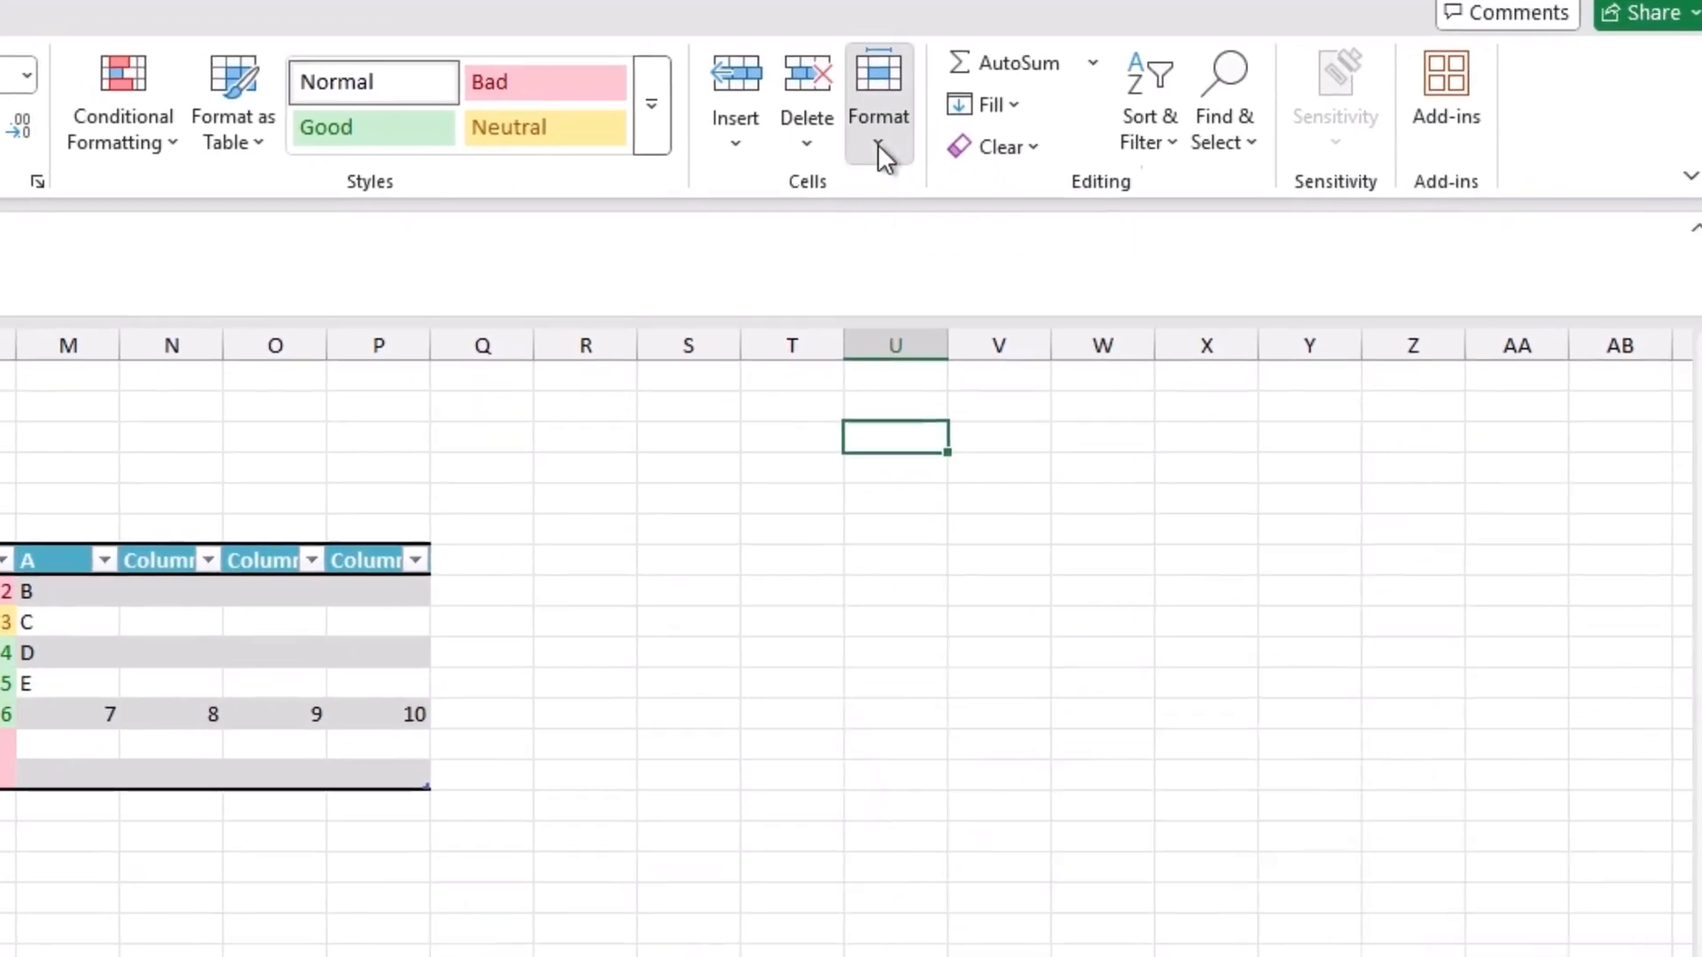
{"action": "left_click", "coordinate": [923, 279]}
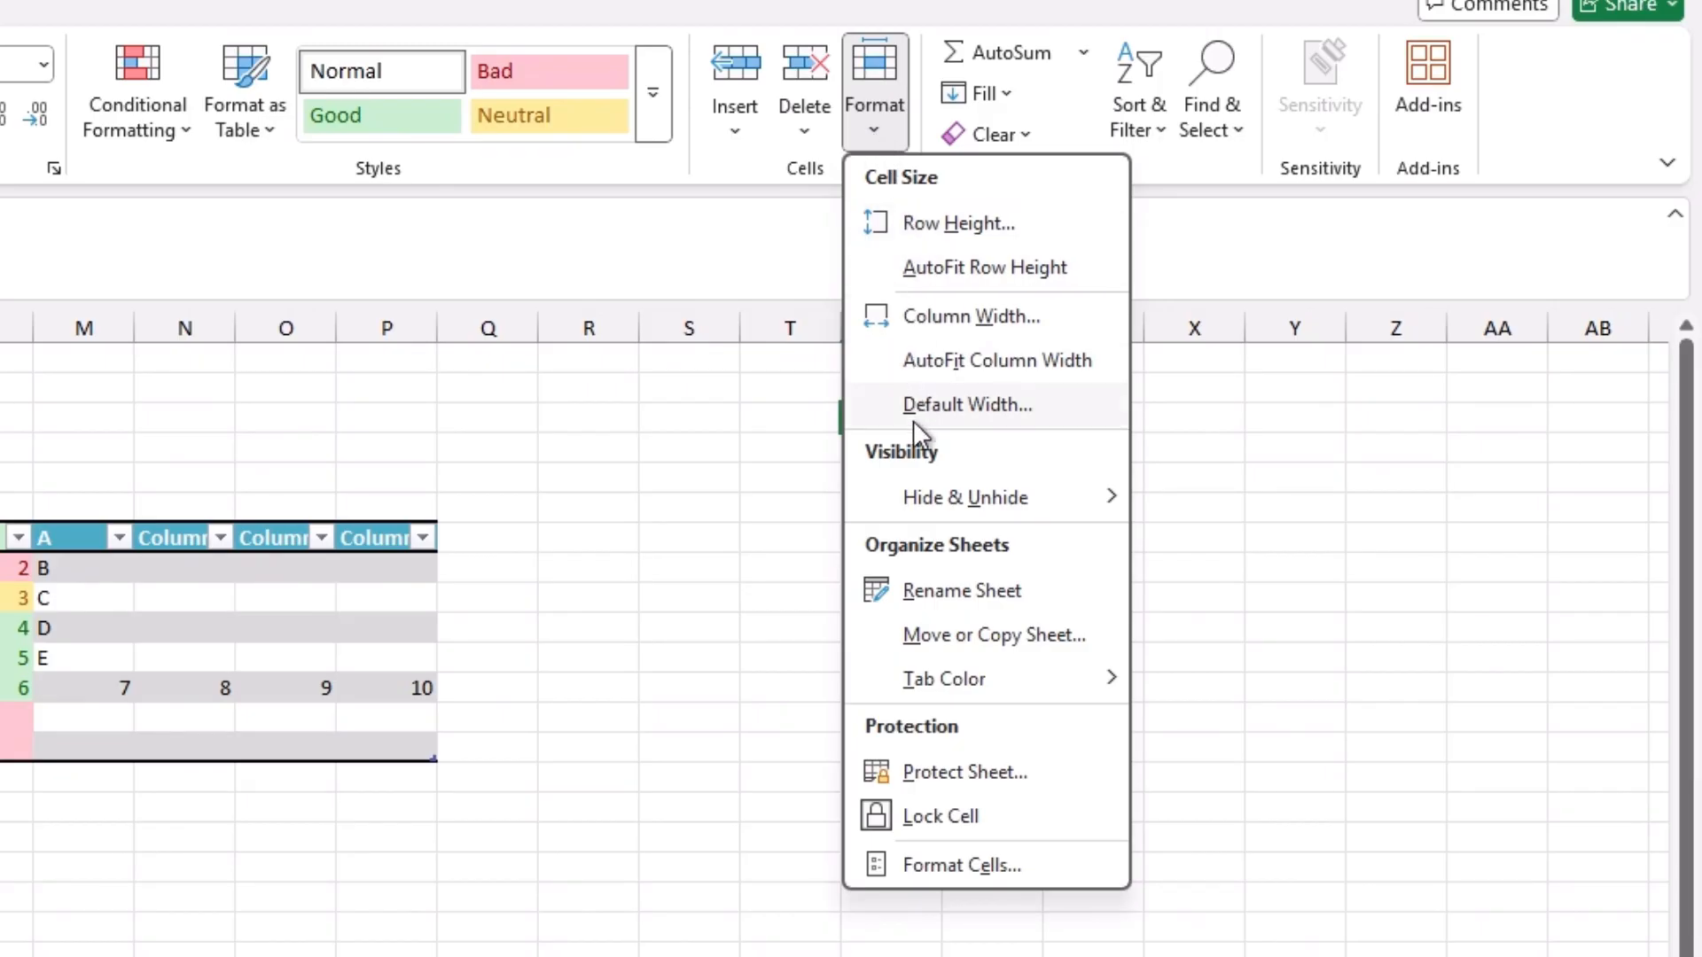
{"action": "mouse_move", "coordinate": [915, 495]}
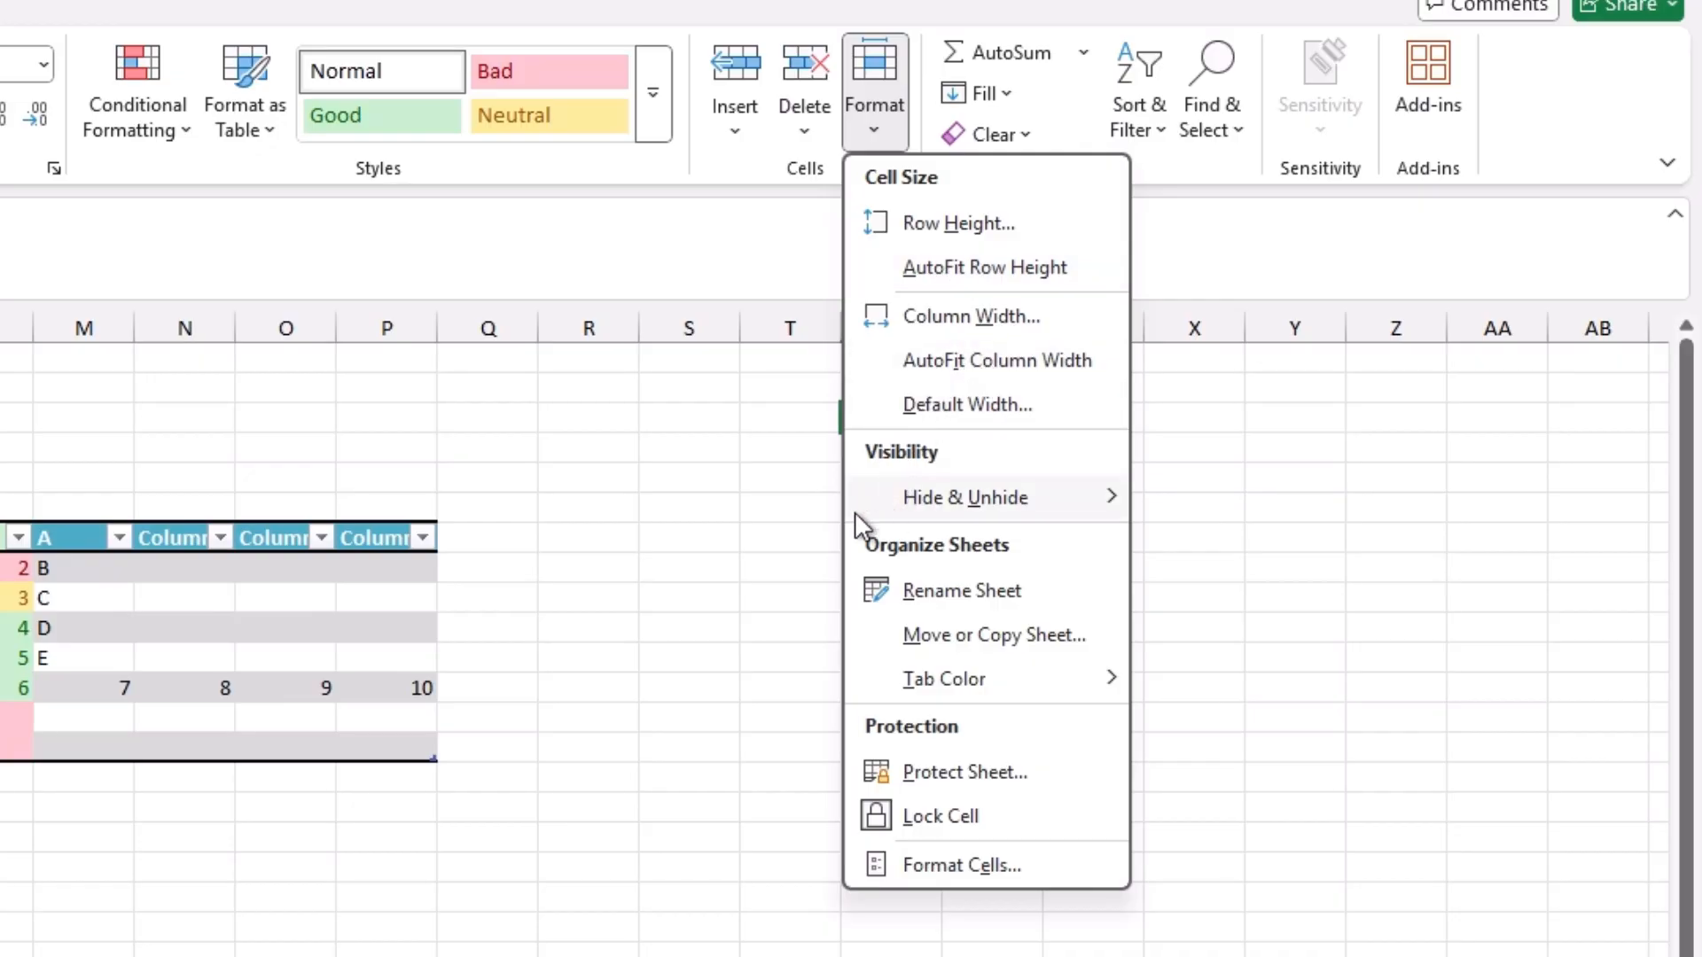
{"action": "key", "text": "Escape"}
Step: Enter the sample text fsdfsgsgsdgsdgsdfg in column R, in the same row as the table's letter D
{"action": "left_click", "coordinate": [567, 625]}
{"action": "type", "text": "fsdfsgsgsdgsdgsdfg"}
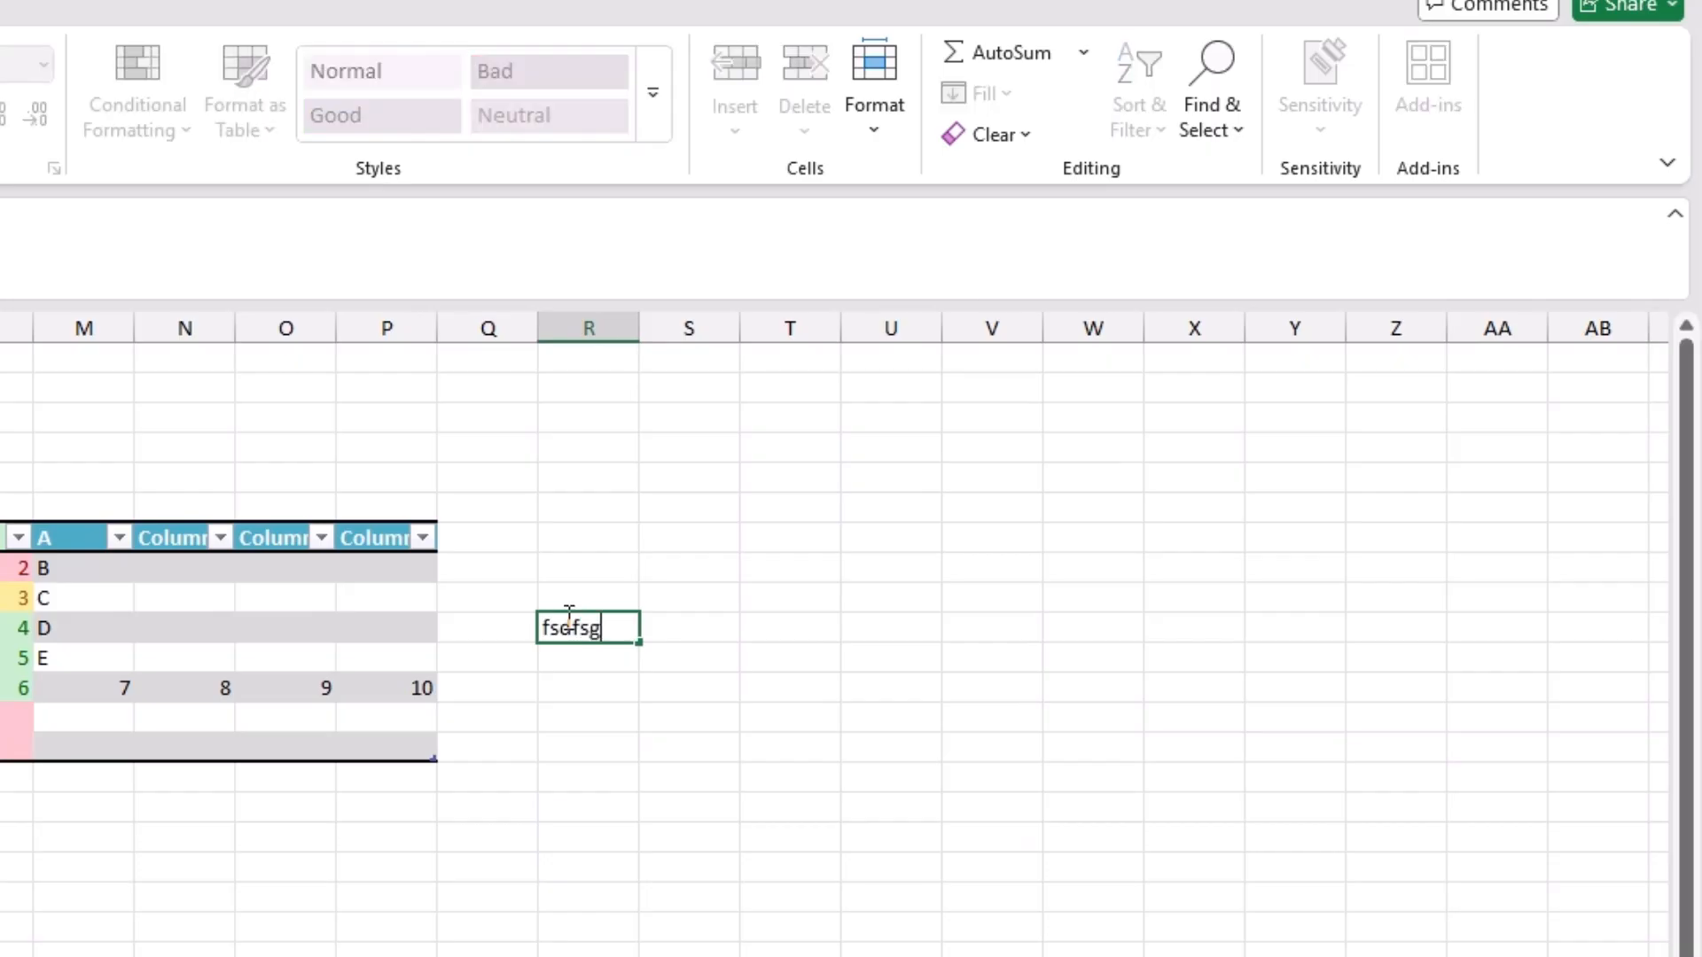
{"action": "left_click", "coordinate": [678, 537]}
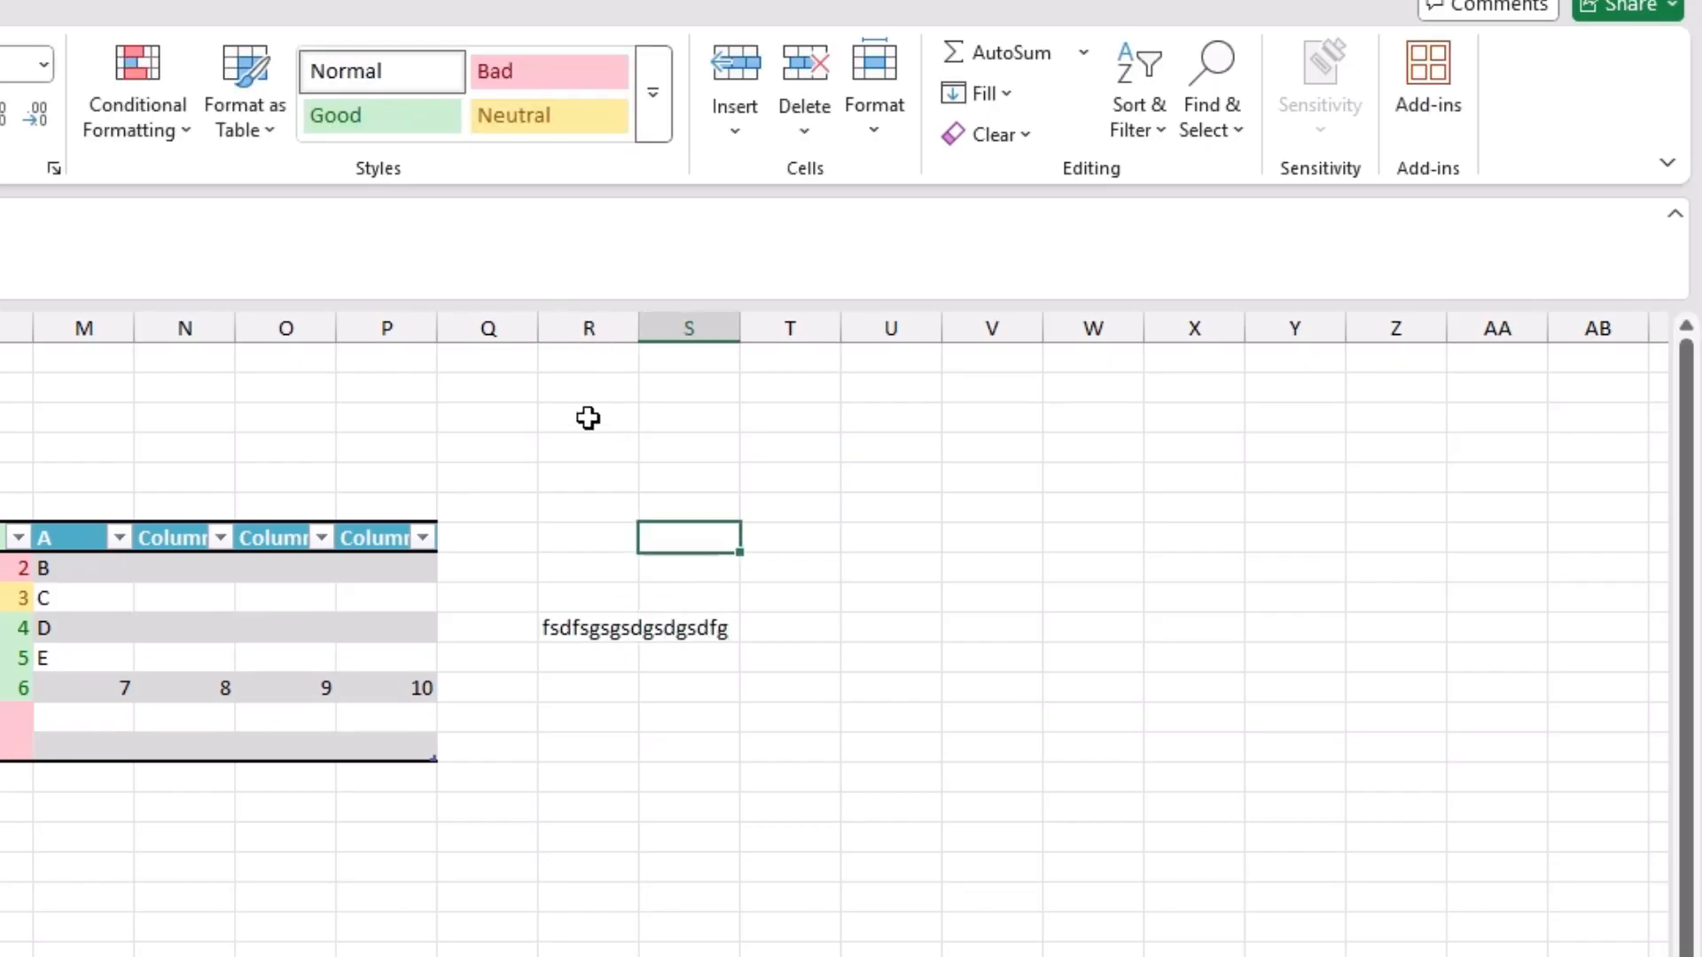
Step: AutoFit column R's width to its text and hide the column
{"action": "left_click", "coordinate": [585, 327]}
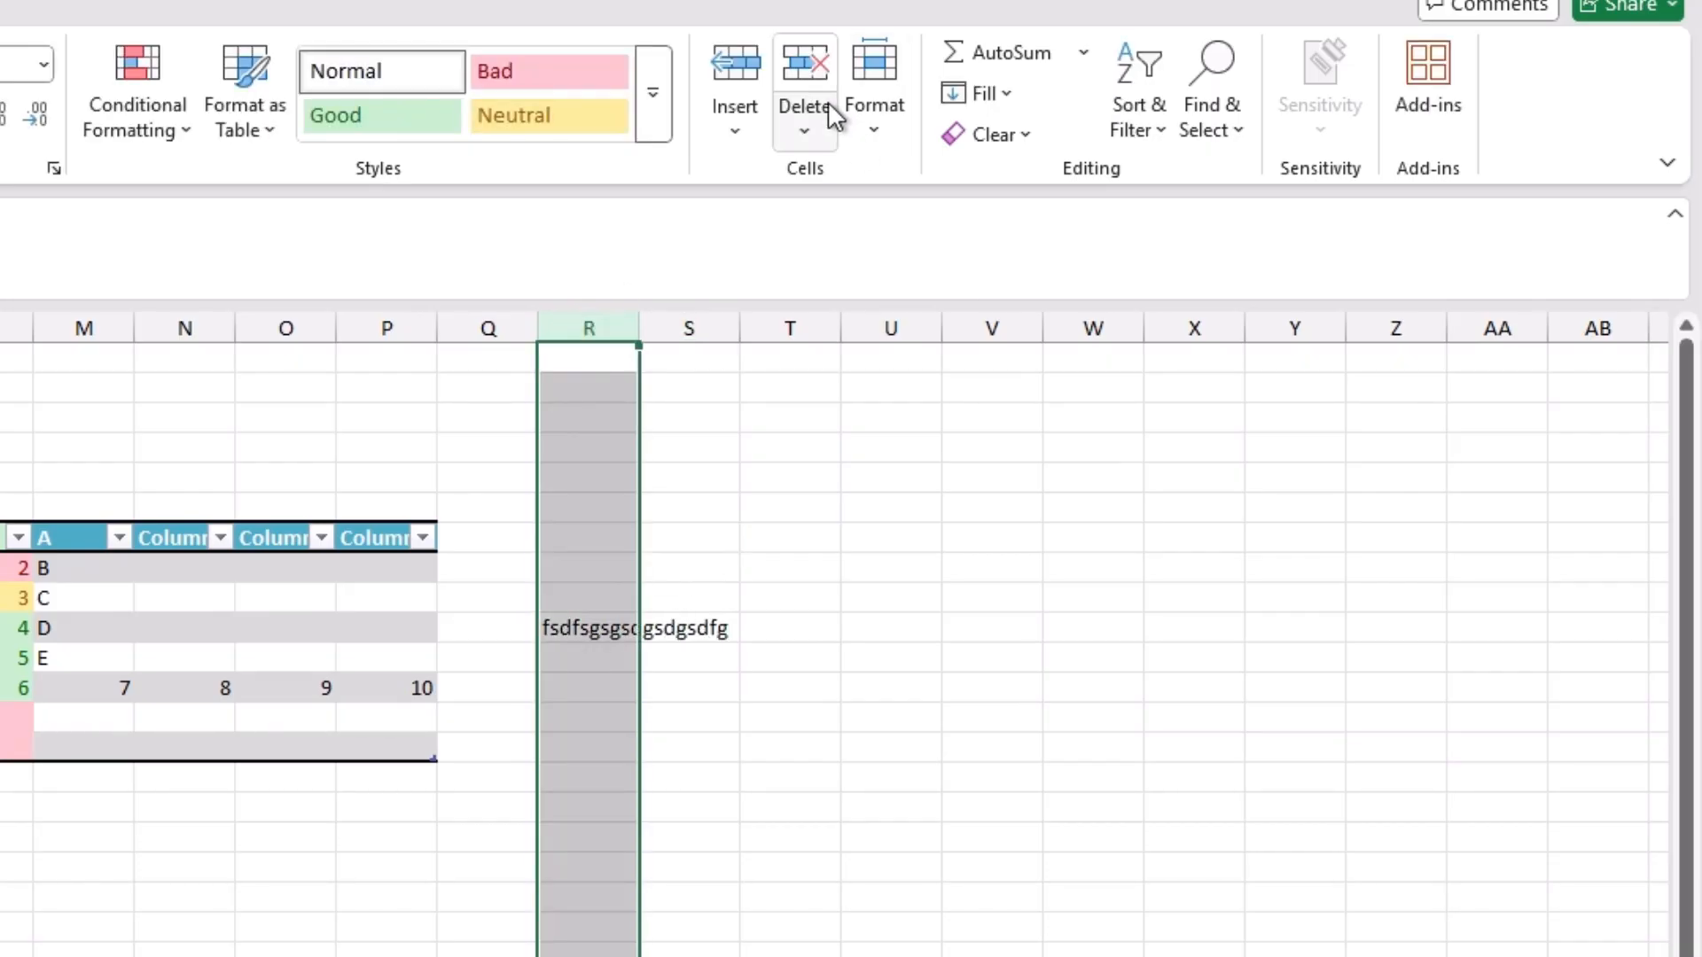
{"action": "left_click", "coordinate": [889, 118]}
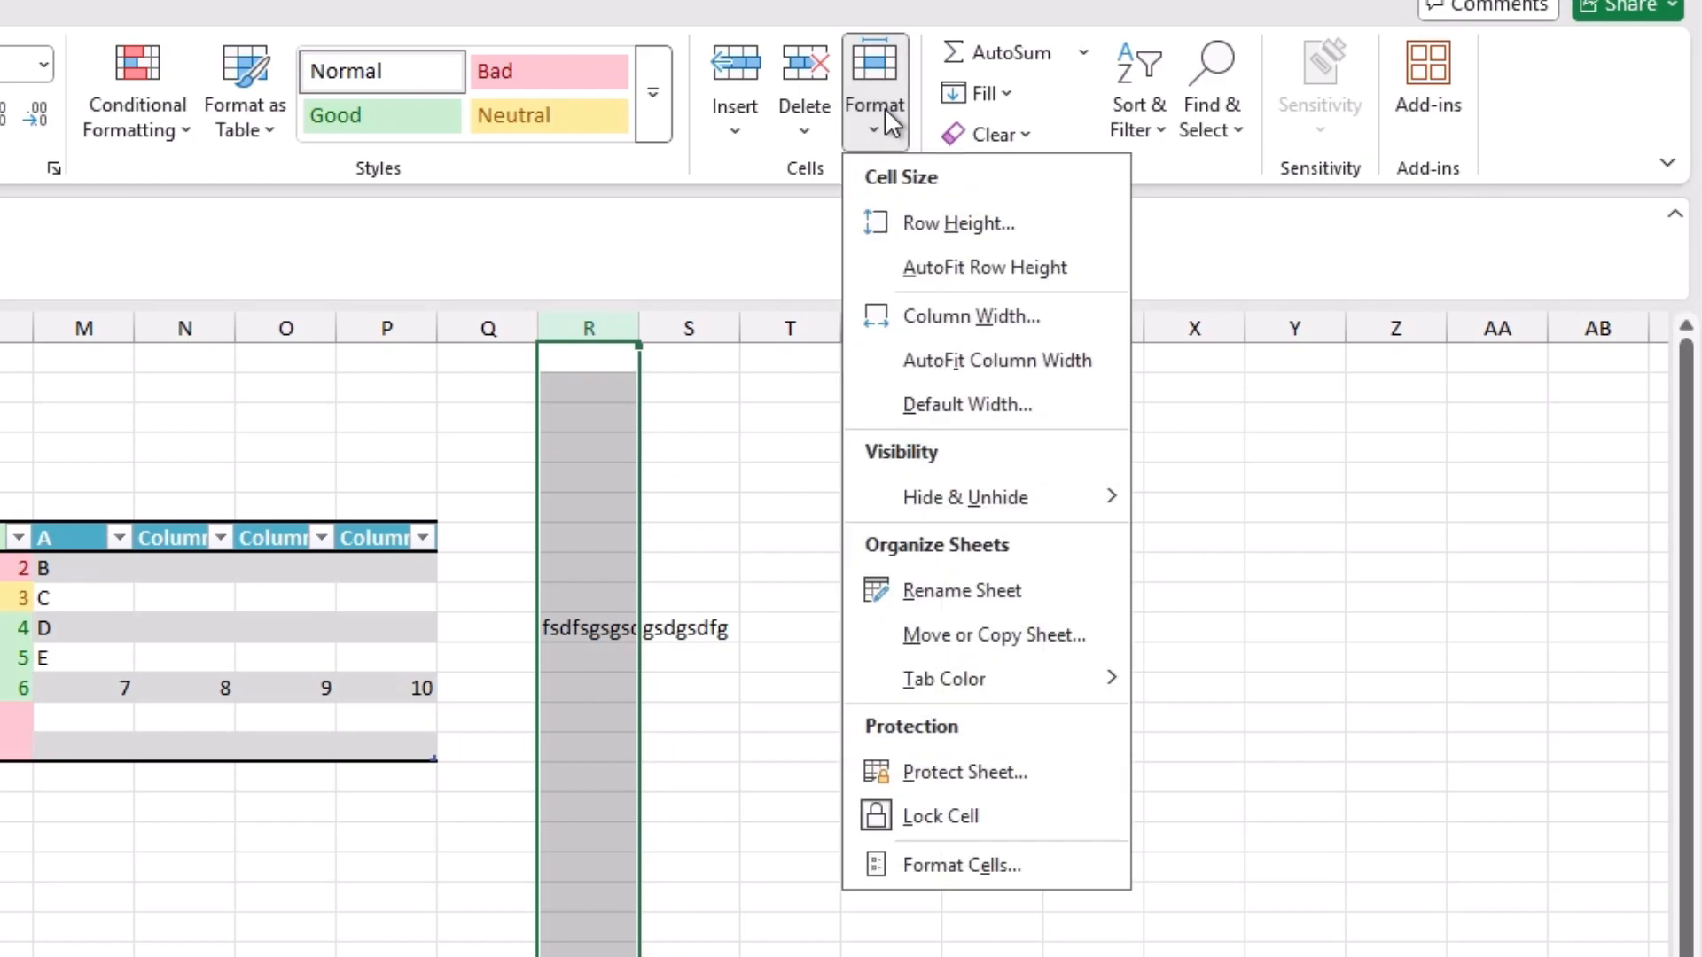
{"action": "left_click", "coordinate": [937, 359]}
{"action": "left_click", "coordinate": [860, 119]}
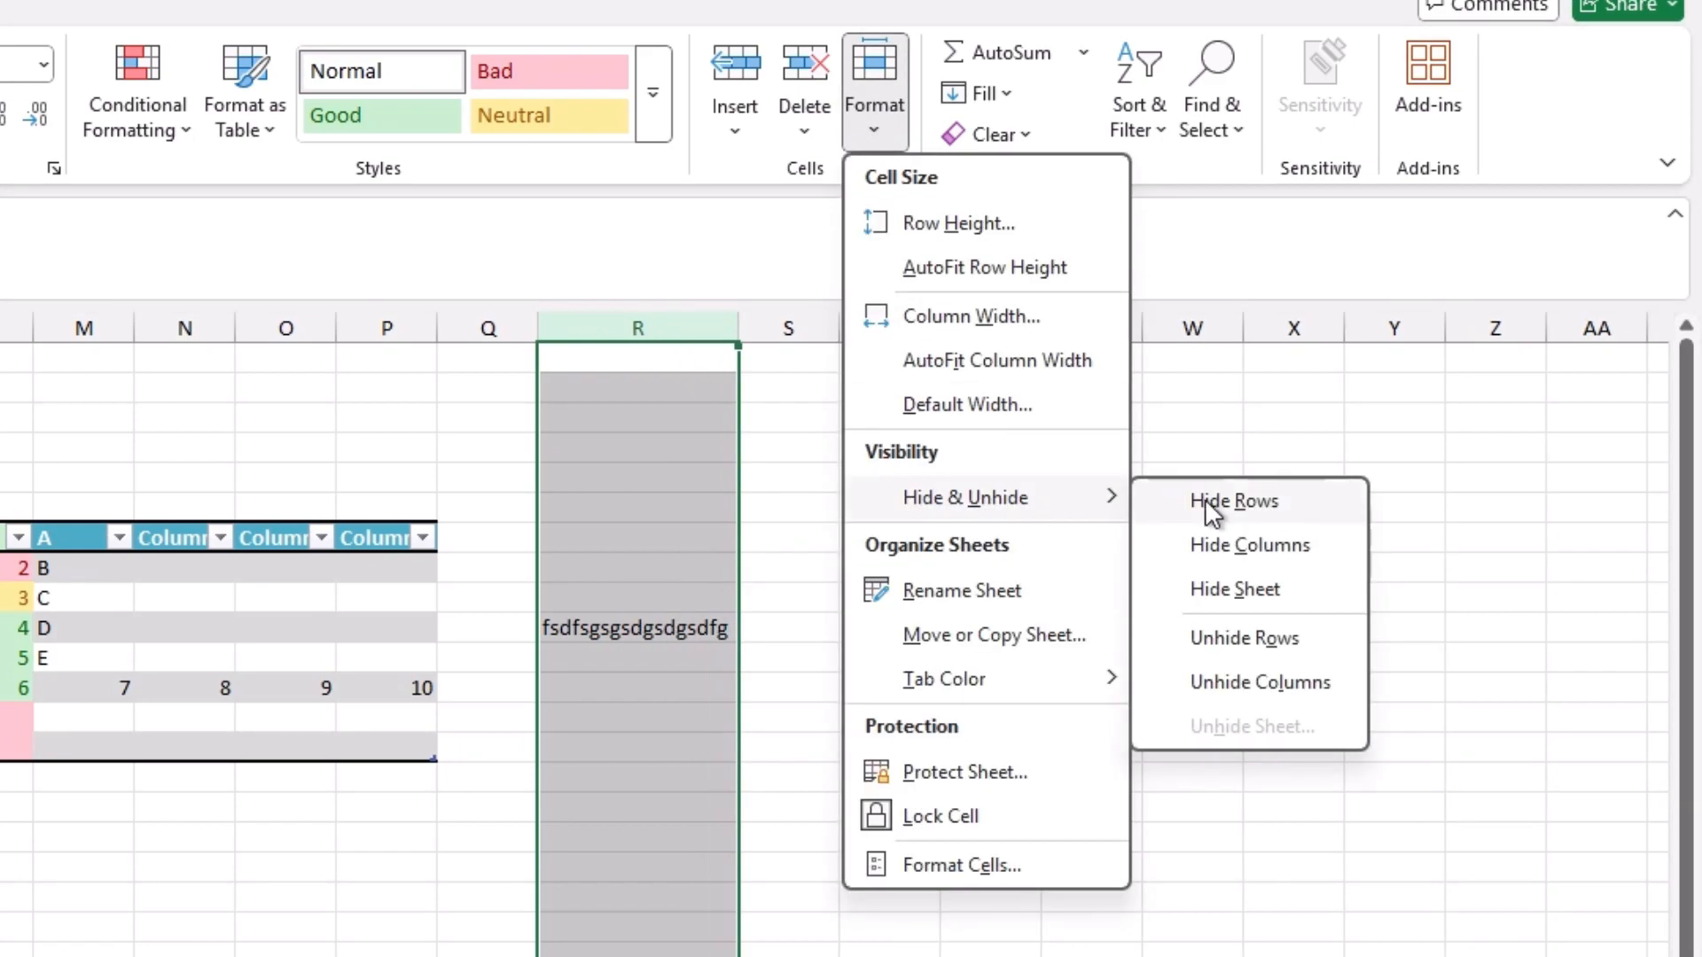
{"action": "left_click", "coordinate": [1212, 548]}
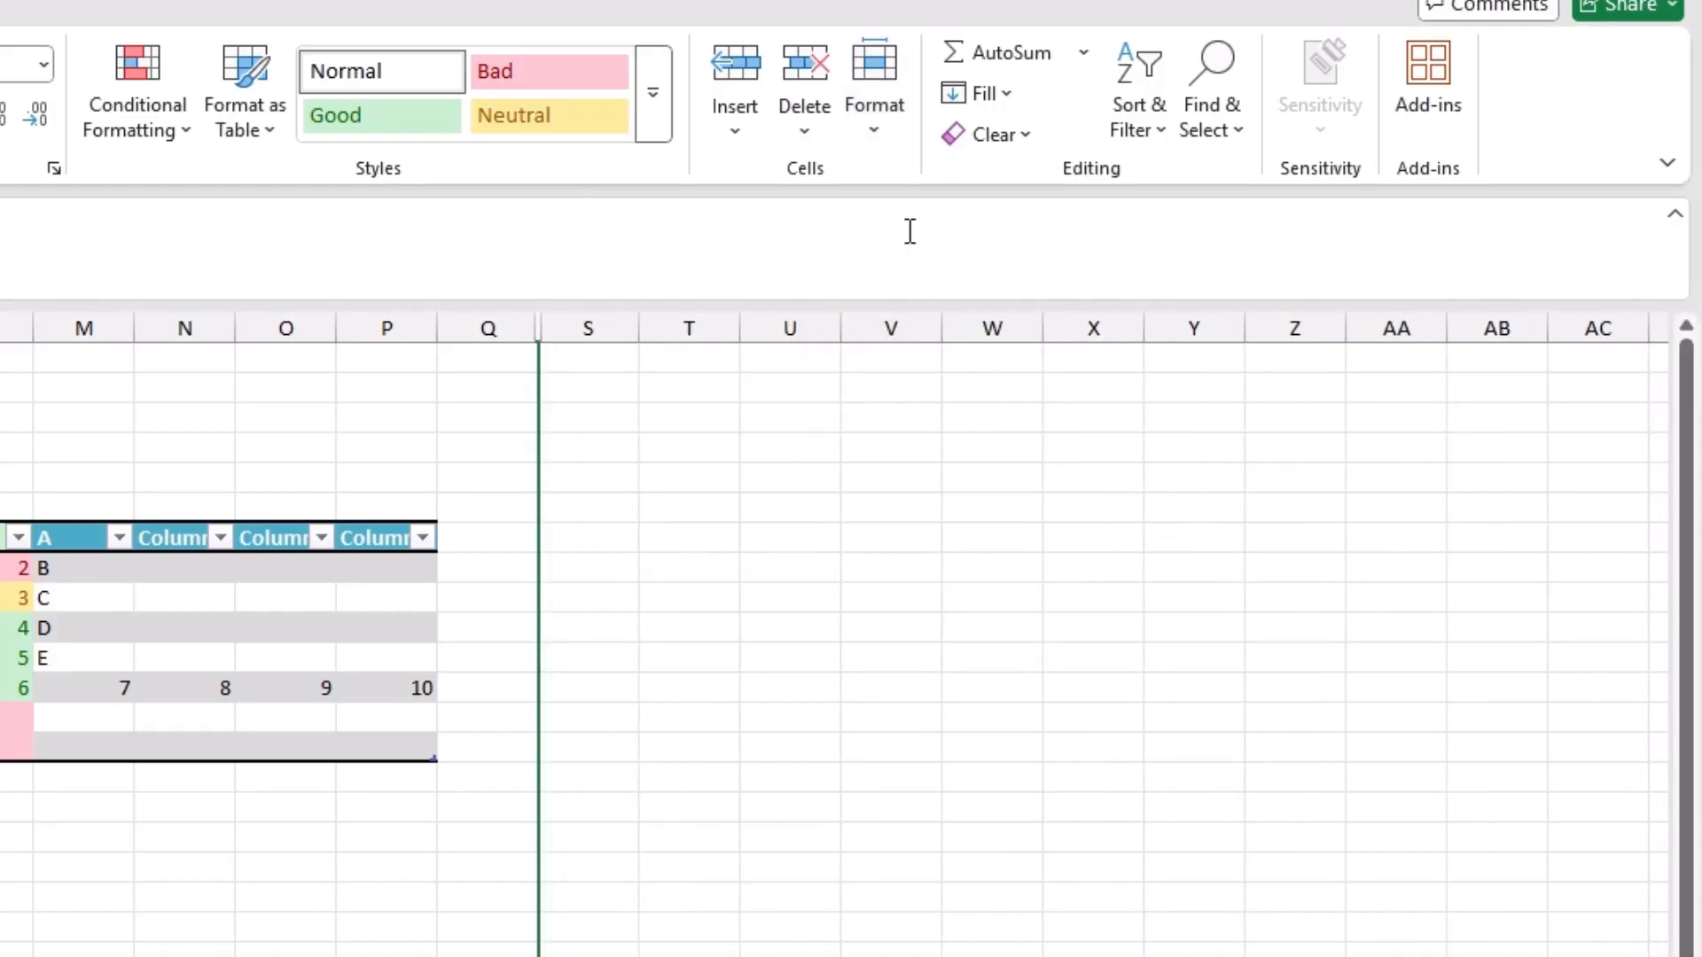
Step: Unhide column R between columns Q and S
{"action": "left_click", "coordinate": [859, 128]}
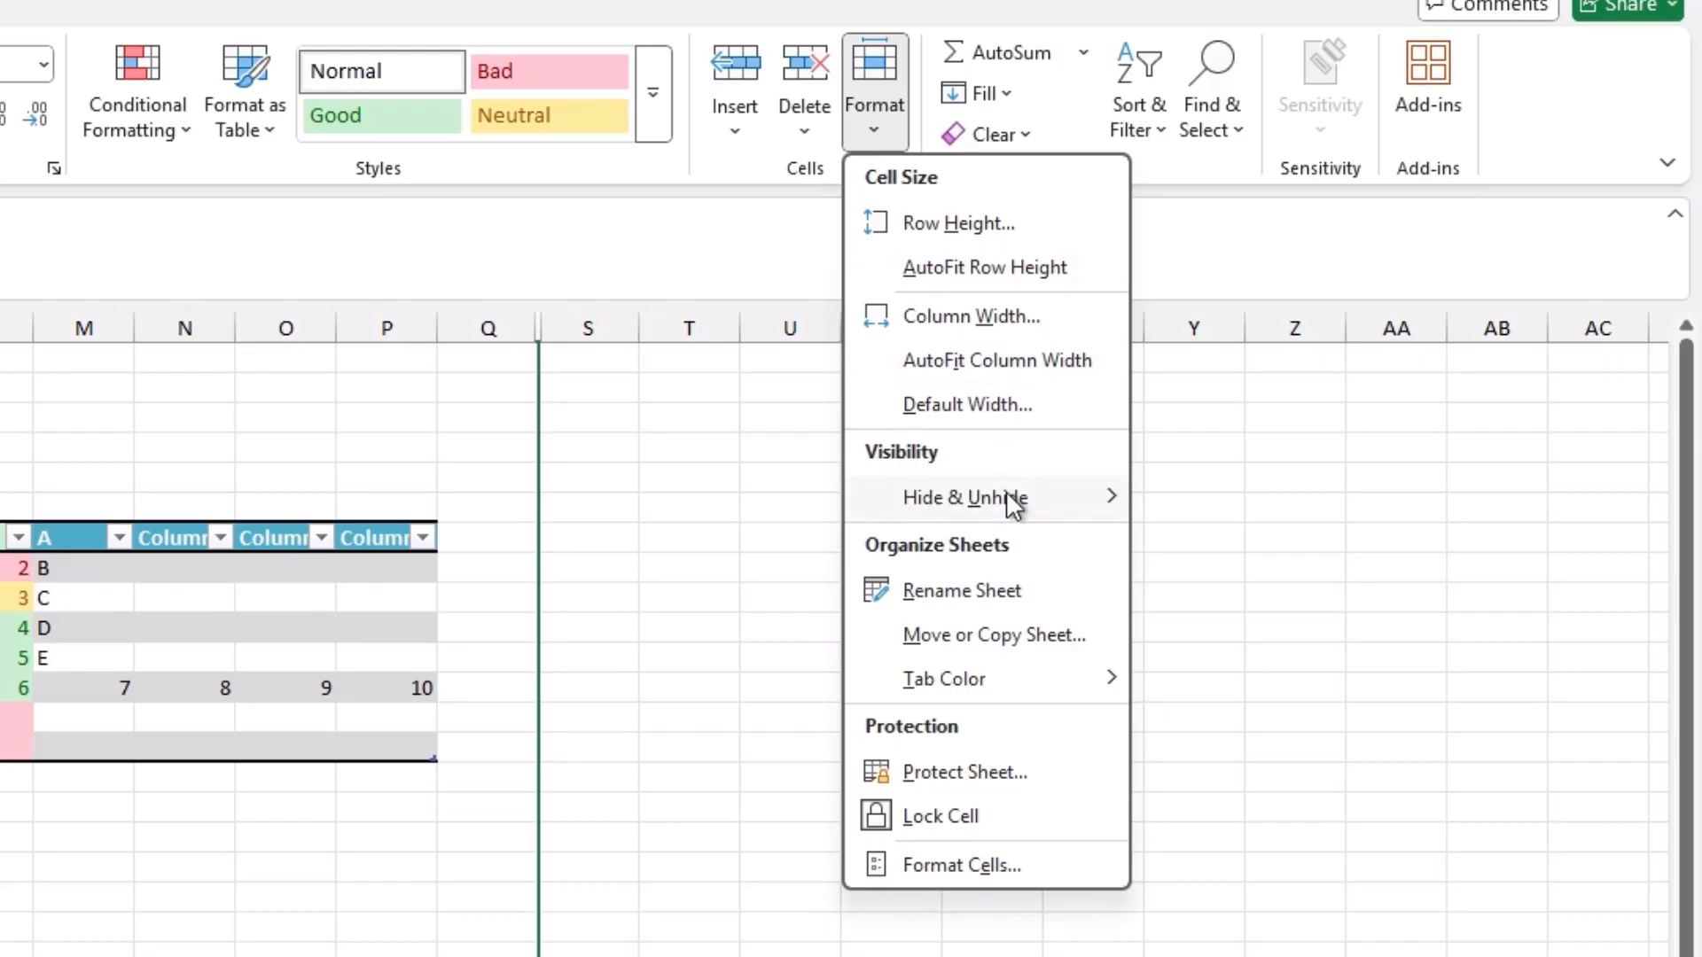
{"action": "mouse_move", "coordinate": [1007, 491]}
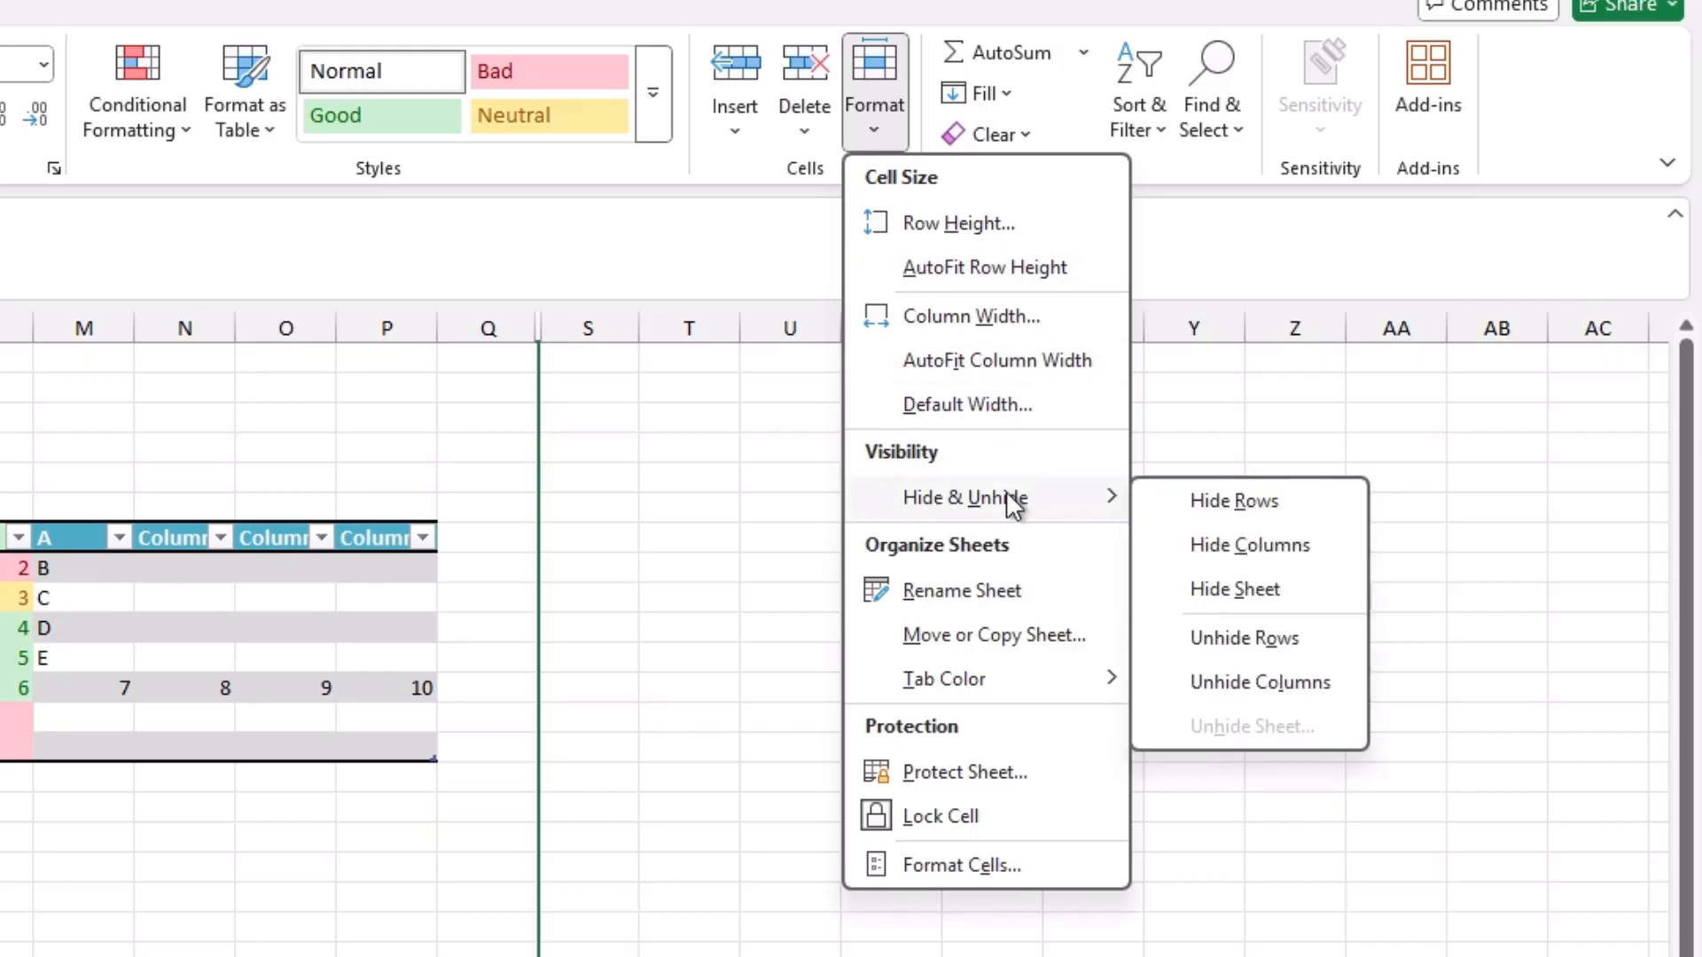
{"action": "left_click", "coordinate": [1206, 682]}
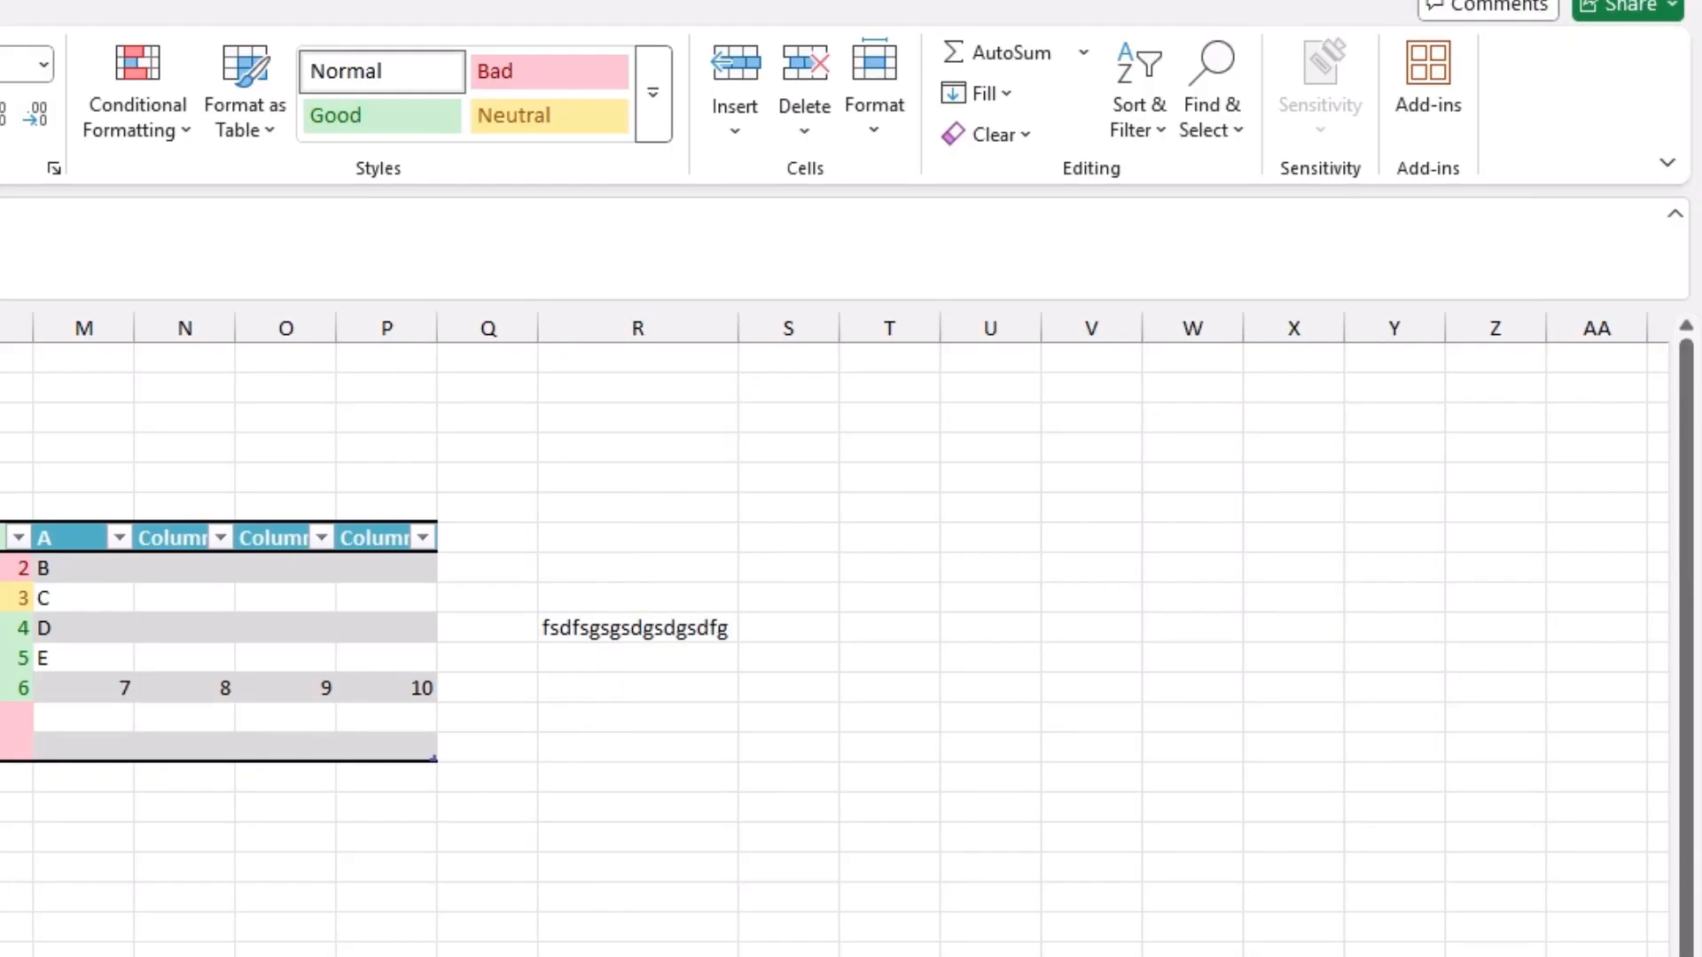
Step: Set the sheet's tab color to the standard green
{"action": "left_click", "coordinate": [776, 624]}
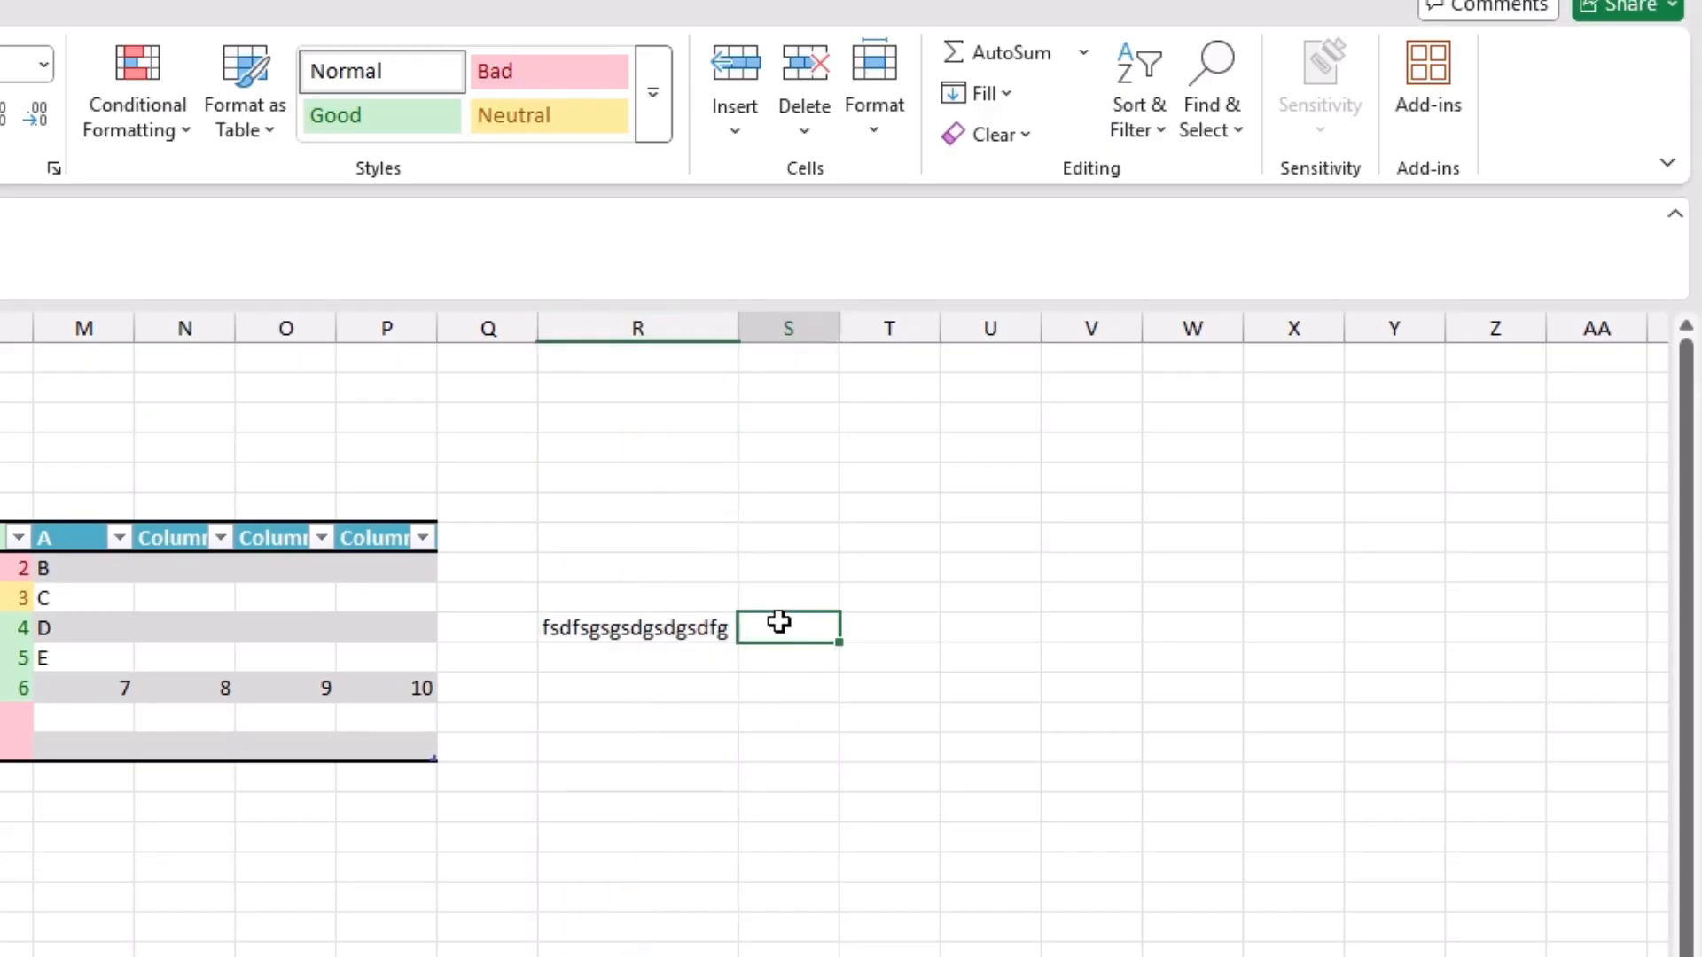
{"action": "left_click", "coordinate": [873, 102]}
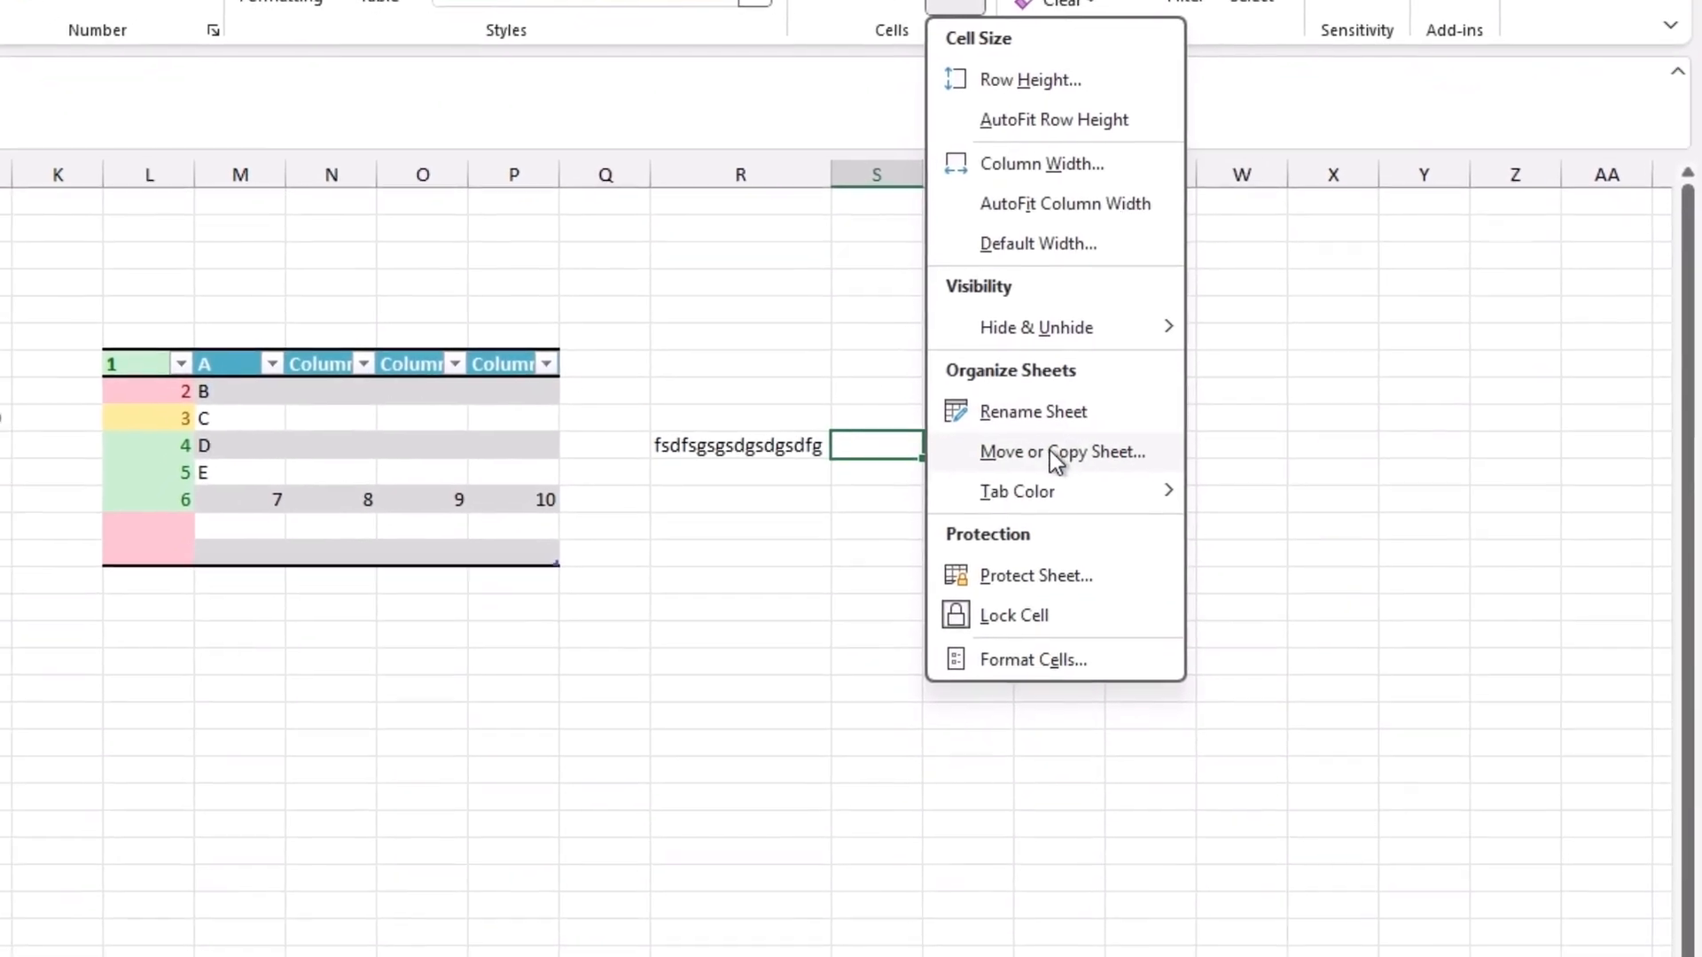
{"action": "mouse_move", "coordinate": [1068, 511]}
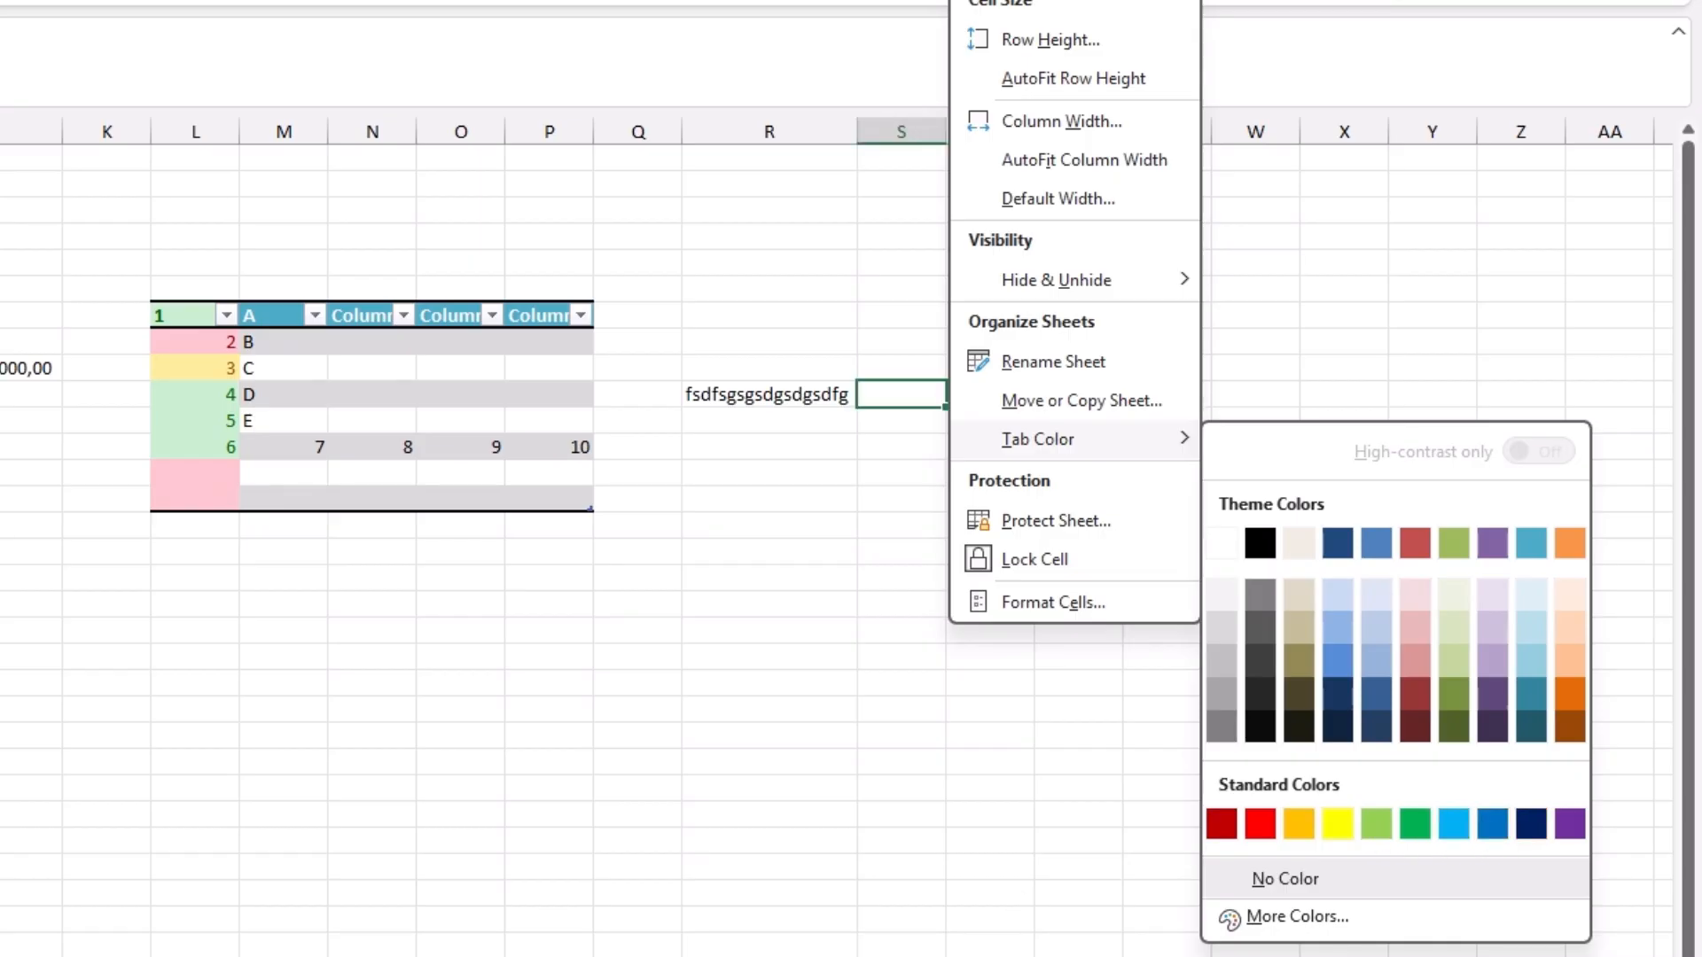
{"action": "left_click", "coordinate": [1416, 823]}
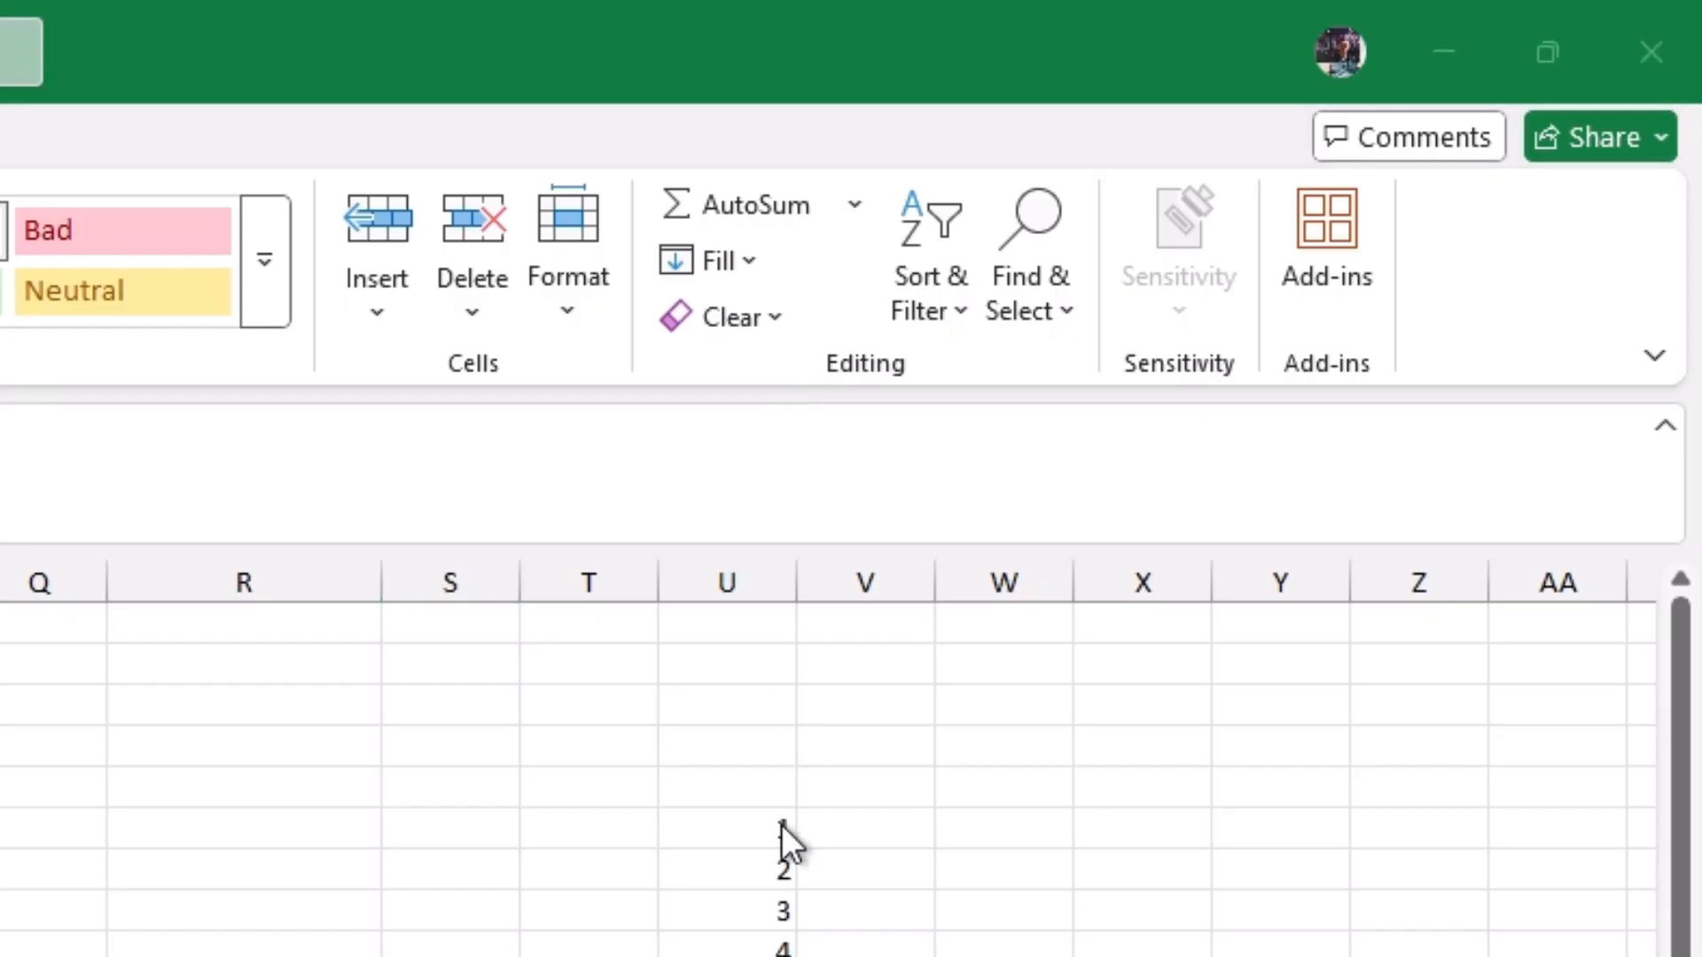
Step: Fill the numbers 1 to 6 down U6:U11, review the AutoSum functions, and select the empty cell below the numbers
{"action": "left_click_drag", "start_coordinate": [780, 867], "coordinate": [780, 948]}
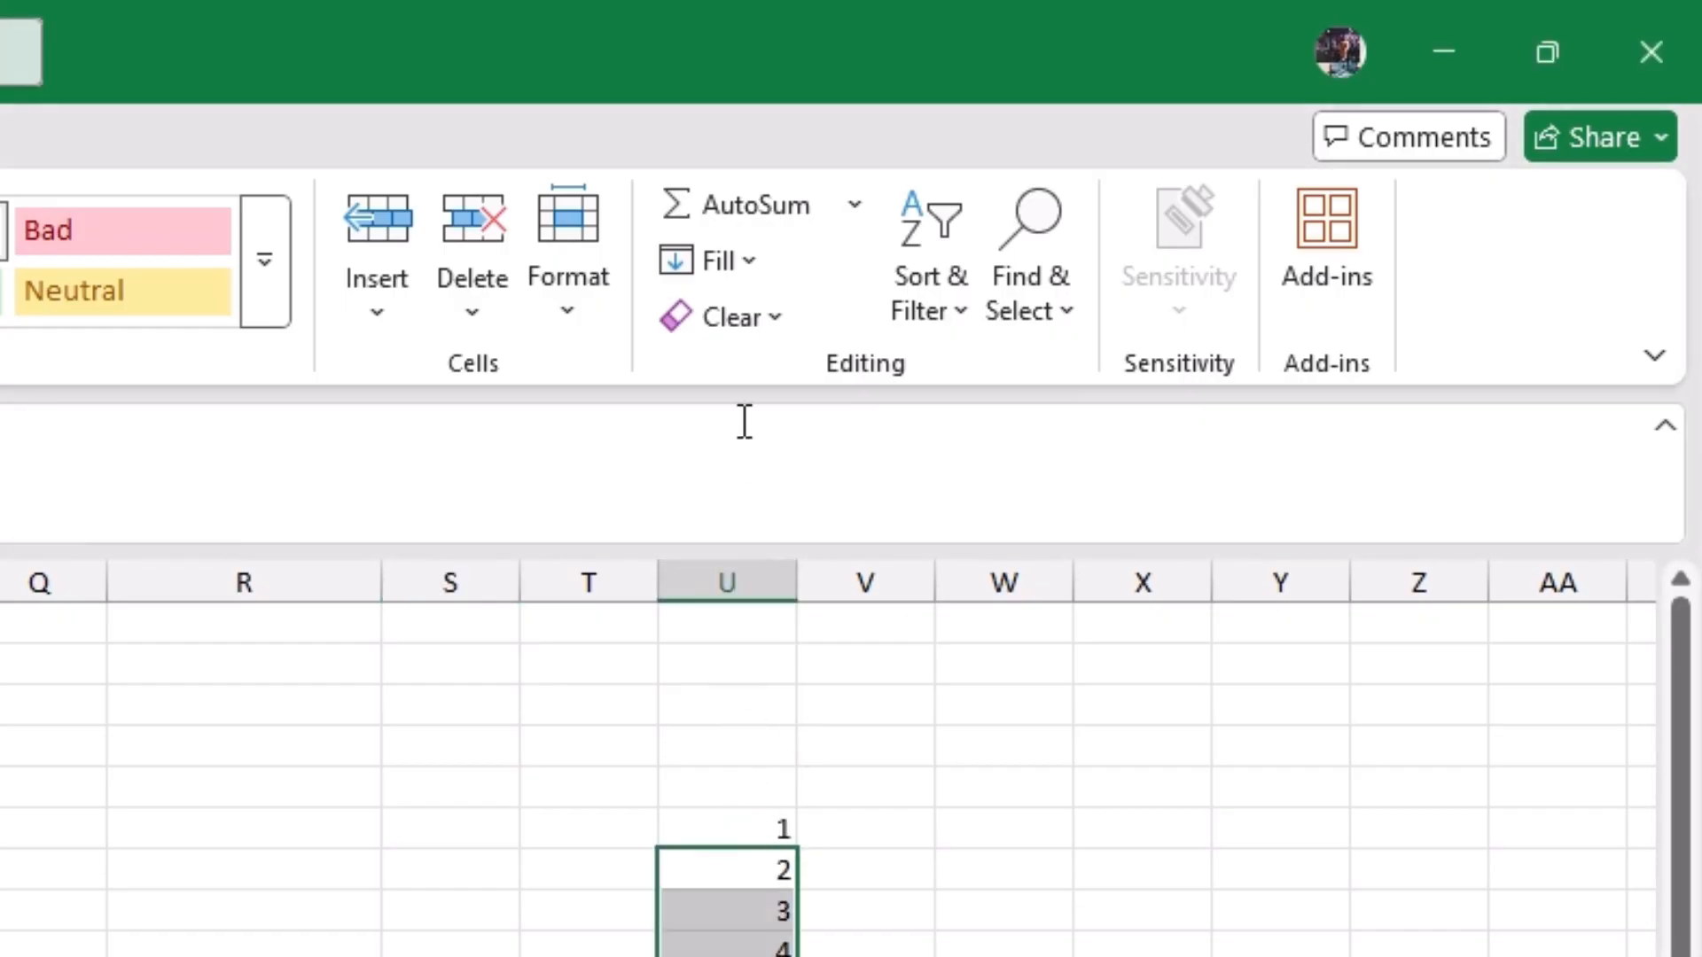
{"action": "left_click", "coordinate": [854, 202]}
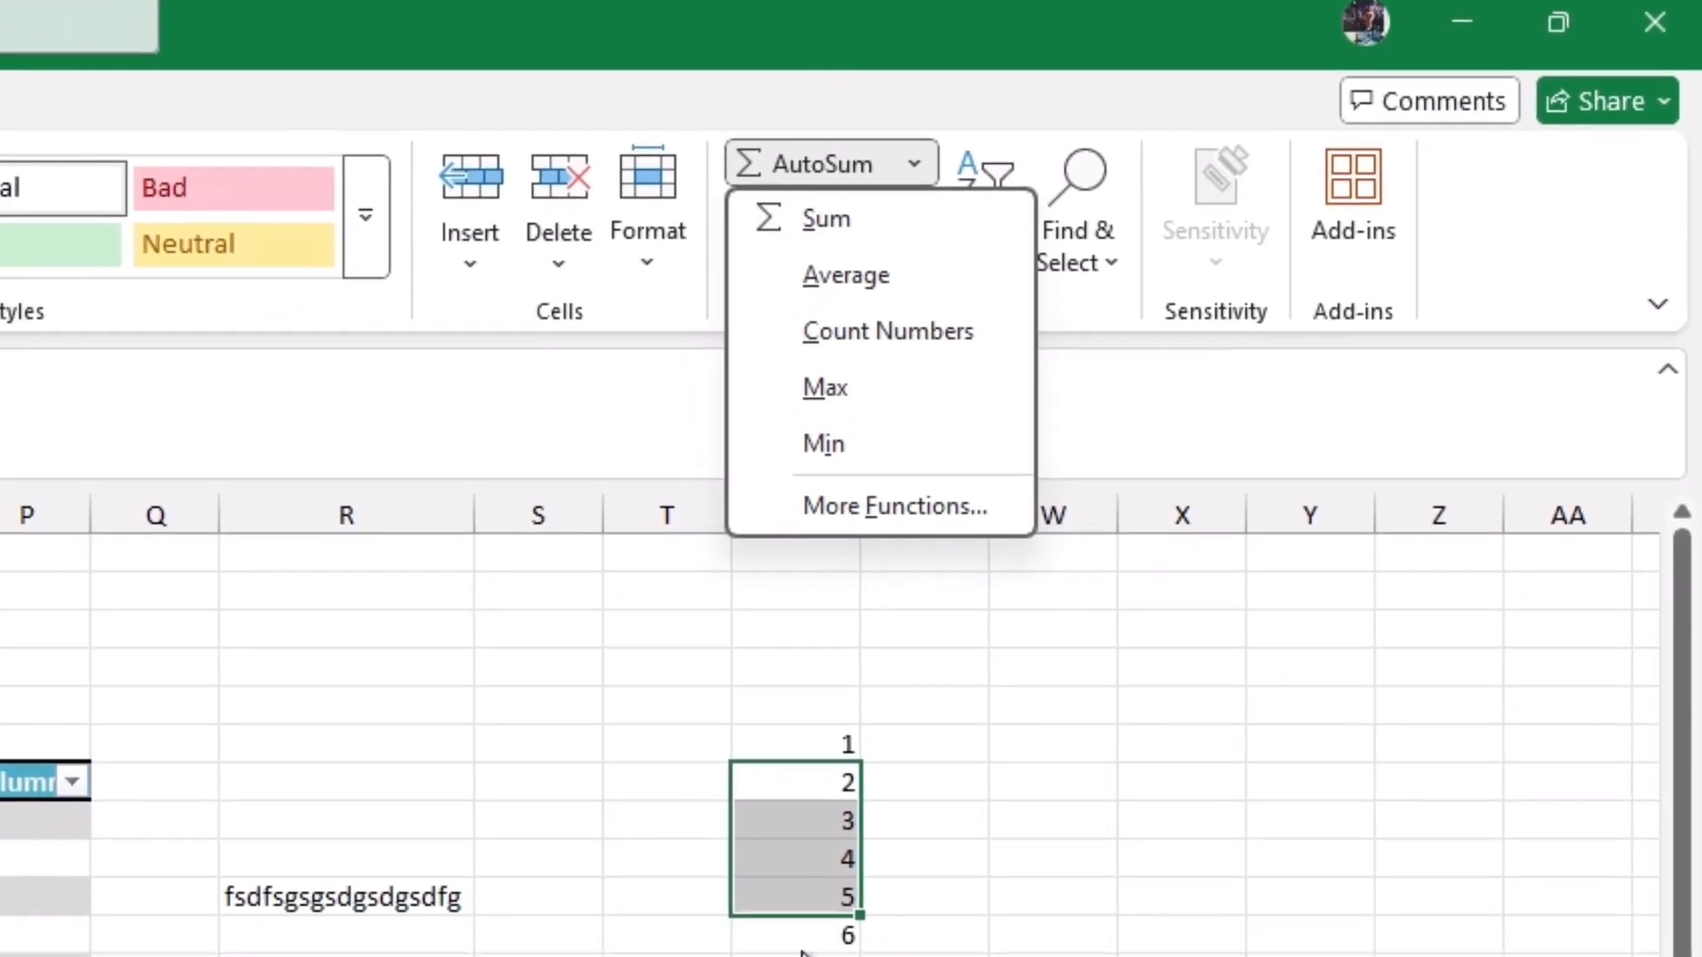
{"action": "left_click", "coordinate": [847, 912]}
{"action": "left_click", "coordinate": [847, 912]}
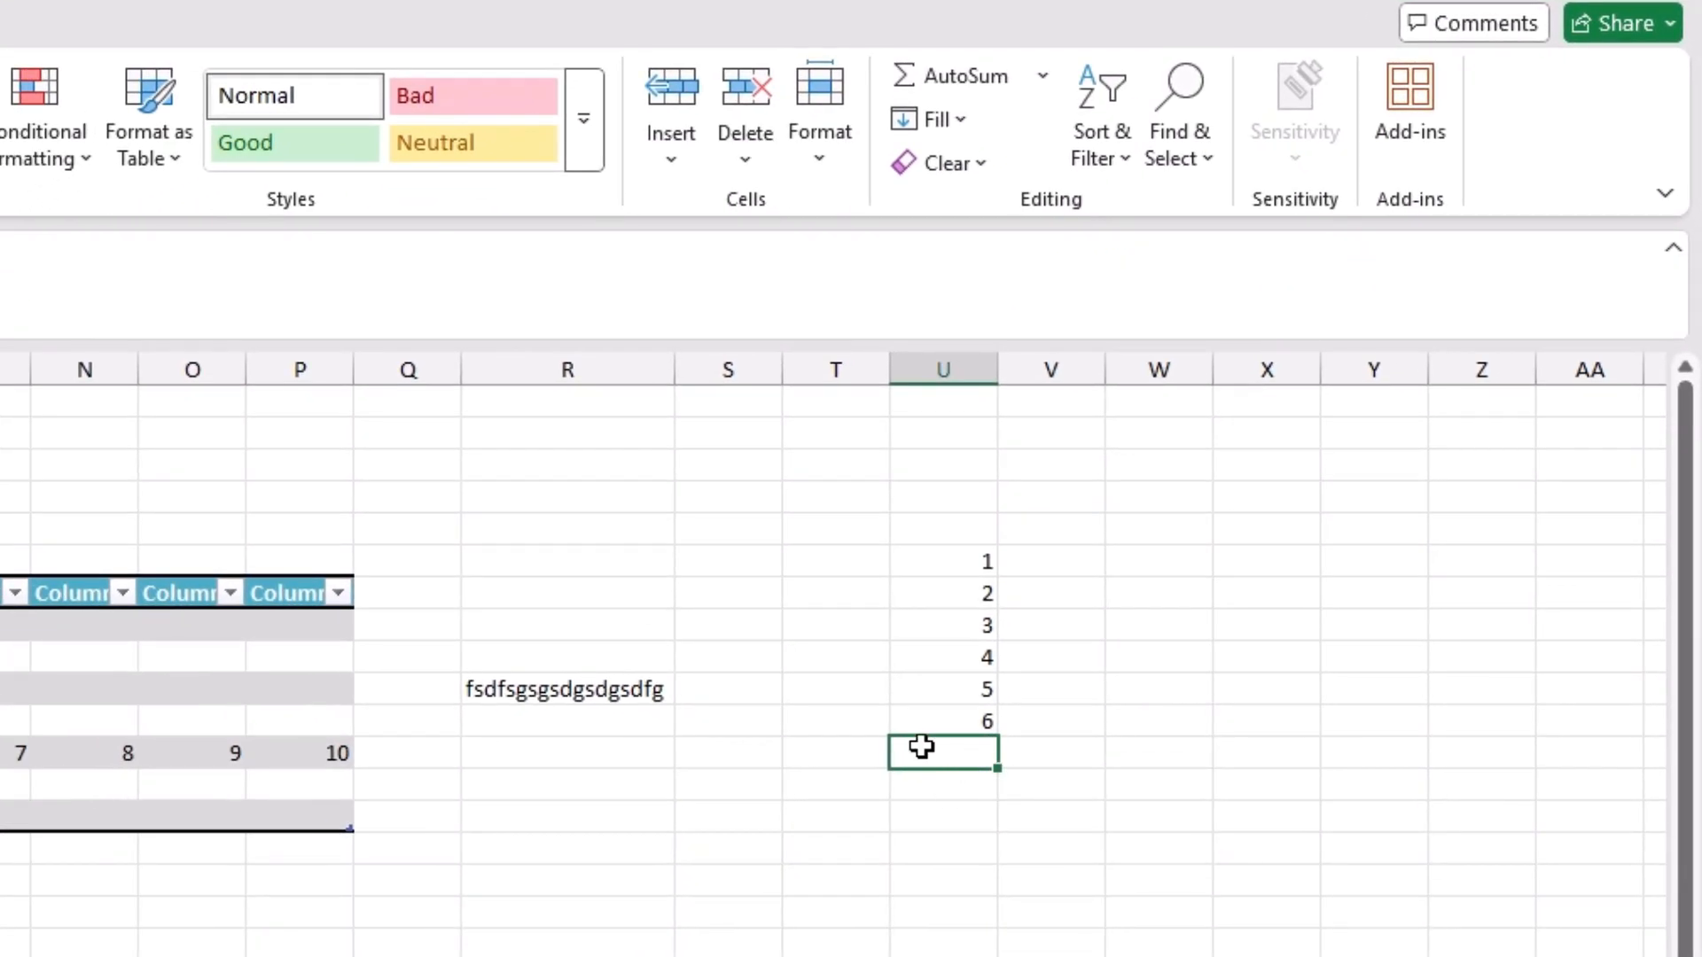
Step: Total U6:U11 with an AutoSum formula in the cell directly below the numbers
{"action": "left_click", "coordinate": [990, 78]}
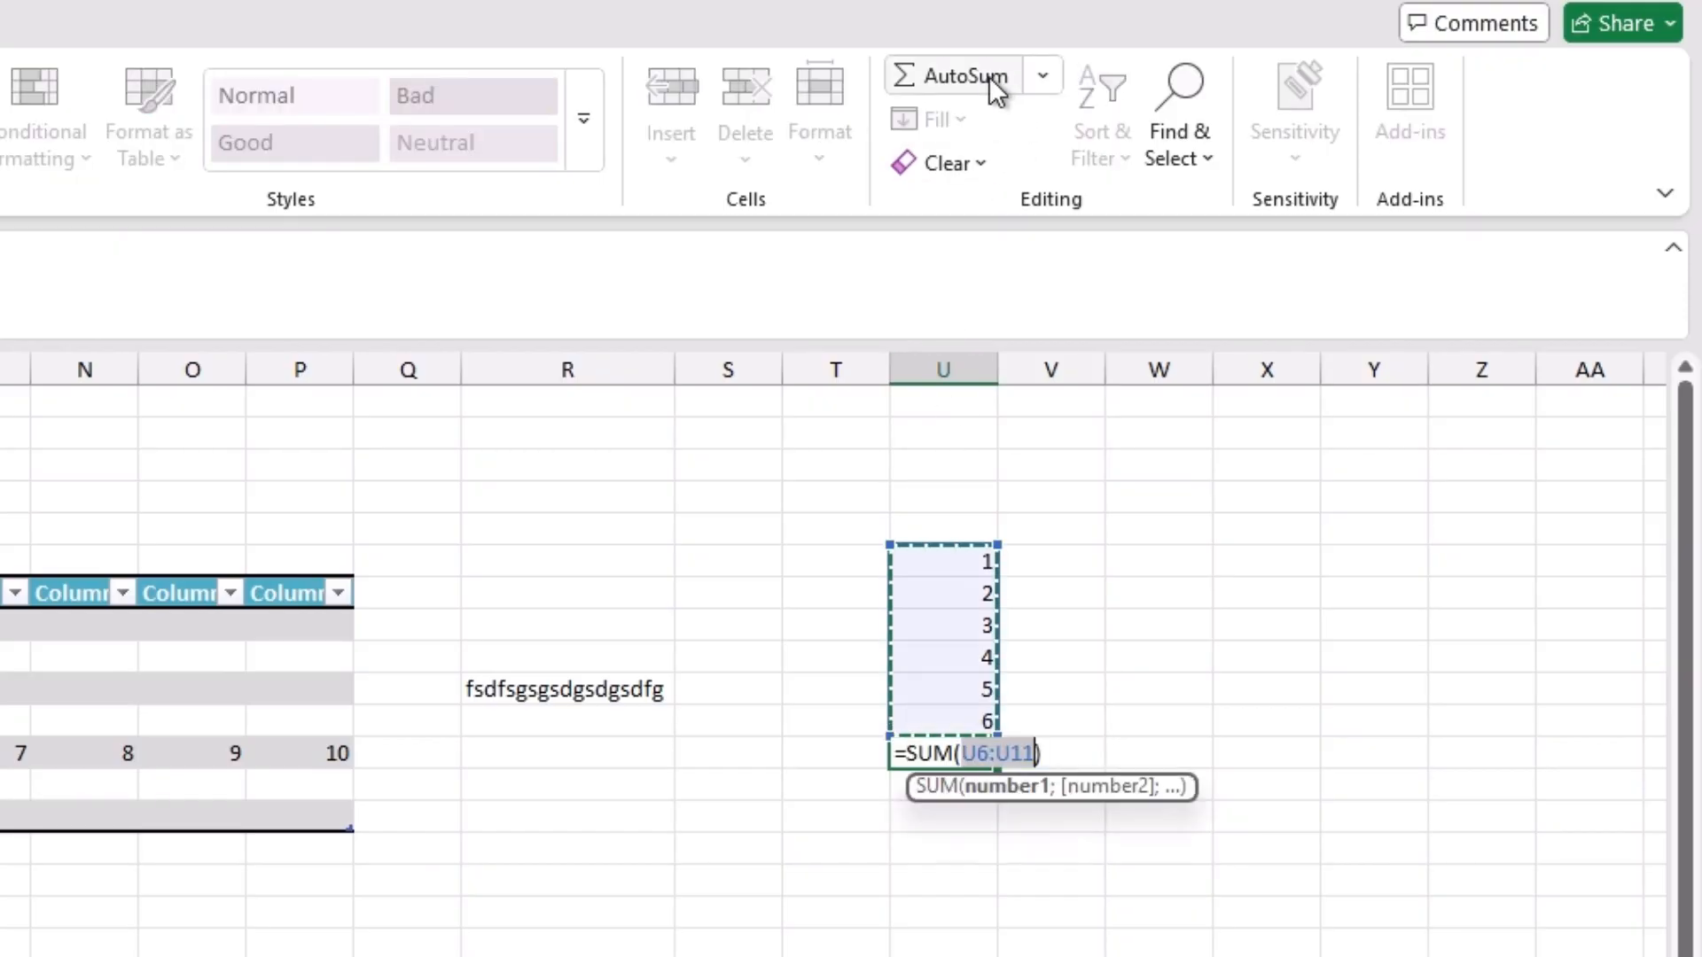
{"action": "left_click", "coordinate": [1044, 76]}
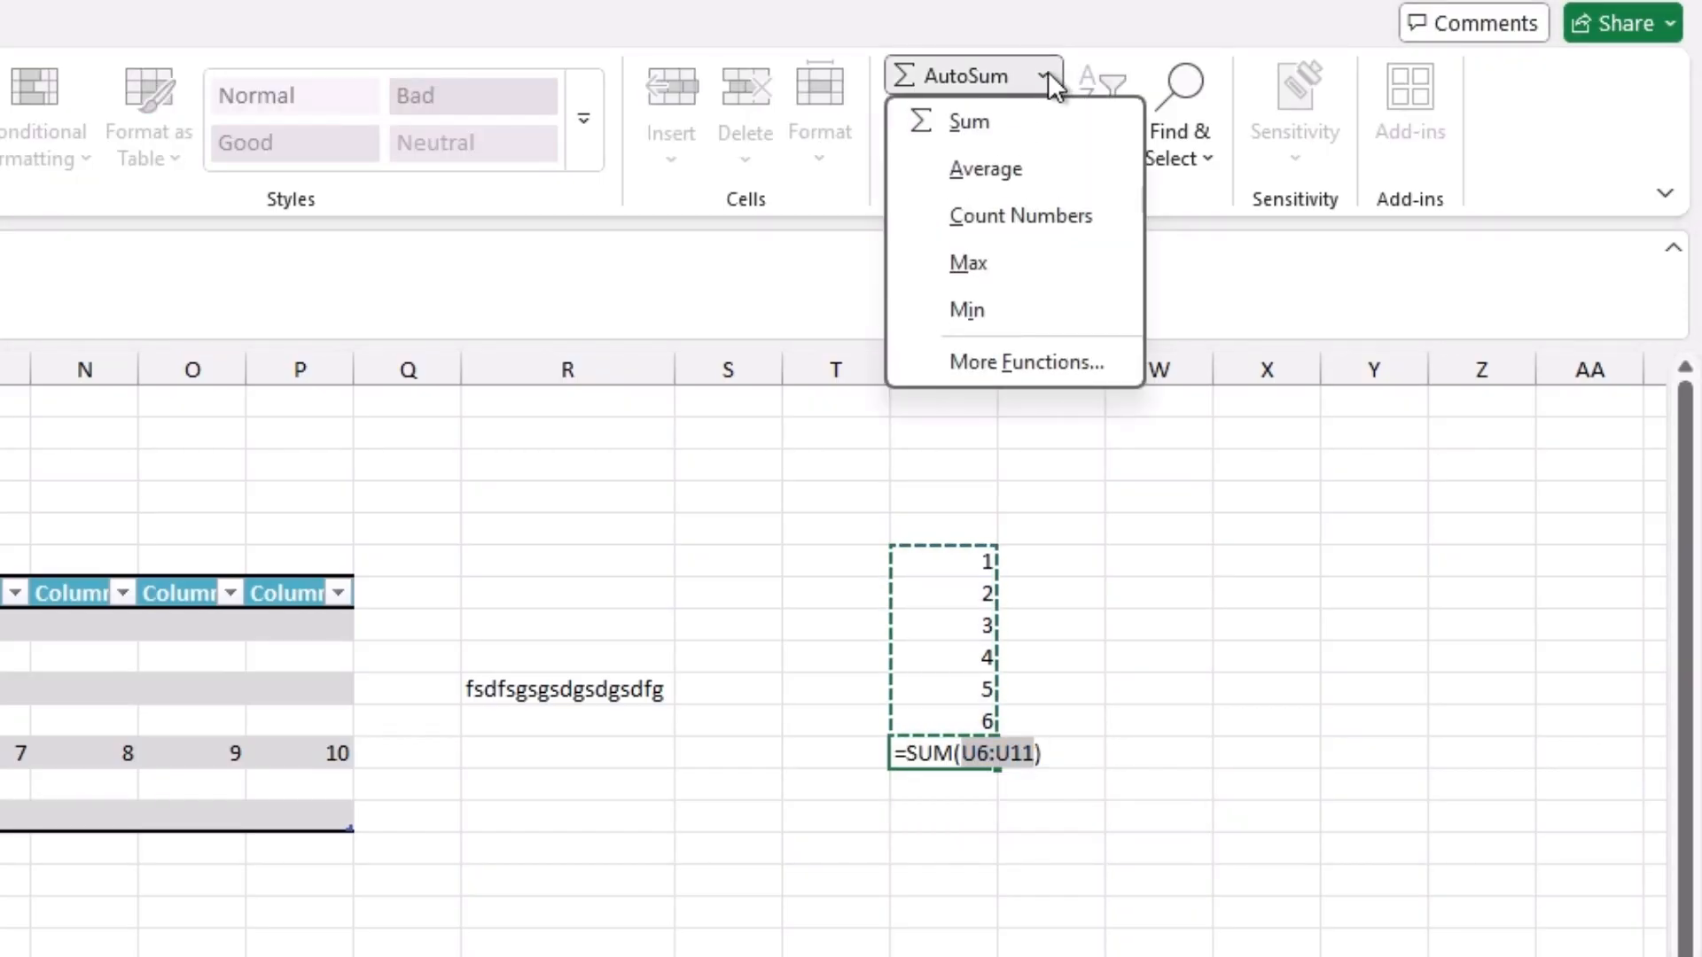
{"action": "left_click", "coordinate": [984, 172]}
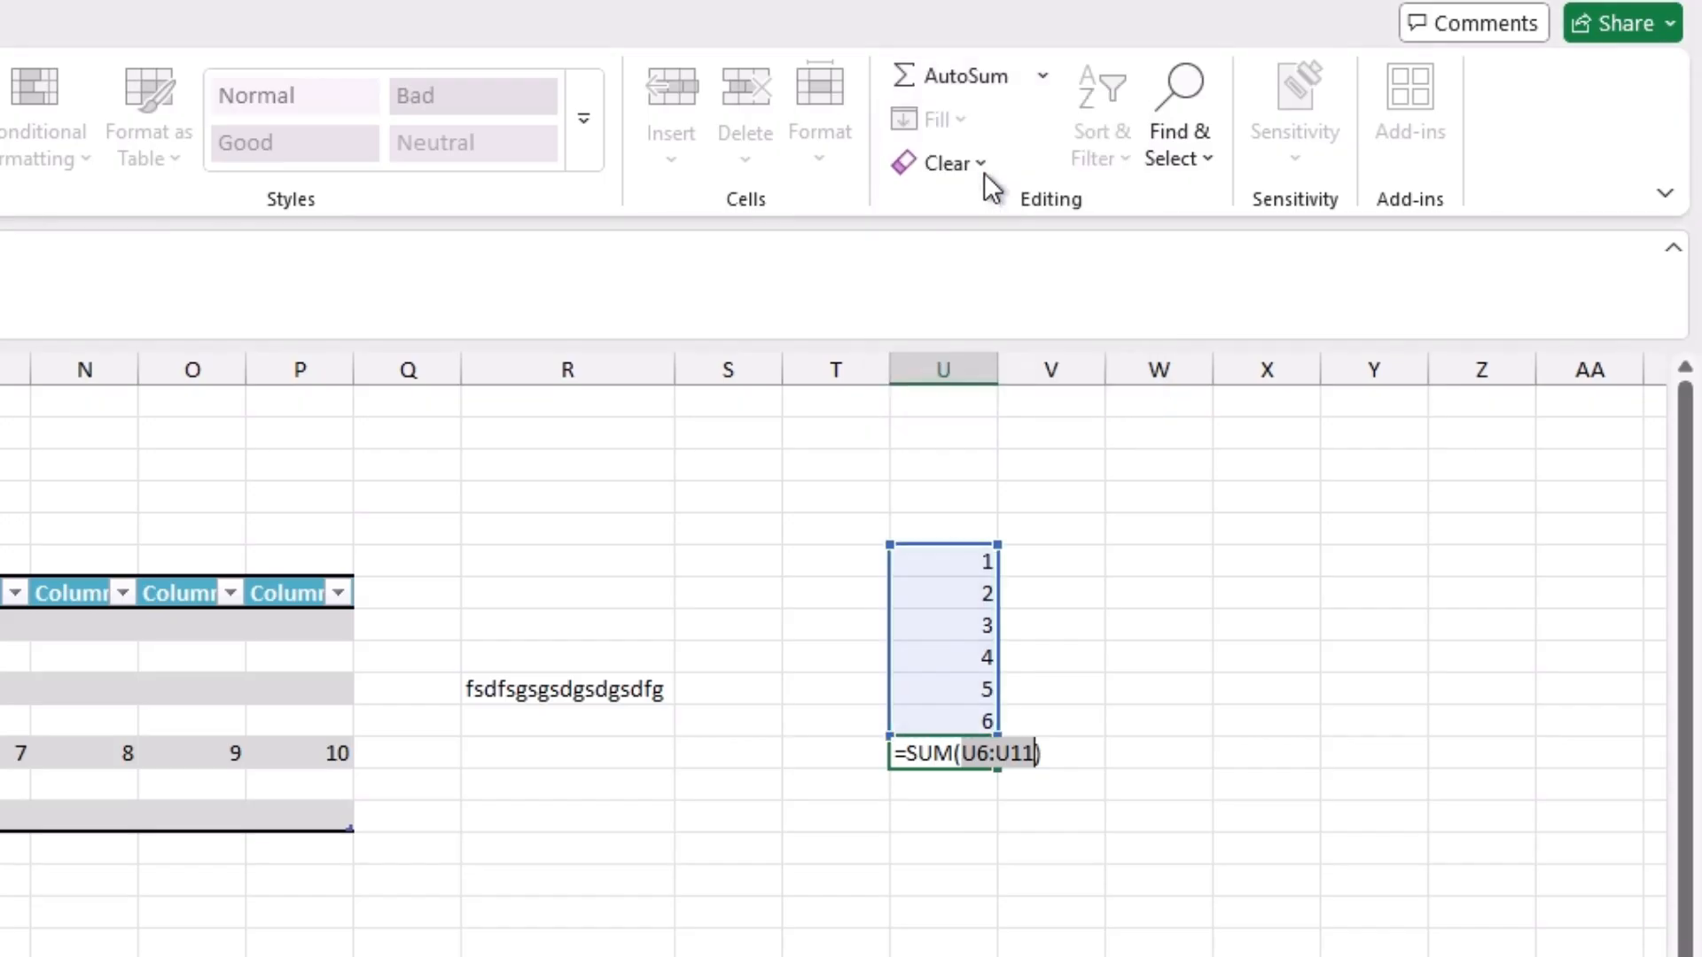
{"action": "left_click", "coordinate": [1040, 76]}
{"action": "left_click", "coordinate": [977, 121]}
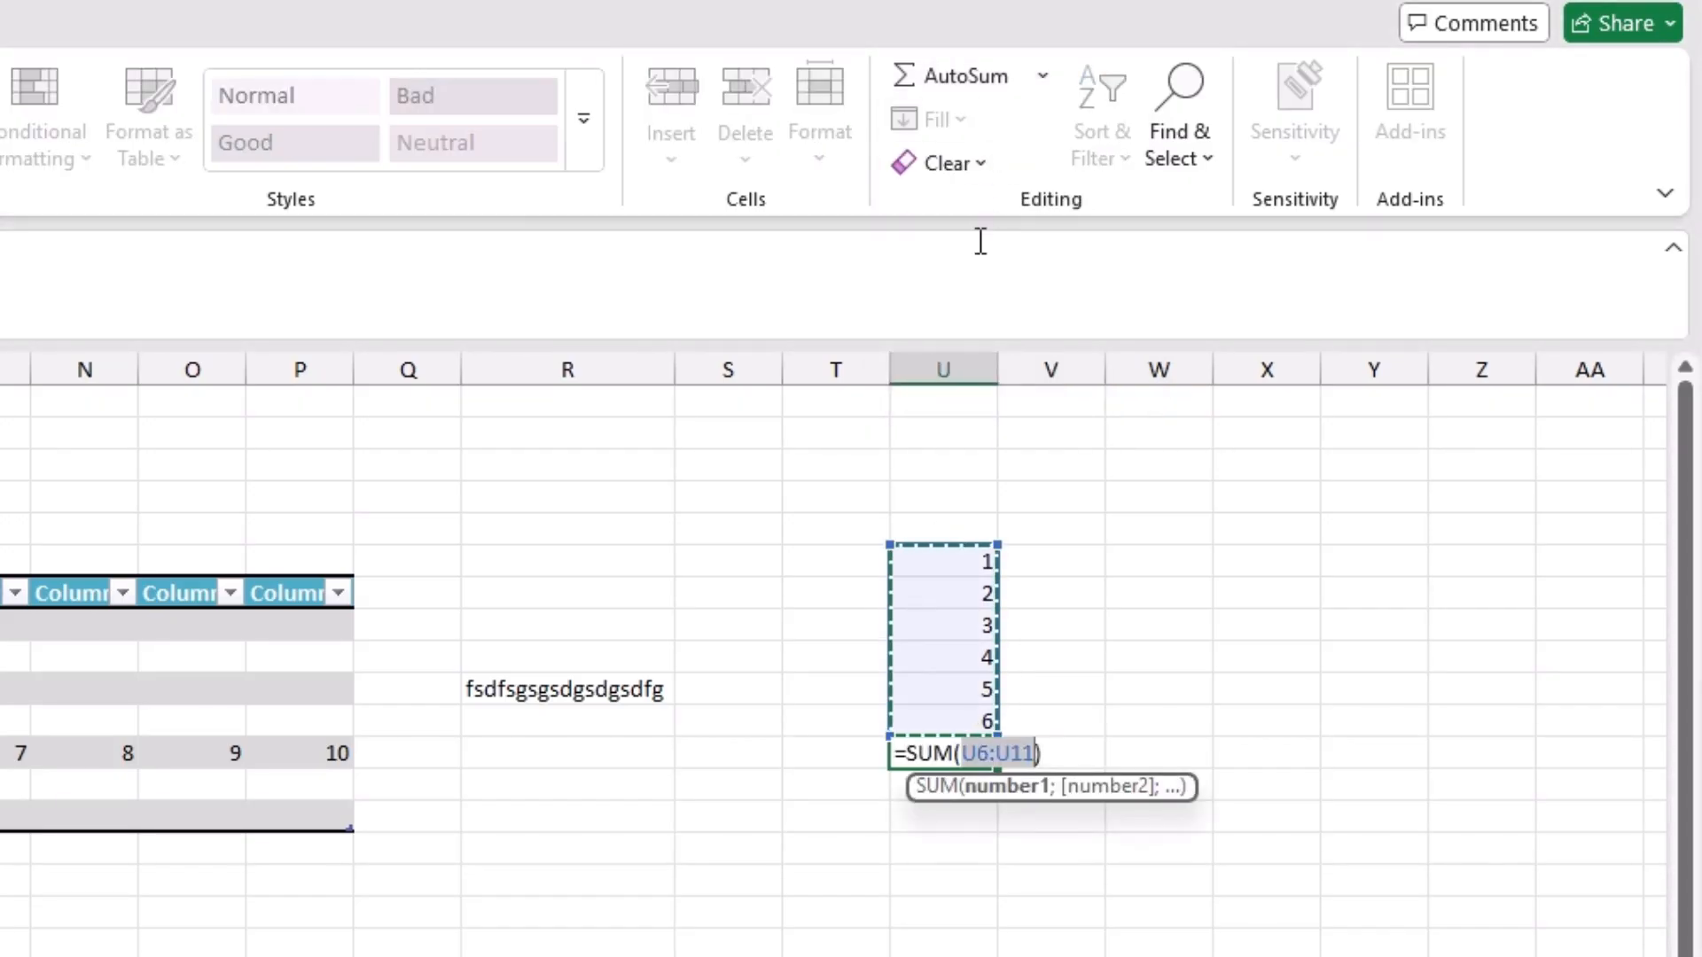
{"action": "key", "text": "Return"}
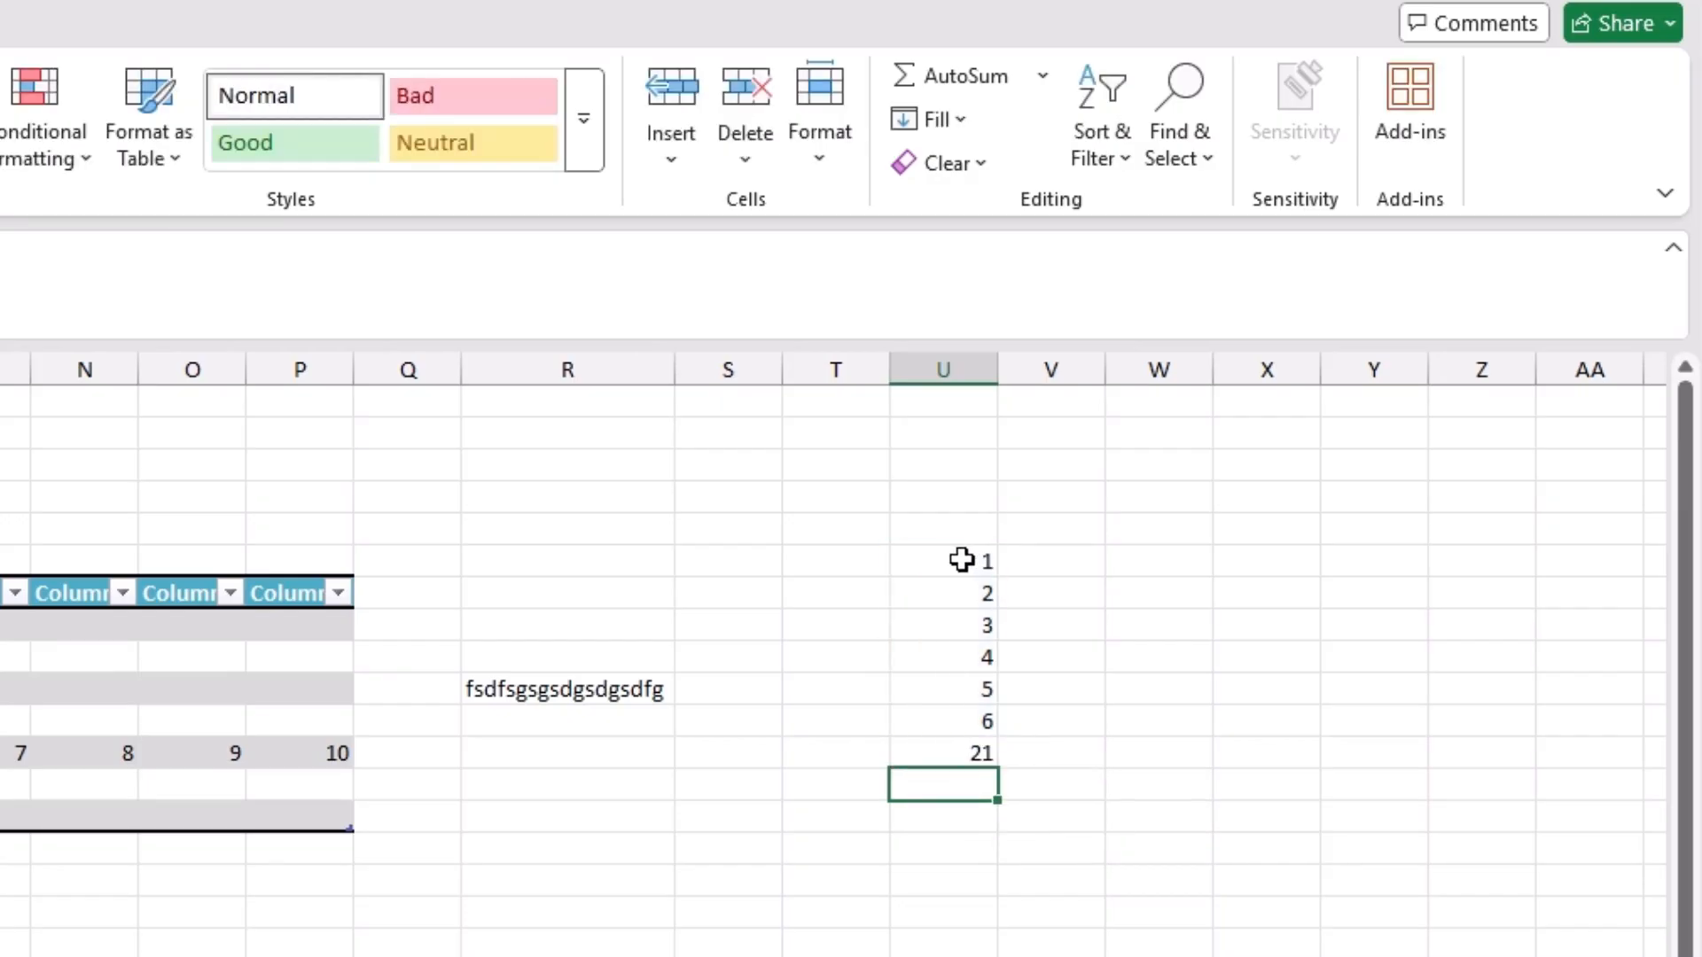
Step: Change the first number in column U, cell U6, to 6
{"action": "left_click", "coordinate": [961, 559]}
{"action": "type", "text": "6"}
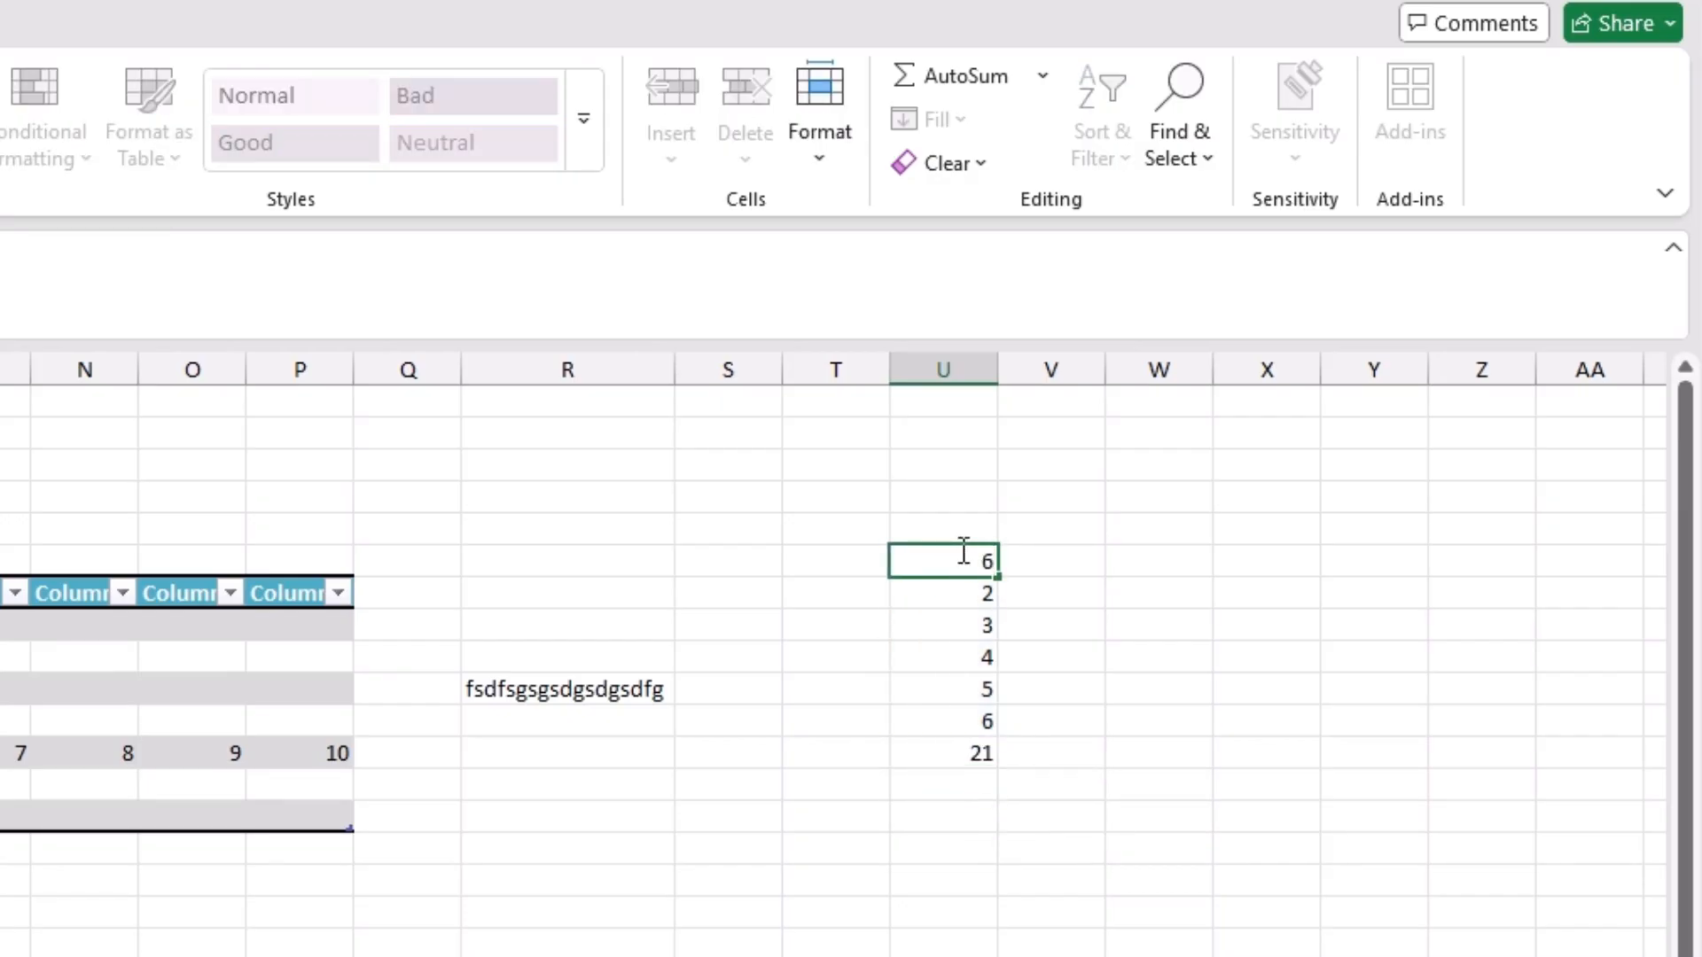
{"action": "key", "text": "Return"}
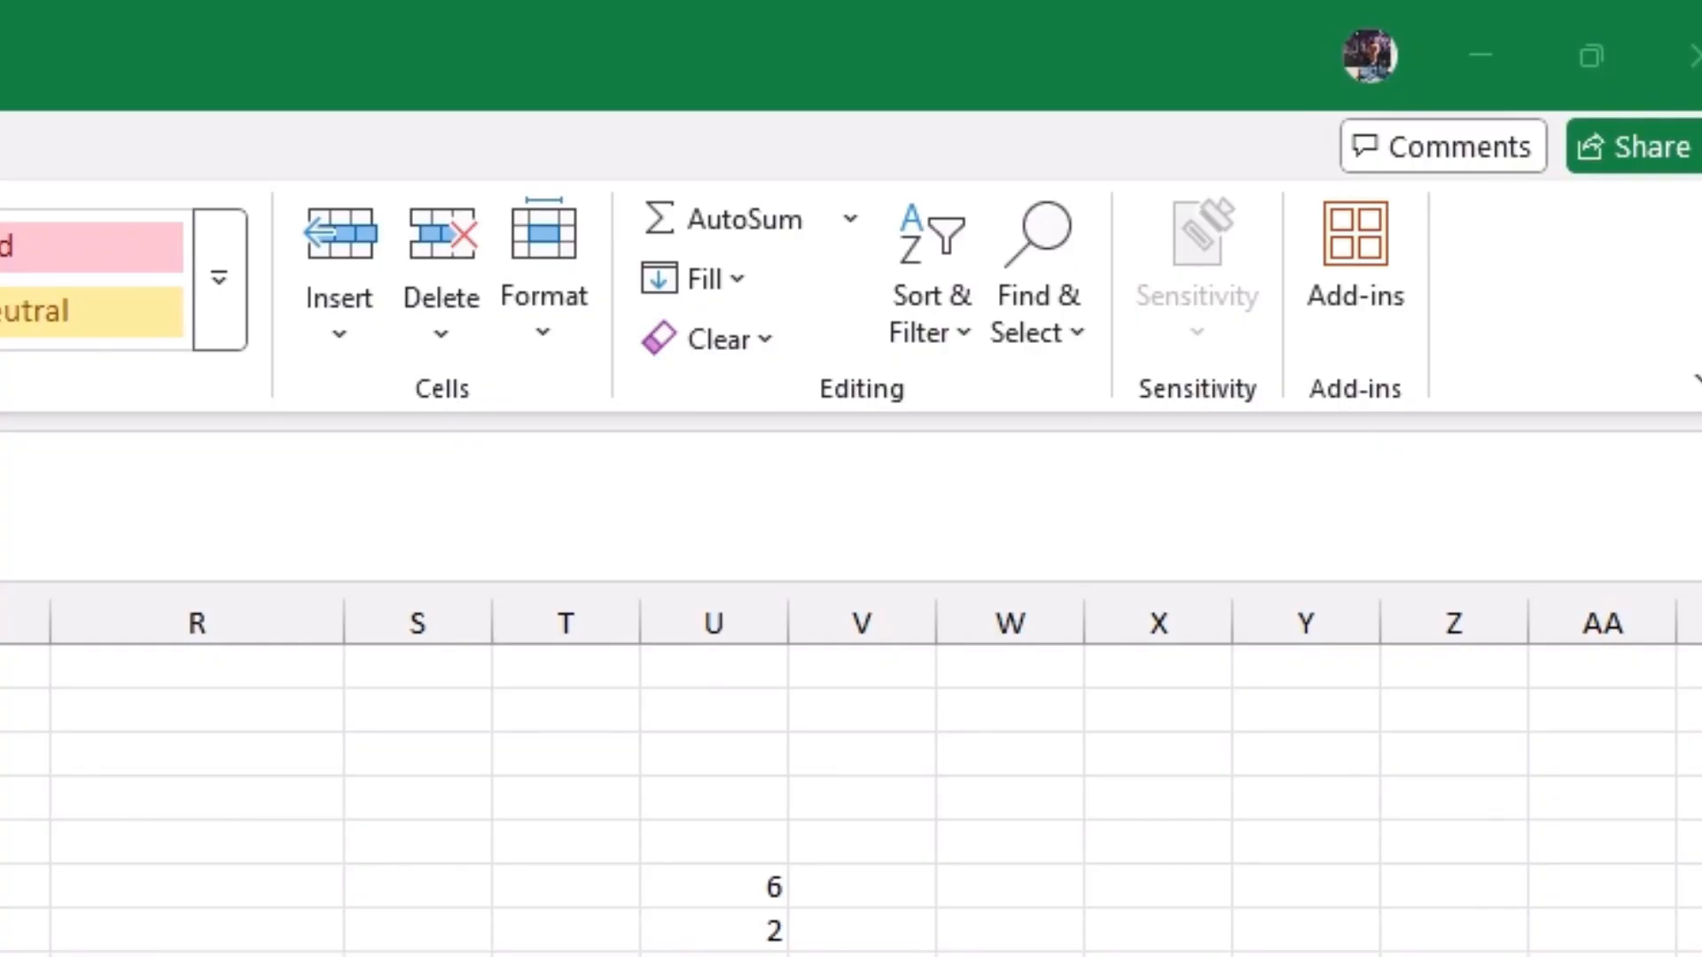
Step: Review the Fill options, including Series, Justify and Flash Fill, with an empty cell in column V selected
{"action": "left_click", "coordinate": [854, 893]}
{"action": "left_click", "coordinate": [771, 456]}
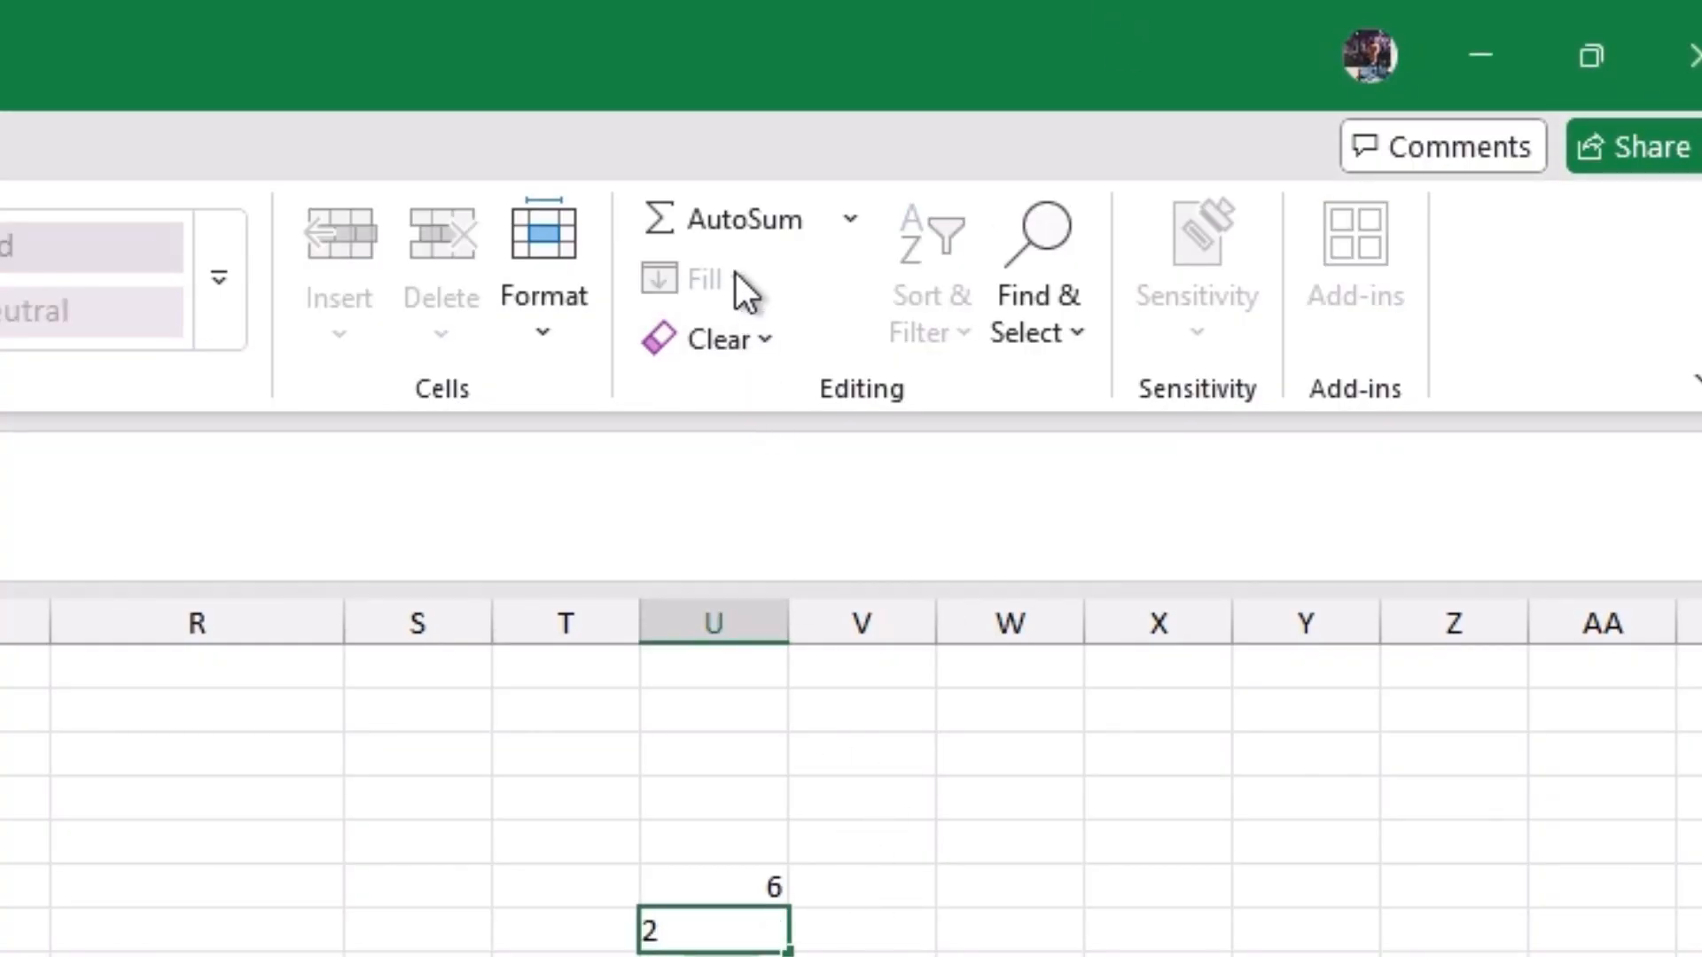
{"action": "left_click", "coordinate": [904, 927]}
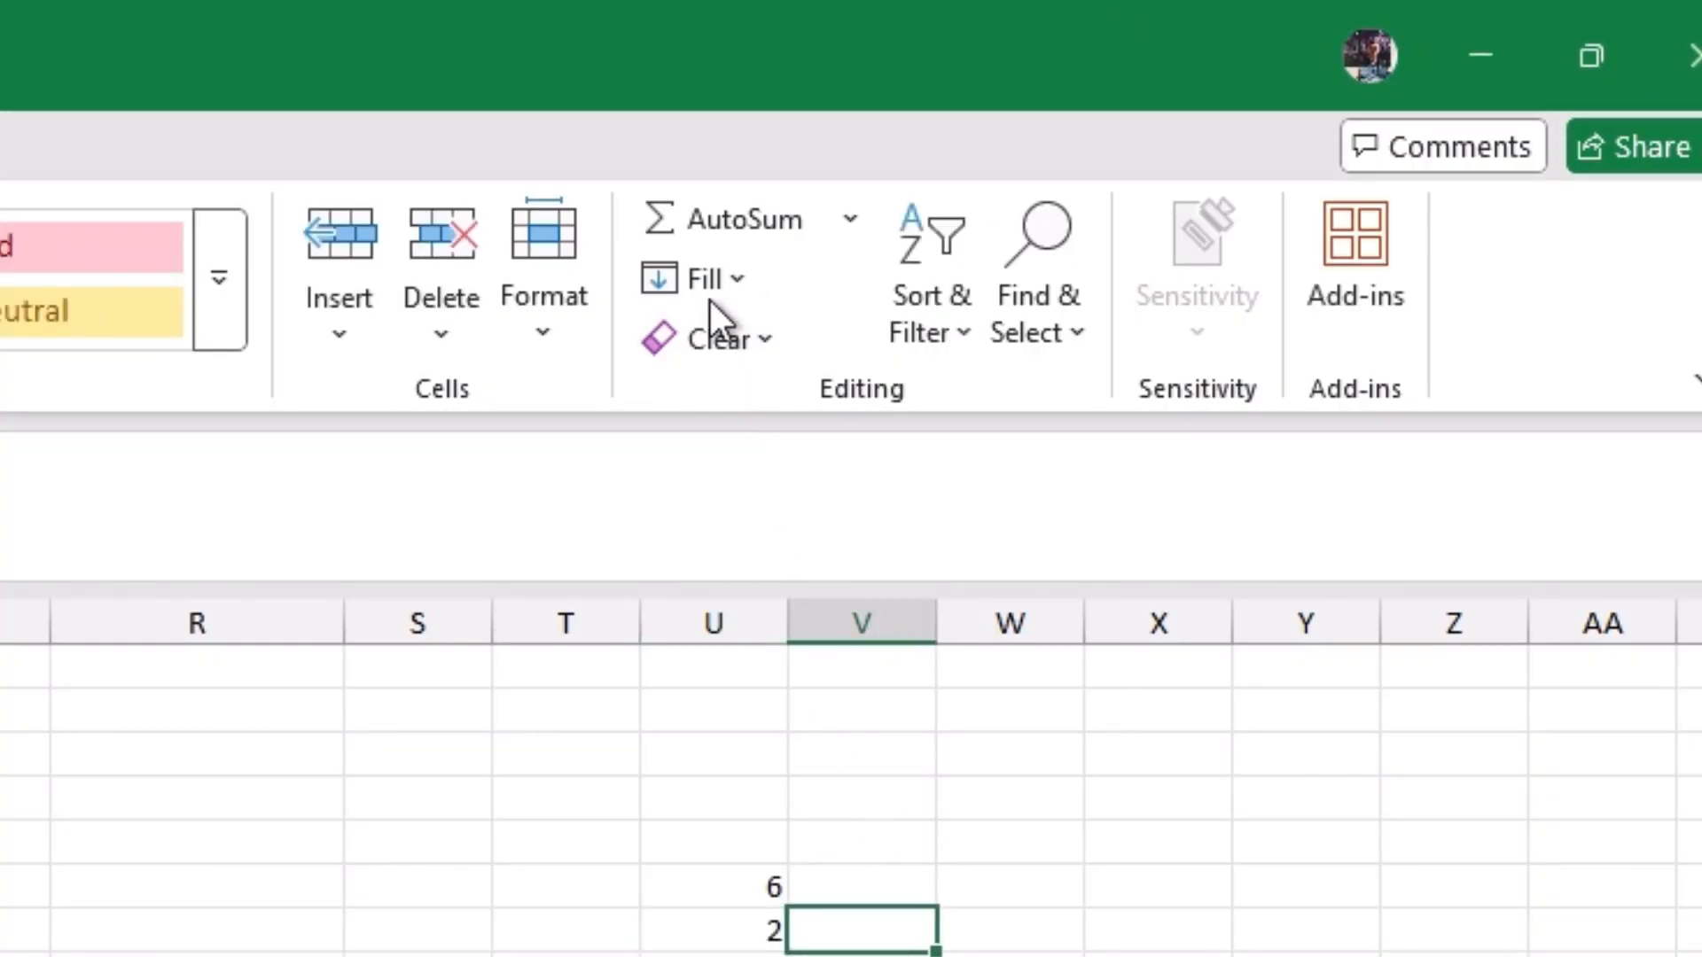
{"action": "left_click", "coordinate": [739, 280]}
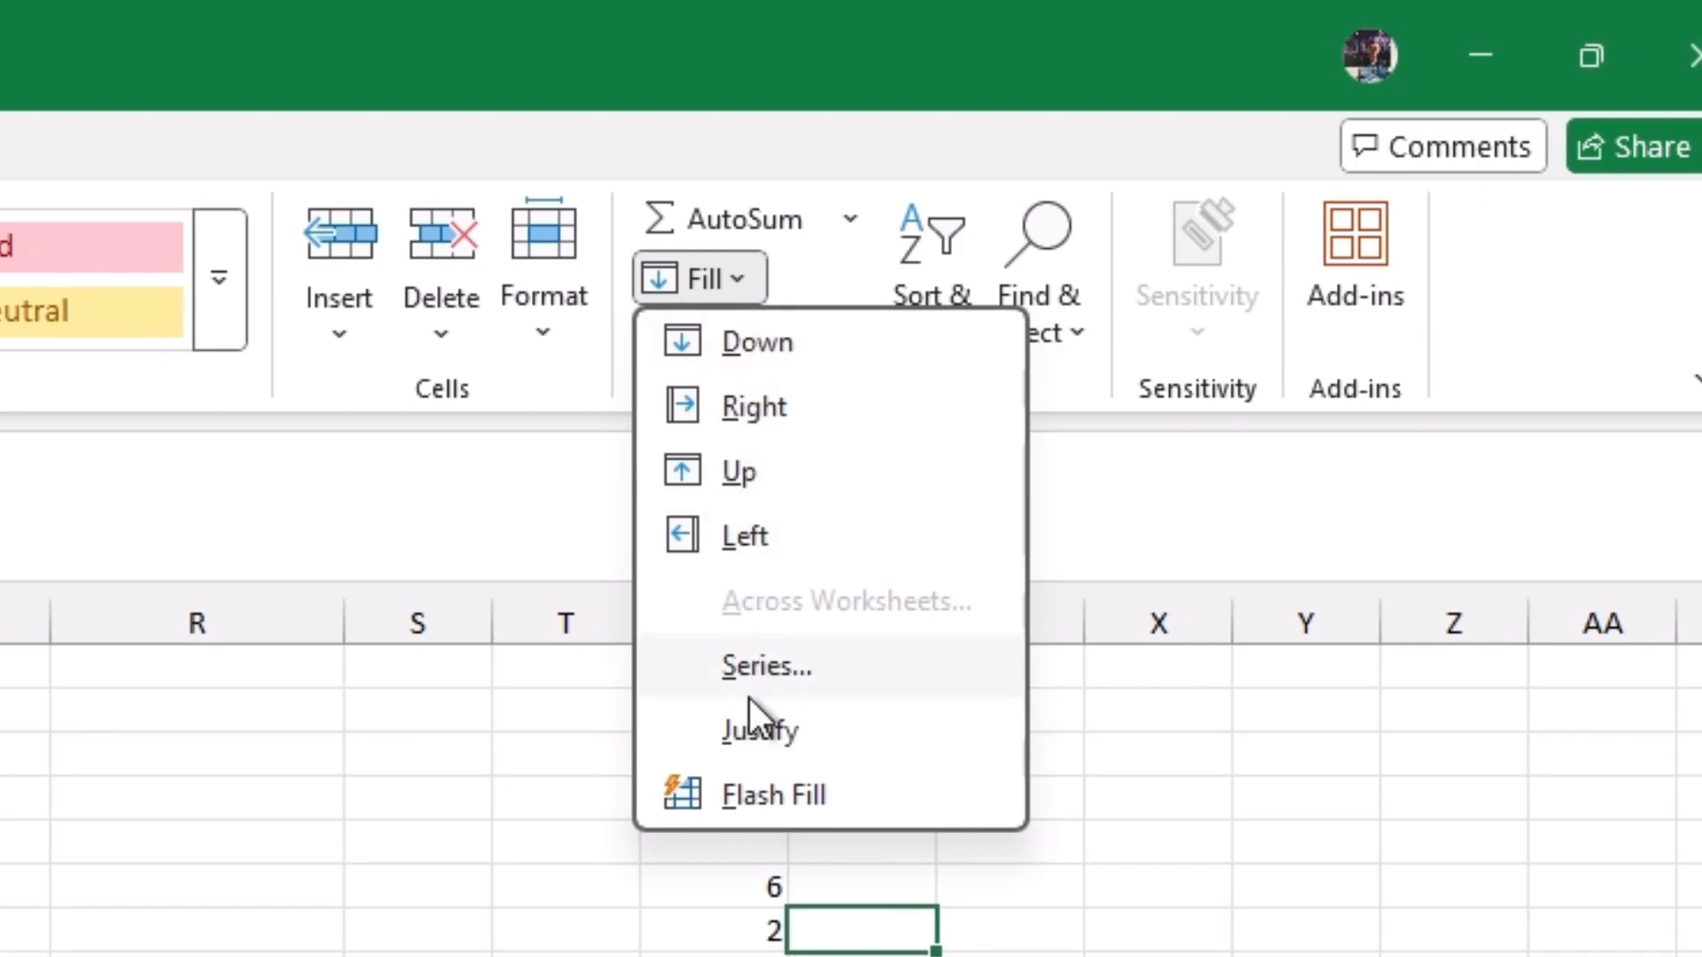
{"action": "left_click", "coordinate": [894, 920]}
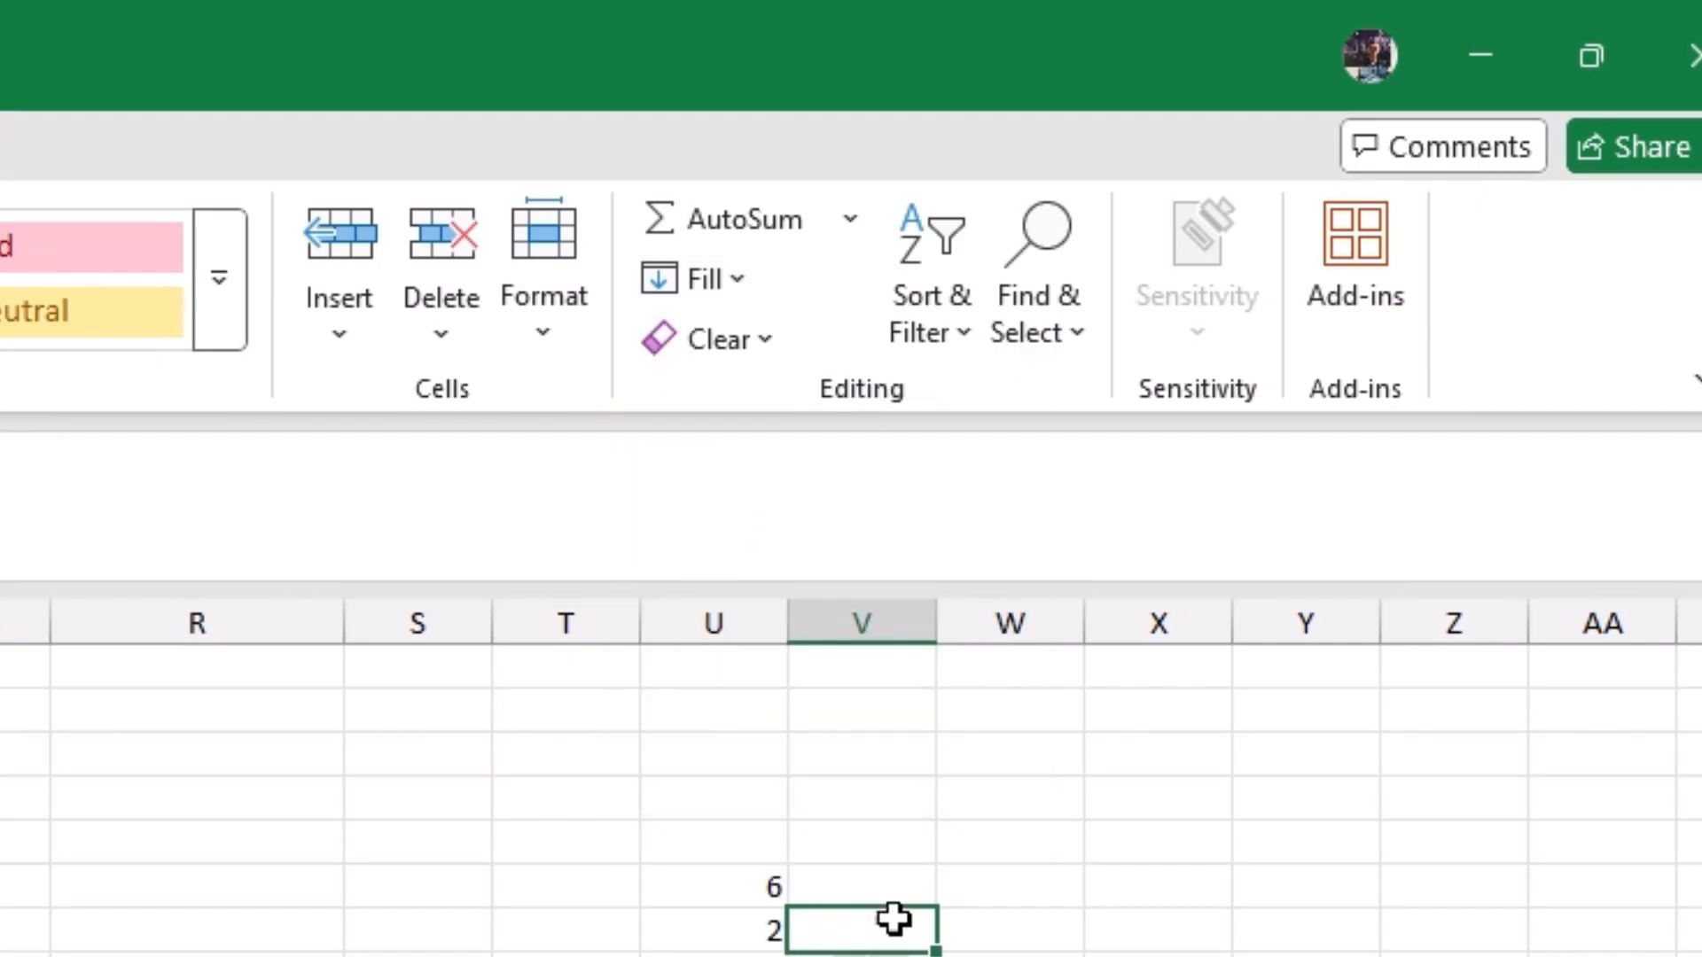
{"action": "left_click", "coordinate": [886, 888]}
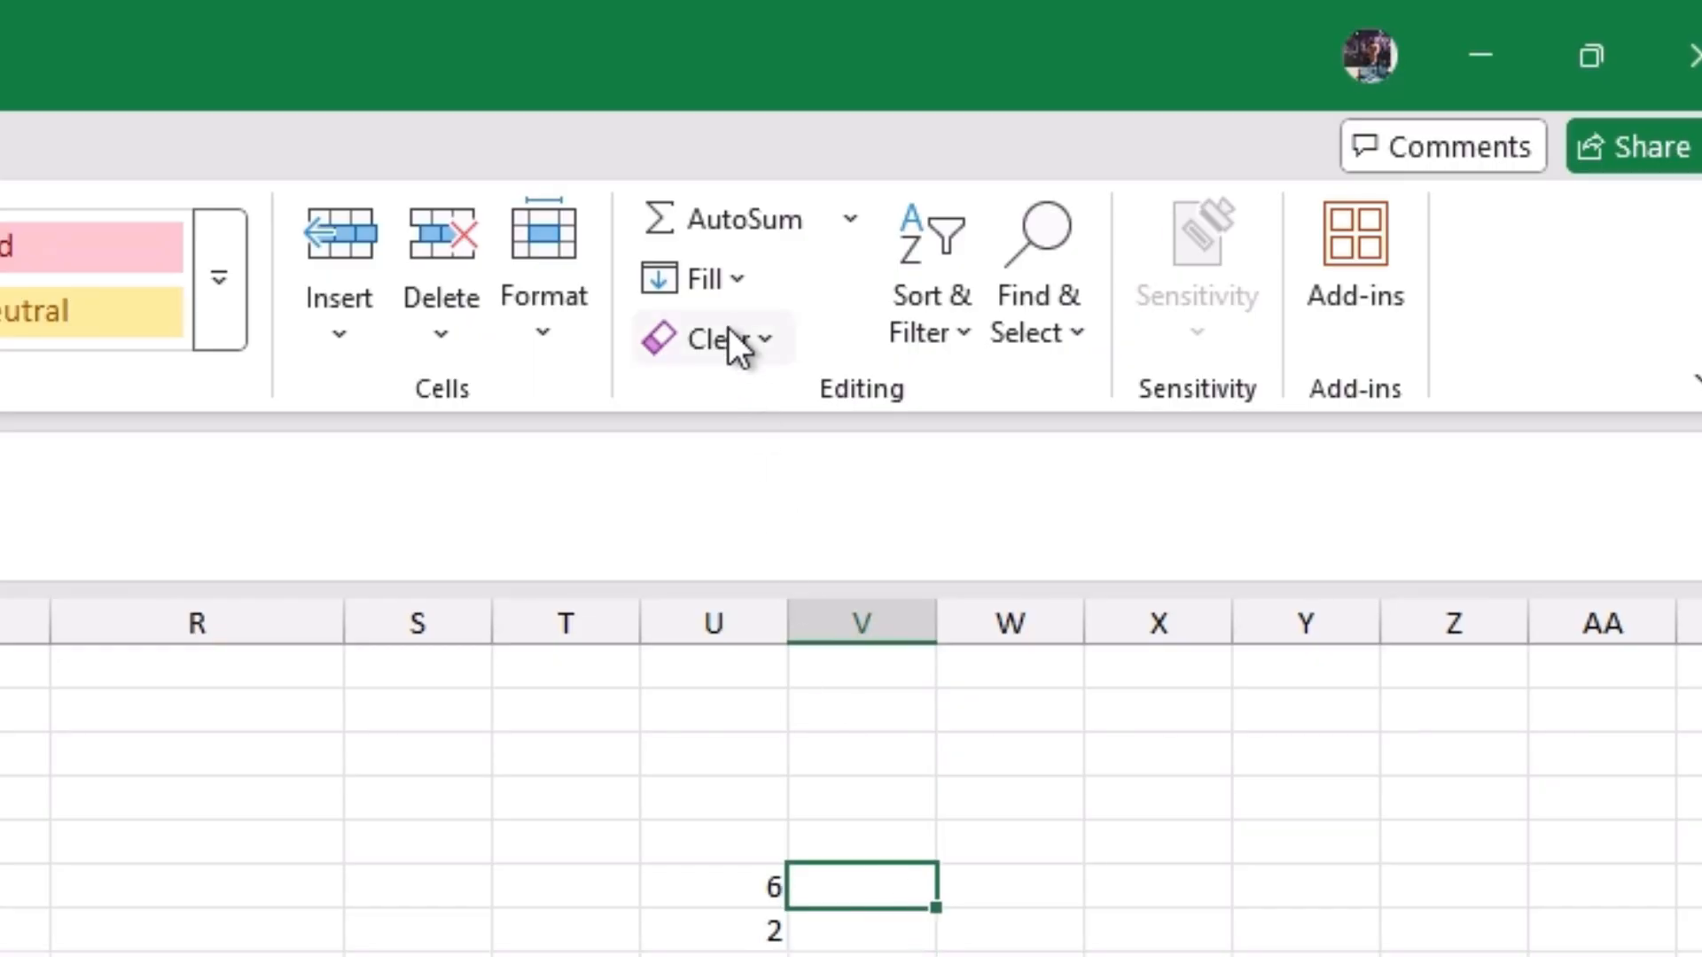
{"action": "left_click", "coordinate": [733, 279]}
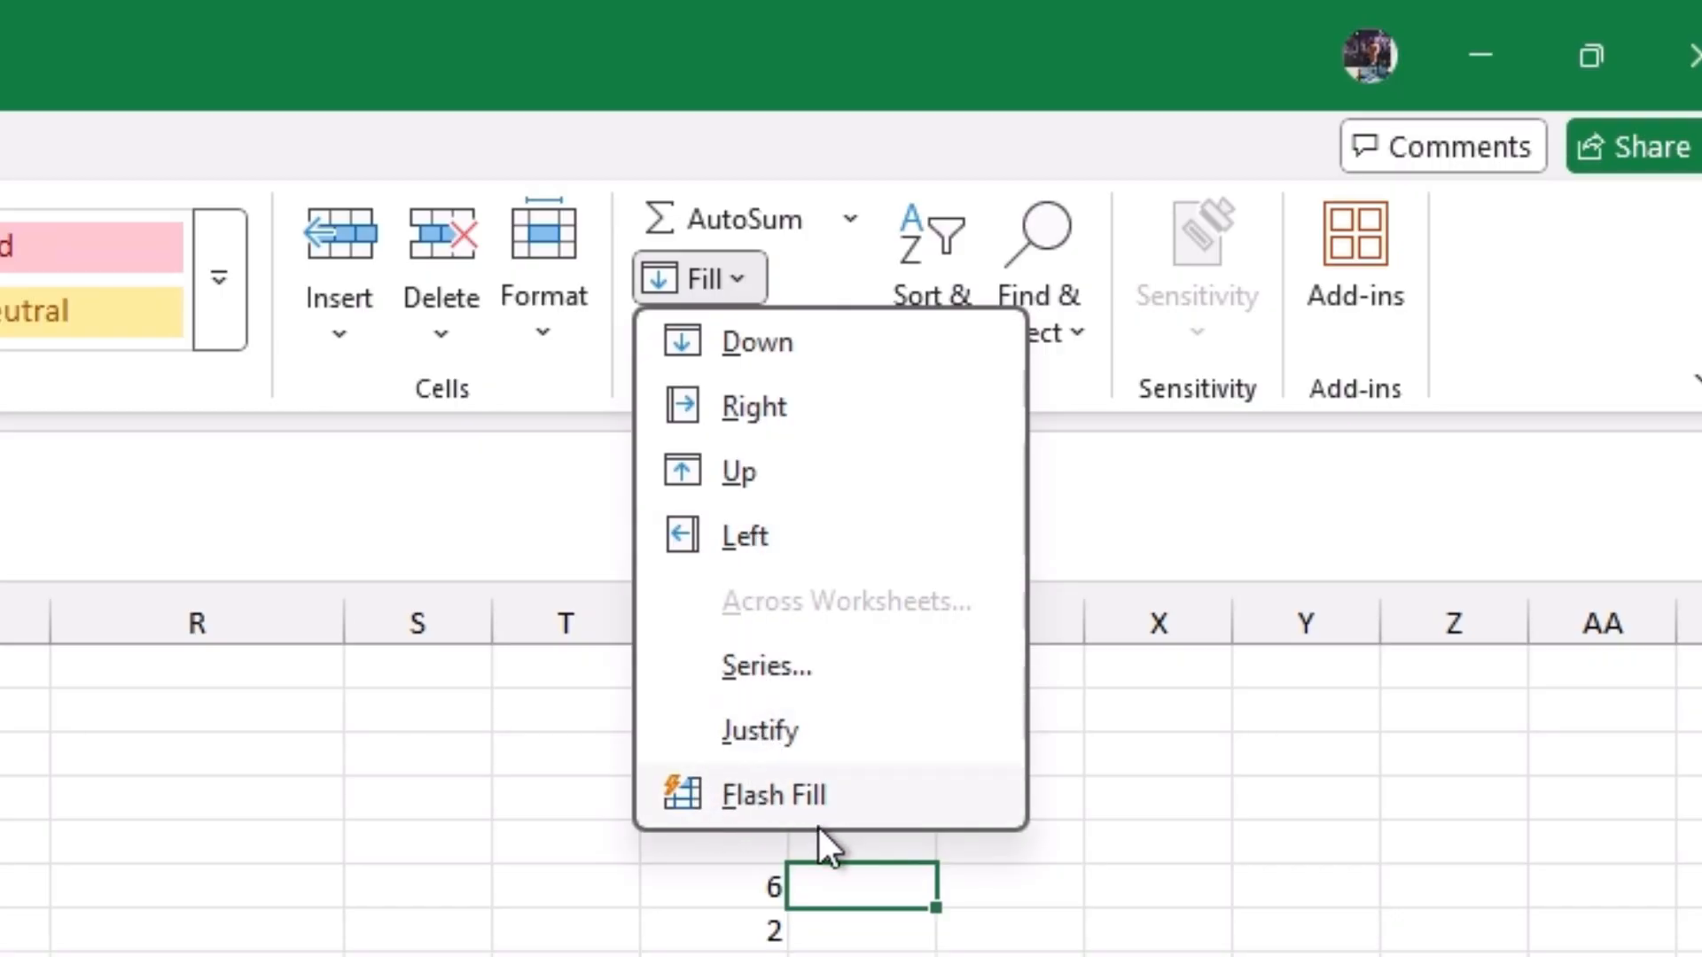
{"action": "left_click", "coordinate": [796, 886]}
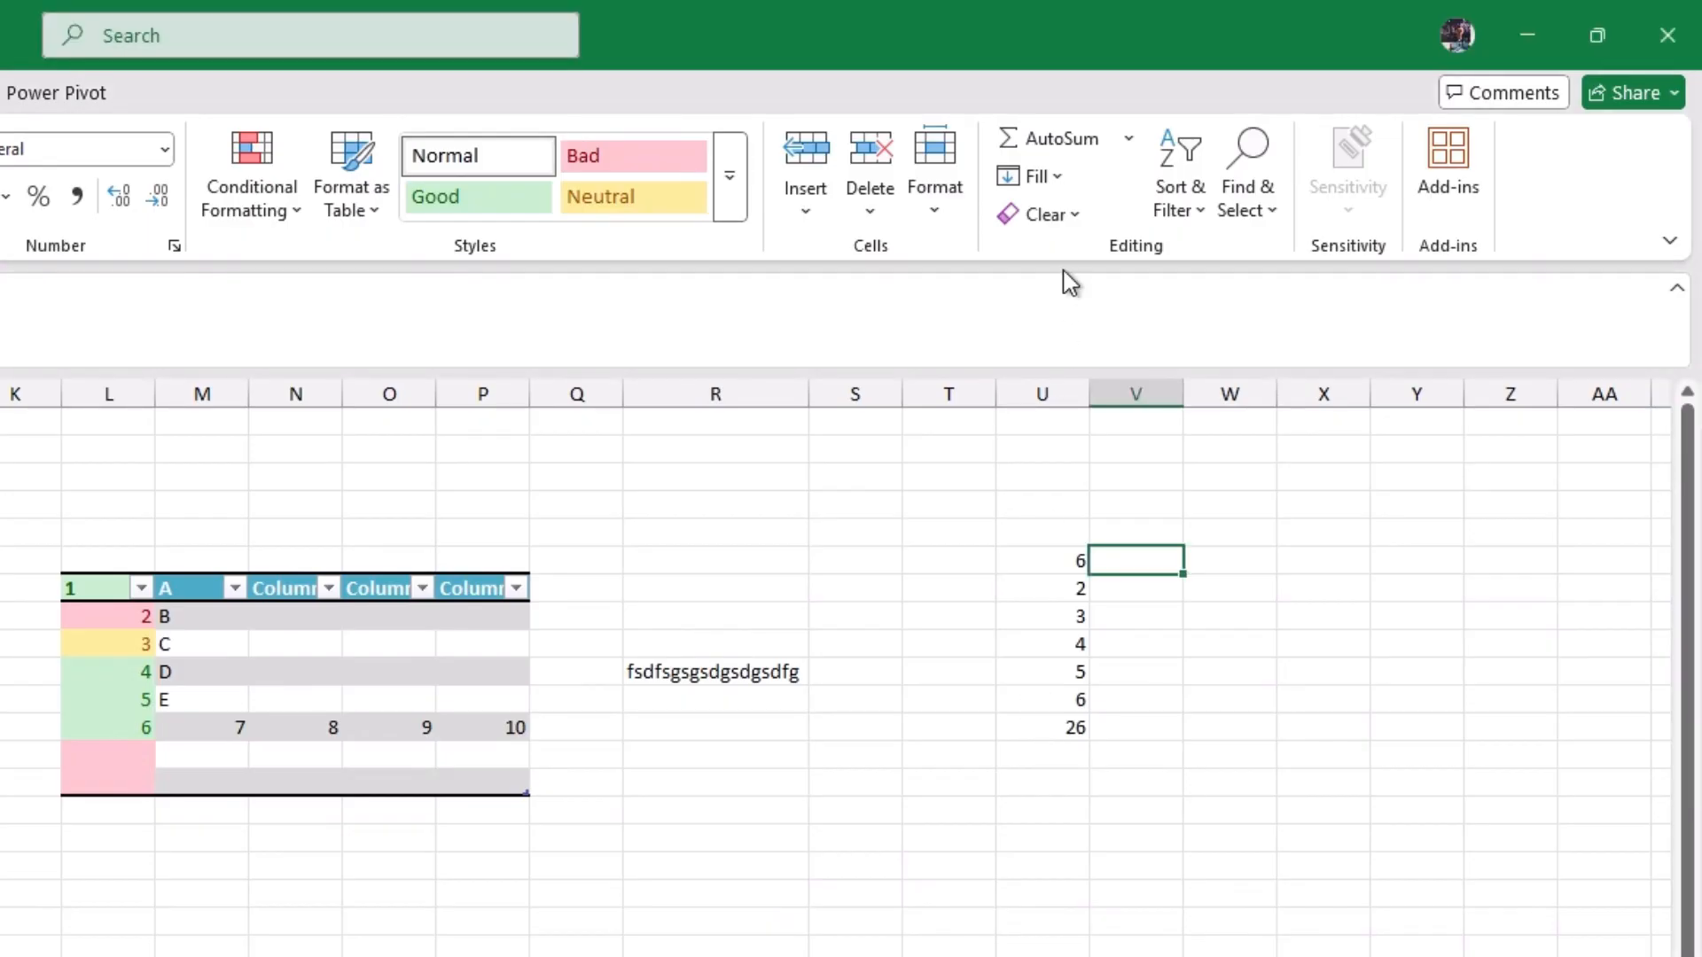
Step: Review the Clear options and clear everything from the column U numbers and their total
{"action": "left_click", "coordinate": [1071, 218]}
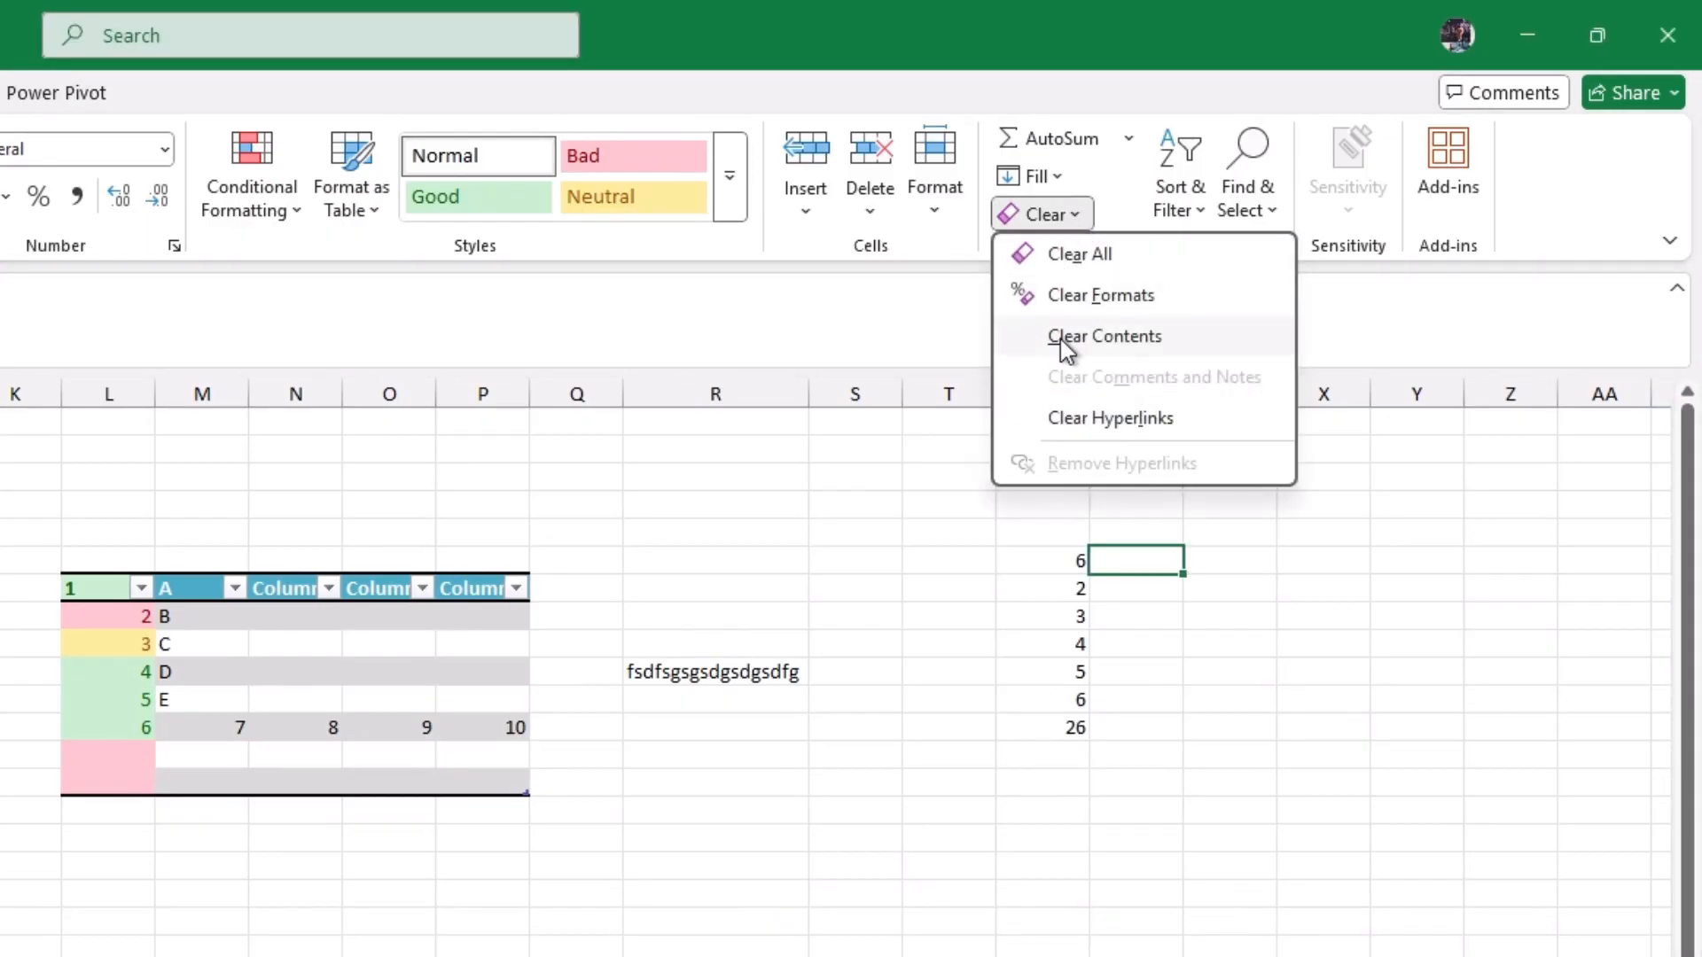
{"action": "left_click", "coordinate": [1056, 515]}
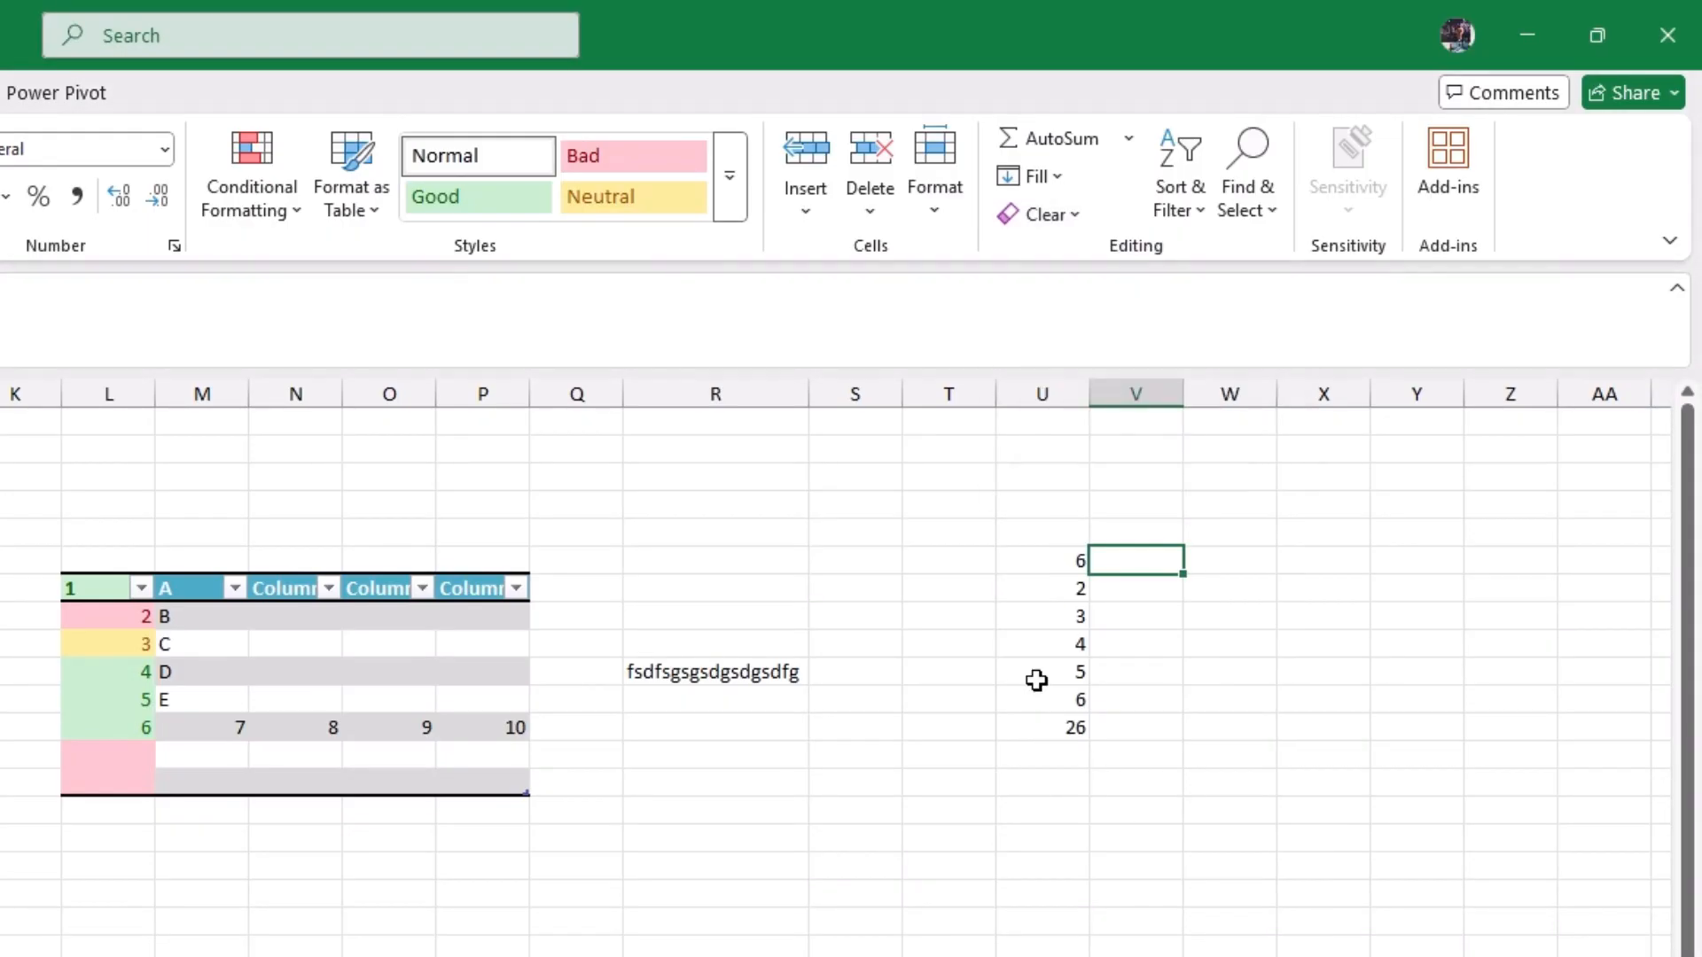
{"action": "left_click_drag", "start_coordinate": [1052, 563], "coordinate": [1052, 728]}
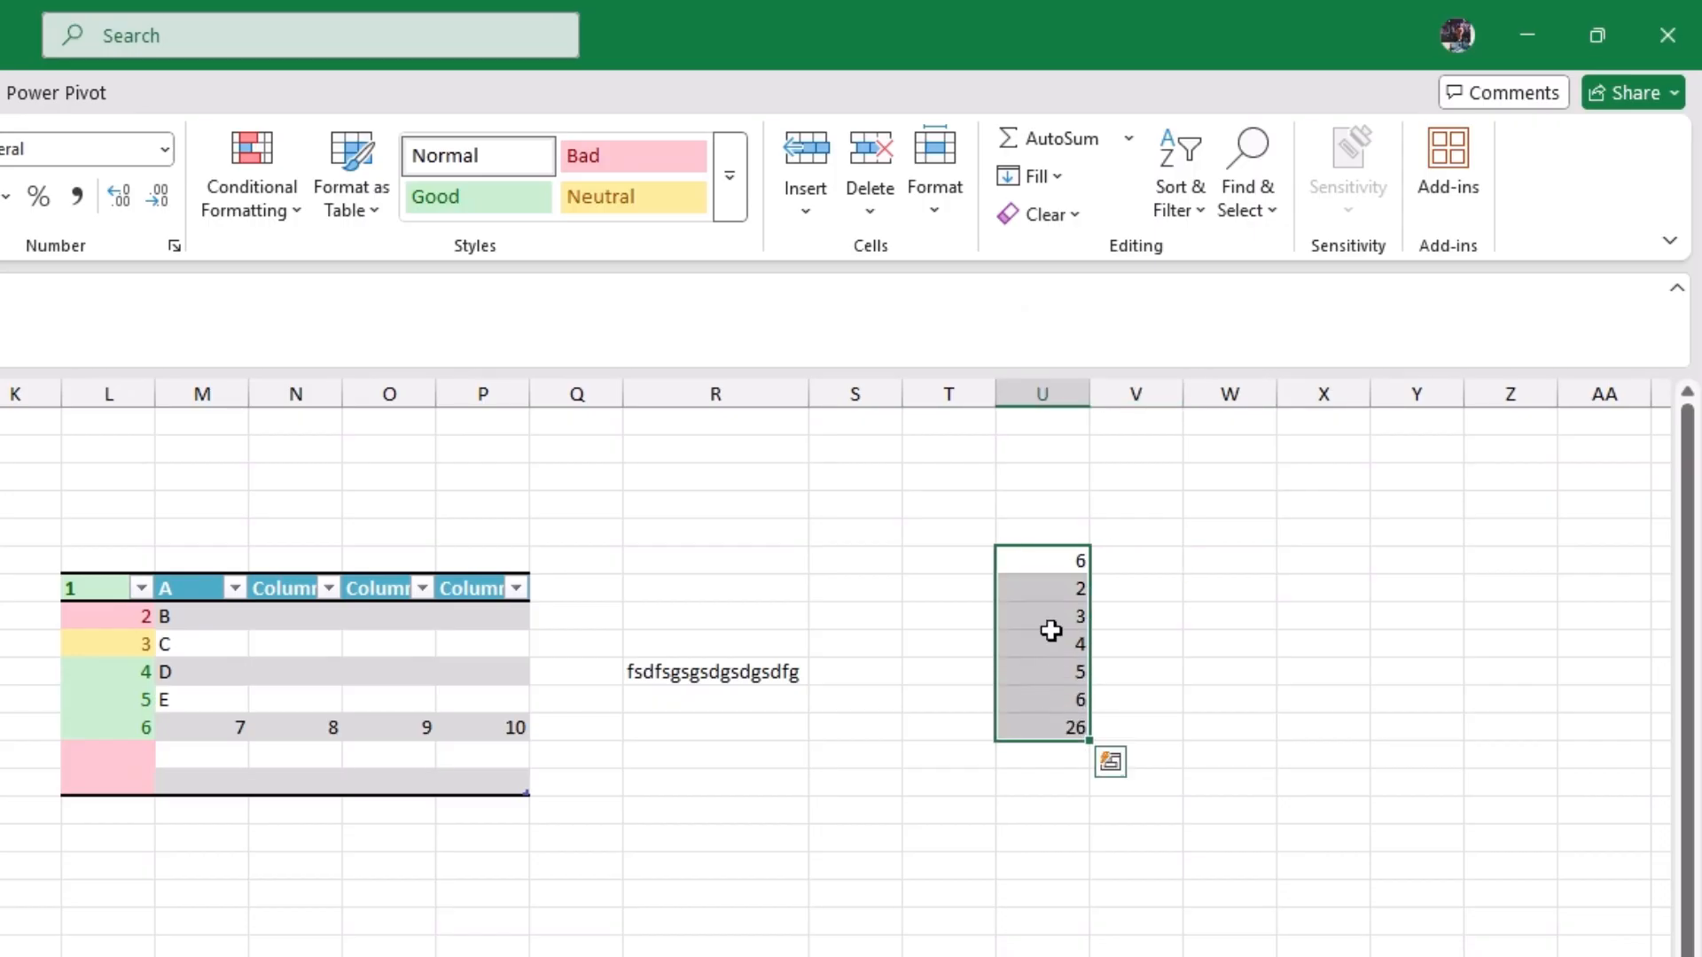
{"action": "left_click", "coordinate": [1073, 218]}
{"action": "left_click", "coordinate": [1071, 254]}
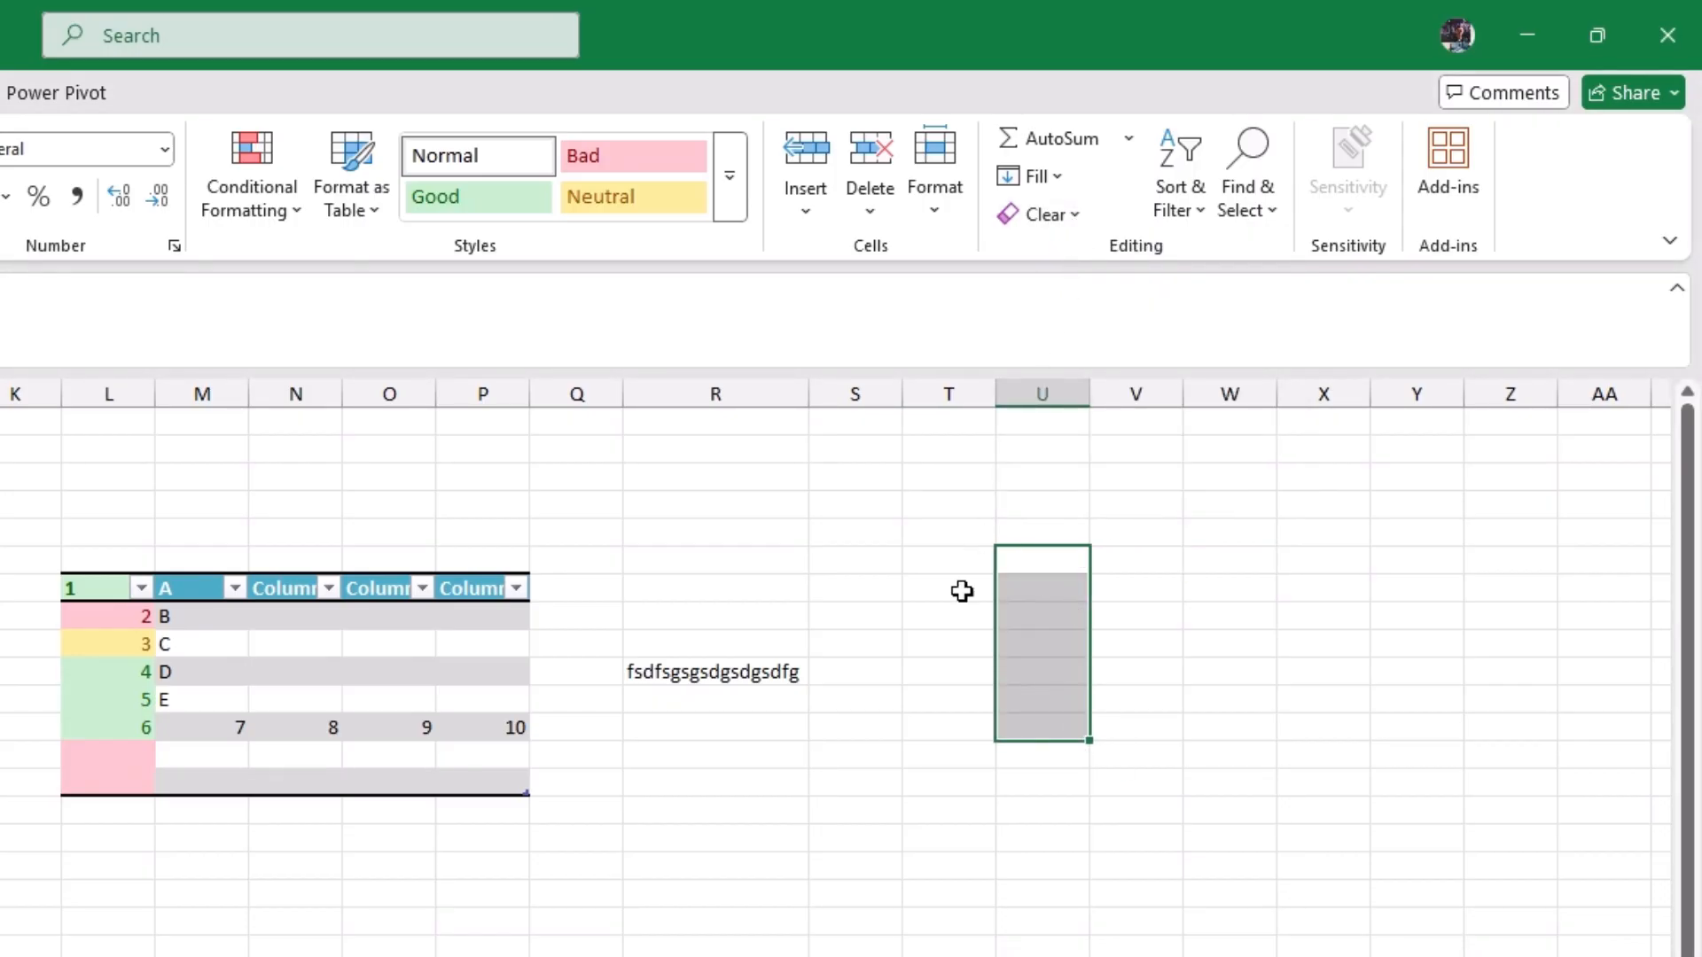
Step: Clear only the formats from the whole table in columns L to P
{"action": "left_click_drag", "start_coordinate": [952, 645], "coordinate": [932, 665]}
{"action": "mouse_move", "coordinate": [99, 596]}
{"action": "left_mouse_down"}
{"action": "mouse_move", "coordinate": [247, 653]}
{"action": "mouse_move", "coordinate": [478, 782]}
{"action": "left_mouse_up"}
{"action": "left_click", "coordinate": [1086, 213]}
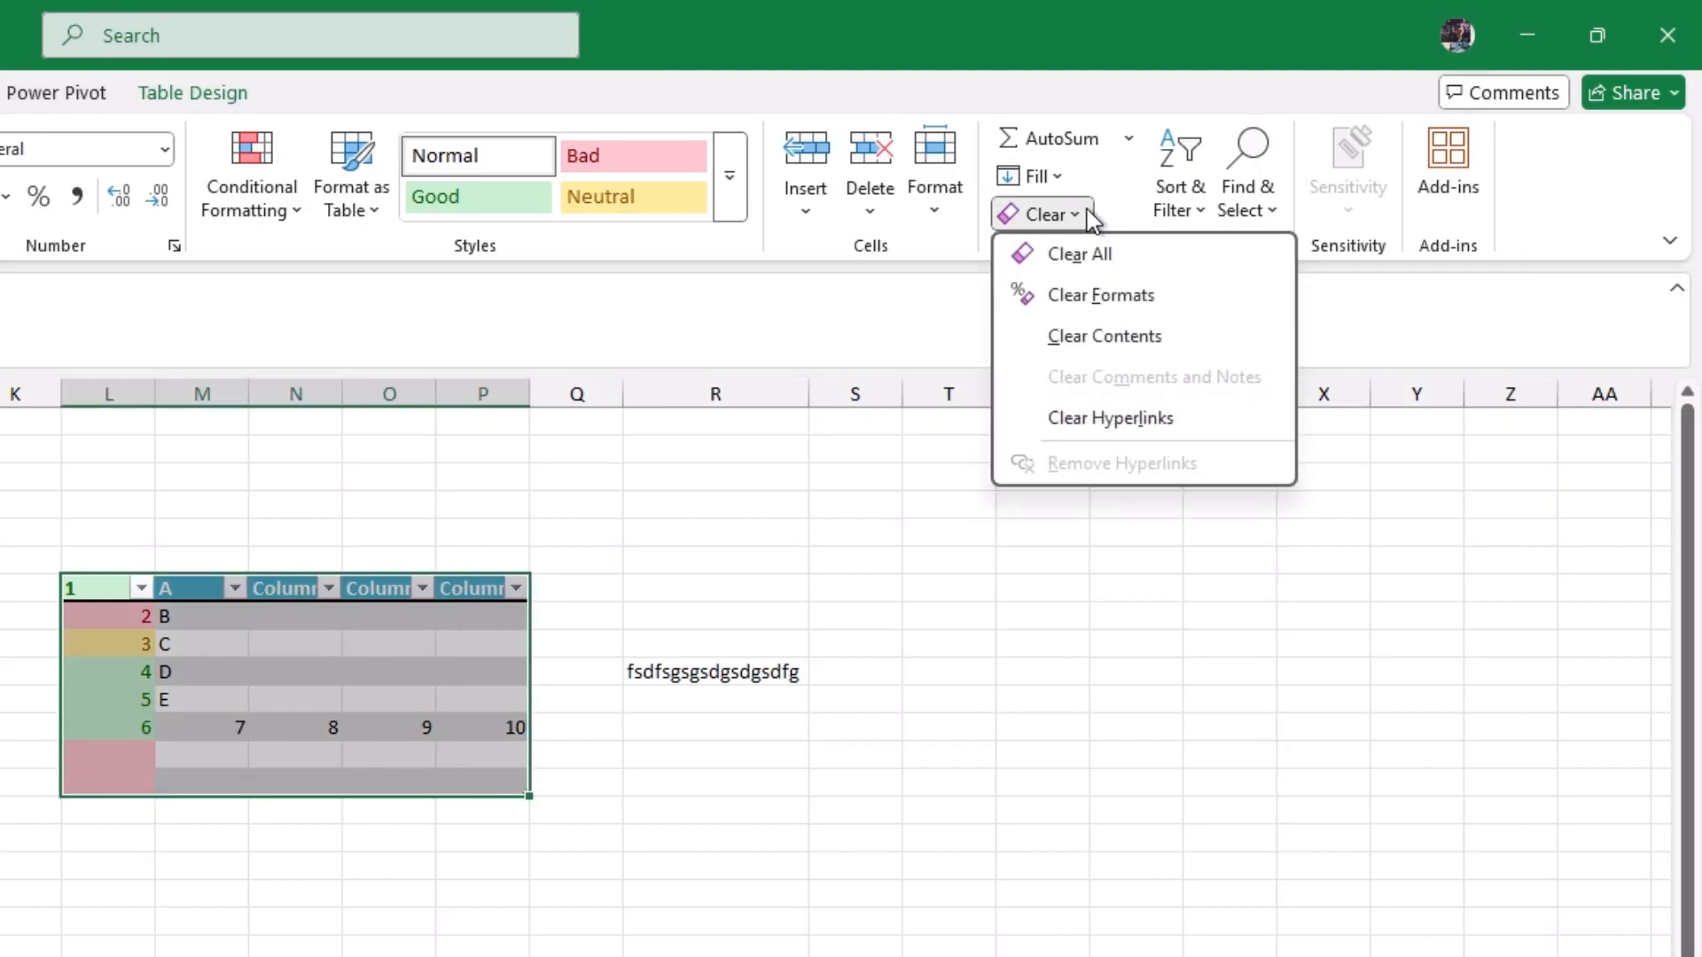
{"action": "left_click", "coordinate": [1089, 301]}
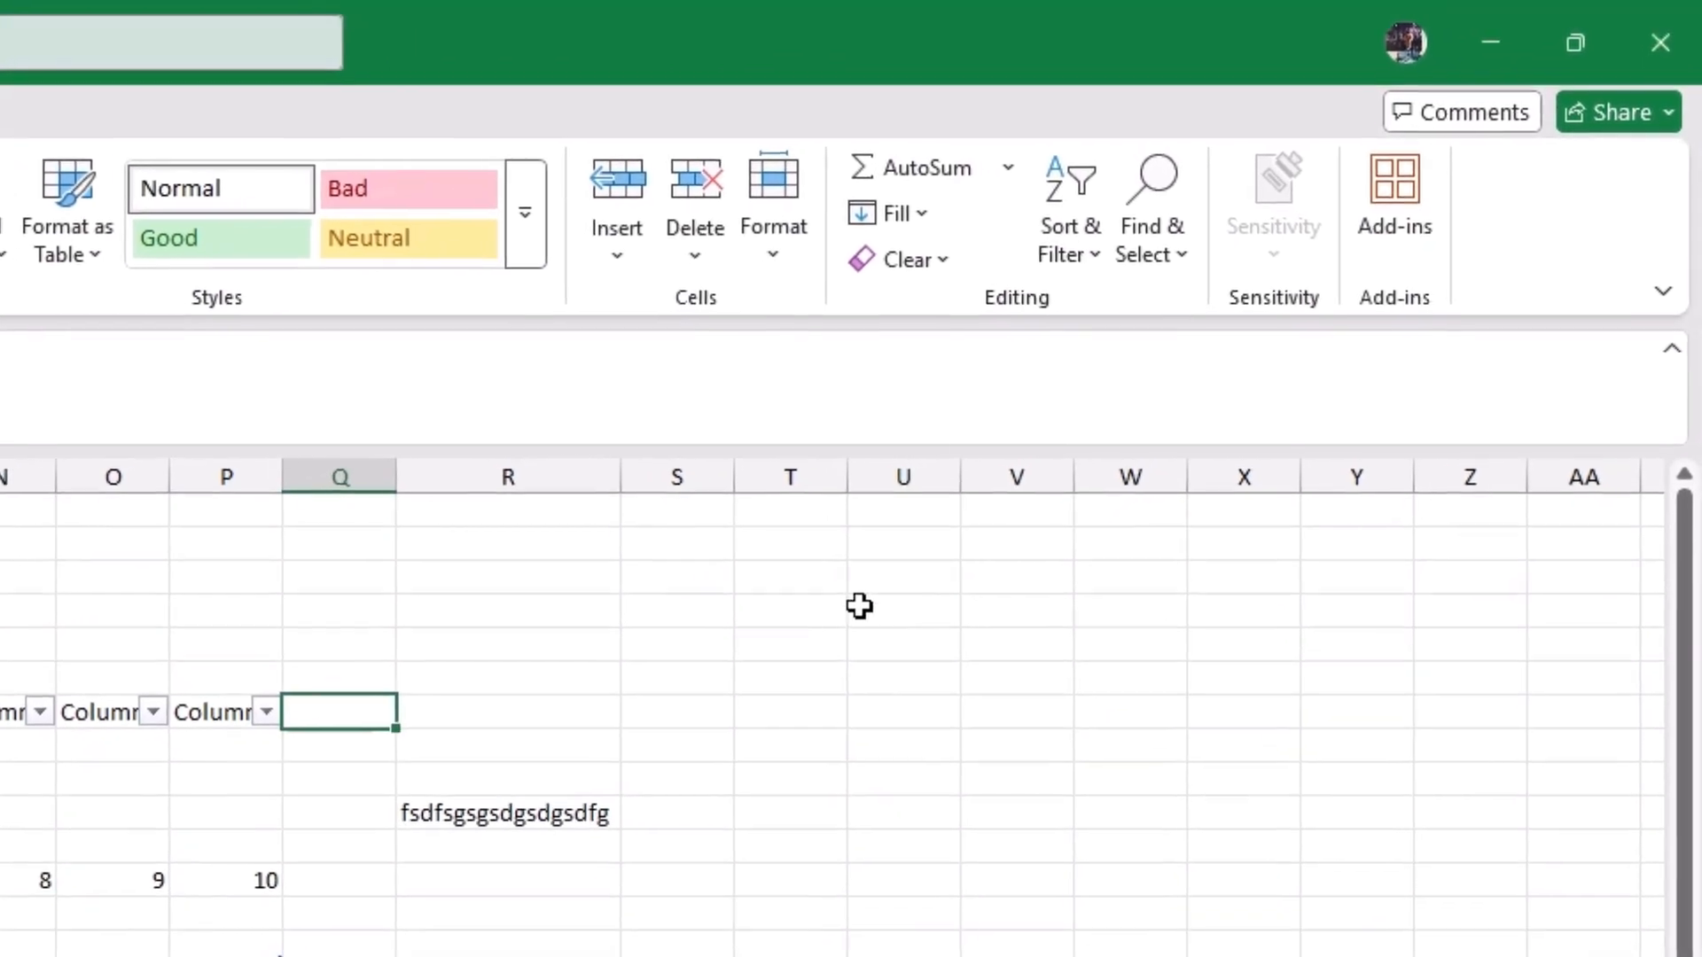
Step: Look through the Sort & Filter and Find & Select options with an empty cell in column U selected
{"action": "left_click", "coordinate": [889, 587]}
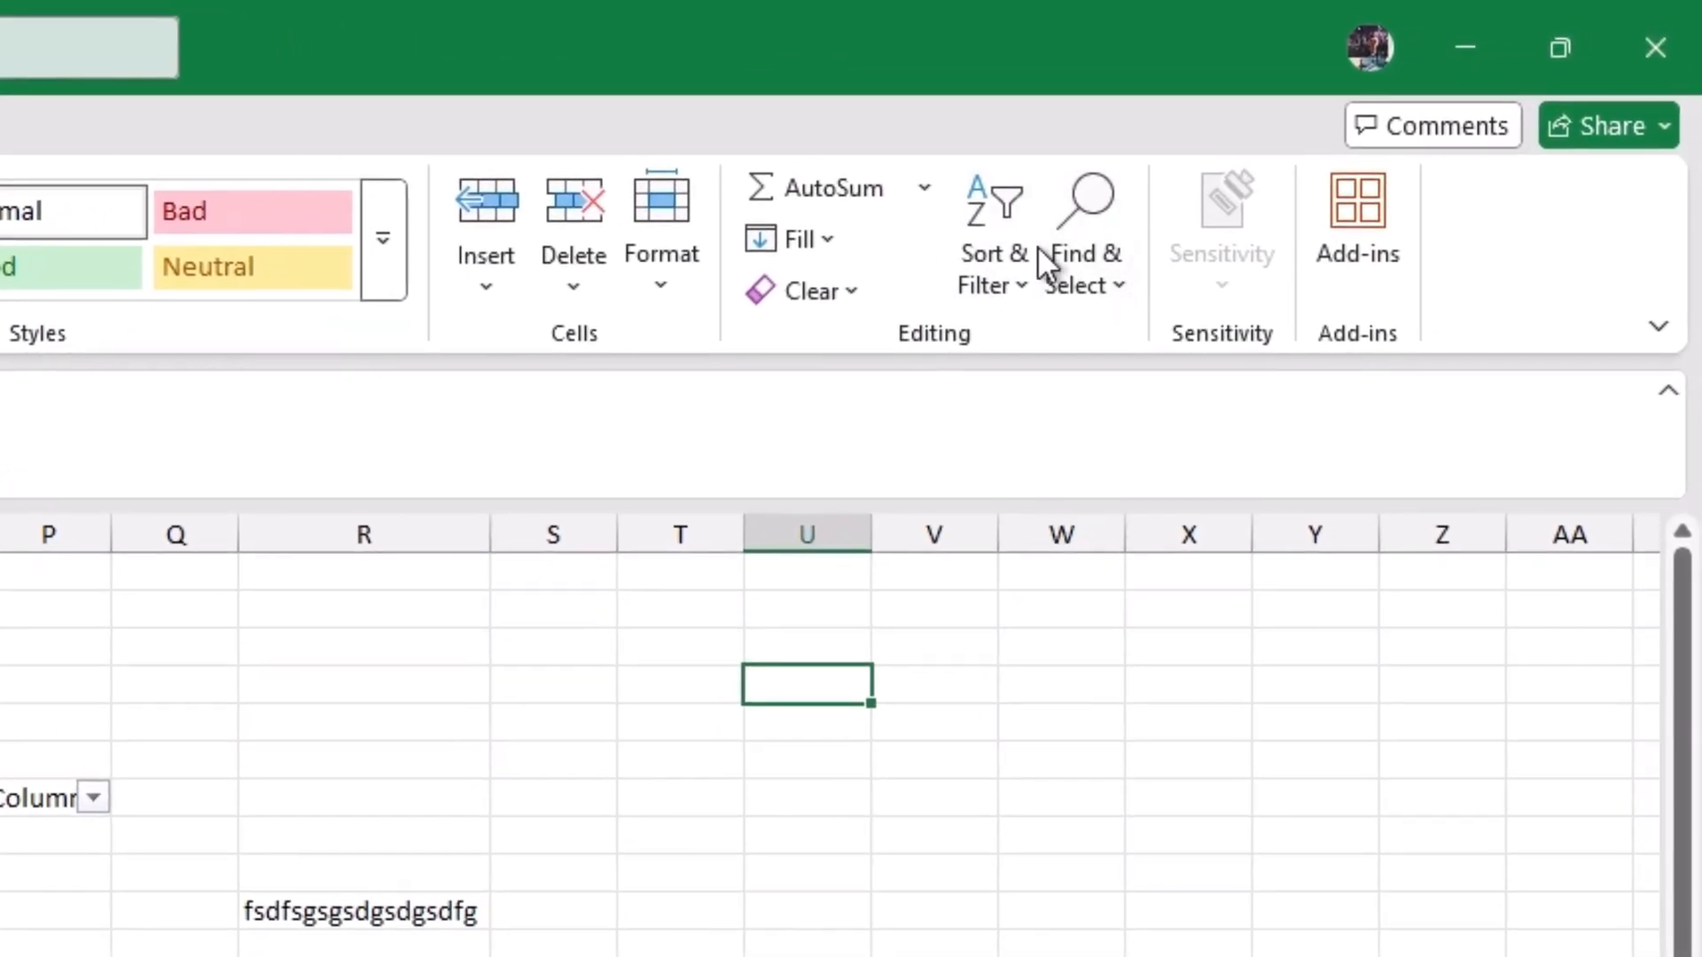
{"action": "left_click", "coordinate": [1009, 259]}
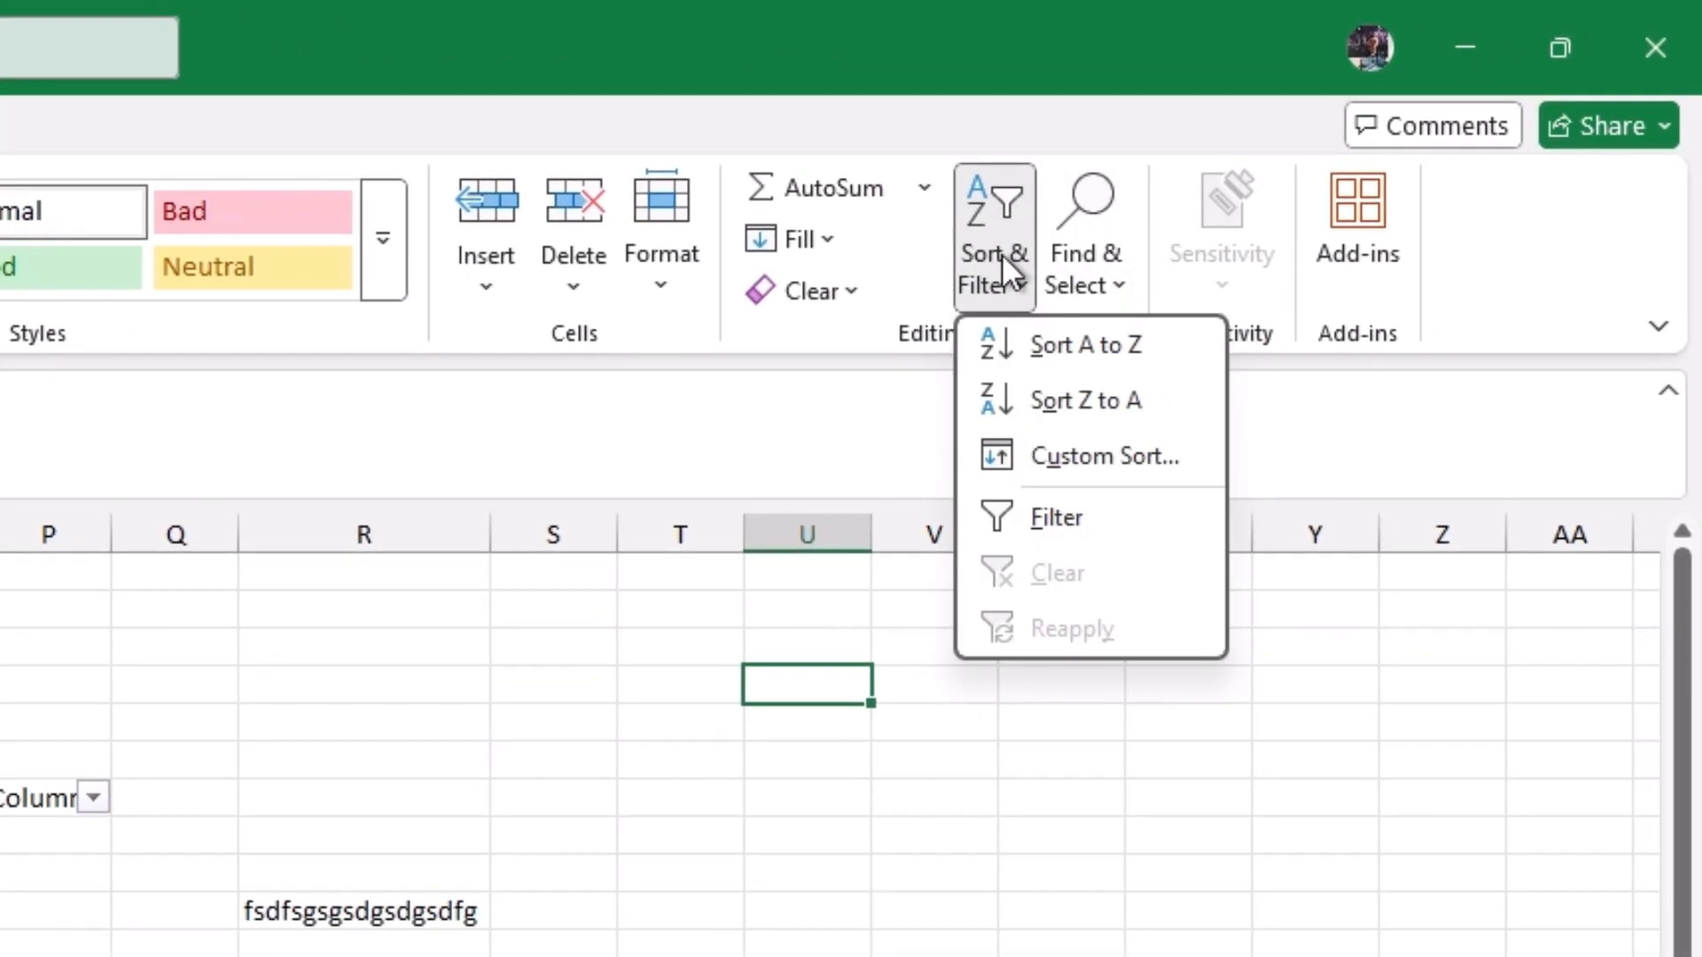
{"action": "left_click", "coordinate": [1099, 269]}
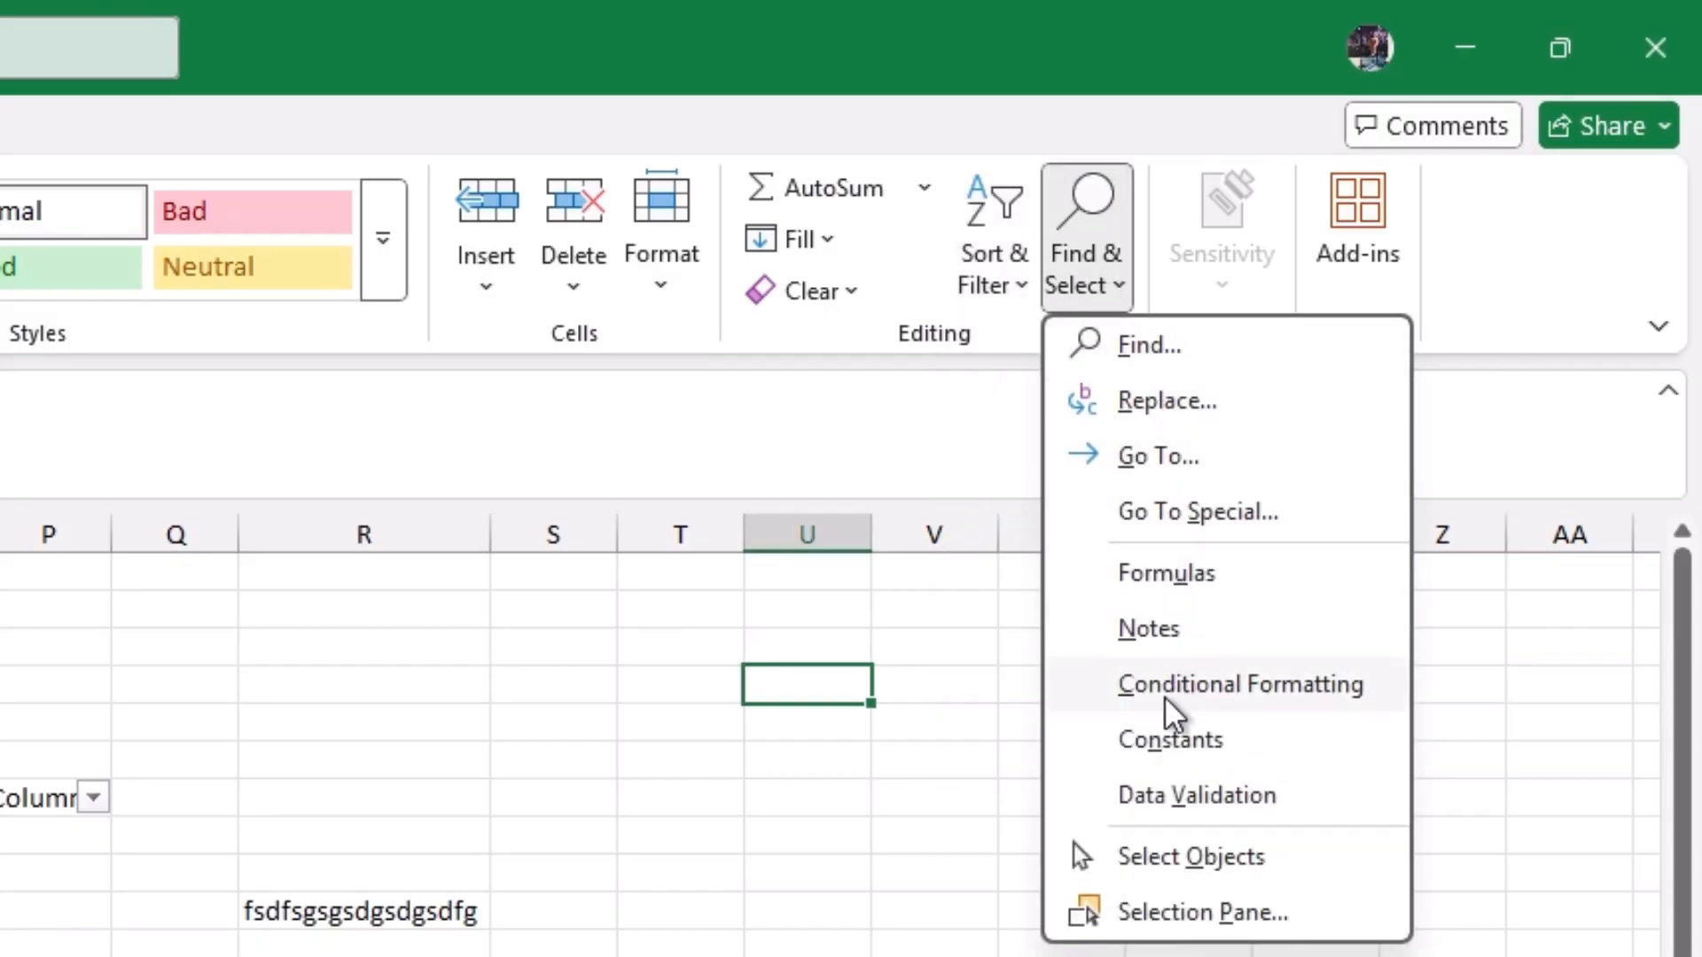
{"action": "left_click", "coordinate": [997, 284]}
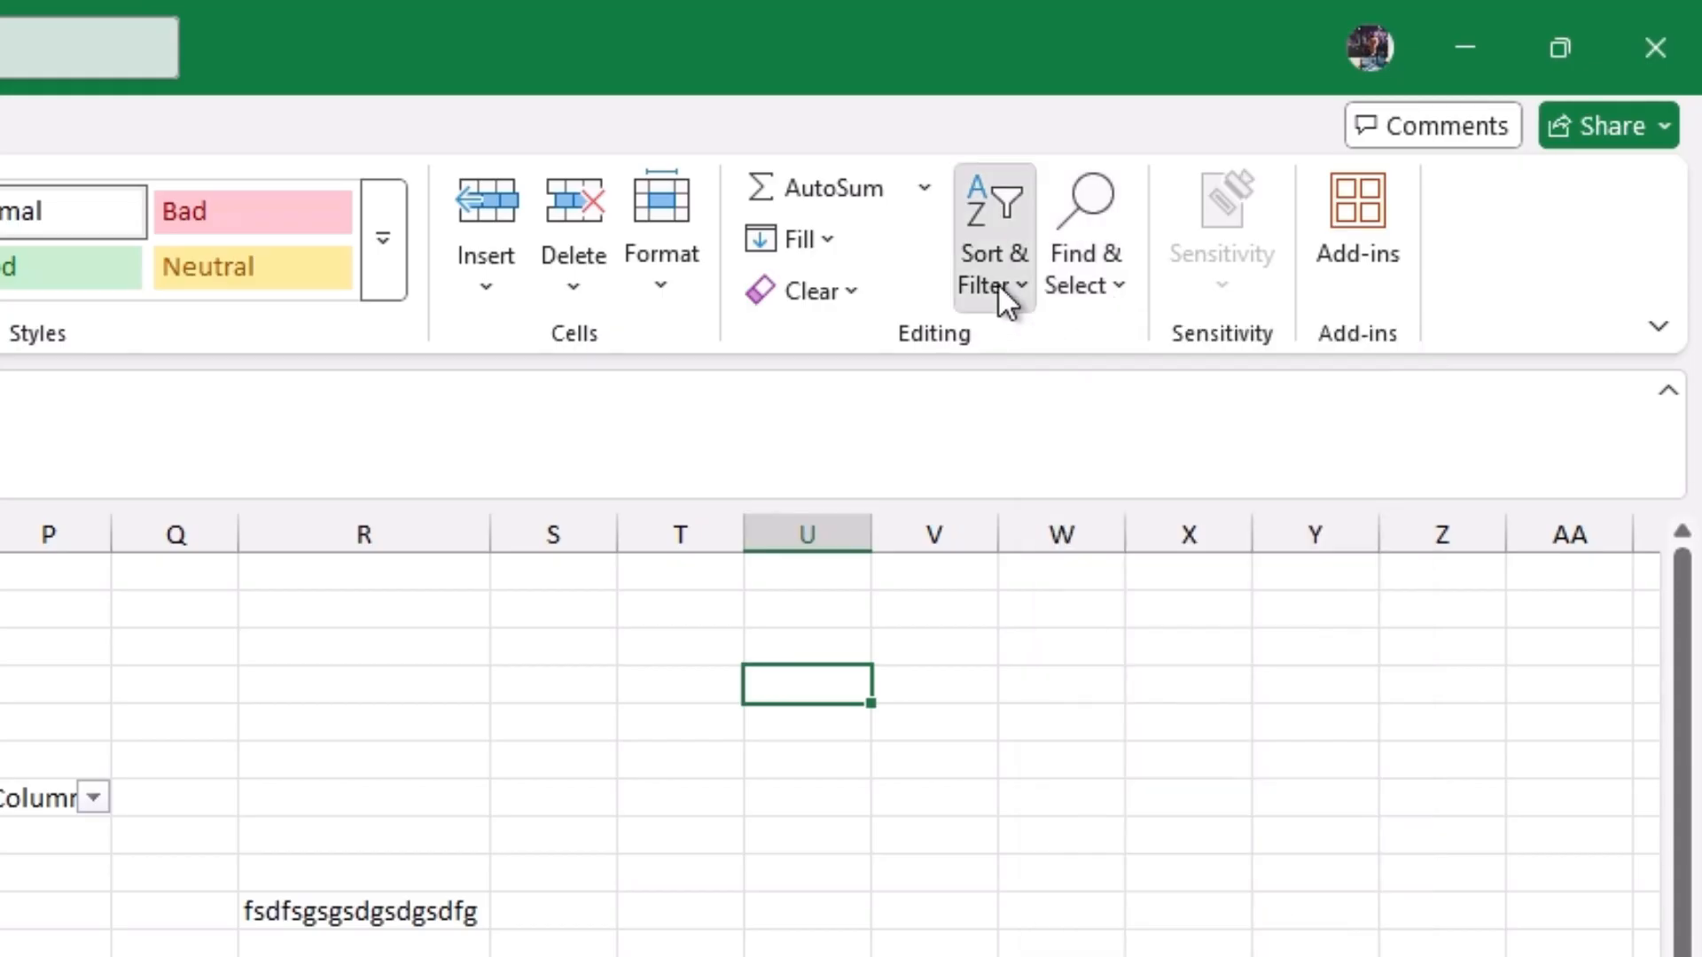
{"action": "left_click", "coordinate": [997, 284]}
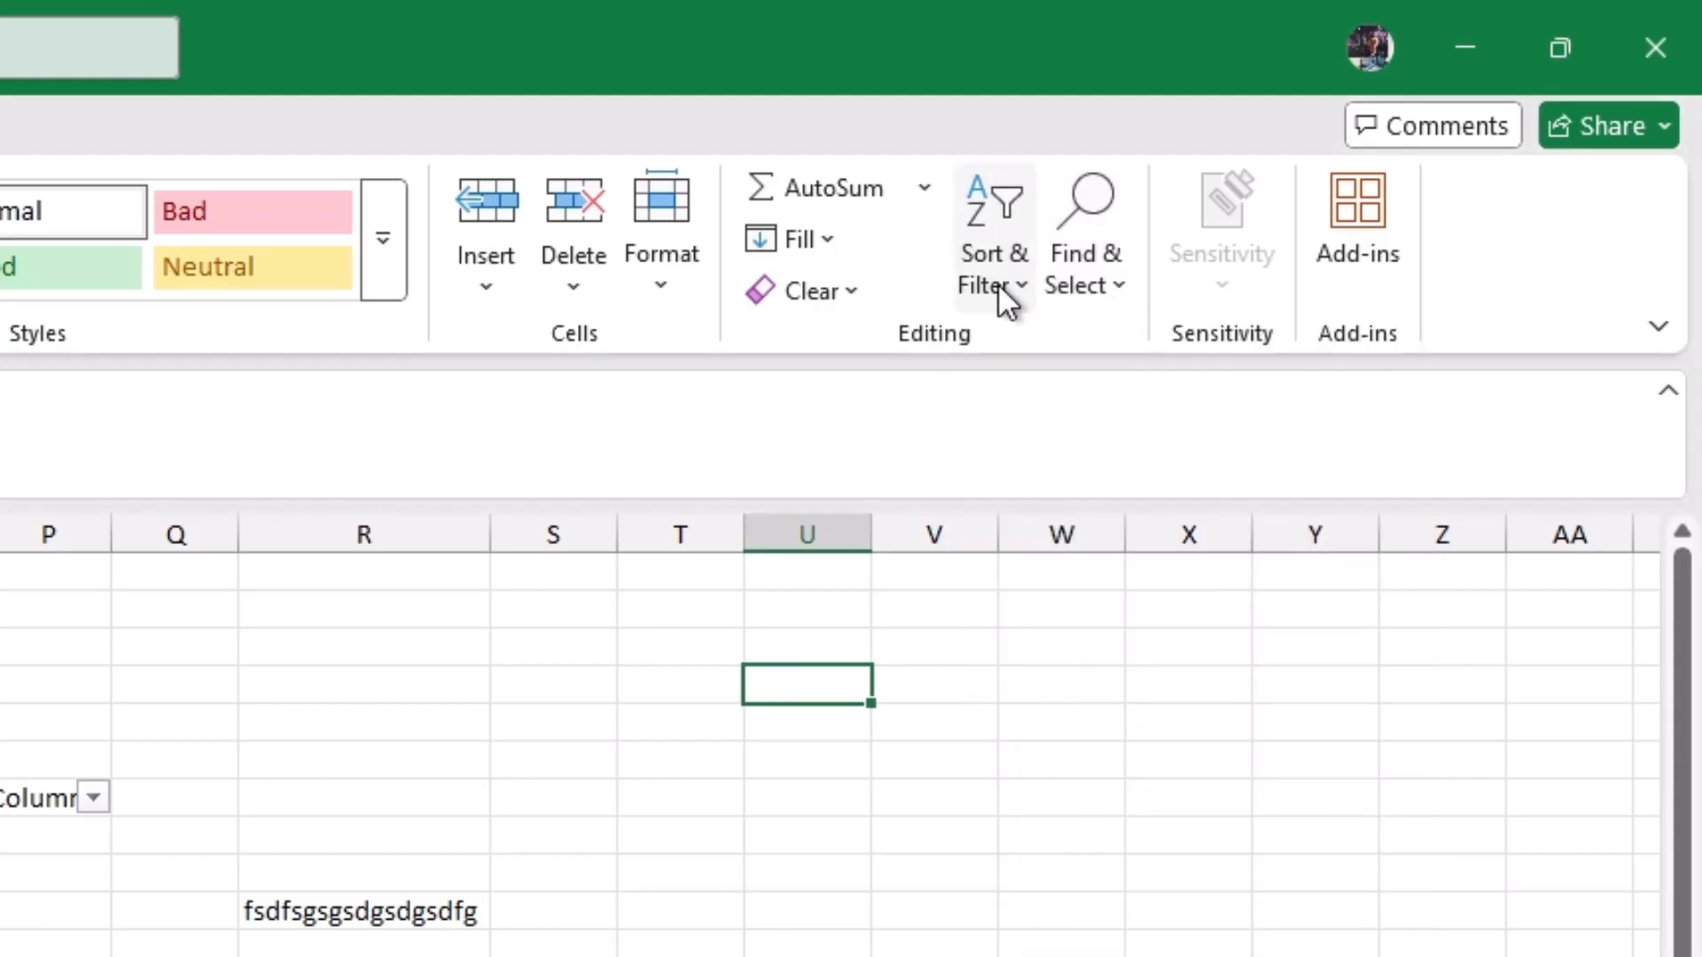
{"action": "left_click", "coordinate": [896, 746]}
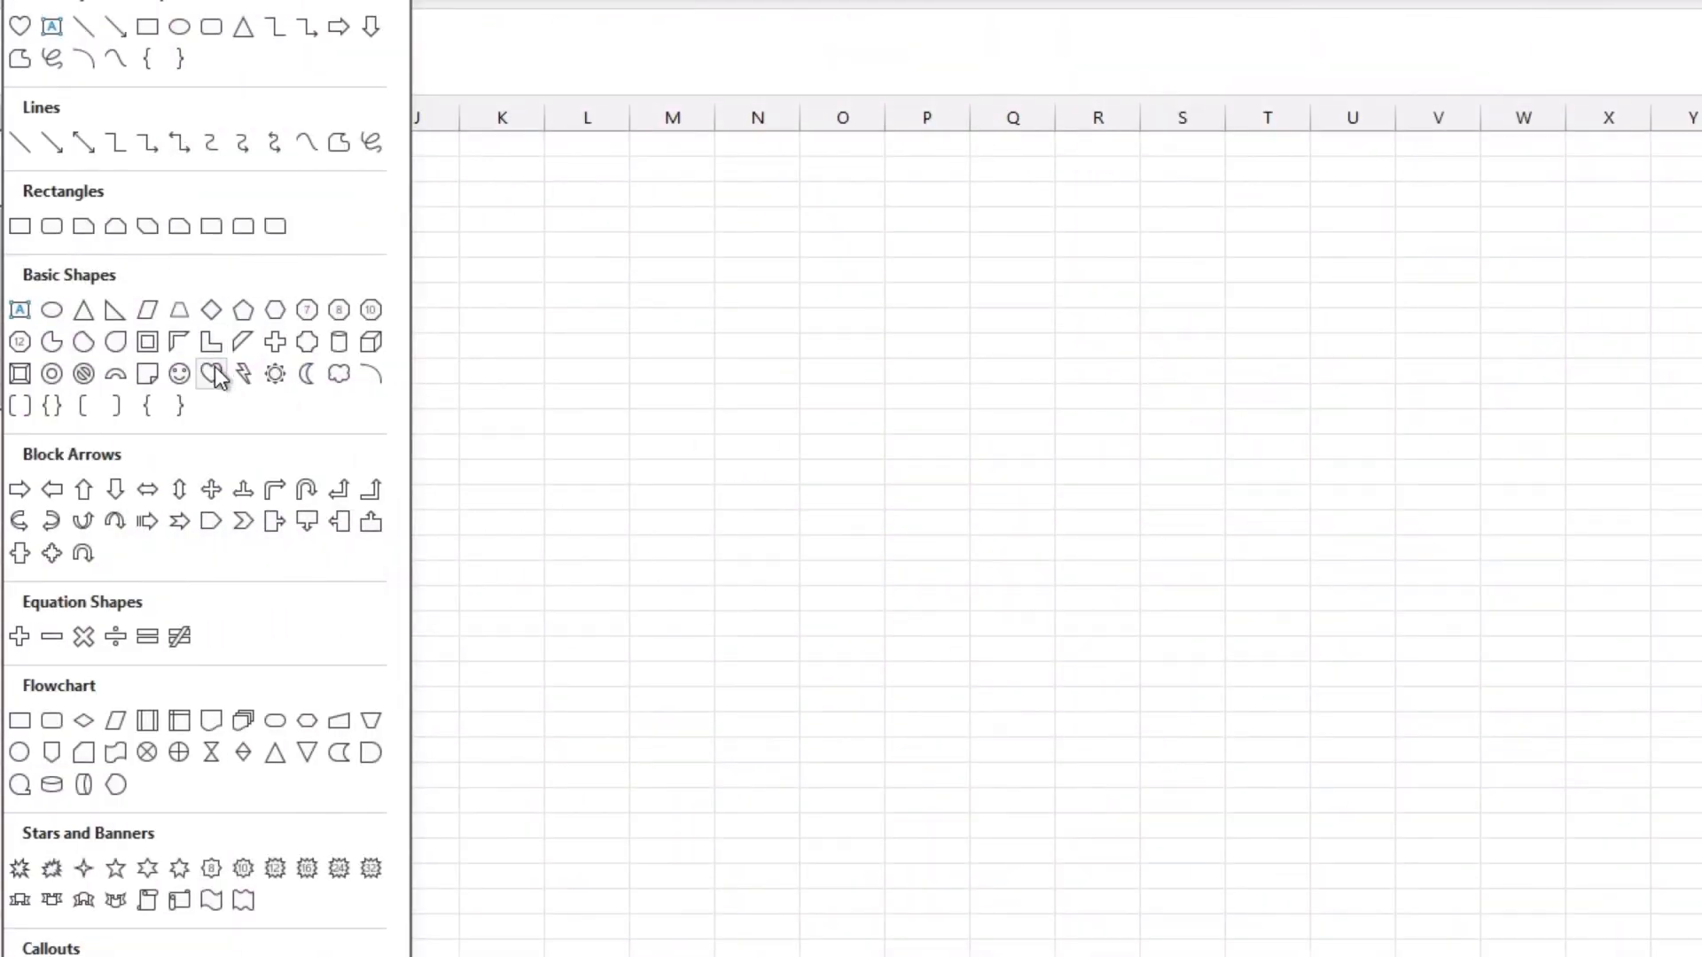
Step: Draw a large heart shape across columns K to Q and fill it with standard red
{"action": "left_click", "coordinate": [213, 374]}
{"action": "left_click_drag", "start_coordinate": [460, 325], "coordinate": [1072, 769]}
{"action": "left_click", "coordinate": [656, 2]}
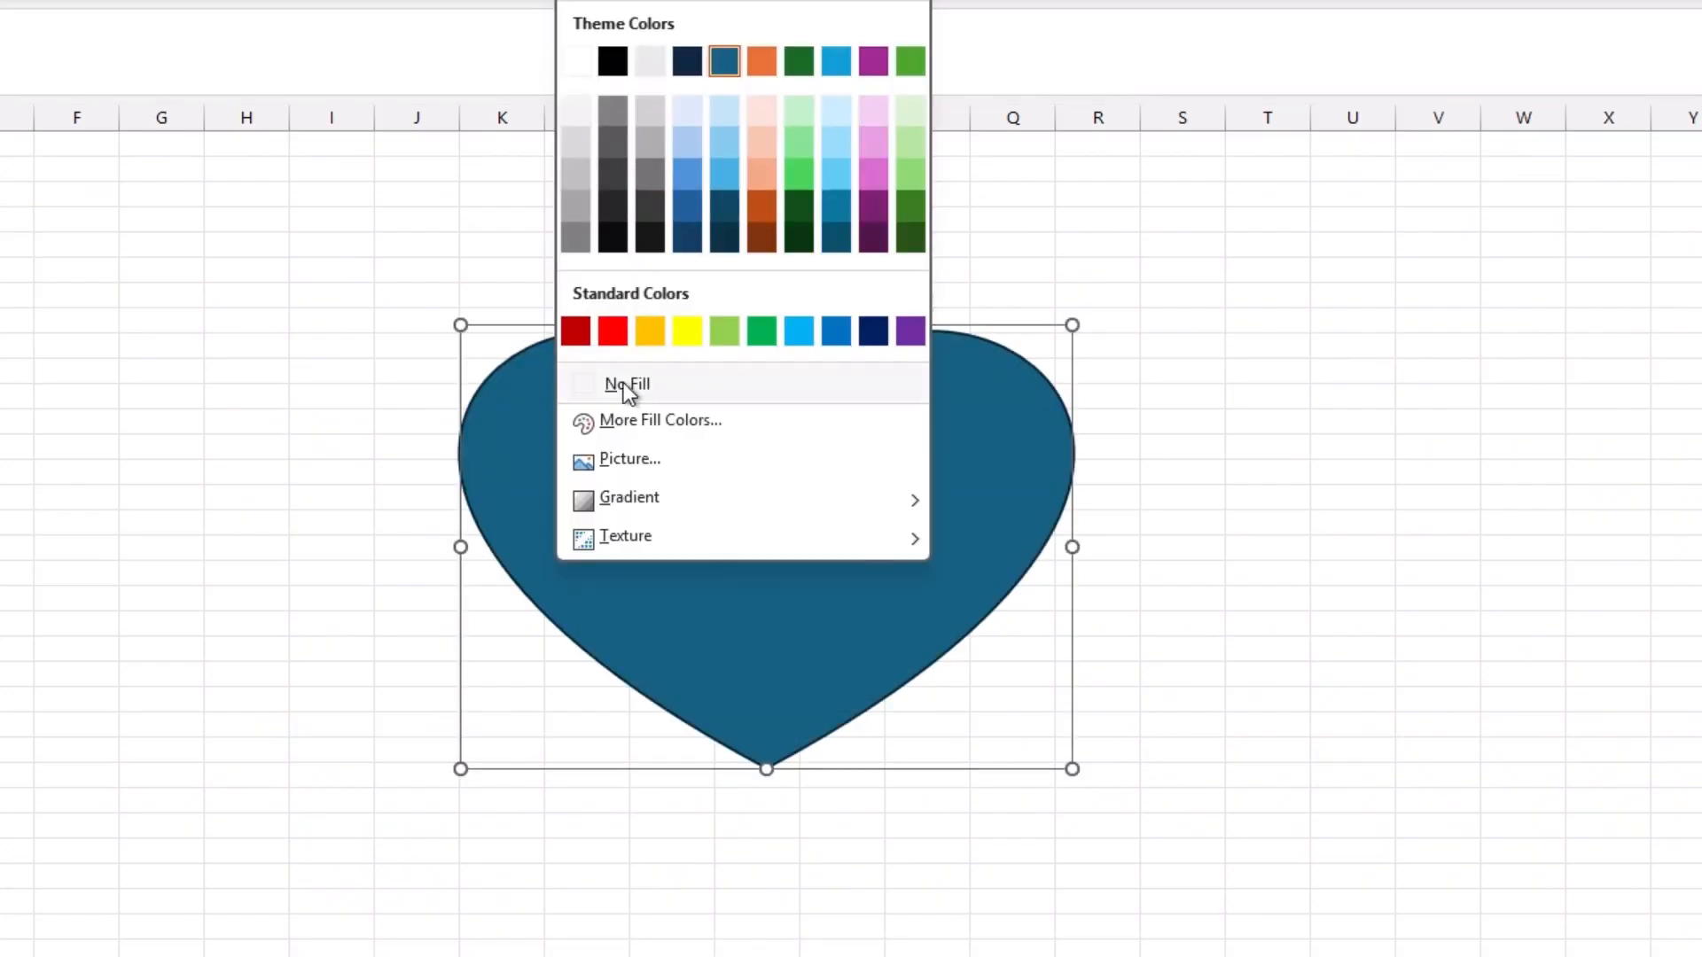
{"action": "left_click", "coordinate": [613, 330]}
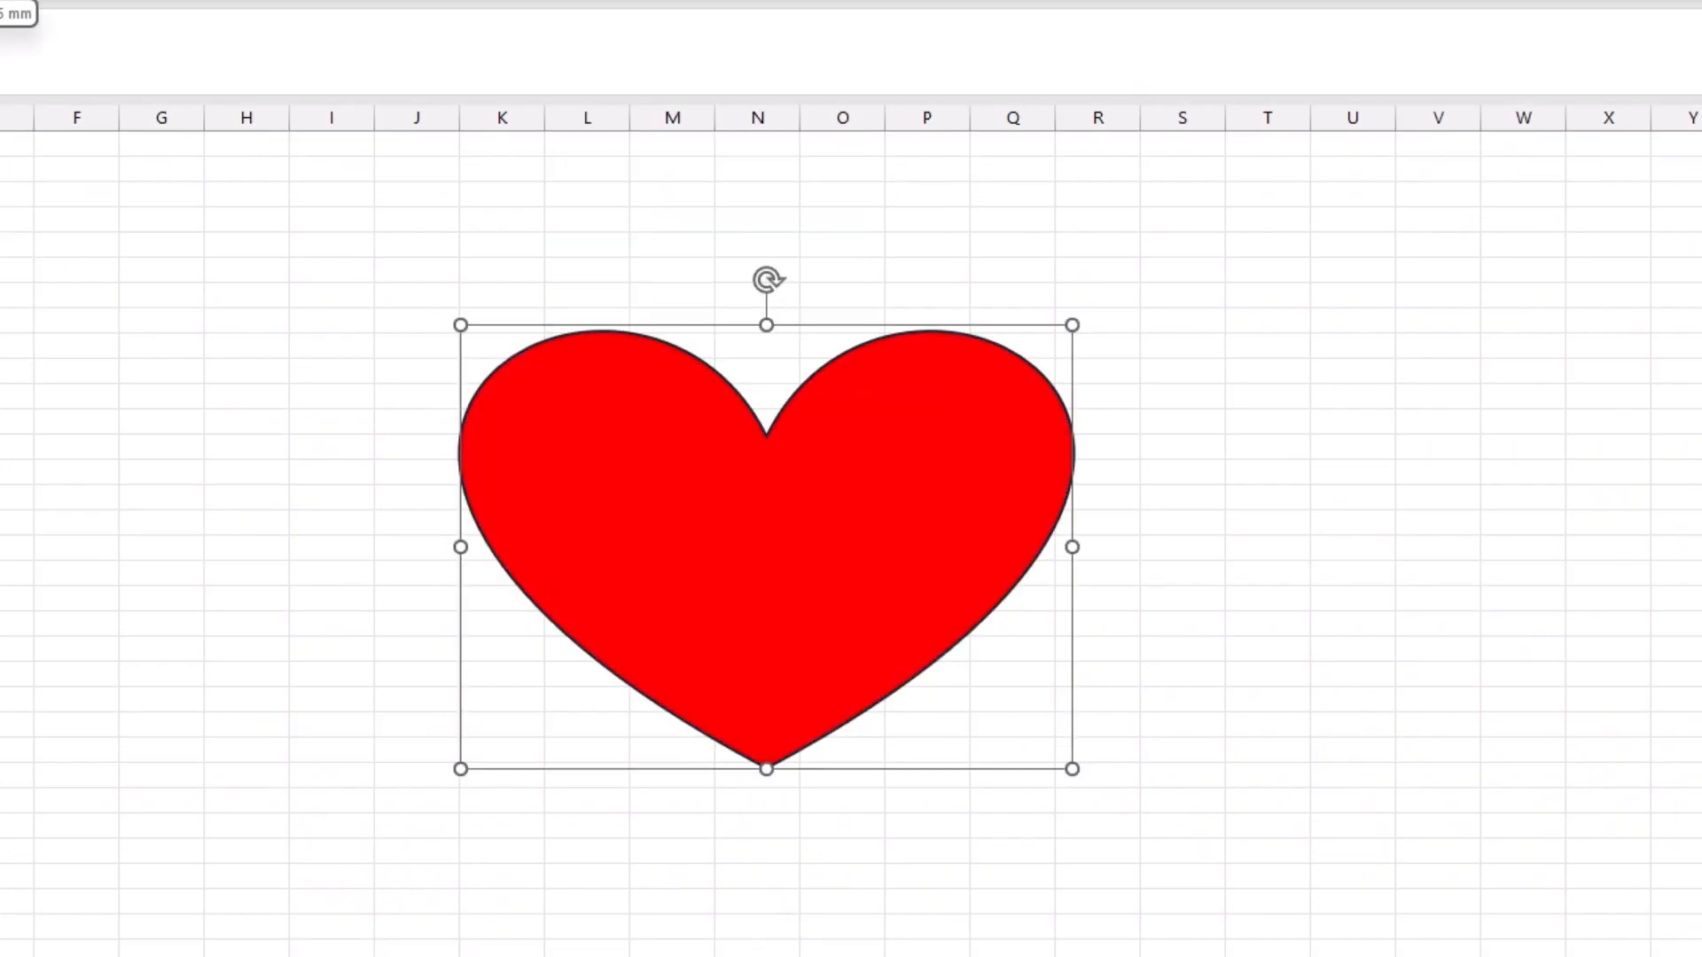
Step: Handwrite SEE YOU in red ink above the heart
{"action": "left_click_drag", "start_coordinate": [610, 171], "coordinate": [554, 197]}
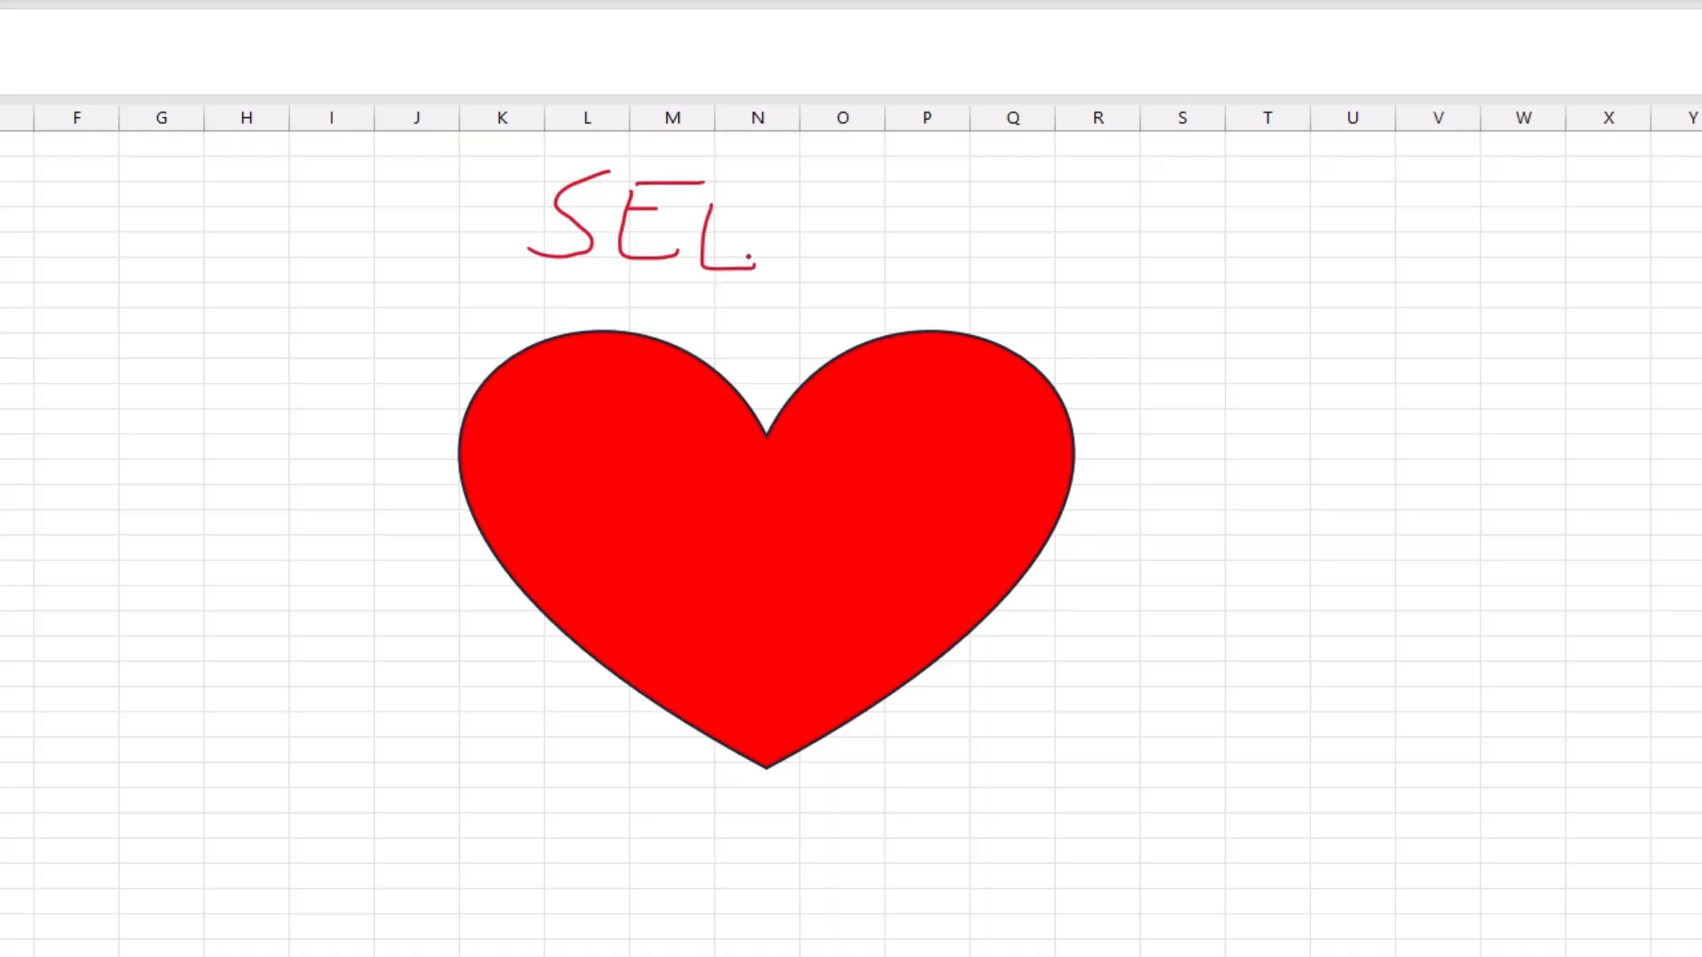
{"action": "left_click_drag", "start_coordinate": [976, 214], "coordinate": [1055, 174]}
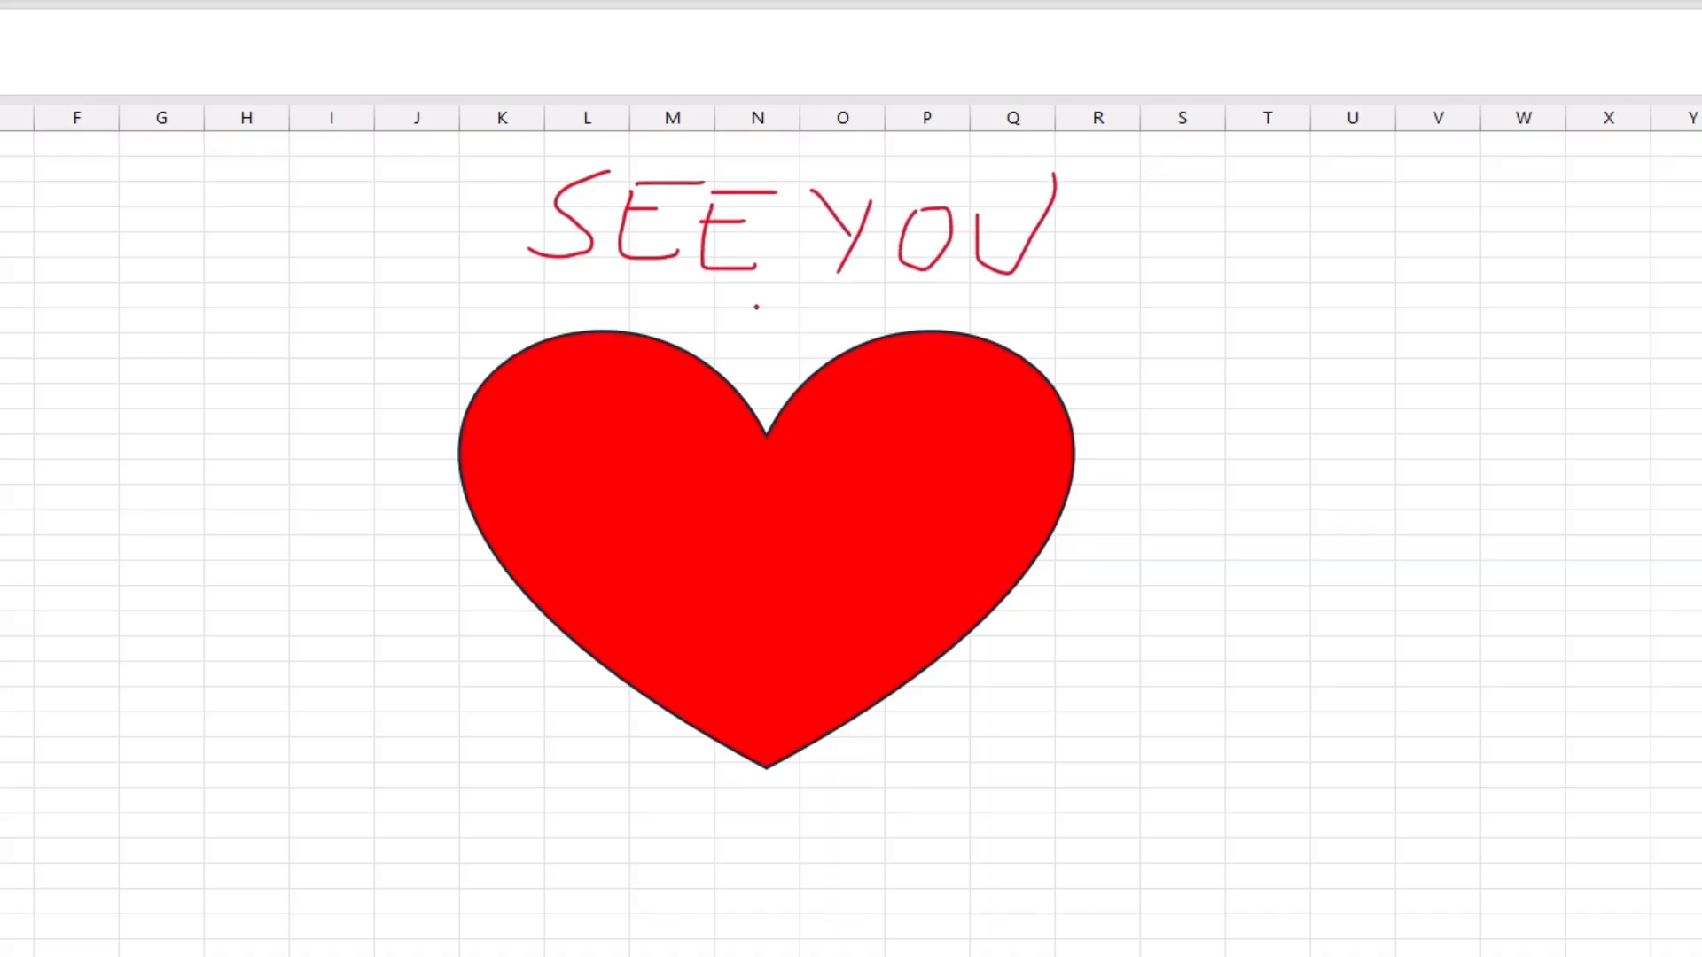